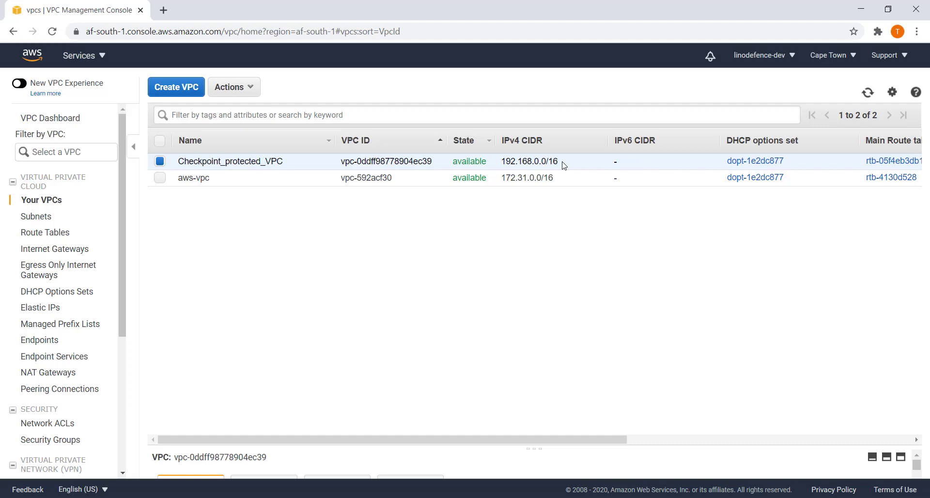
# Review the CHECKPOINT-OUTSIDE and CHECKPOINT-INSIDE subnets and the checkpoint-outside route table's subnet associations.
pyautogui.click(59, 218)
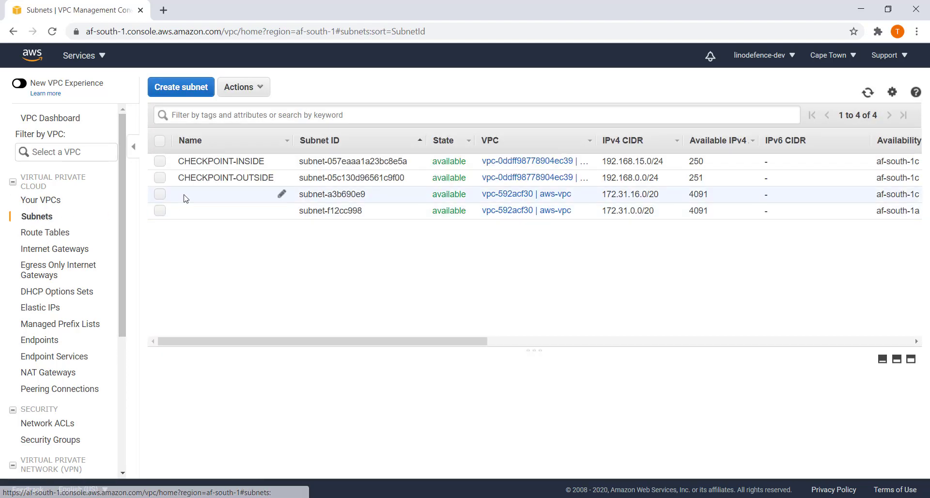
pyautogui.click(160, 178)
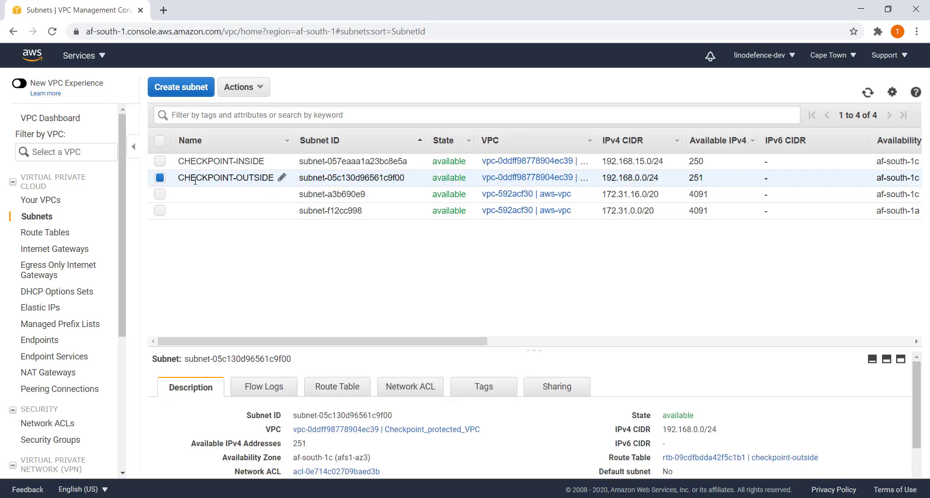
pyautogui.click(161, 162)
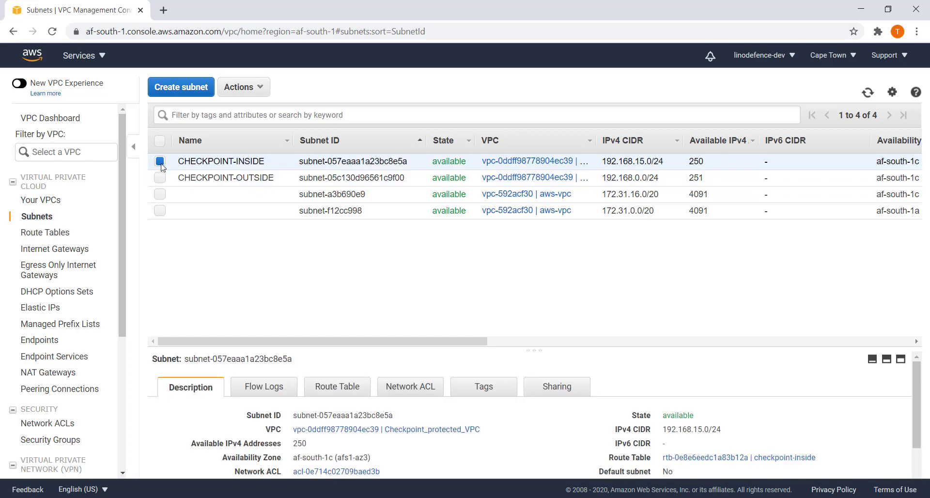
pyautogui.click(38, 234)
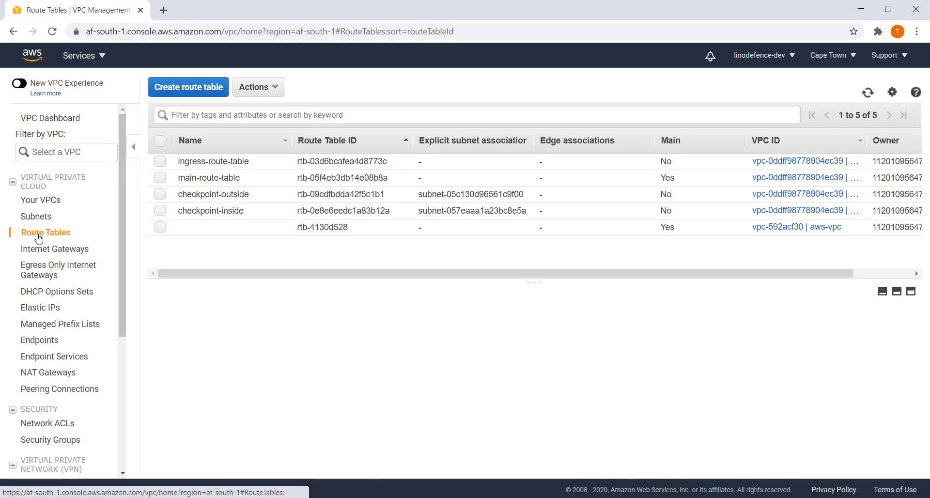
pyautogui.click(161, 195)
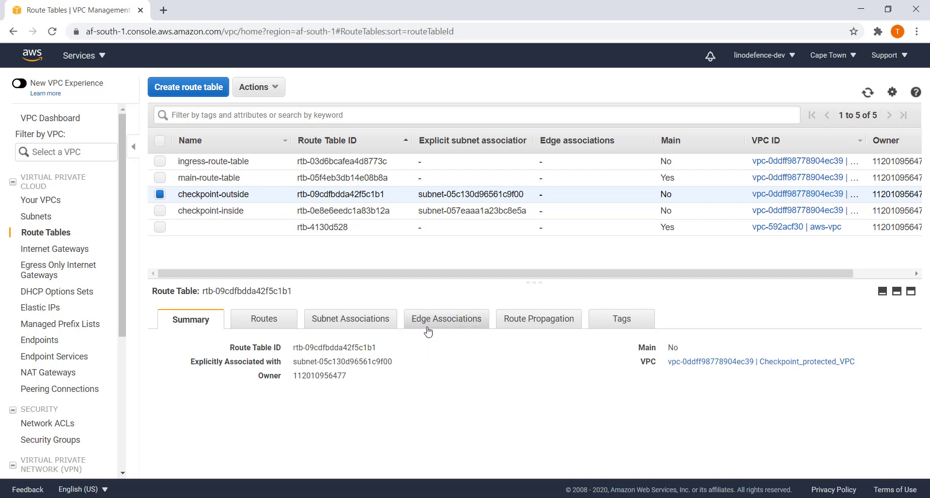
pyautogui.click(366, 324)
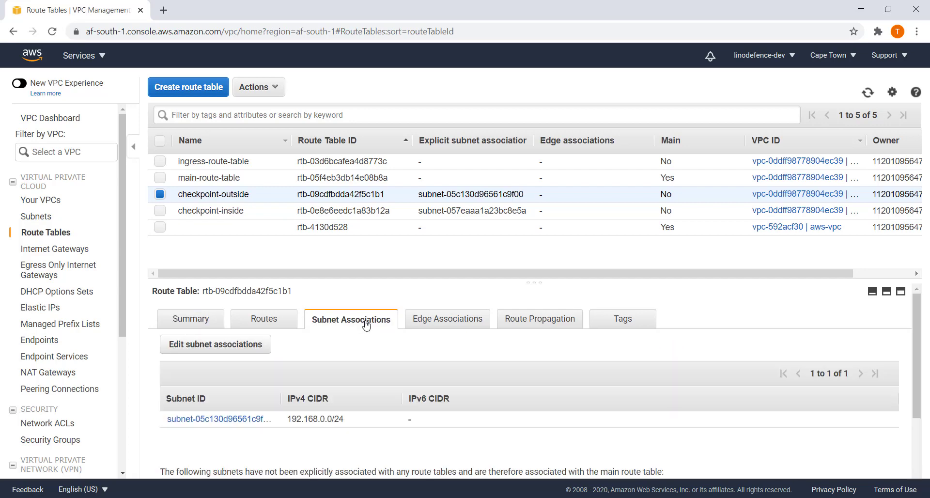
# Inspect the checkpoint-inside route table's 192.168.15.0/24 subnet, then view ingress-route-table.
pyautogui.click(160, 210)
pyautogui.click(163, 196)
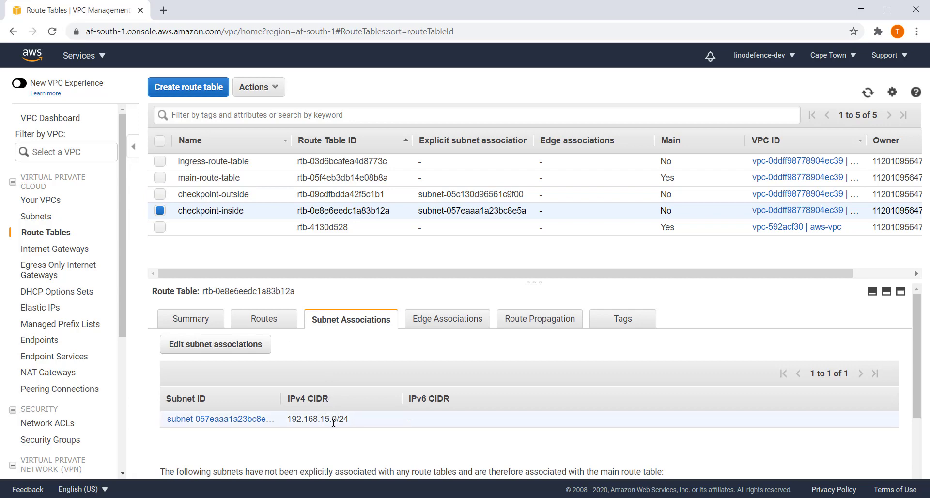
pyautogui.moveTo(352, 423); pyautogui.dragTo(293, 418)
pyautogui.click(160, 161)
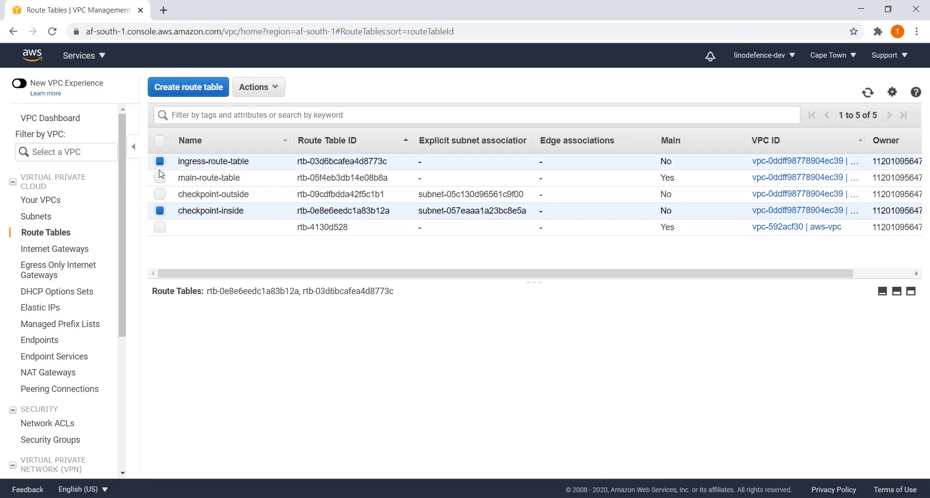
pyautogui.click(160, 212)
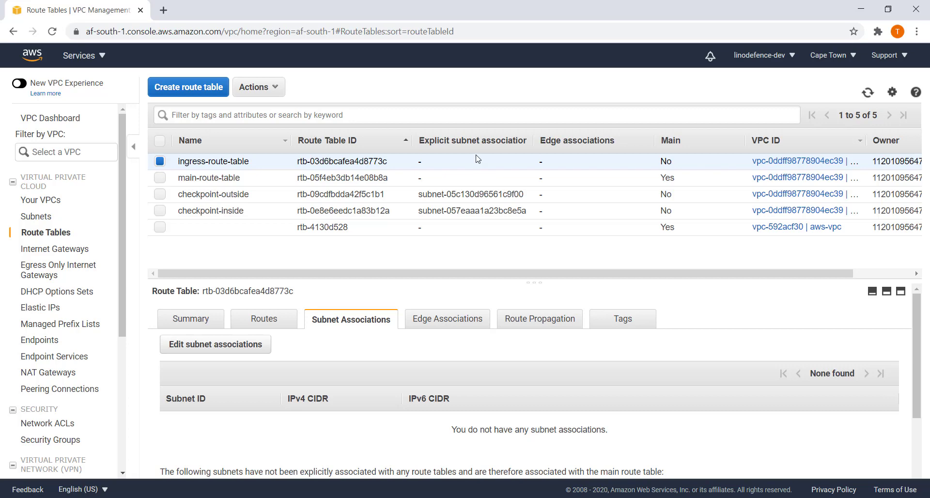
# Add the internet gateway as an edge association on ingress-route-table, save, then remove it and save again.
pyautogui.click(456, 328)
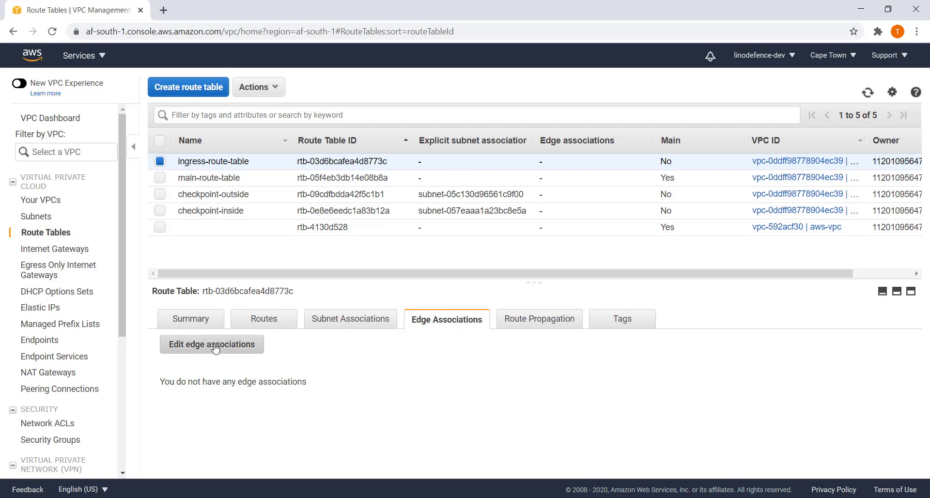
pyautogui.click(215, 345)
pyautogui.click(194, 259)
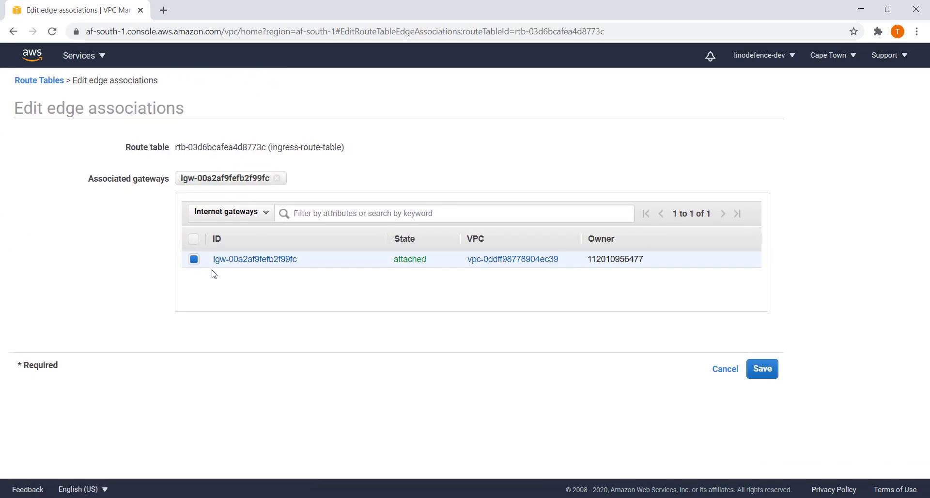
pyautogui.click(759, 372)
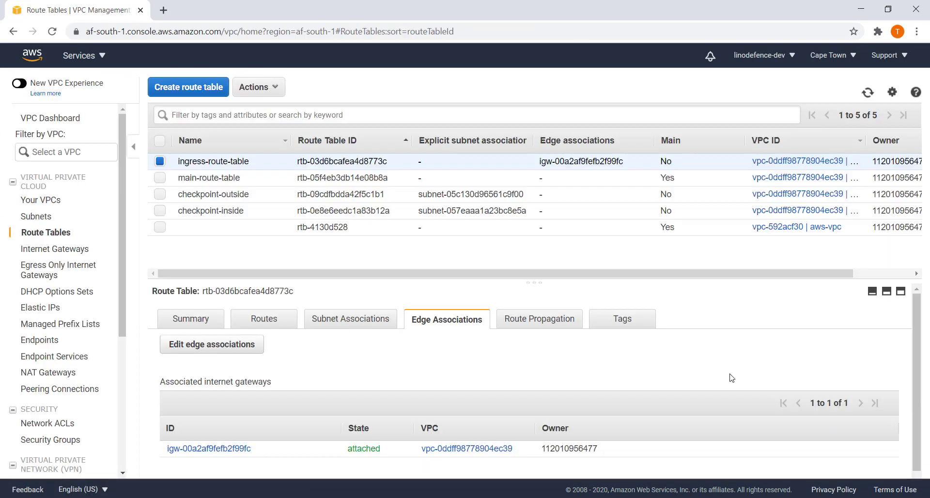
pyautogui.click(232, 350)
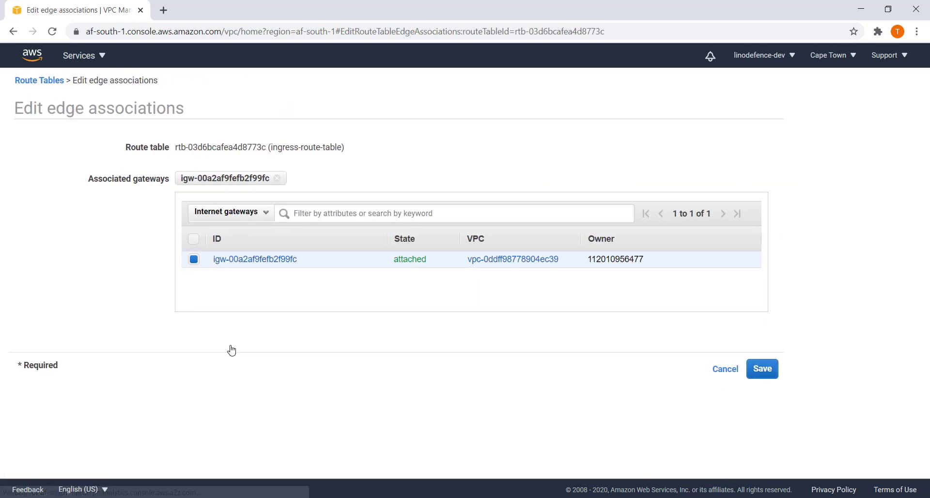
pyautogui.click(194, 259)
pyautogui.click(770, 375)
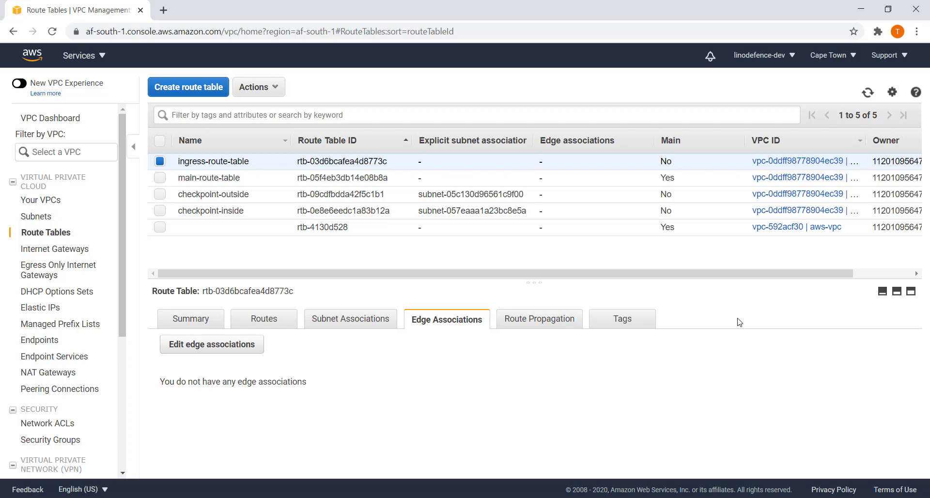
# Go to EC2's running instances and start the Launch instances wizard.
pyautogui.click(83, 58)
pyautogui.click(62, 195)
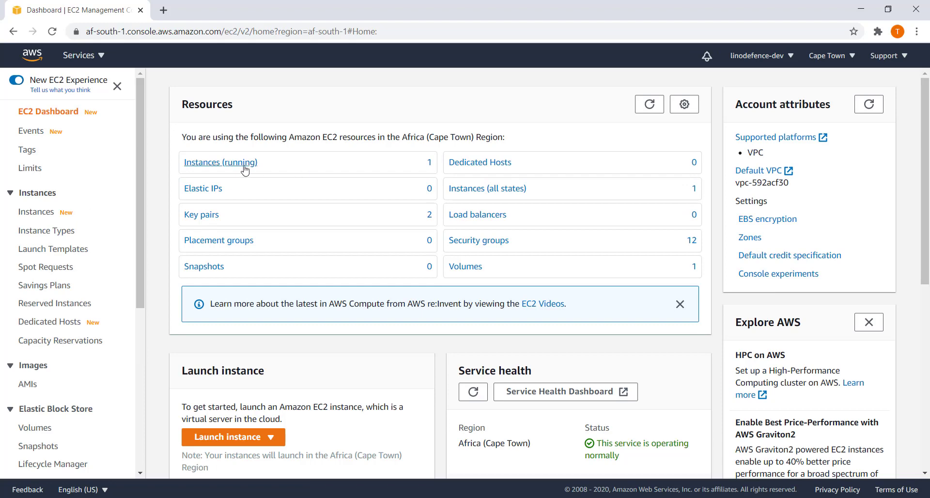
pyautogui.click(232, 165)
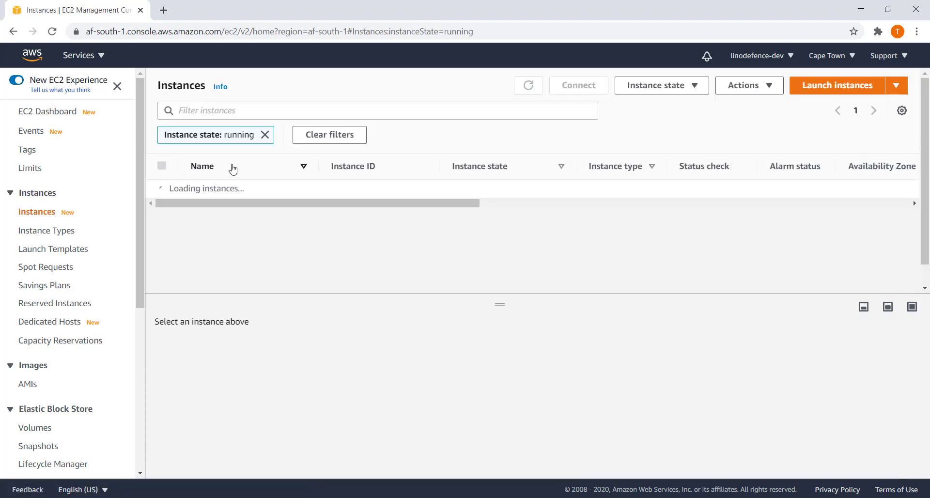
pyautogui.click(896, 86)
pyautogui.click(822, 111)
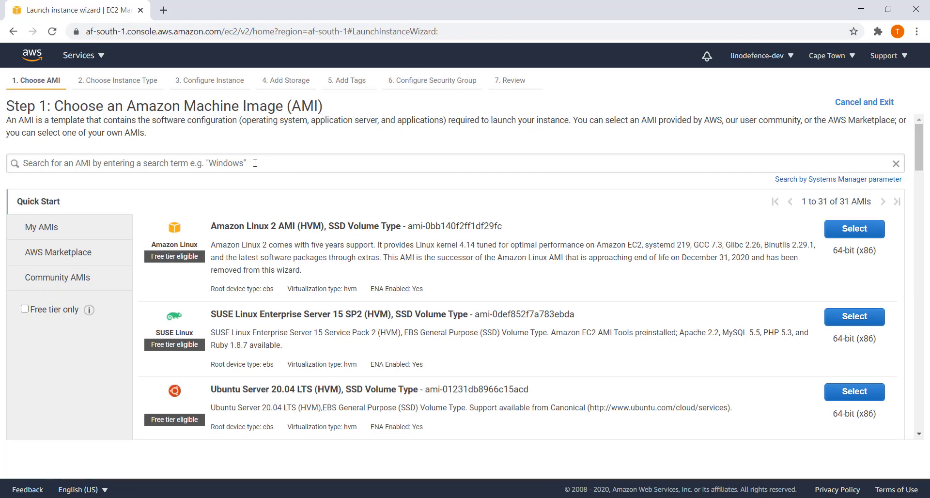
# Search images for 'cloudguard' and select CloudGuard IaaS Security Management (BYOL), continuing to instance types.
pyautogui.click(255, 163)
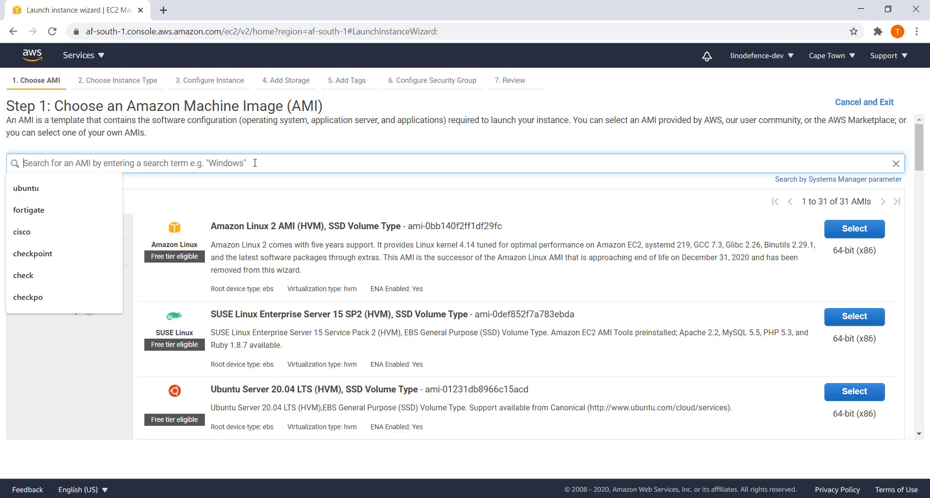
pyautogui.write('cloudguard')
pyautogui.press('Return')
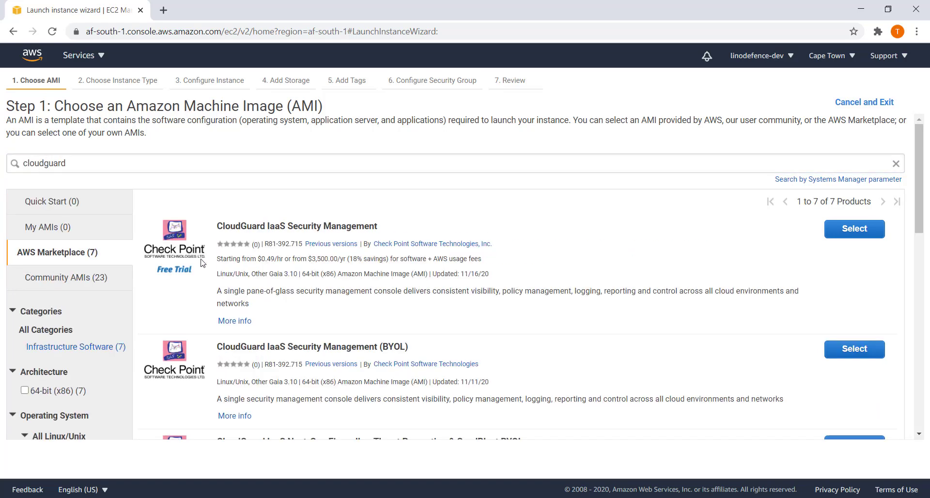
pyautogui.moveTo(195, 272); pyautogui.dragTo(166, 275)
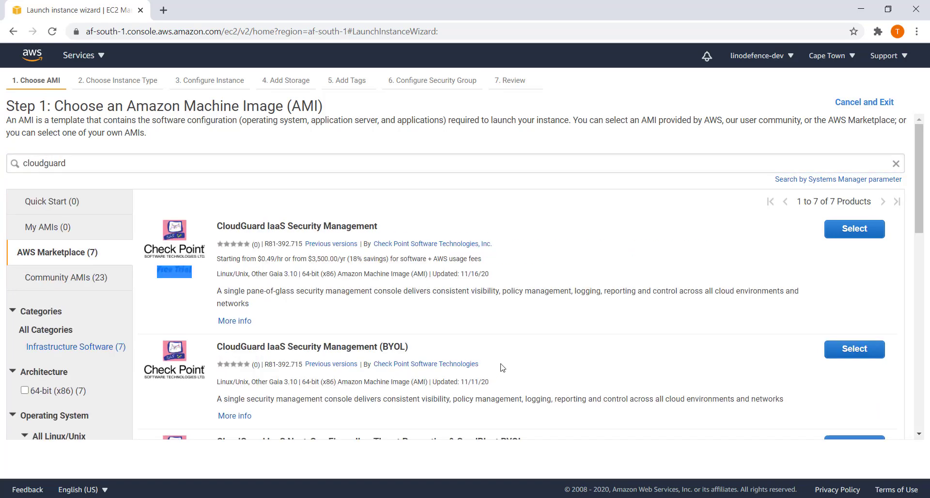
pyautogui.scroll(-2, 550, 314)
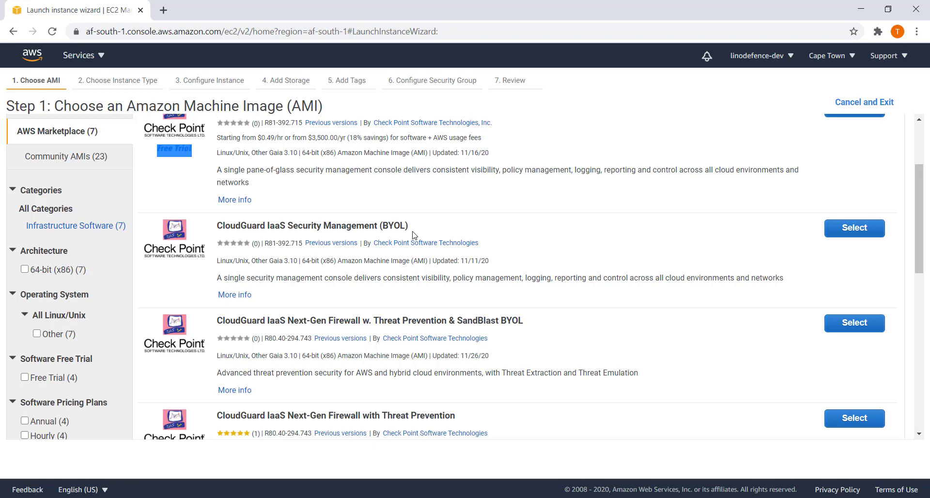
pyautogui.click(865, 231)
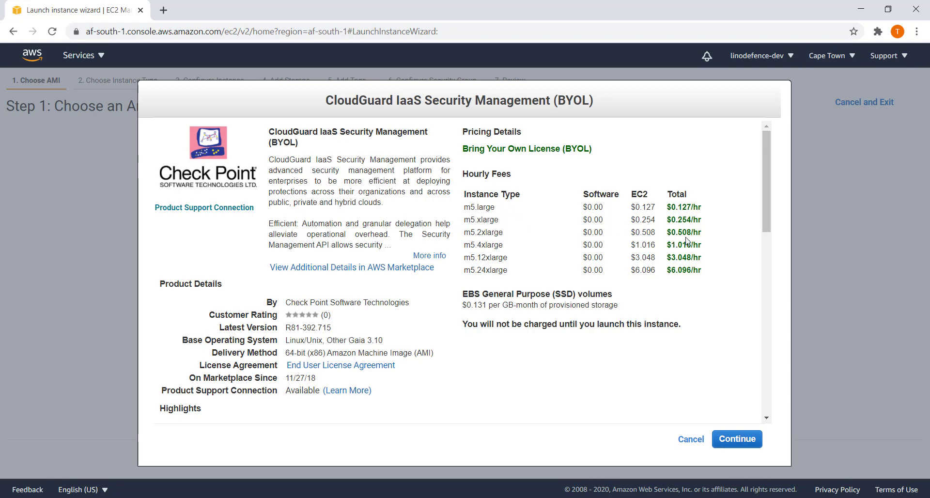
pyautogui.click(740, 440)
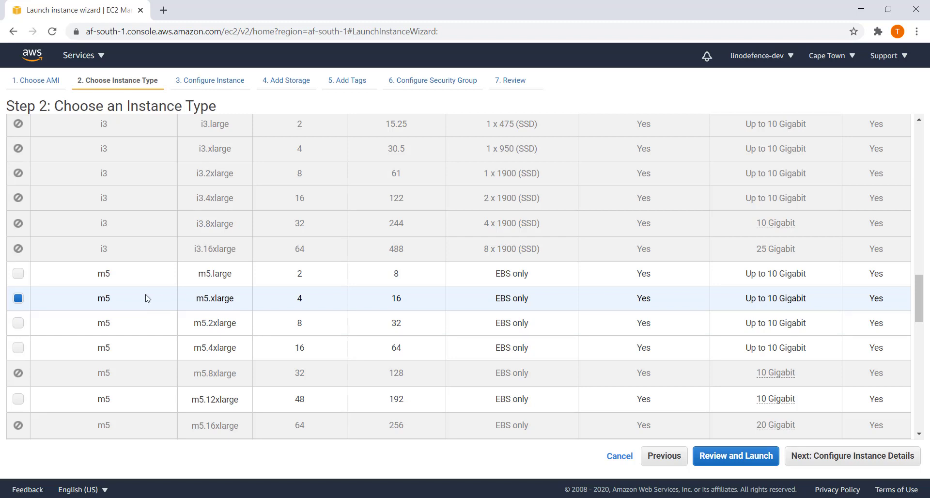
# Choose m5.large, place the instance in Checkpoint_protected_VPC, and keep the 100 GiB root volume.
pyautogui.click(18, 274)
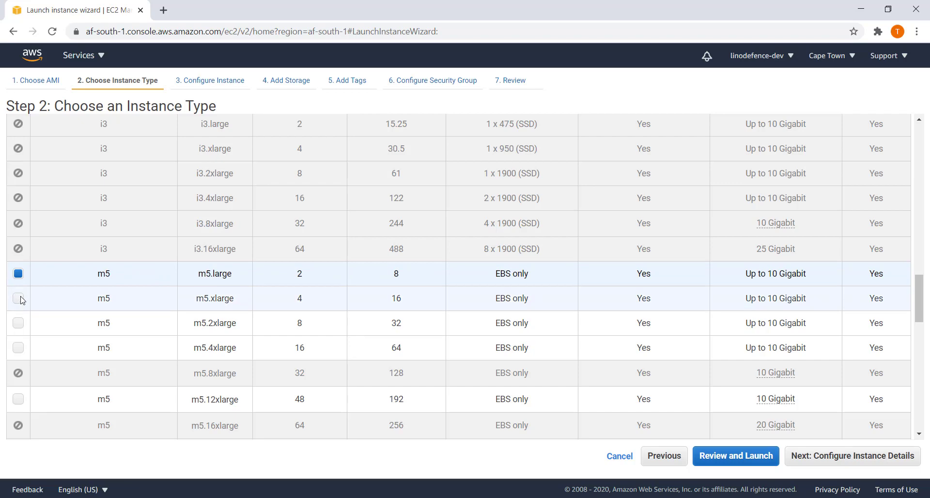
pyautogui.click(852, 460)
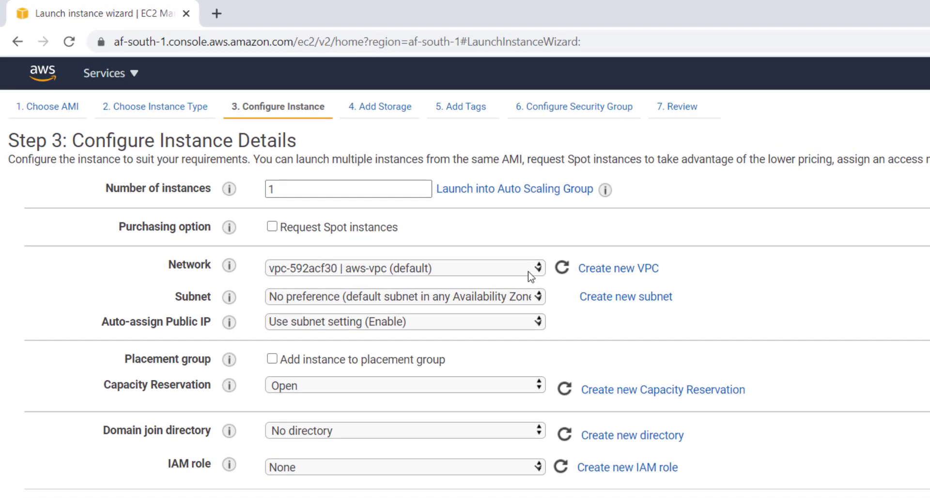
pyautogui.click(528, 272)
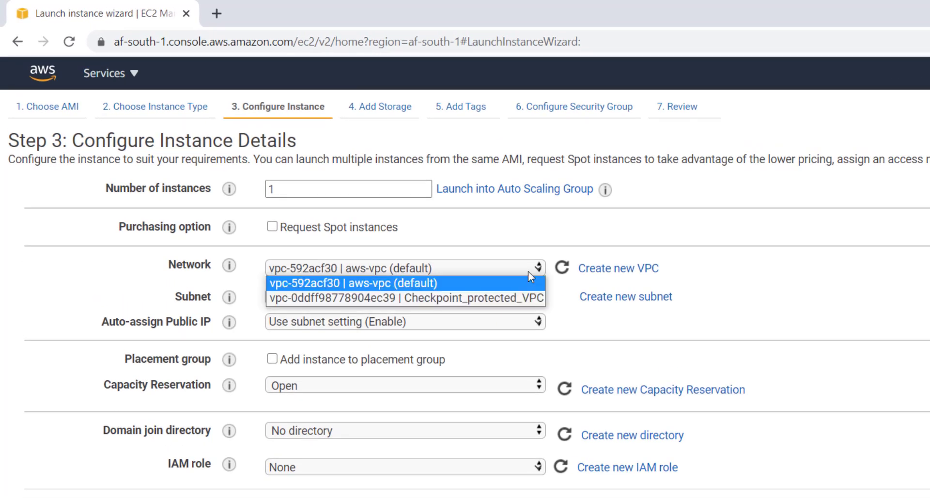
pyautogui.click(512, 303)
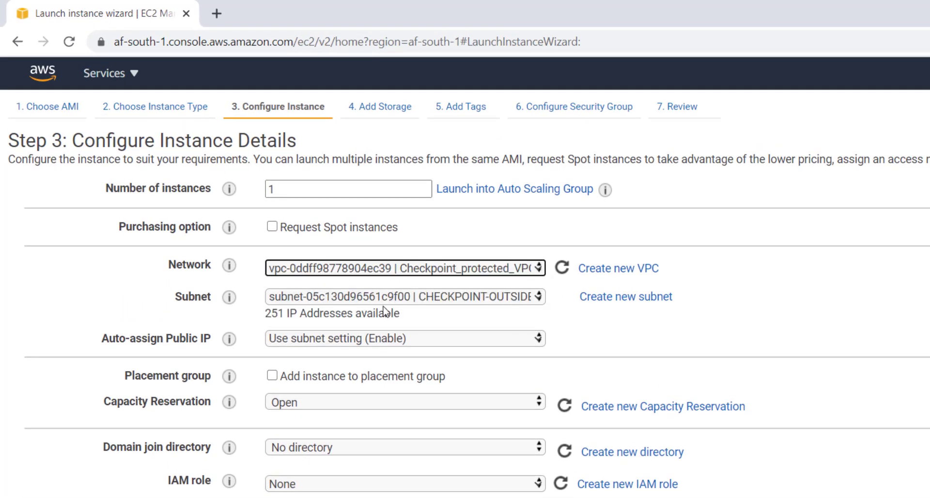
pyautogui.moveTo(227, 302)
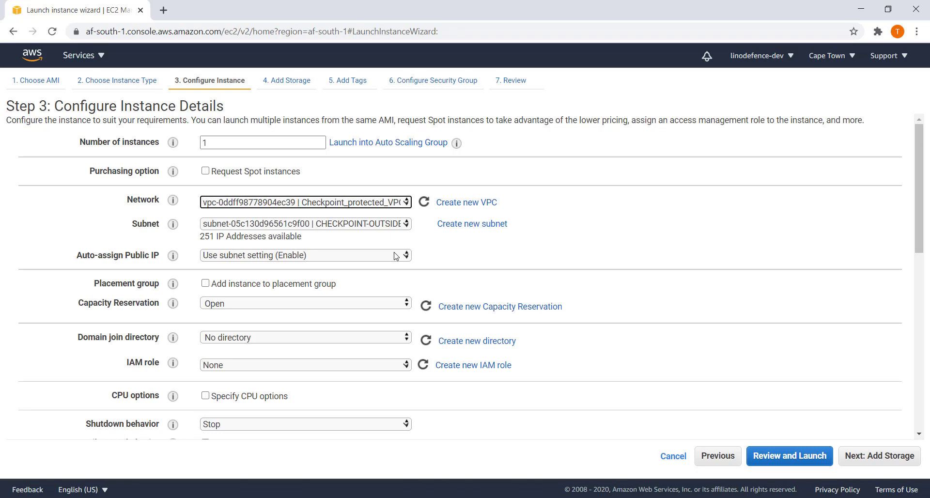
pyautogui.click(873, 466)
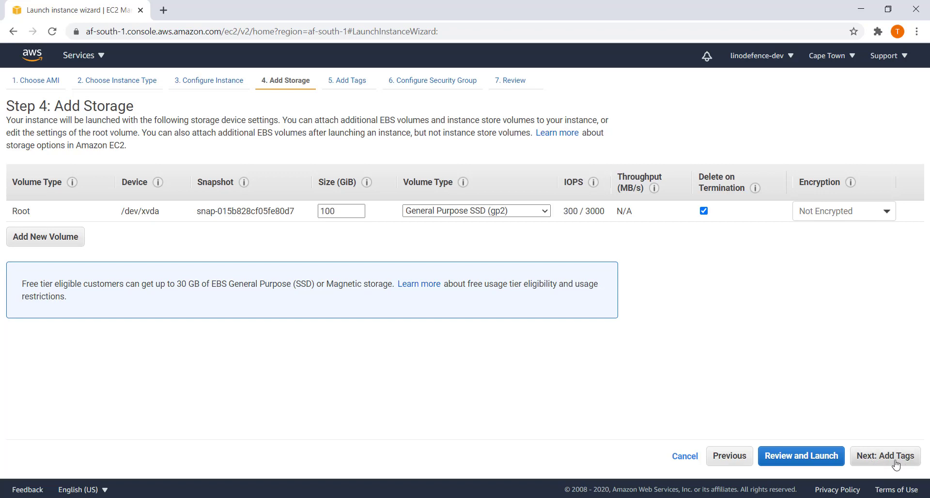
pyautogui.click(894, 464)
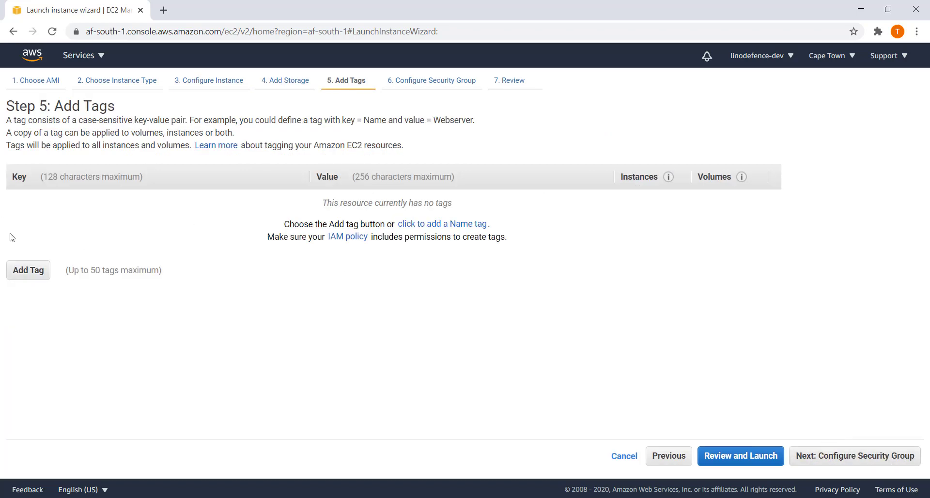
# Add a tag with key 'Name' and value 'check-management' to the instance.
pyautogui.click(35, 274)
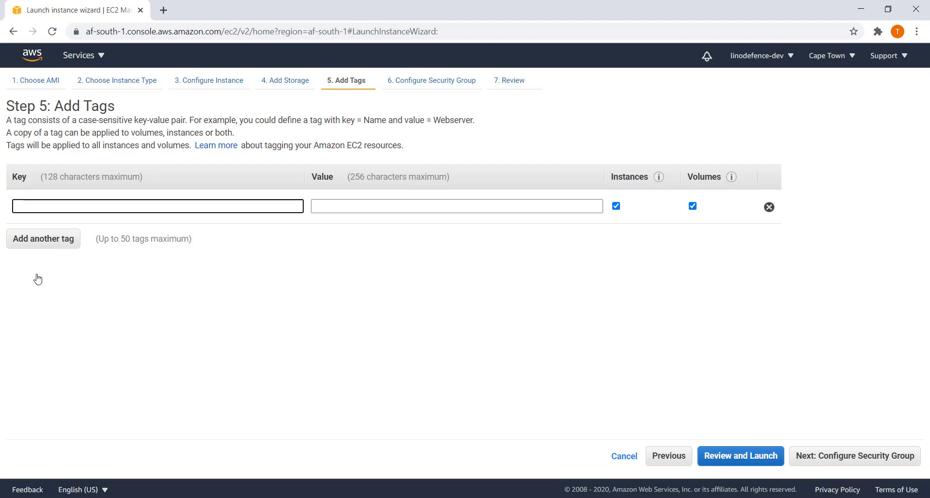
pyautogui.write('Name')
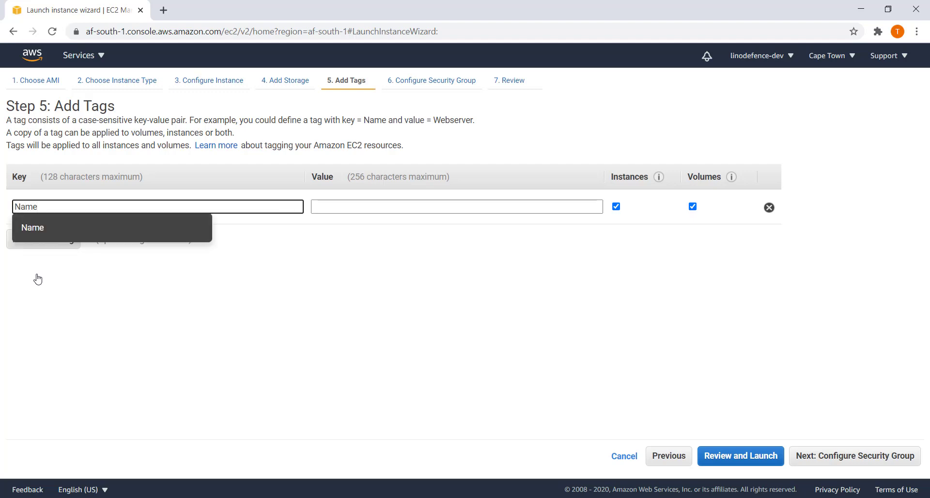
pyautogui.click(332, 216)
pyautogui.click(333, 207)
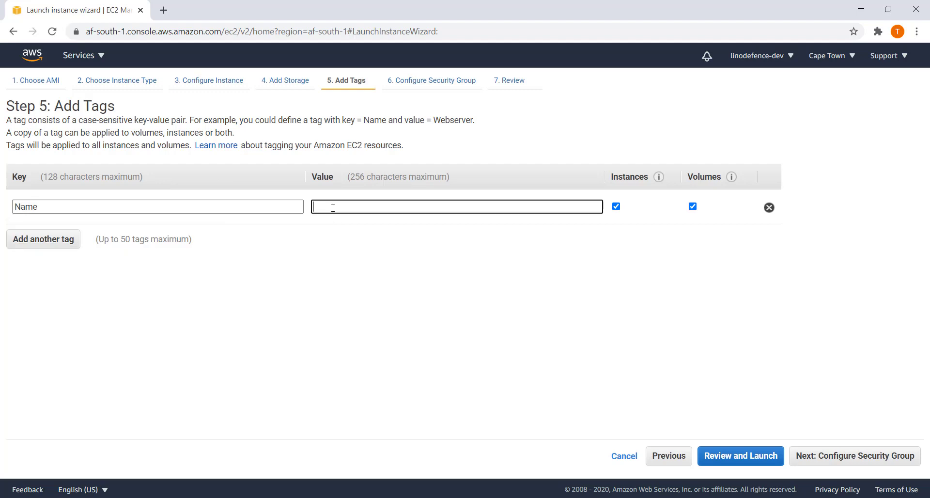
pyautogui.write('chek')
pyautogui.press('BackSpace')
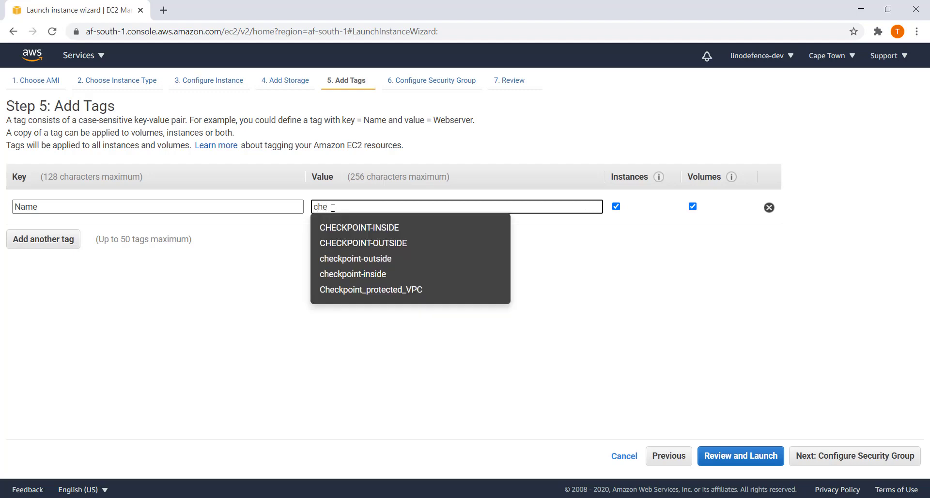
pyautogui.write('ck-mana')
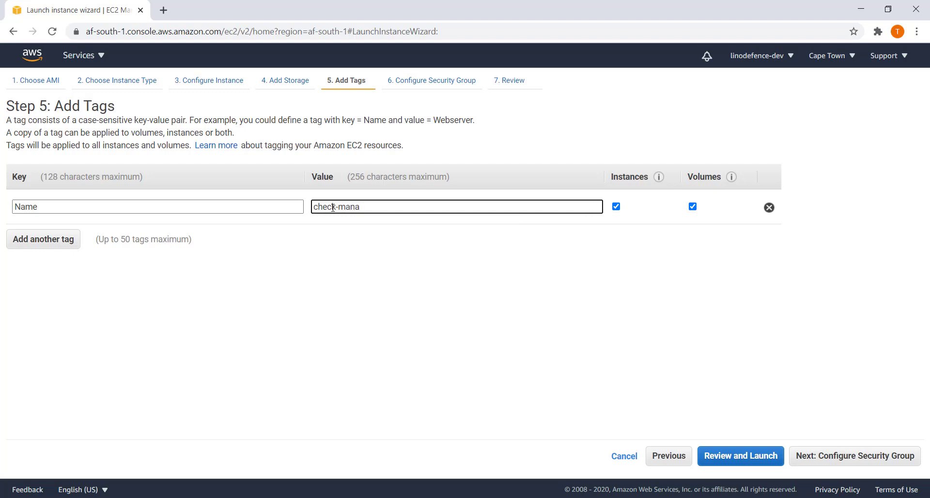
pyautogui.write('gement')
pyautogui.click(865, 458)
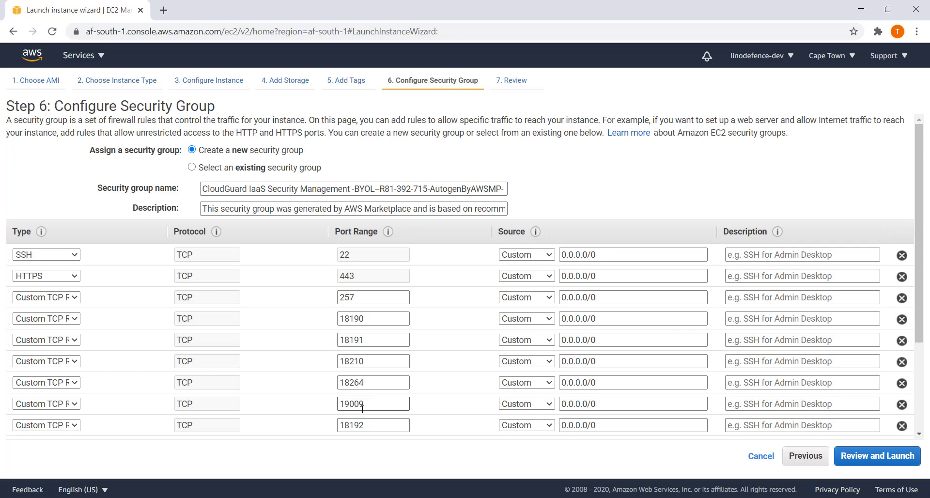
# Set the security group name and description both to 'checkpoint-SGRP'.
pyautogui.moveTo(203, 188); pyautogui.dragTo(542, 213)
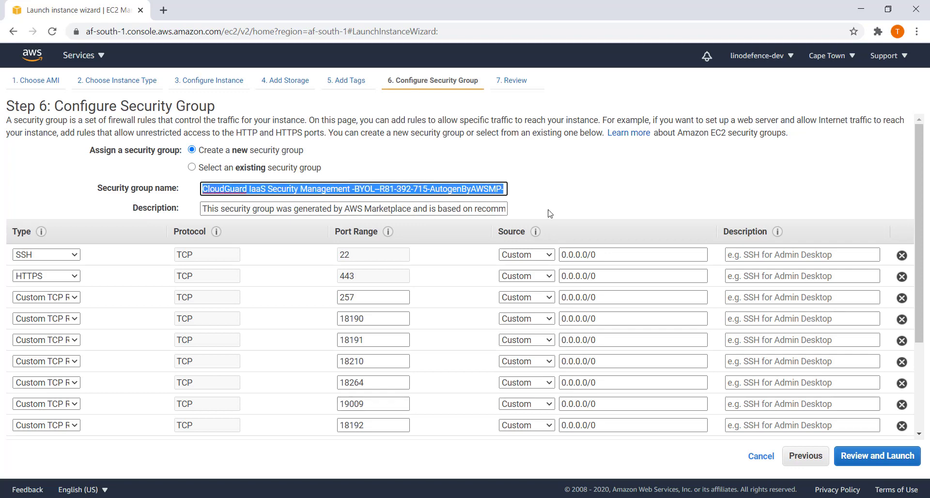
pyautogui.write('checkpoint-S')
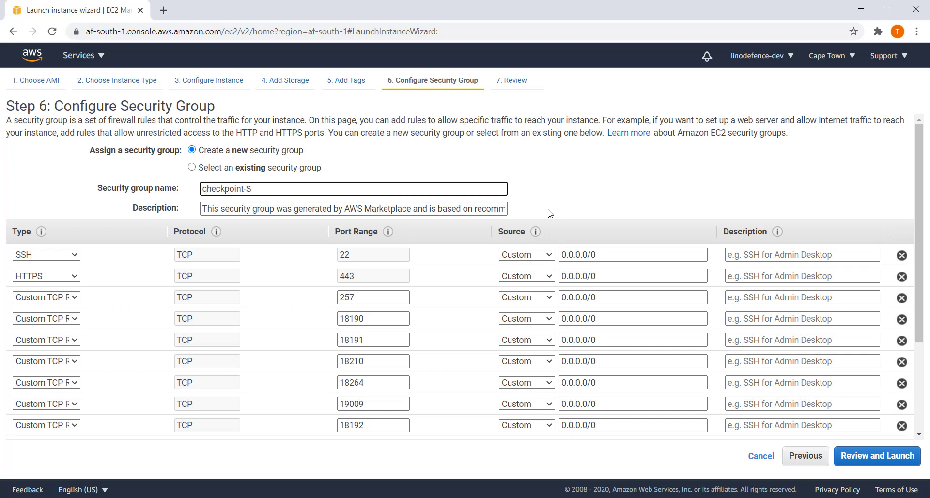
pyautogui.write('GRP')
pyautogui.moveTo(269, 189); pyautogui.dragTo(203, 189)
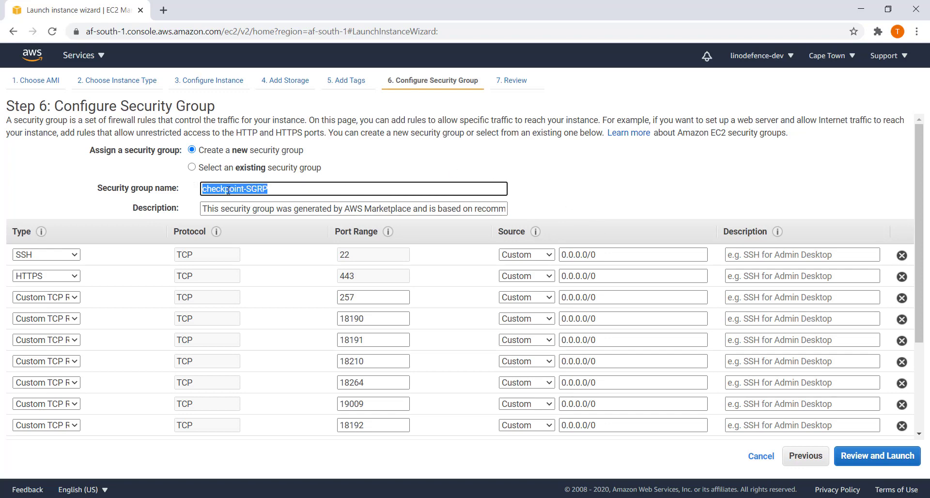
pyautogui.rightClick(228, 189)
pyautogui.click(257, 233)
pyautogui.moveTo(202, 208); pyautogui.dragTo(570, 240)
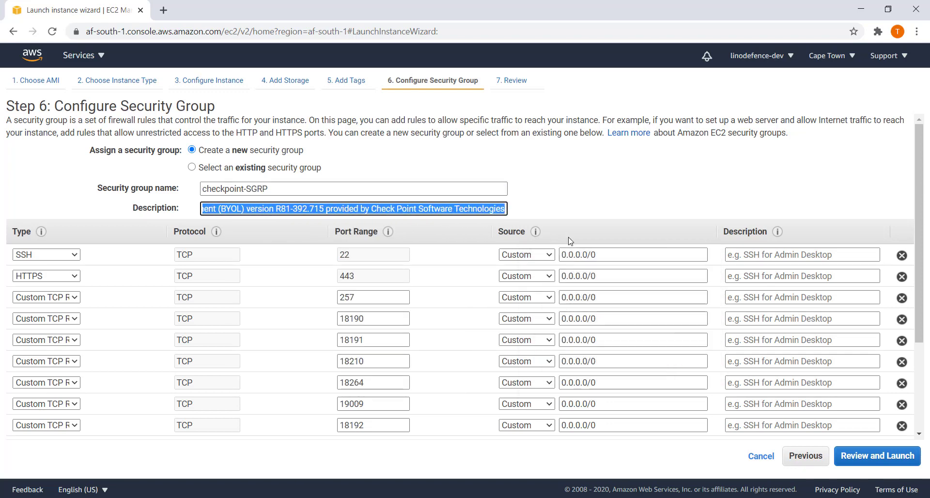
pyautogui.hotkey('ctrl', 'v')
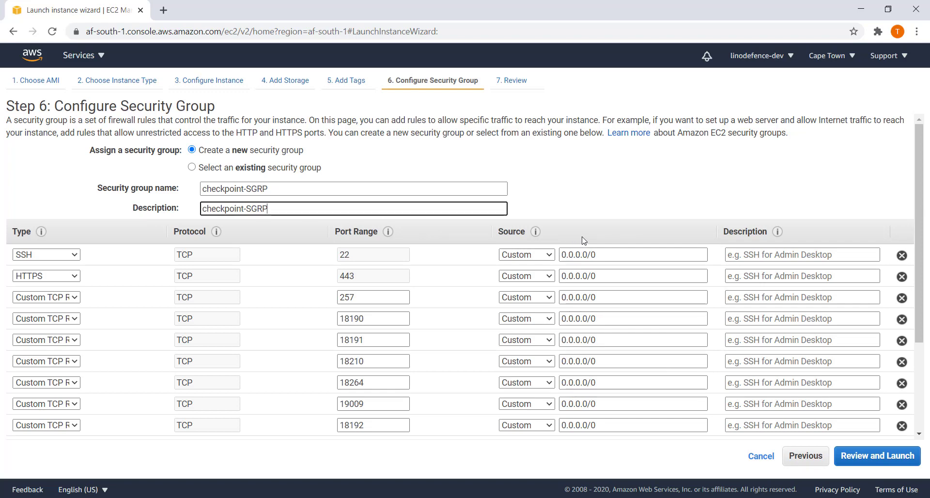
# Review the launch and acknowledge the existing key pair's private key file.
pyautogui.click(875, 461)
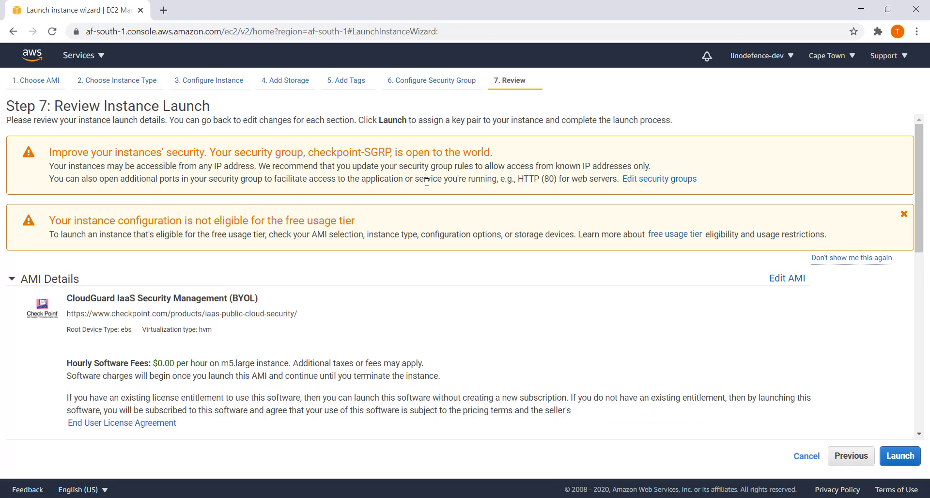
pyautogui.click(909, 457)
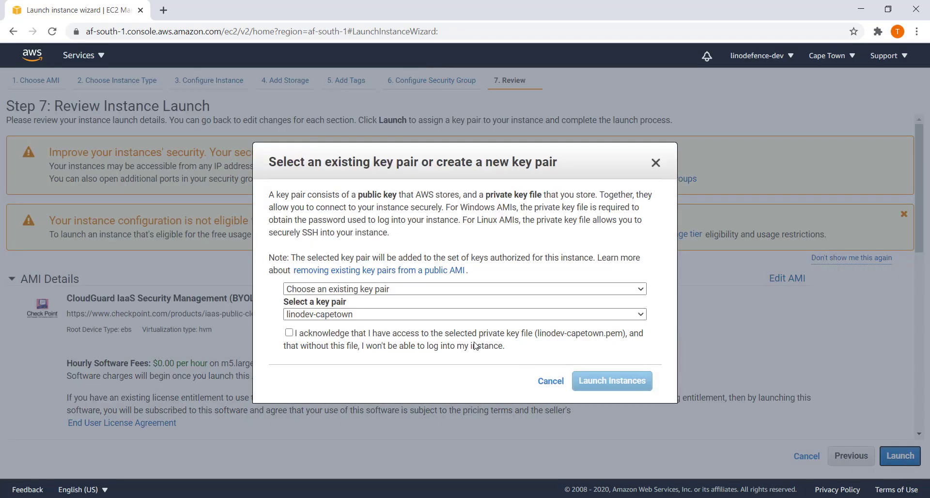
pyautogui.click(289, 332)
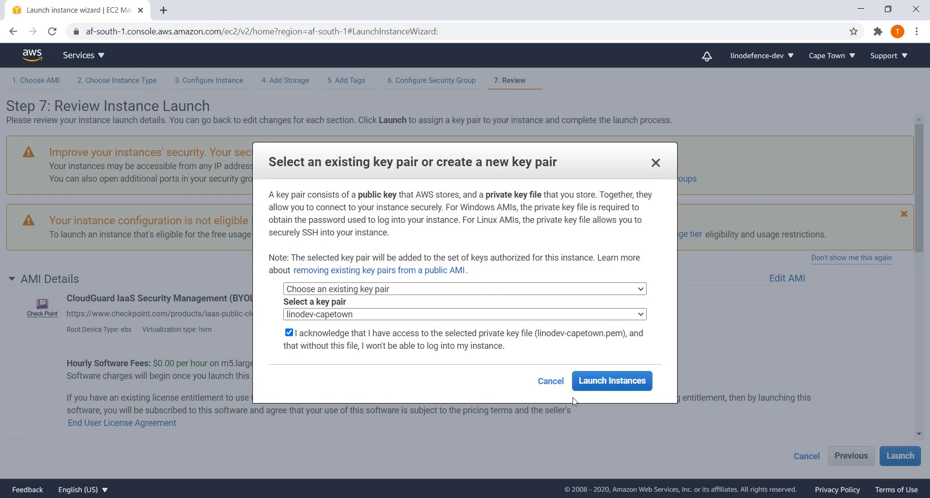
# Launch the instance and open the new check-management instance from the launch status page.
pyautogui.click(607, 382)
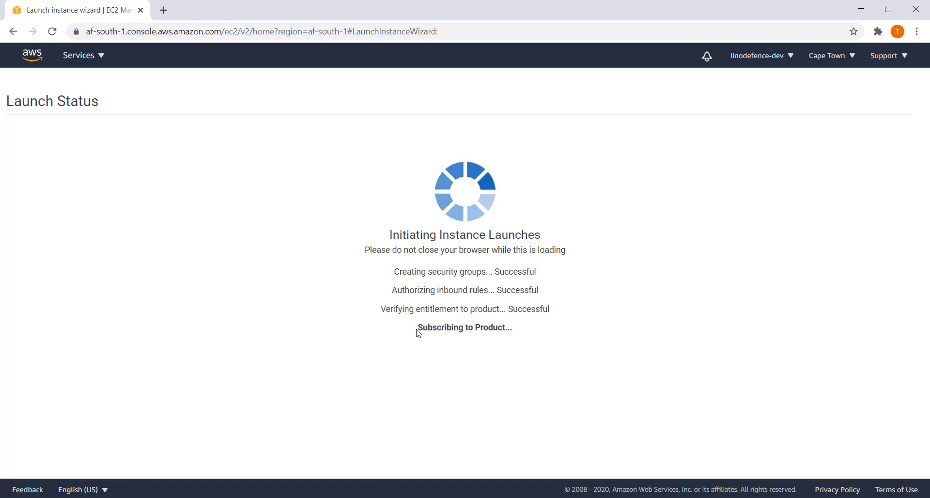
pyautogui.moveTo(418, 333); pyautogui.dragTo(511, 337)
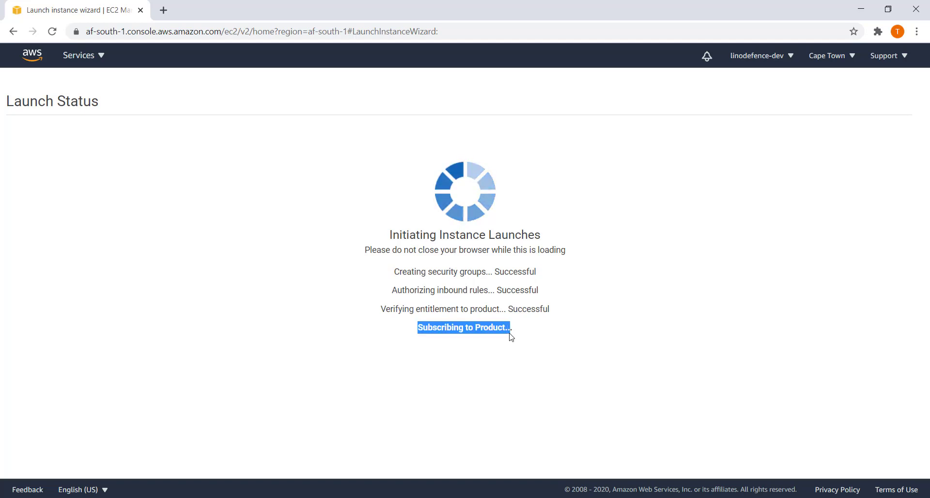
pyautogui.click(553, 340)
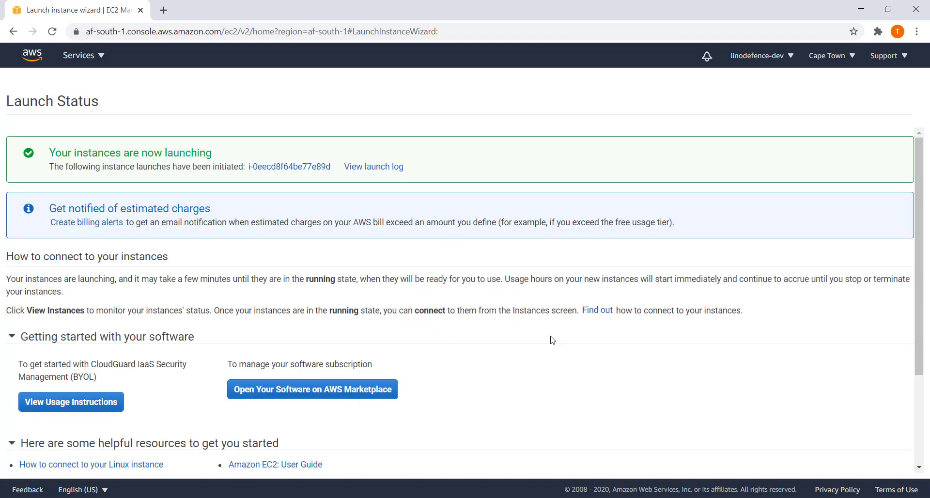
pyautogui.click(288, 167)
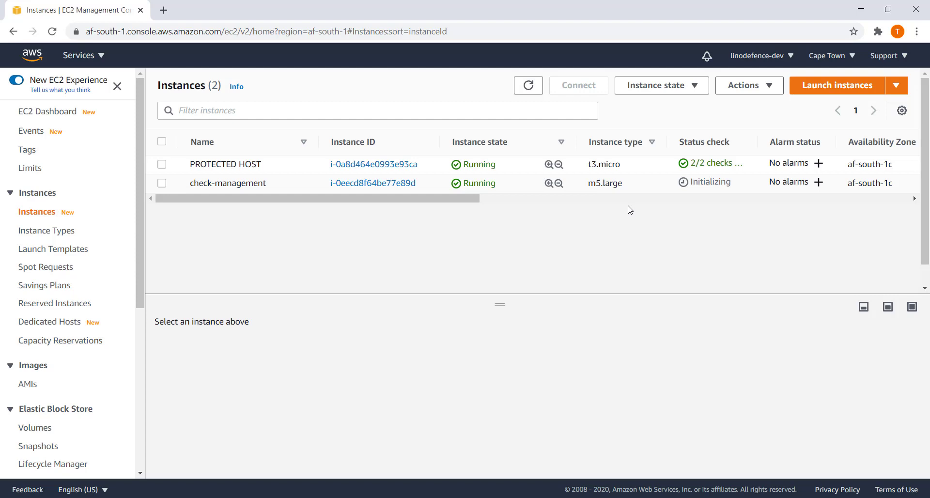
# Copy check-management's public DNS hostname from the SSH client example command, then open Windows search.
pyautogui.click(162, 208)
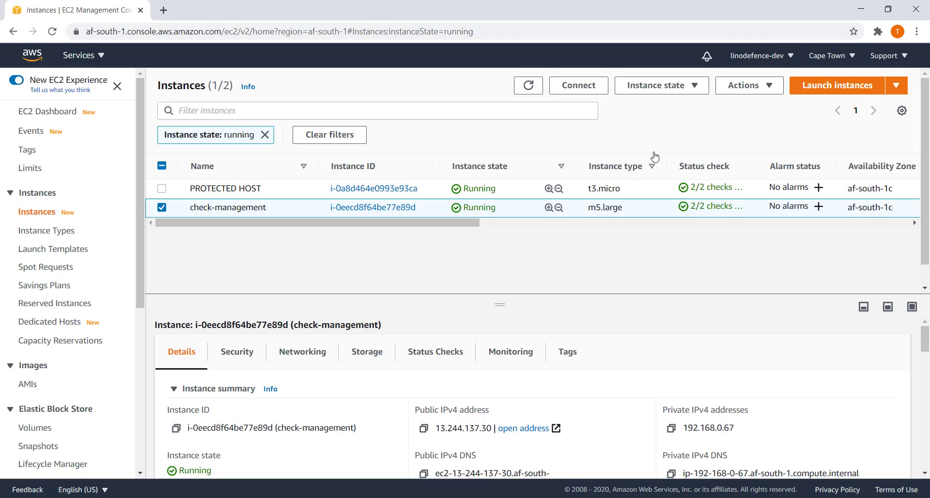
pyautogui.click(588, 88)
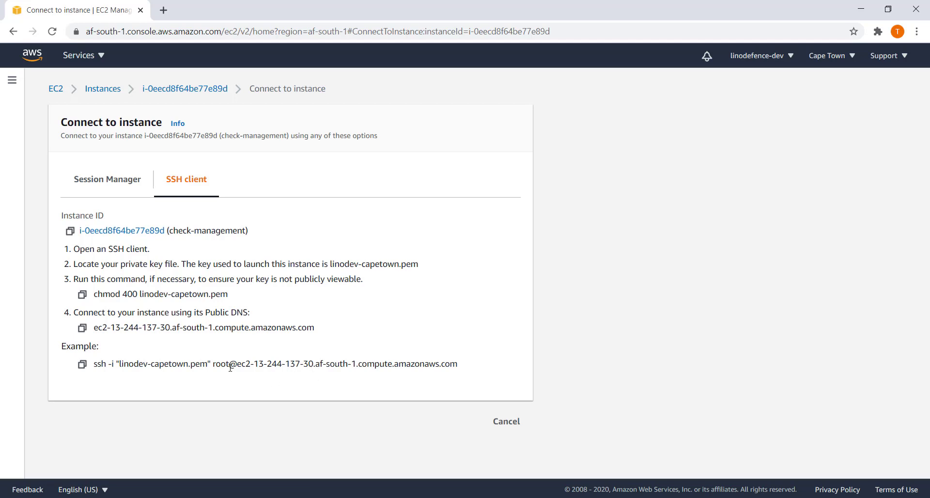
pyautogui.moveTo(230, 364); pyautogui.dragTo(217, 366)
pyautogui.click(307, 381)
pyautogui.moveTo(461, 367); pyautogui.dragTo(238, 365)
pyautogui.rightClick(244, 367)
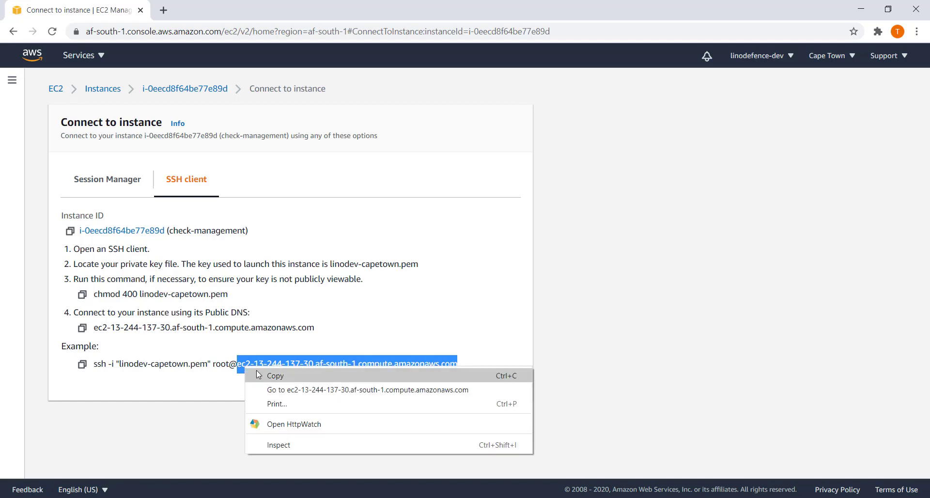
pyautogui.click(260, 374)
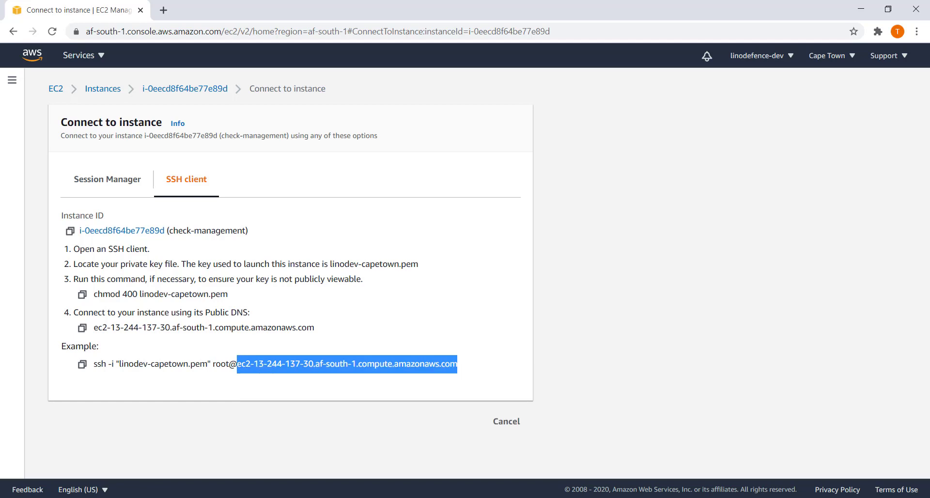
pyautogui.press('super')
# Launch PuTTY and set the host to admin@ followed by the copied hostname.
pyautogui.write('putty')
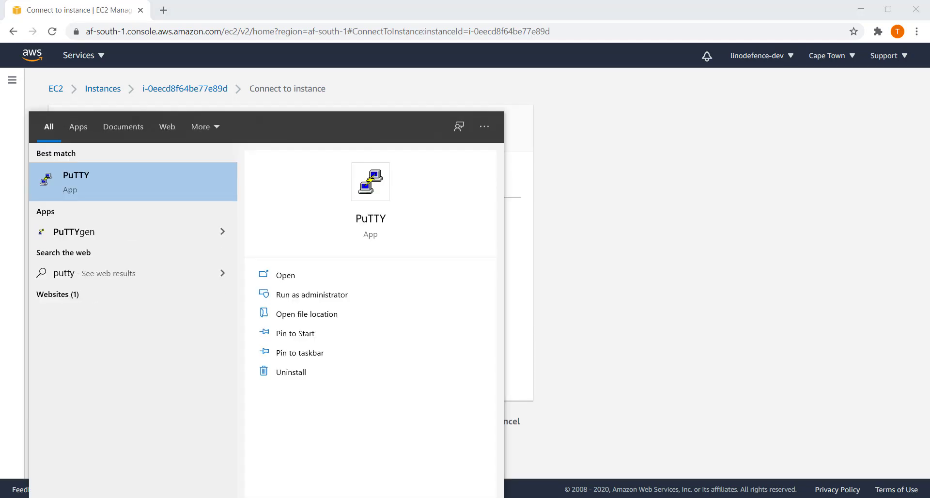
pyautogui.click(176, 174)
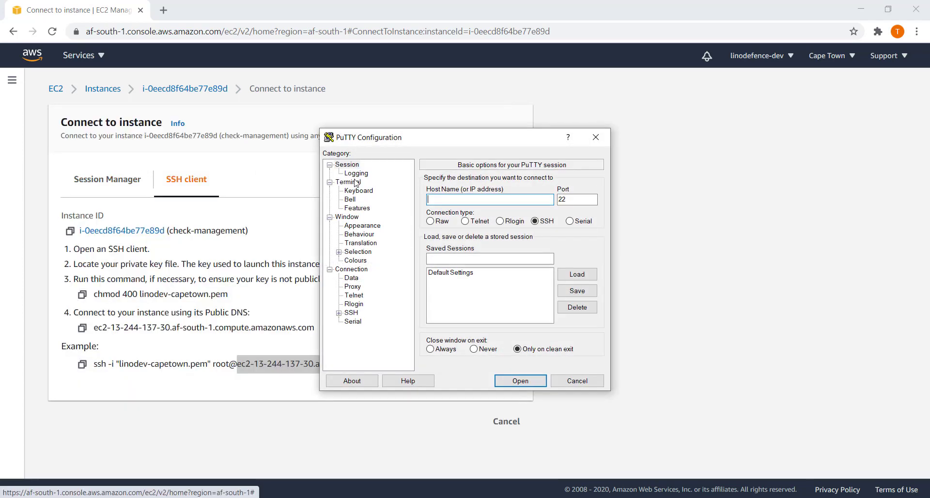
pyautogui.hotkey('ctrl', 'v')
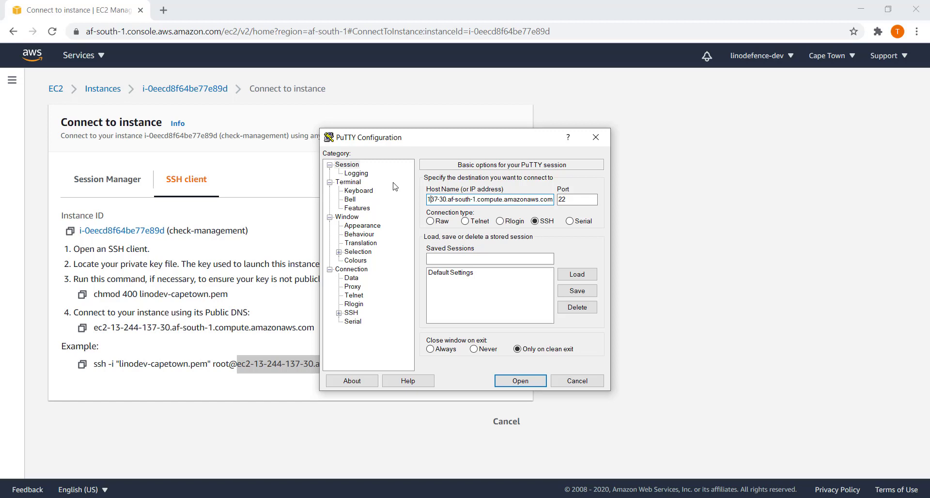
pyautogui.press('Left')
pyautogui.press('Left')
pyautogui.press('Left')
pyautogui.press('Left')
pyautogui.press('Left')
pyautogui.press('Left')
pyautogui.press('Left')
pyautogui.press('Left')
pyautogui.press('Left')
pyautogui.press('Left')
pyautogui.press('Left')
pyautogui.press('Left')
pyautogui.write('a')
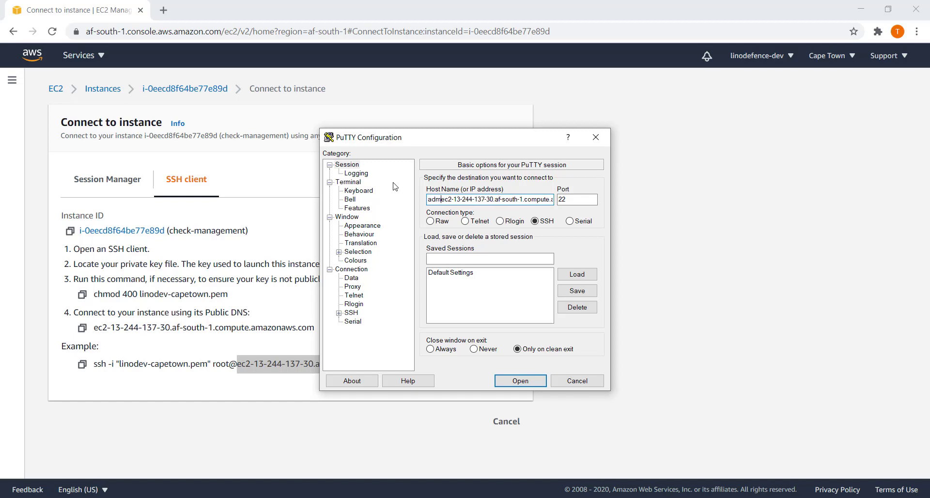
pyautogui.write('dmin@')
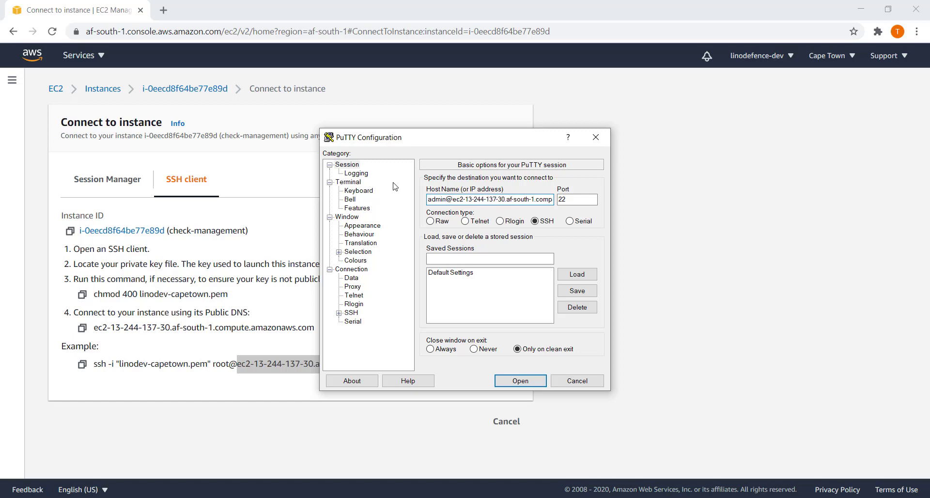
# Use linodev-cpt.ppk as the SSH private key, connect, and accept the host key.
pyautogui.click(339, 313)
pyautogui.click(360, 322)
pyautogui.click(575, 303)
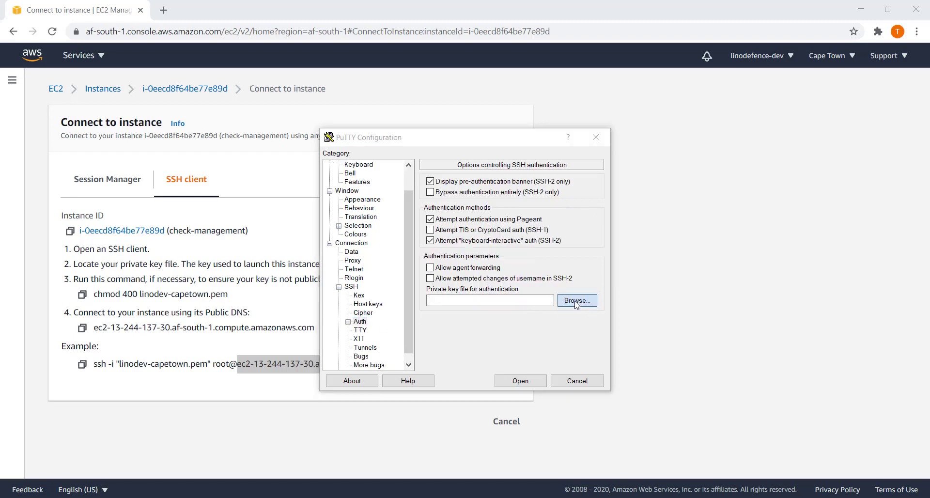
pyautogui.doubleClick(465, 248)
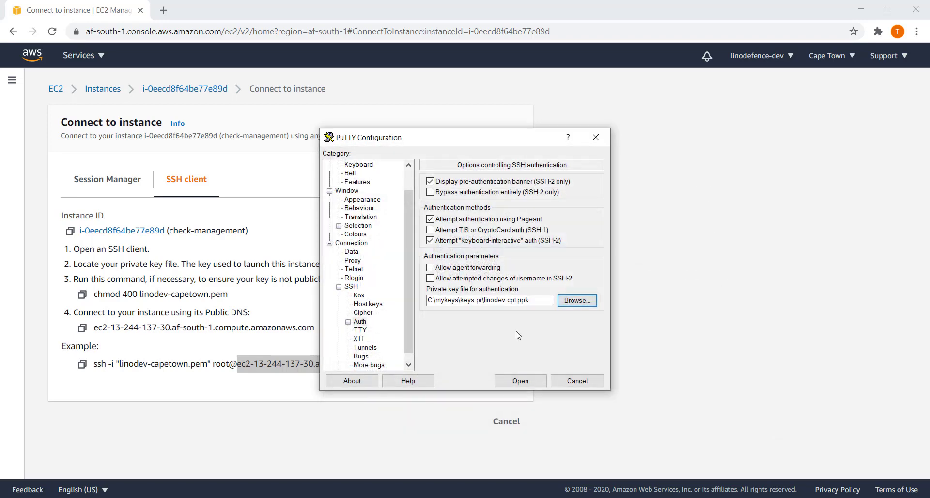
pyautogui.click(530, 382)
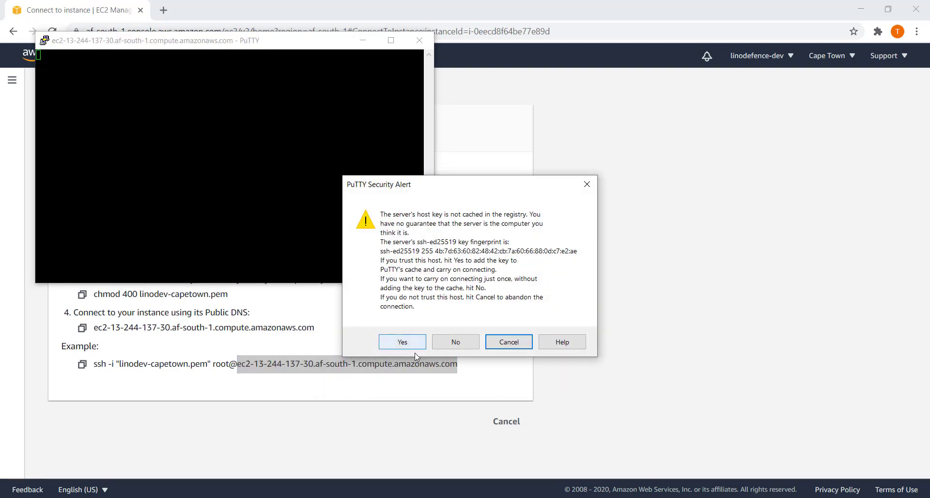
pyautogui.click(408, 345)
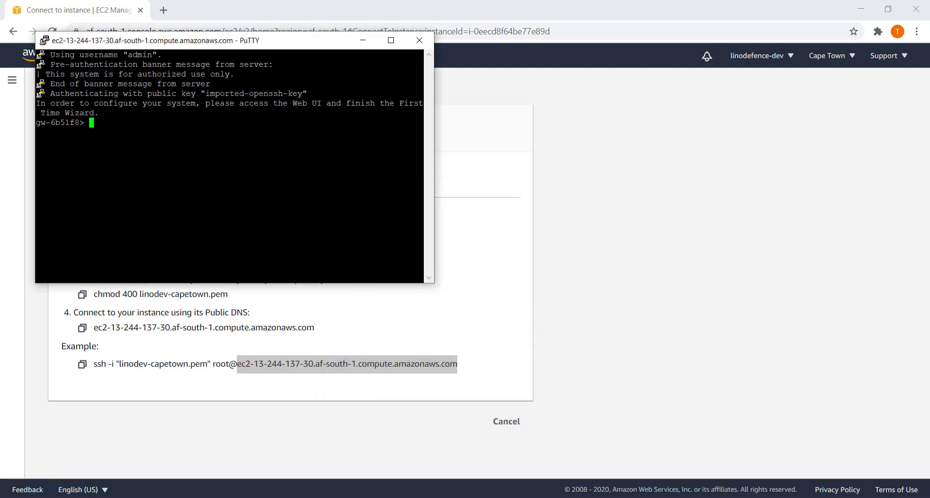
# Maximize the terminal and set a new admin password with 'set user admin password'.
pyautogui.click(393, 43)
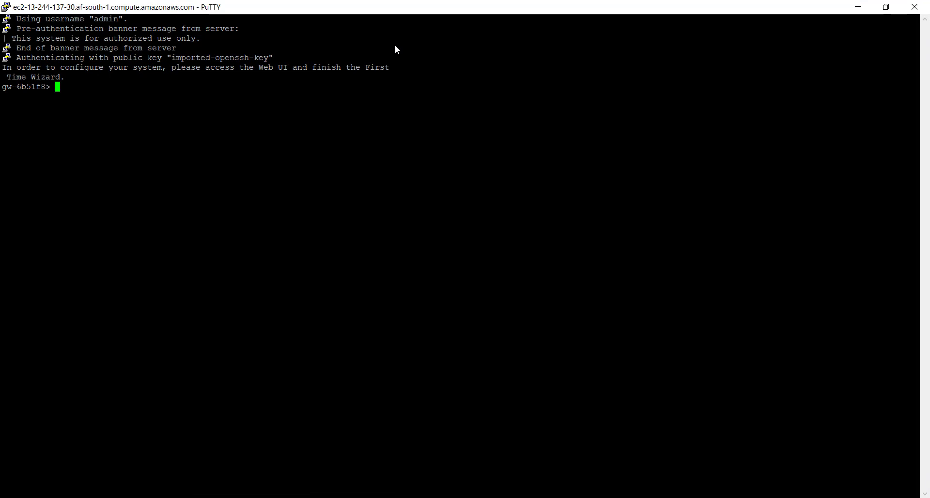
pyautogui.write('set user admin pa')
pyautogui.press('Tab')
pyautogui.press('Return')
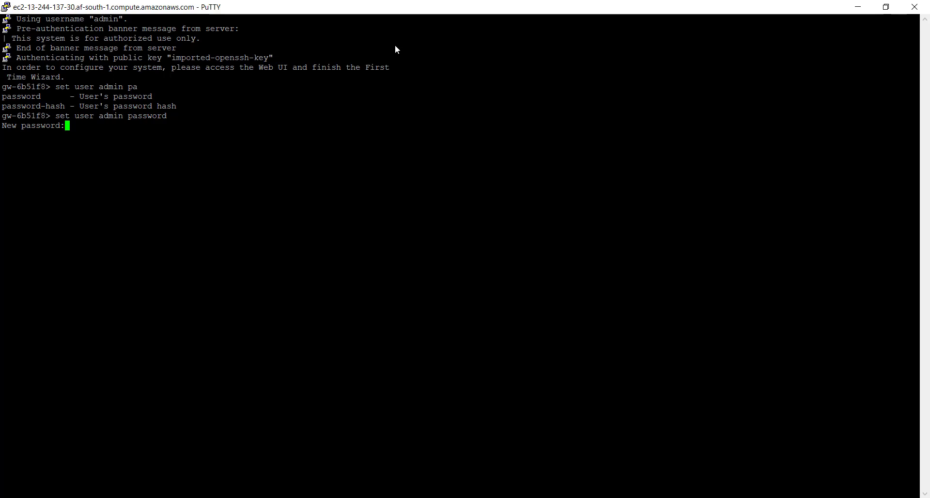
pyautogui.press('Return')
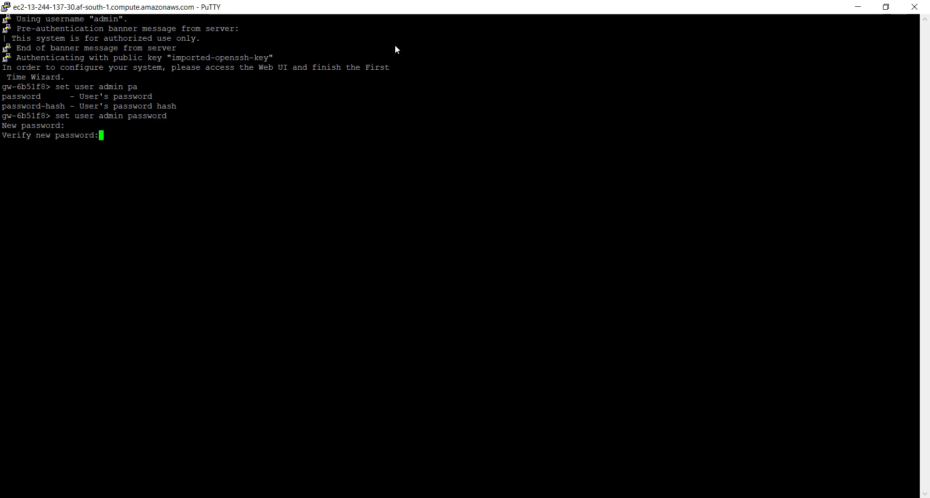
pyautogui.press('Return')
# Run 'save config' and close the PuTTY session.
pyautogui.write('save con')
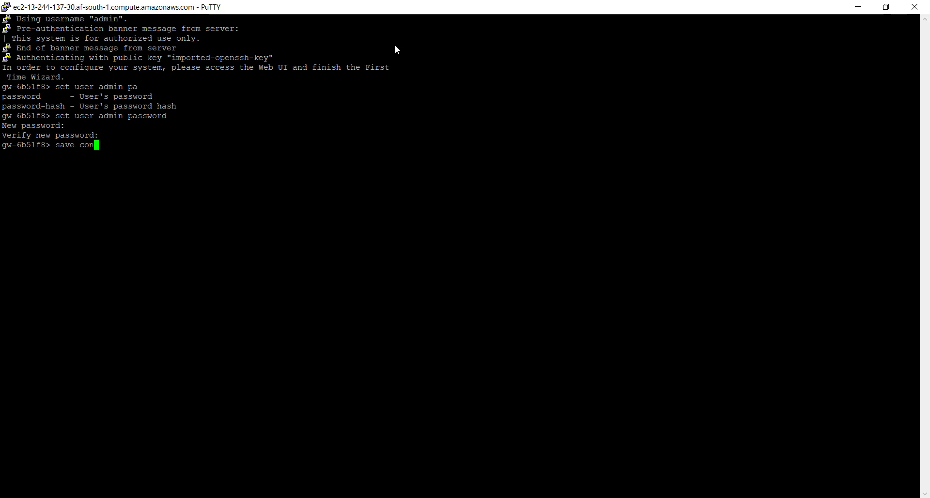
pyautogui.write('fig')
pyautogui.press('Return')
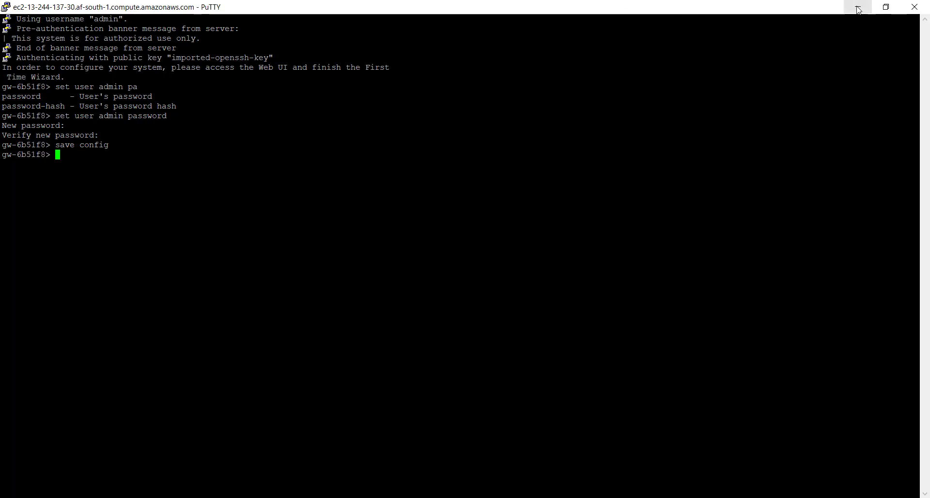
pyautogui.click(915, 7)
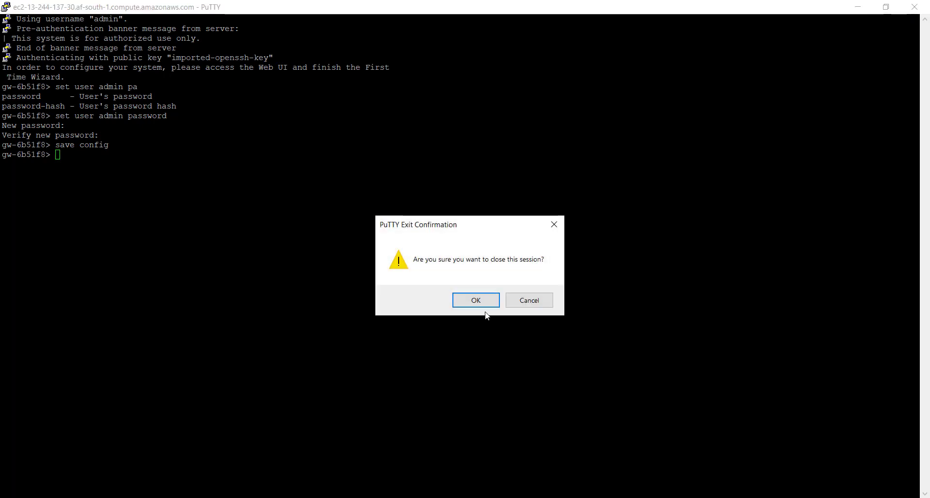
pyautogui.click(474, 301)
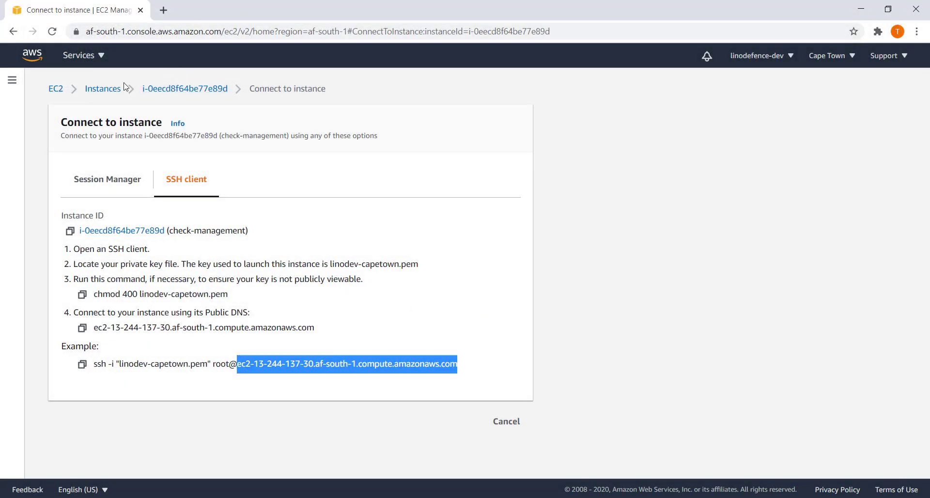
# Return to Instances, view check-management's details, then open the EC2 Dashboard.
pyautogui.click(111, 92)
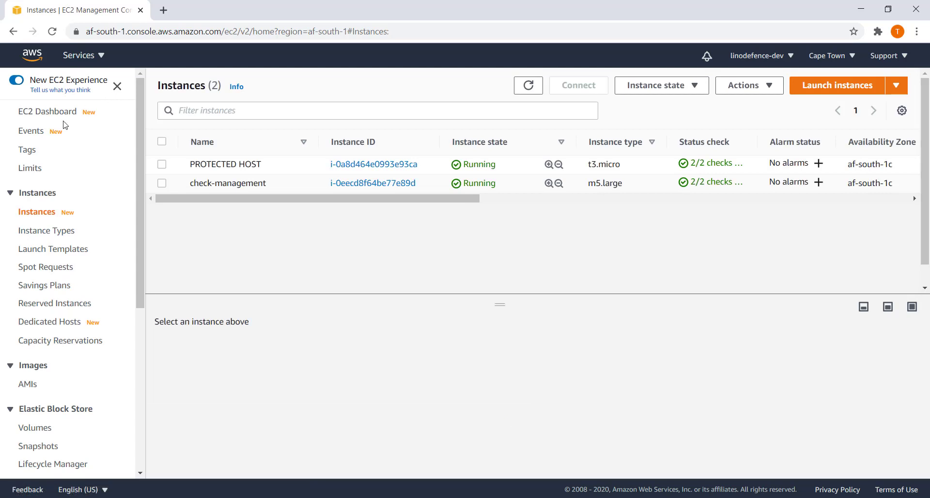
pyautogui.click(162, 183)
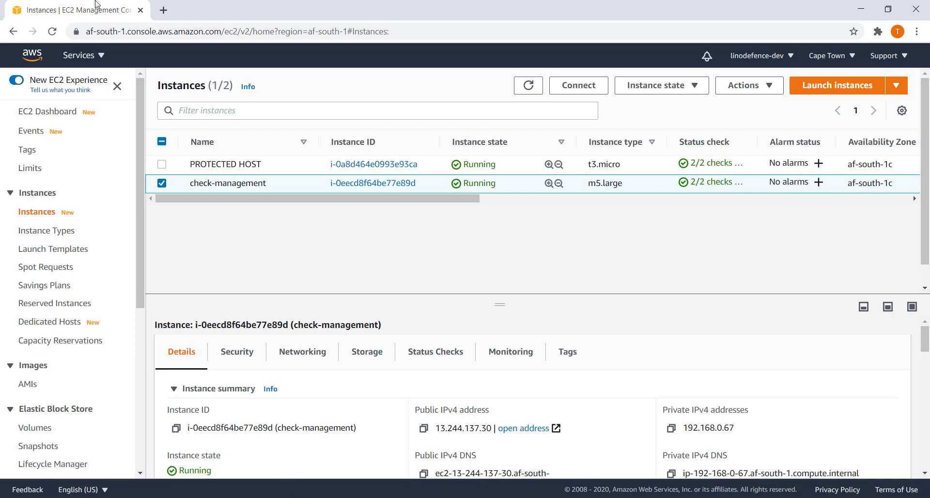
pyautogui.click(42, 114)
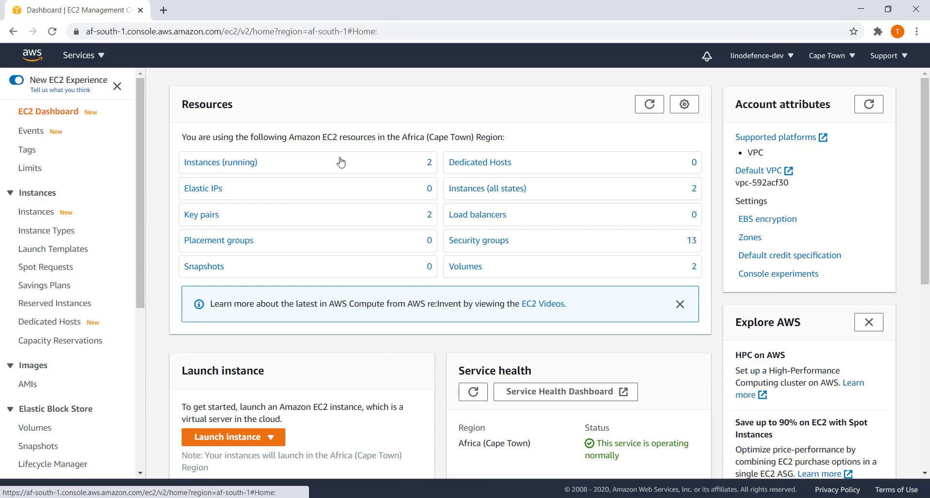
# Allocate a new Elastic IP address, 13.244.200.233, from Amazon's address pool.
pyautogui.click(214, 196)
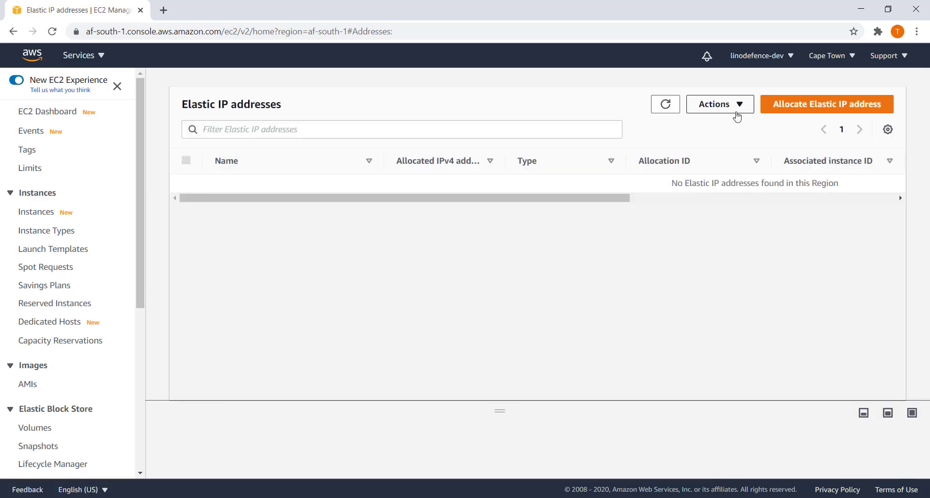
pyautogui.click(779, 108)
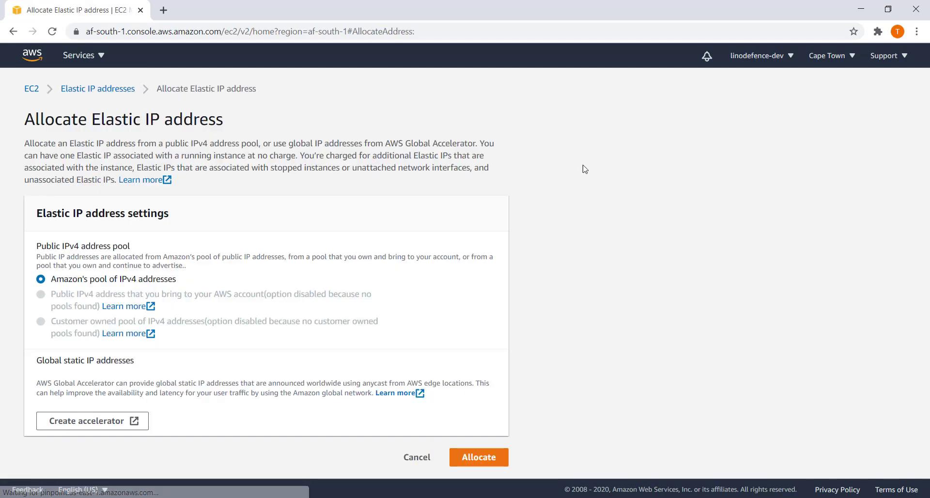
pyautogui.click(493, 463)
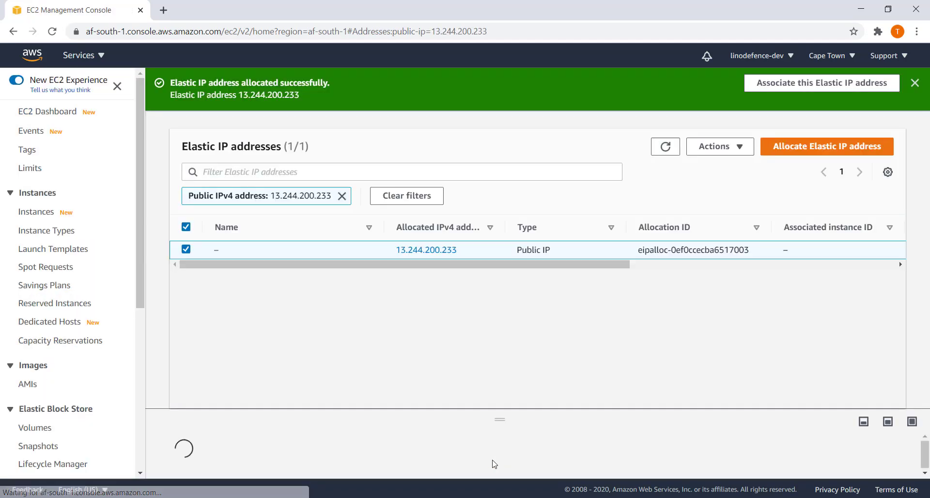
# Associate Elastic IP 13.244.200.233 with the check-management instance.
pyautogui.click(730, 151)
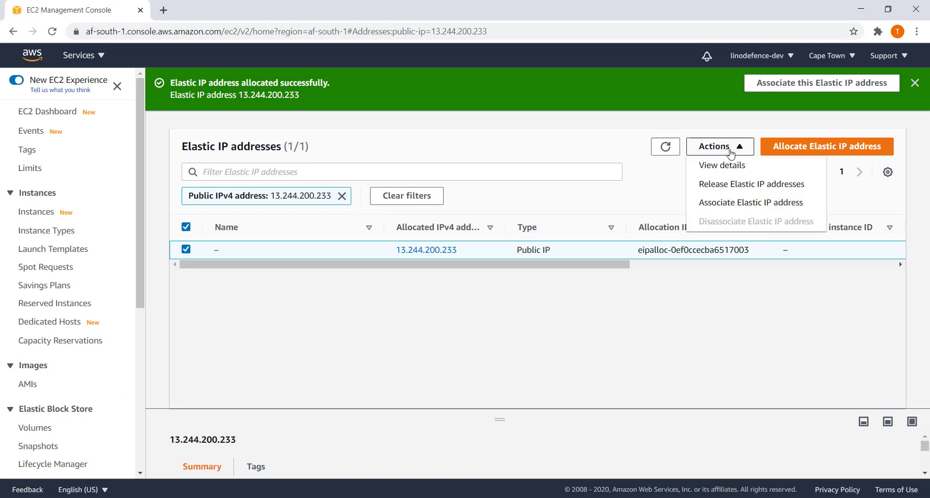
pyautogui.click(743, 206)
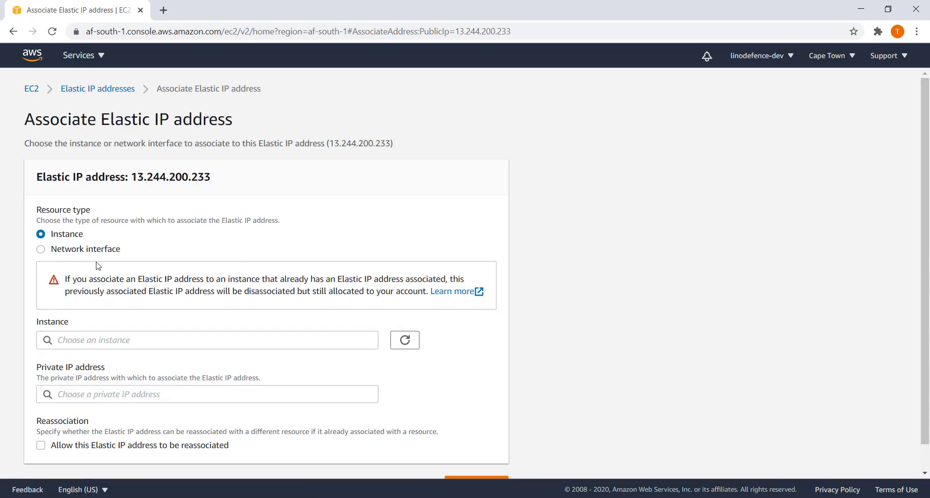
pyautogui.scroll(-1, 160, 310)
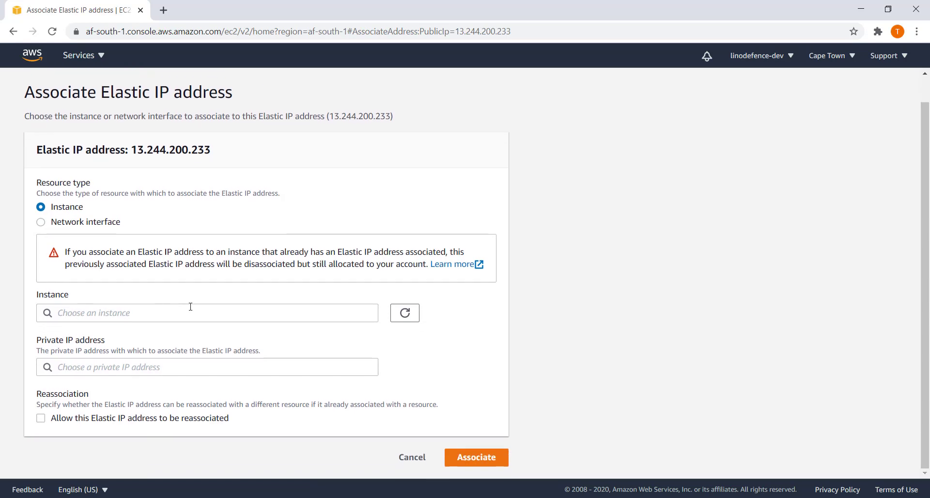
pyautogui.click(190, 310)
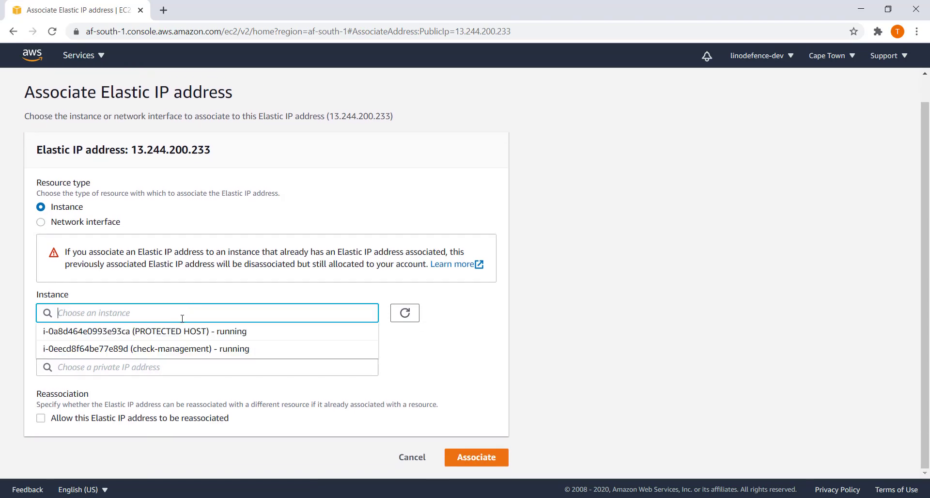
pyautogui.click(180, 349)
pyautogui.click(481, 459)
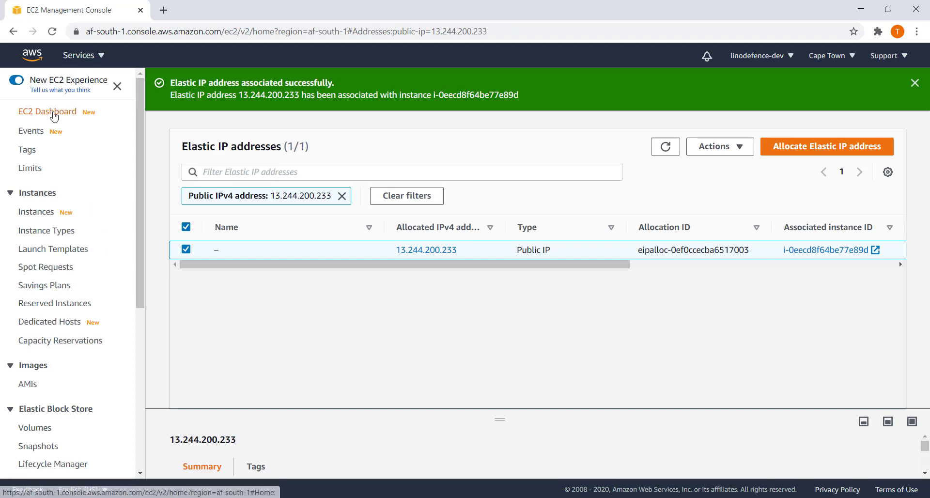
pyautogui.click(50, 112)
# Copy check-management's public IPv4 13.244.200.233 and open it in a browser tab, bypassing the certificate warning.
pyautogui.click(221, 164)
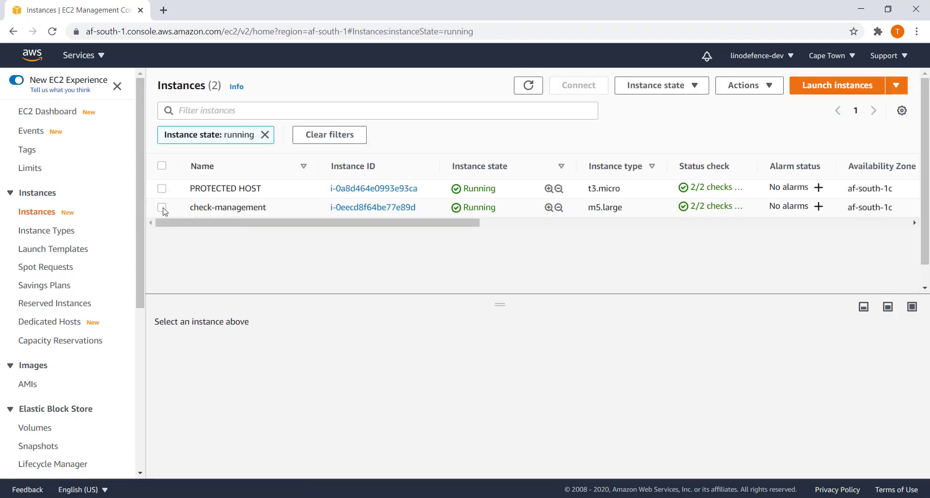
pyautogui.click(162, 208)
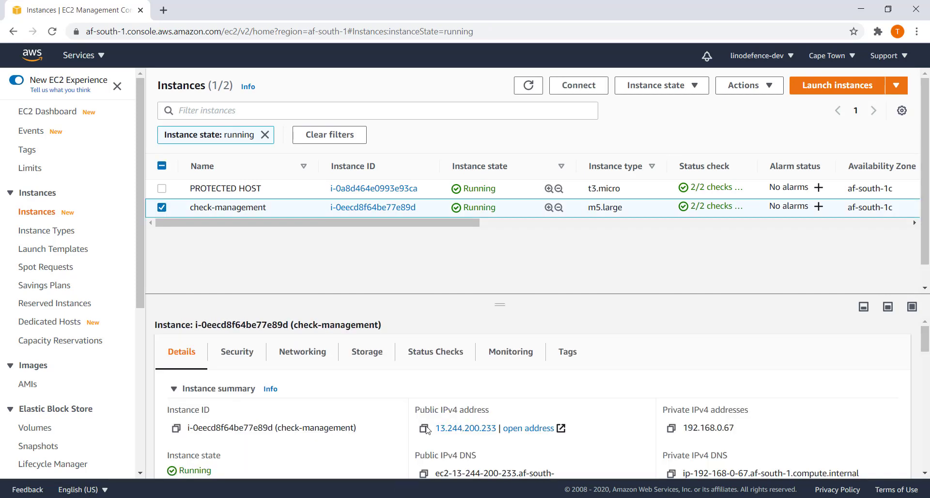
pyautogui.click(495, 429)
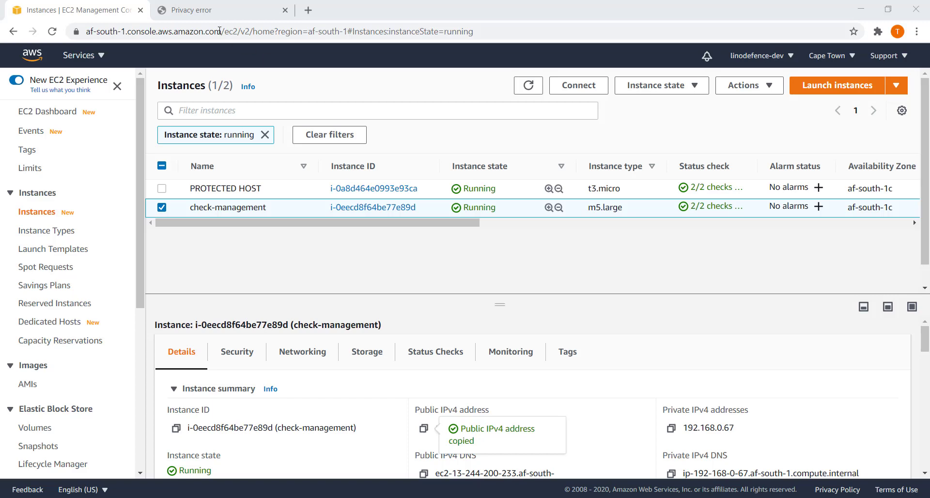
pyautogui.click(211, 14)
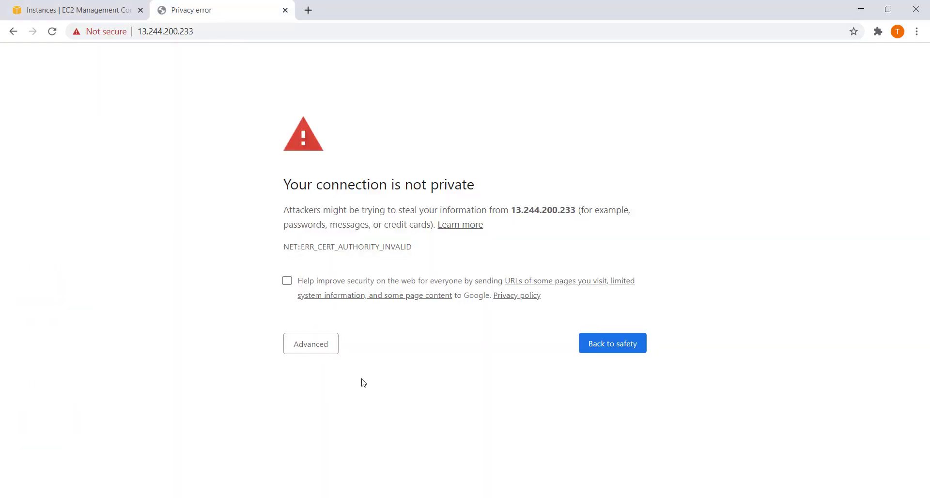
pyautogui.click(315, 353)
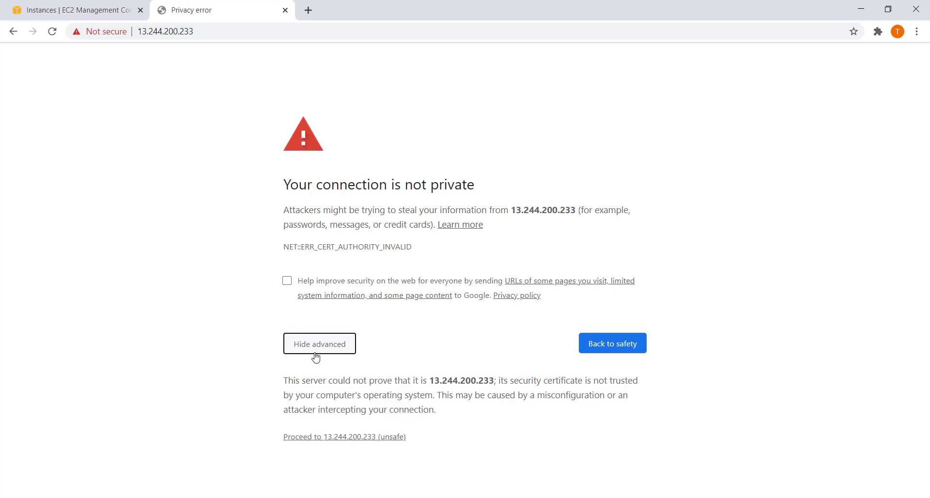
pyautogui.click(365, 438)
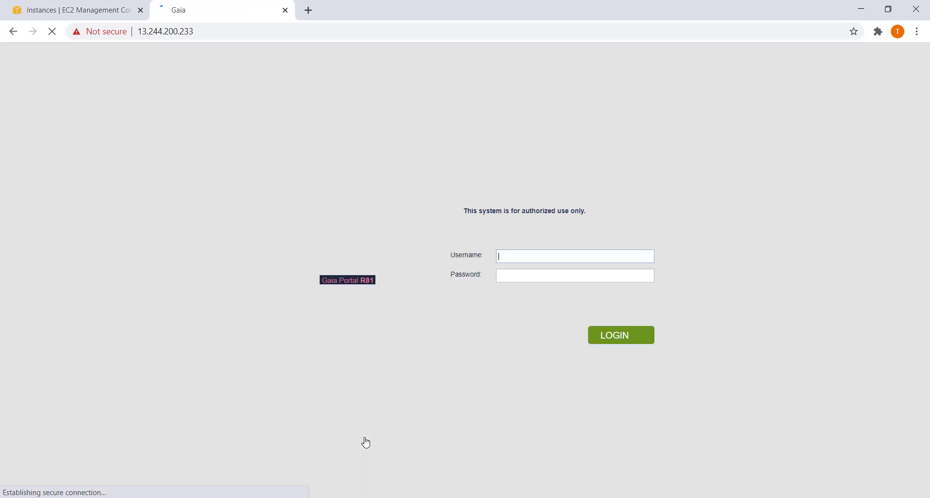
# Log in to the Gaia Portal as admin with the admin password.
pyautogui.write('admin')
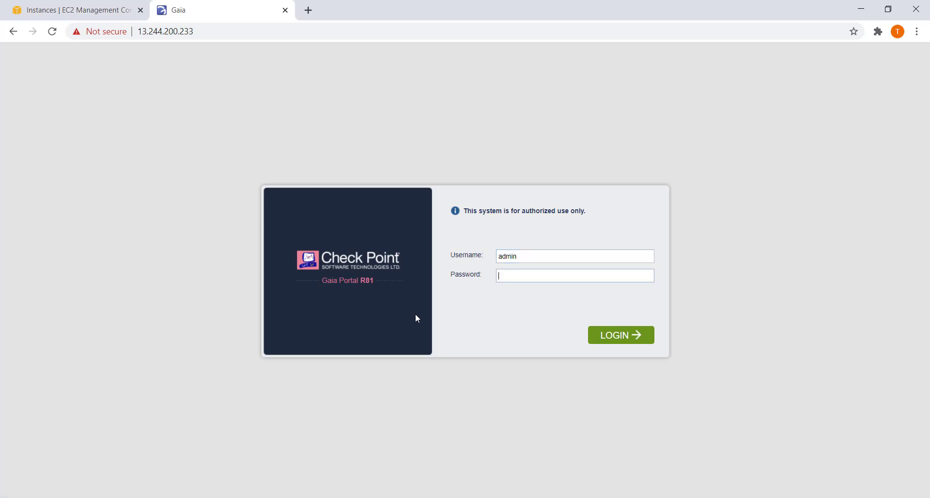
pyautogui.press('Tab')
pyautogui.write('**********')
pyautogui.press('BackSpace')
pyautogui.press('BackSpace')
pyautogui.press('BackSpace')
pyautogui.press('BackSpace')
pyautogui.press('BackSpace')
pyautogui.press('BackSpace')
pyautogui.press('BackSpace')
pyautogui.write('**********')
pyautogui.press('Return')
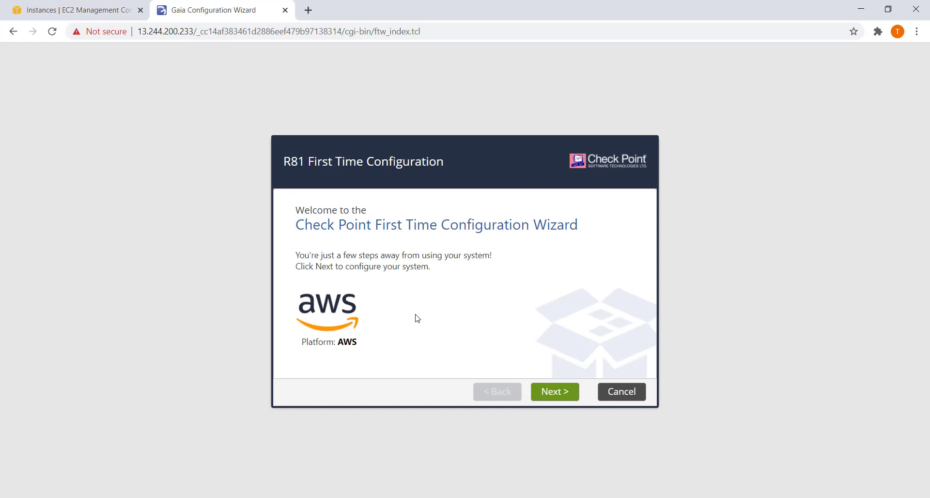
# Accept the default Welcome, Deployment Options, Management Connection and Device Information settings.
pyautogui.click(558, 398)
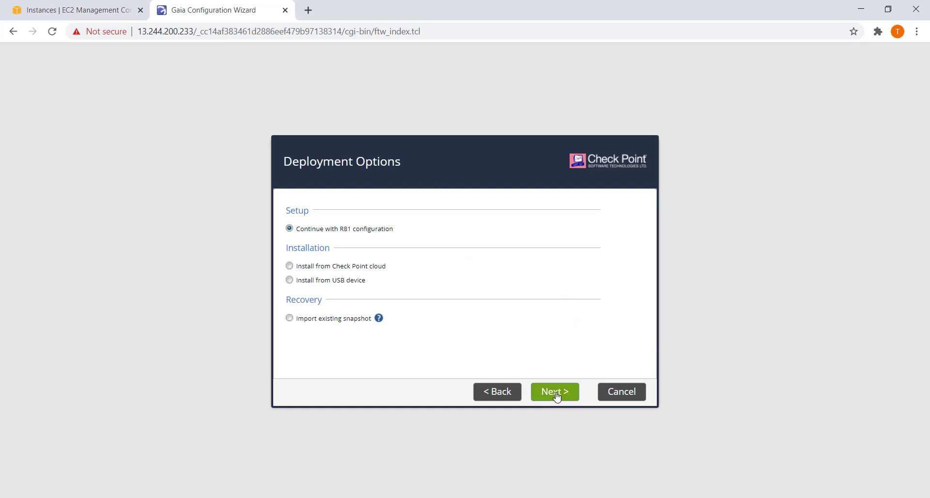
pyautogui.click(558, 398)
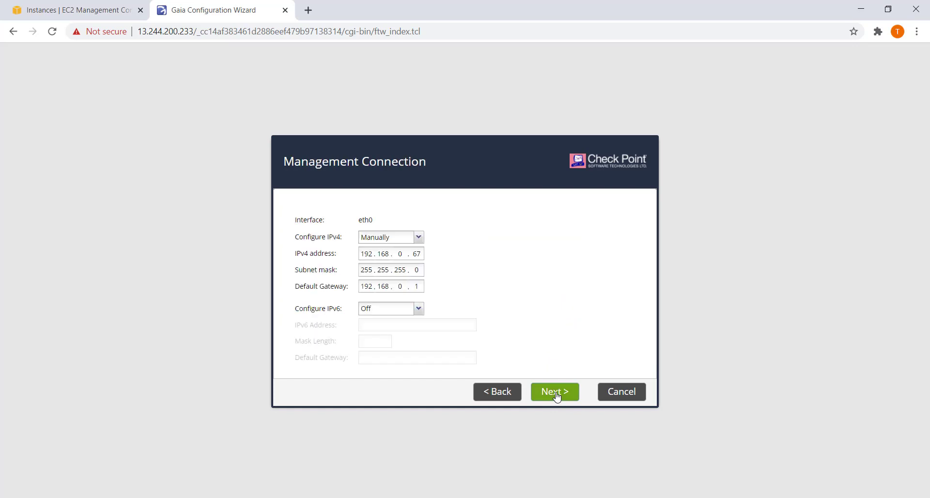
pyautogui.click(557, 397)
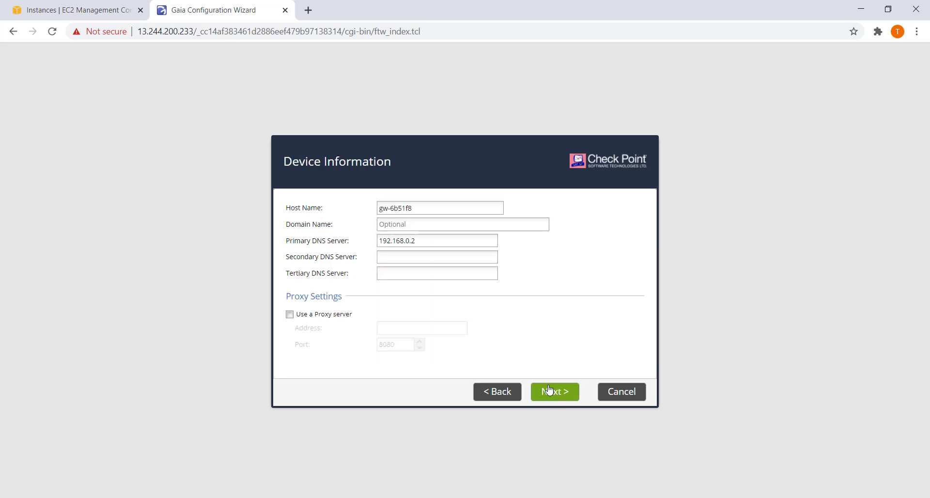
pyautogui.click(549, 390)
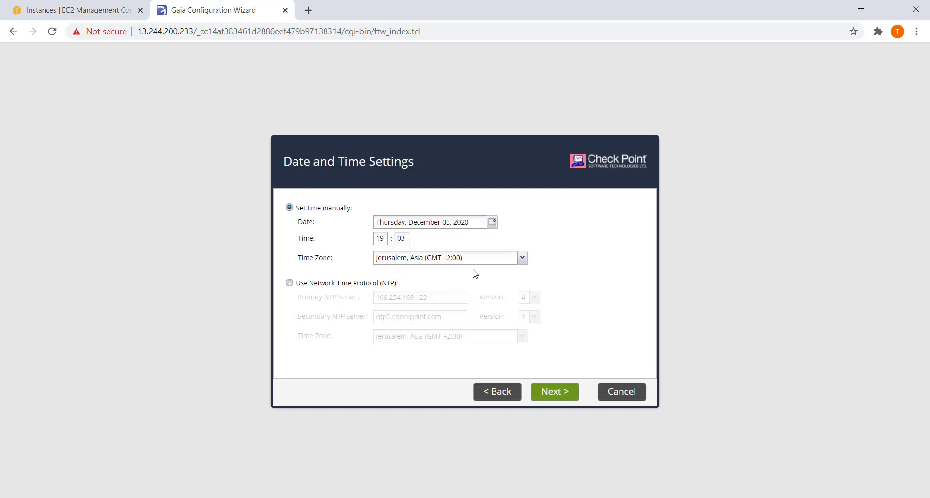
# Set the time zone to Johannesburg, Africa (GMT +2:00) and continue to Installation Type.
pyautogui.moveTo(473, 260); pyautogui.dragTo(292, 262)
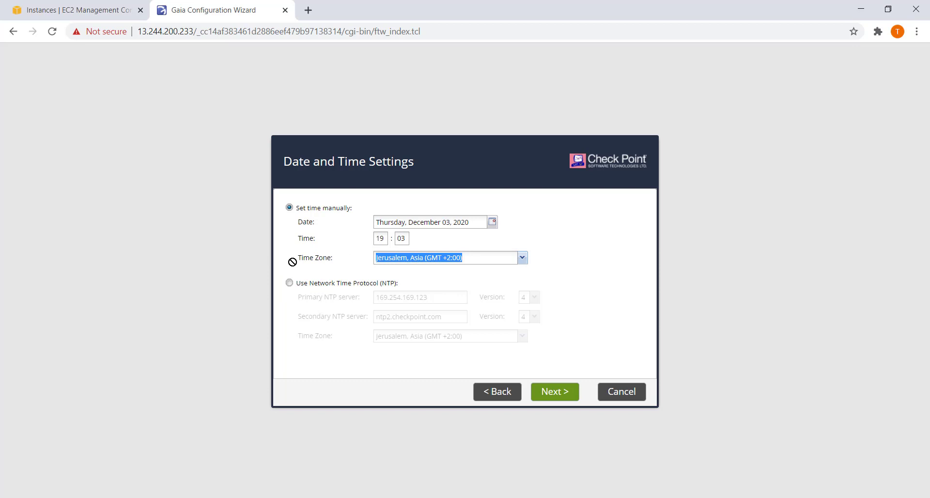
pyautogui.write('Johnston')
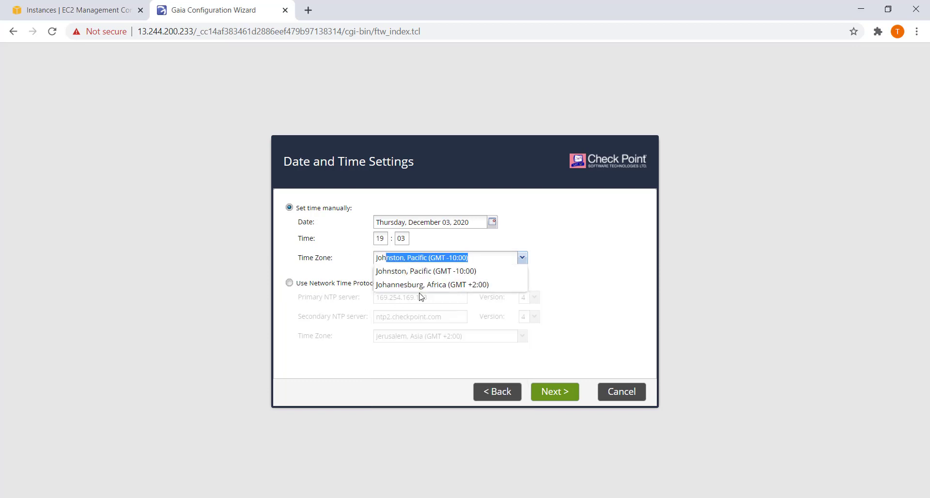
pyautogui.click(426, 285)
pyautogui.click(565, 395)
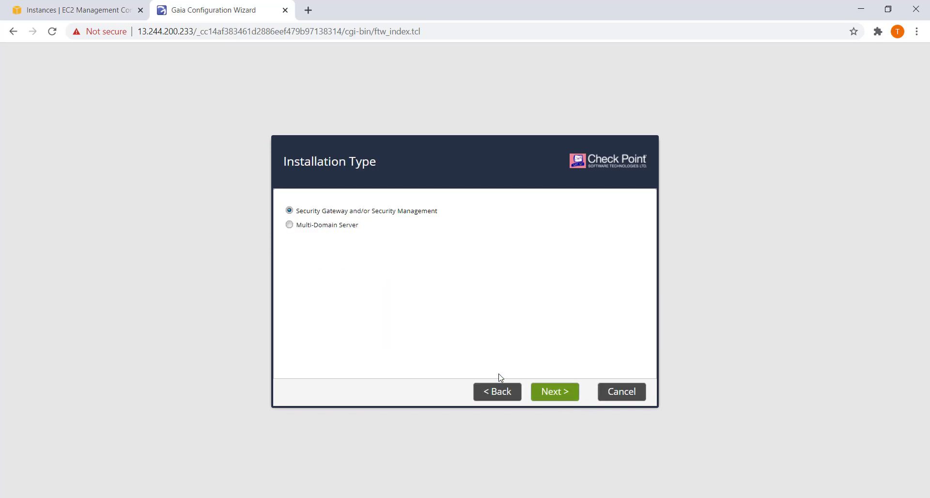
# Install Security Management only, with Security Gateway unchecked.
pyautogui.click(552, 400)
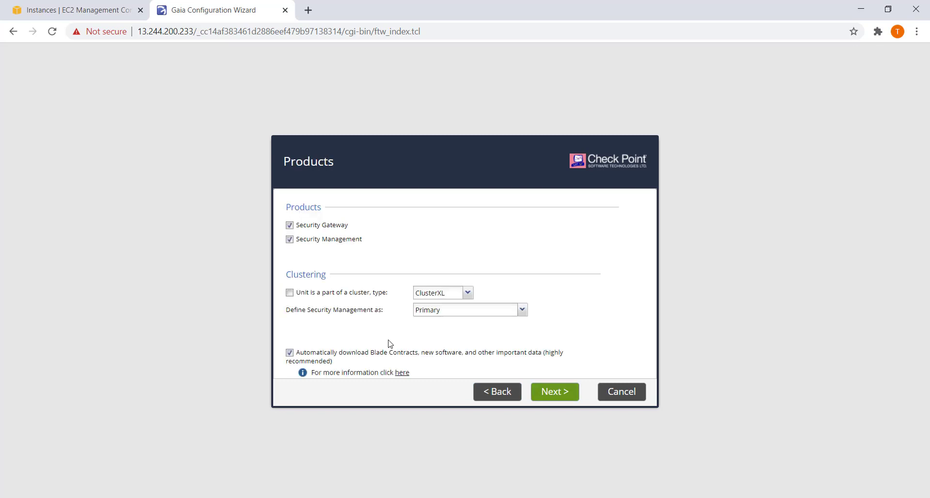
pyautogui.click(290, 226)
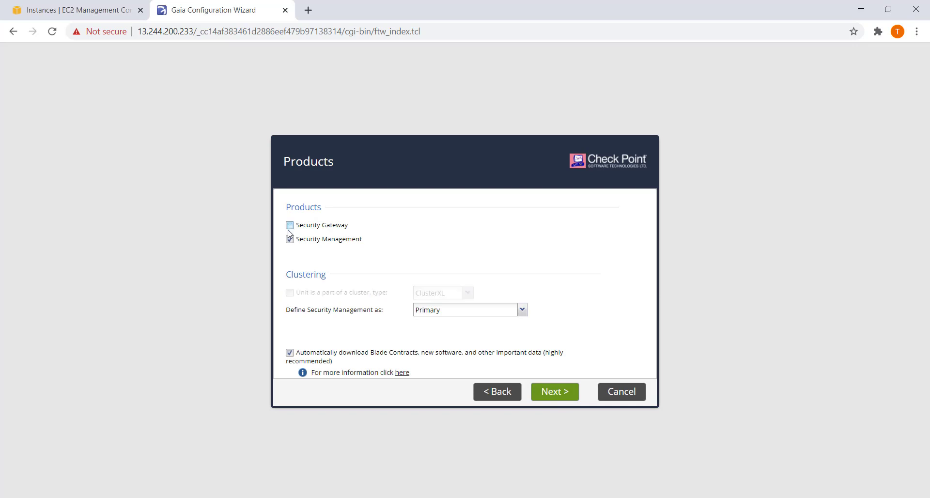
pyautogui.click(563, 396)
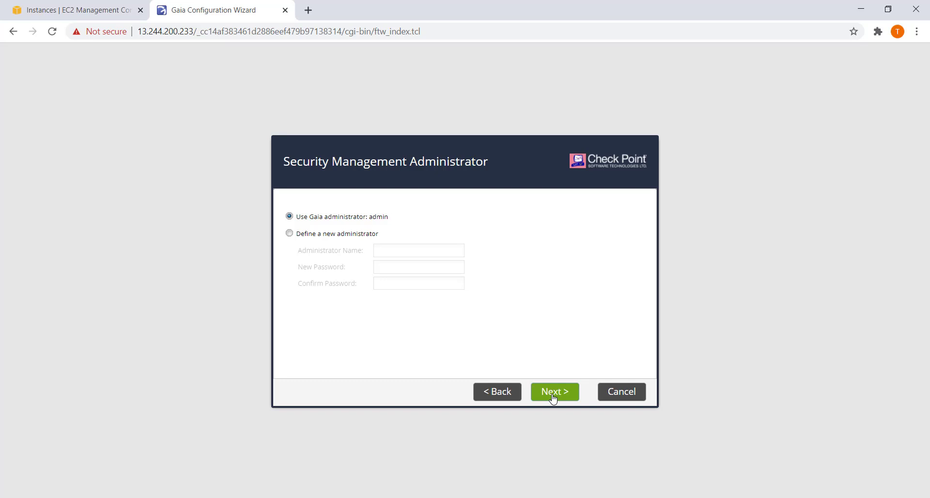
# Keep the Gaia admin and any-IP GUI clients, finish the wizard and confirm starting configuration.
pyautogui.click(554, 399)
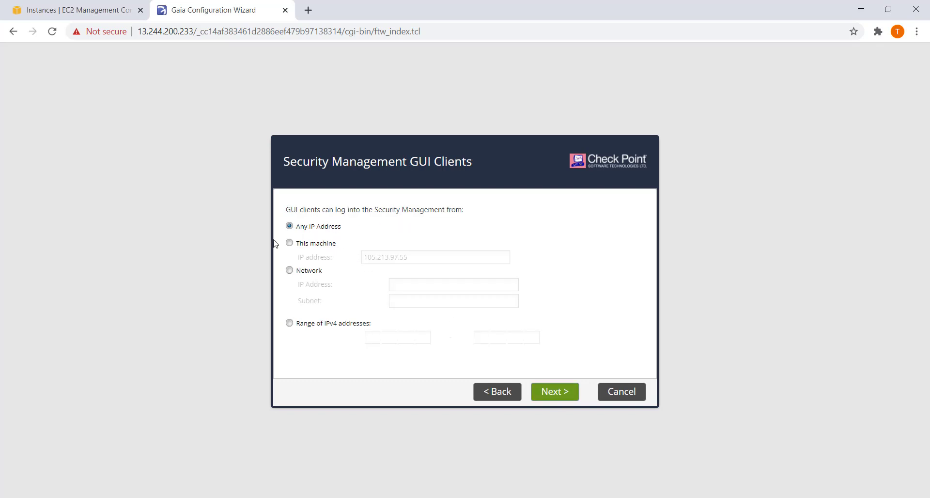
pyautogui.click(557, 403)
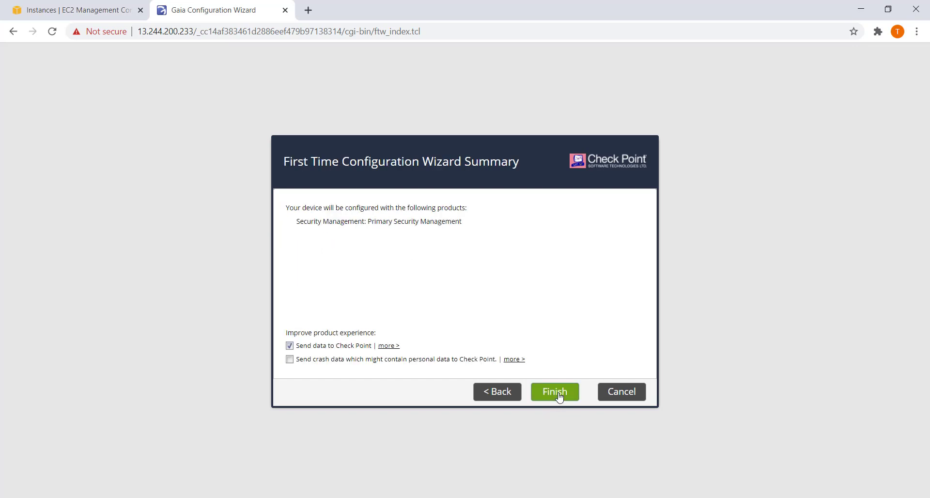
pyautogui.click(560, 397)
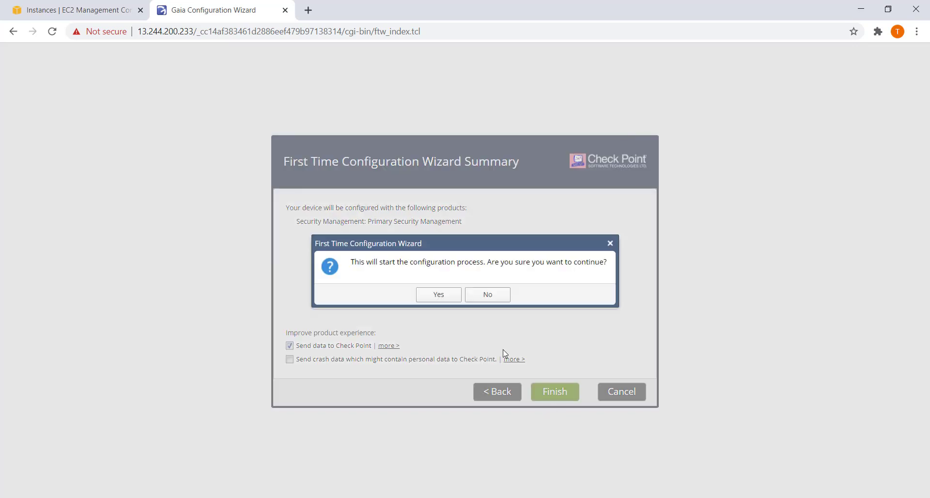
pyautogui.click(439, 296)
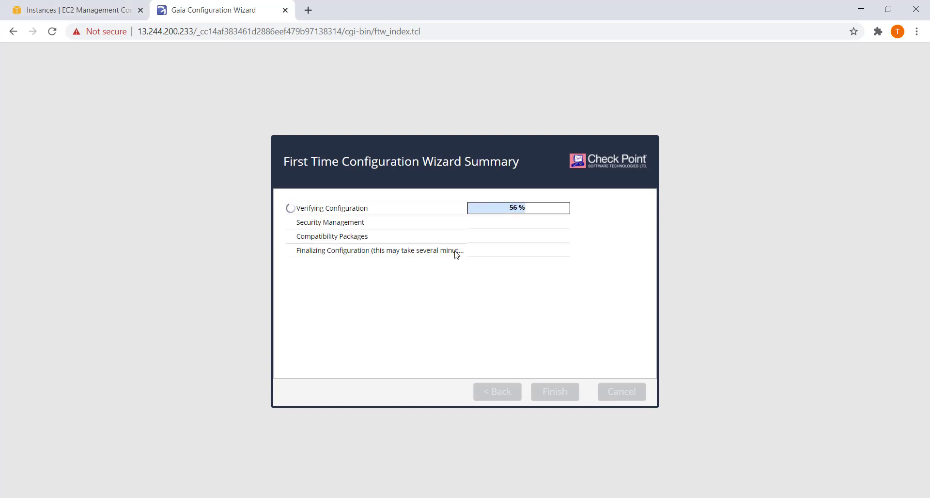
pyautogui.click(75, 13)
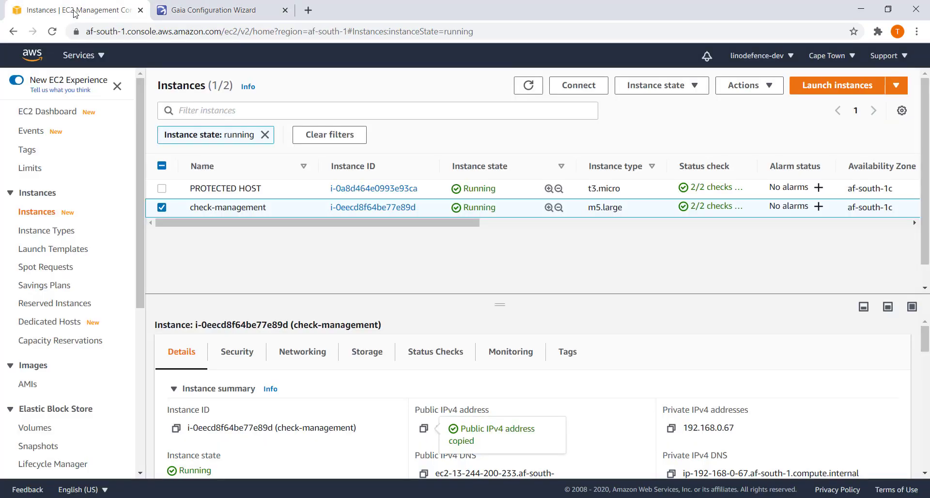
# Launch a new instance from the AWS Marketplace CloudGuard IaaS Security Management (BYOL) image.
pyautogui.click(893, 88)
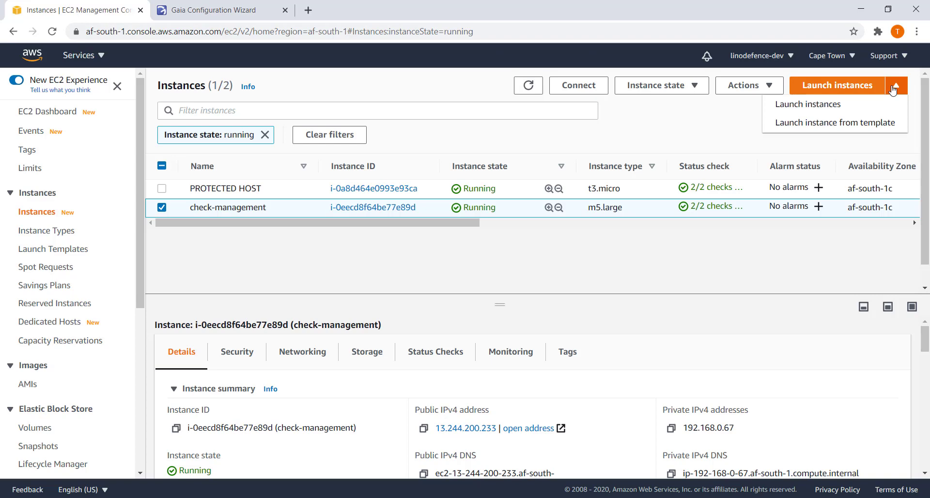
pyautogui.click(830, 104)
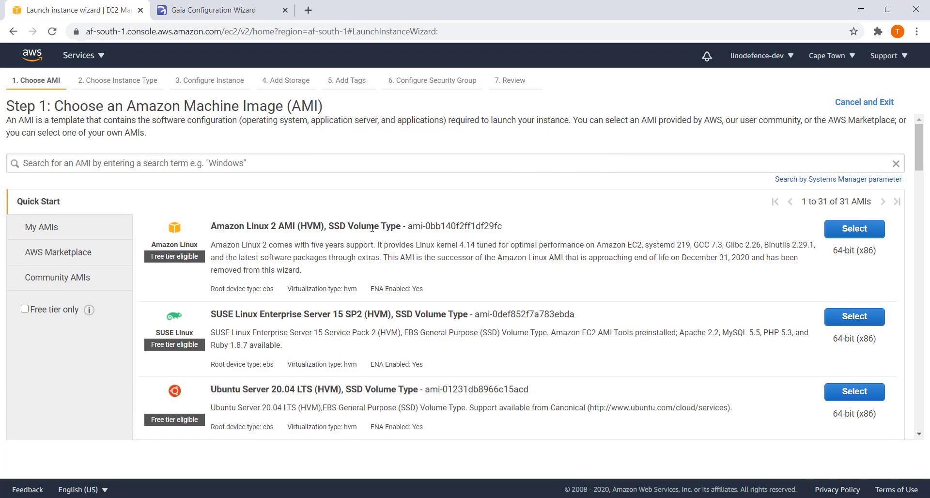
pyautogui.click(85, 164)
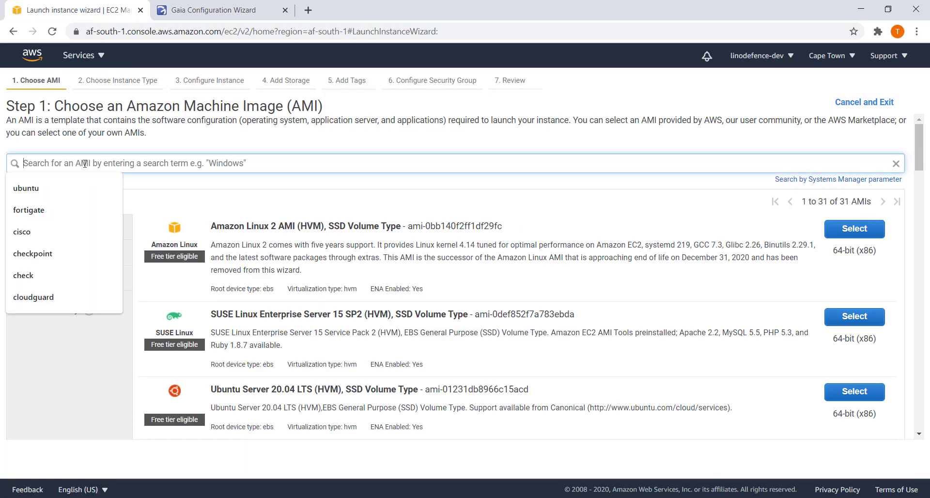
pyautogui.write('cloudguard')
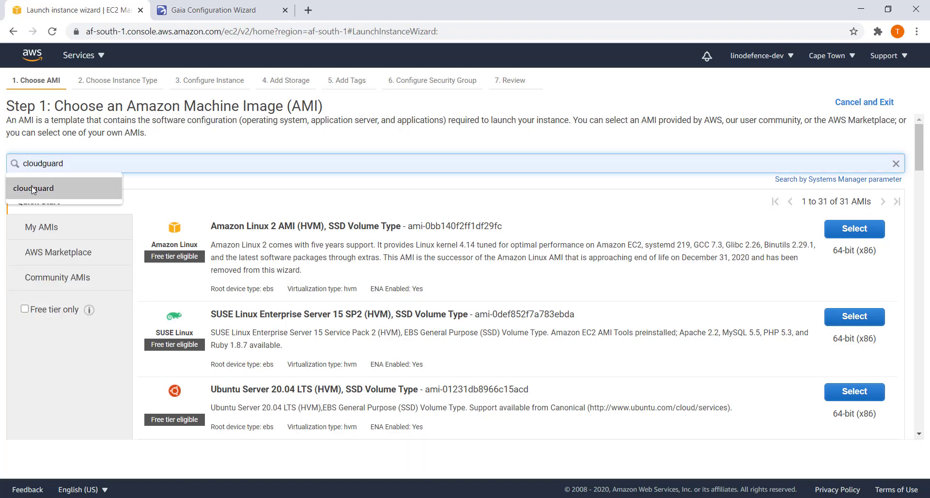
pyautogui.click(32, 188)
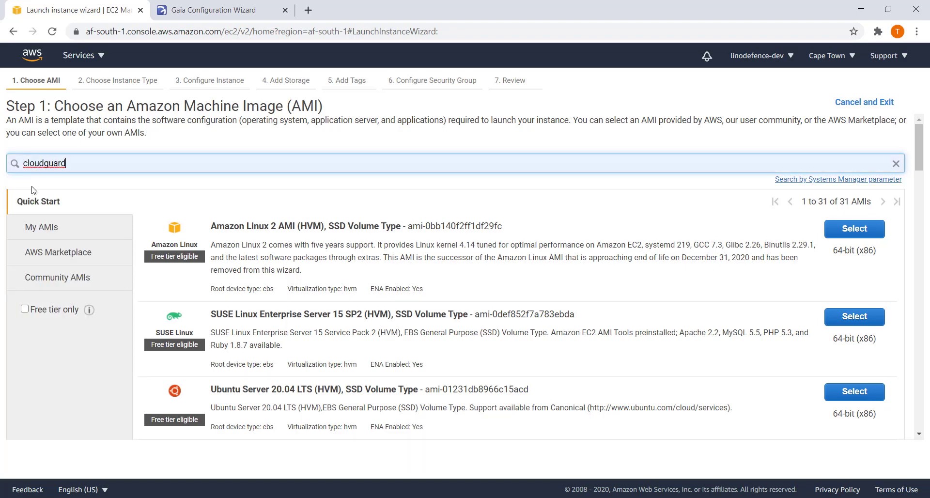
pyautogui.press('Return')
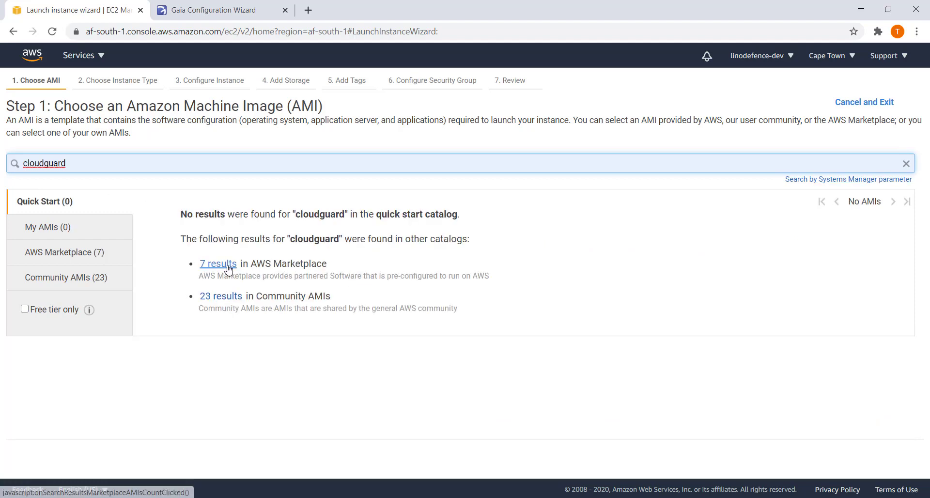
pyautogui.click(226, 265)
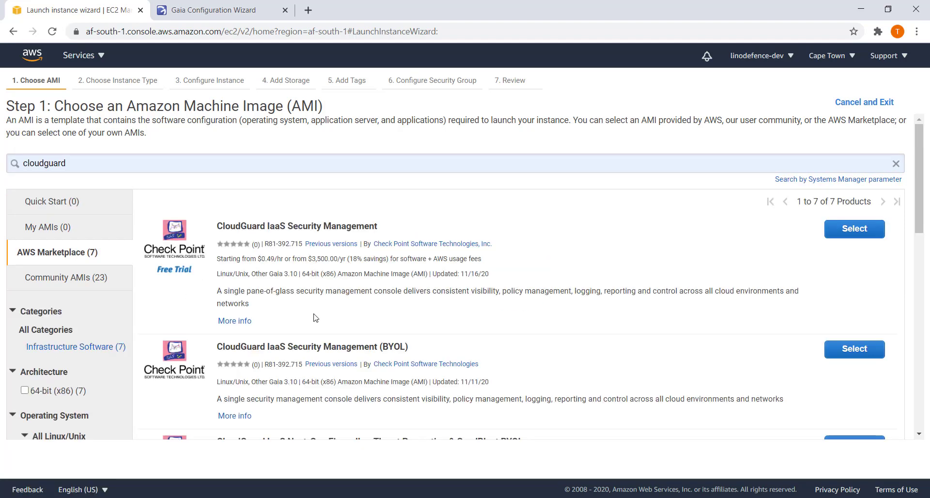
pyautogui.click(844, 355)
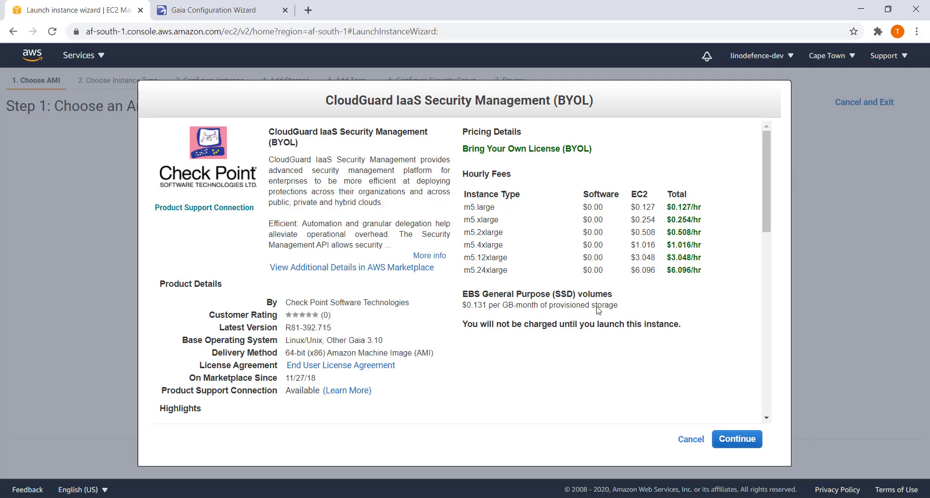
pyautogui.click(737, 439)
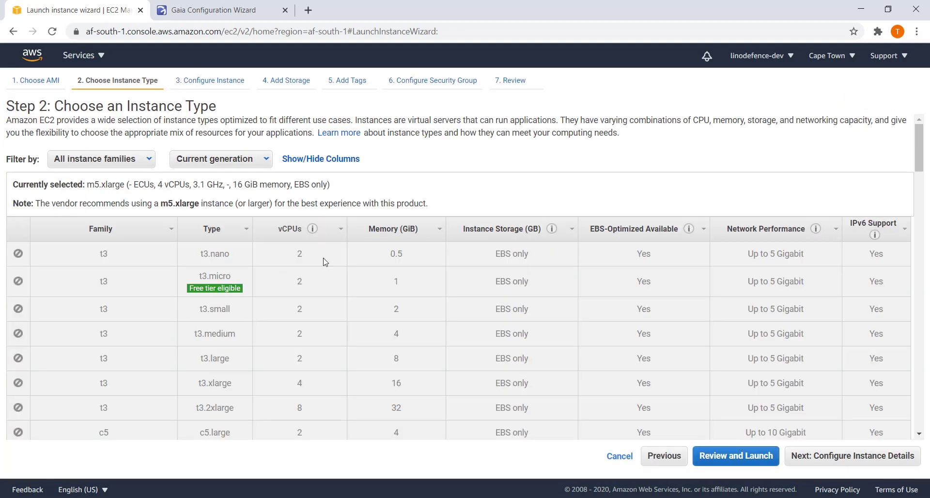
# Choose m5.large as the instance type.
pyautogui.scroll(-10, 310, 281)
pyautogui.scroll(-8, 324, 304)
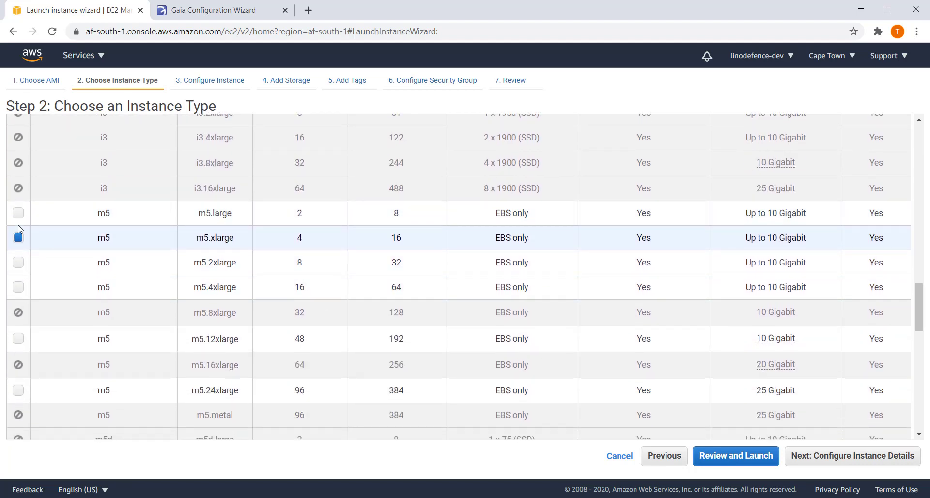
pyautogui.click(18, 216)
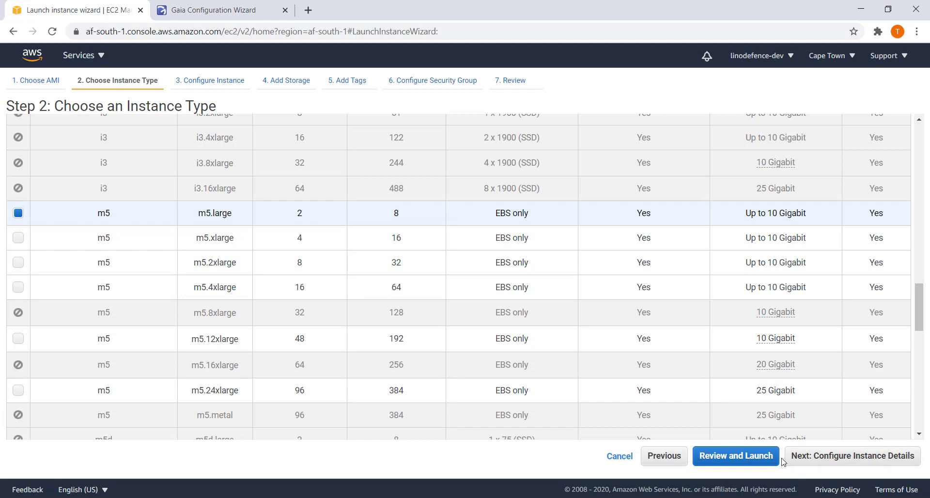
# Place the instance in the Checkpoint_protected_VPC network.
pyautogui.click(831, 455)
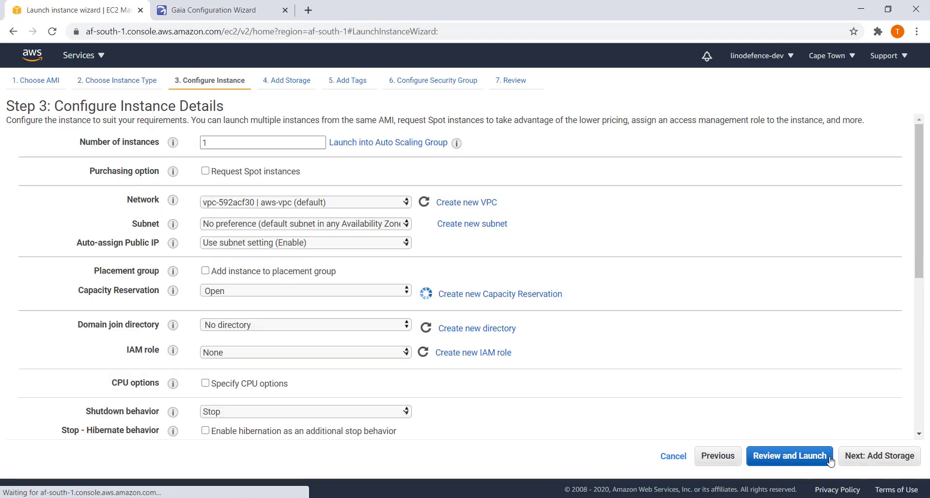
pyautogui.click(316, 204)
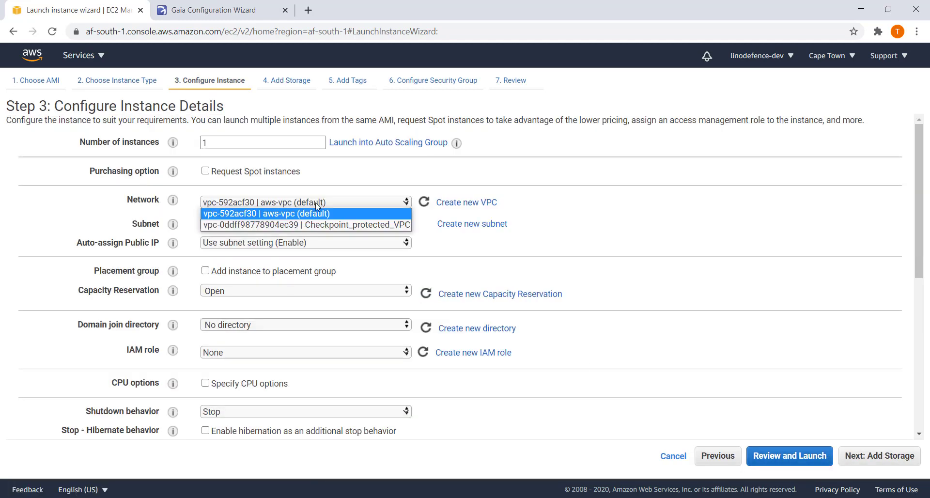
pyautogui.click(337, 226)
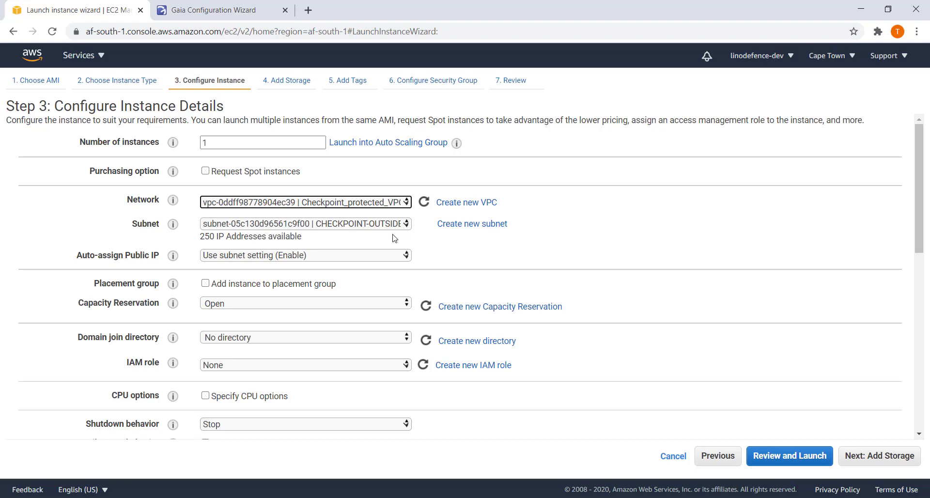
# Add a second network interface, eth1, on the CHECKPOINT-INSIDE subnet and proceed to review.
pyautogui.scroll(-10, 361, 286)
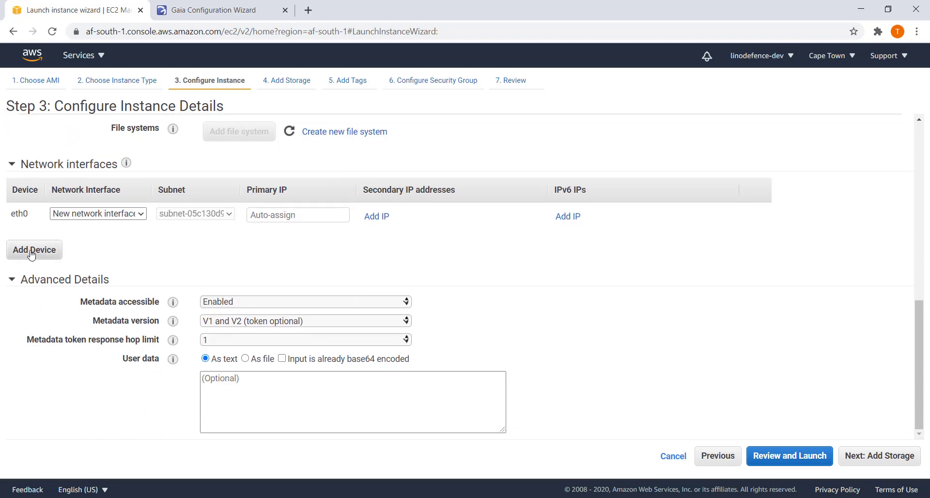
pyautogui.click(29, 253)
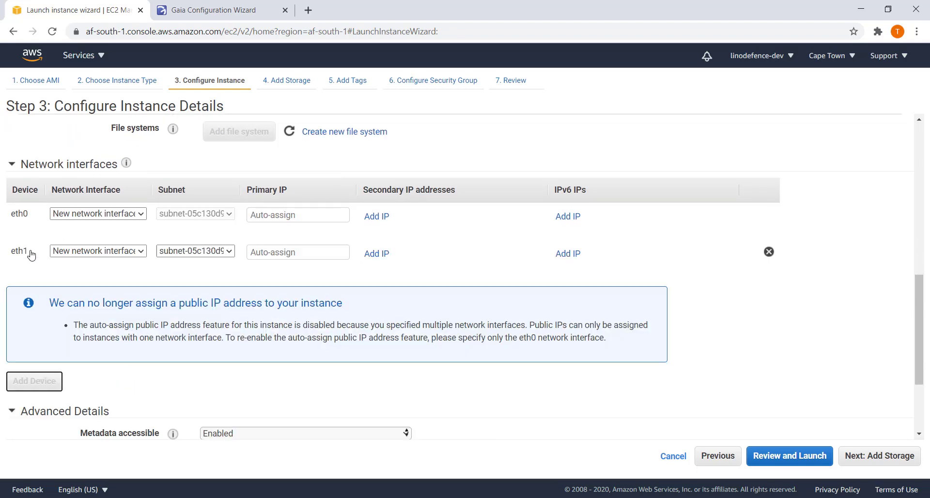
pyautogui.click(215, 252)
pyautogui.click(306, 274)
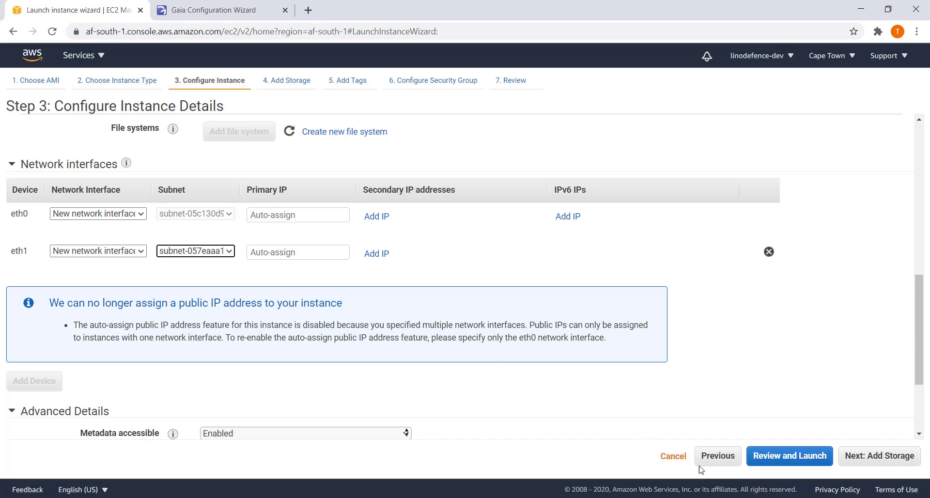
pyautogui.click(779, 460)
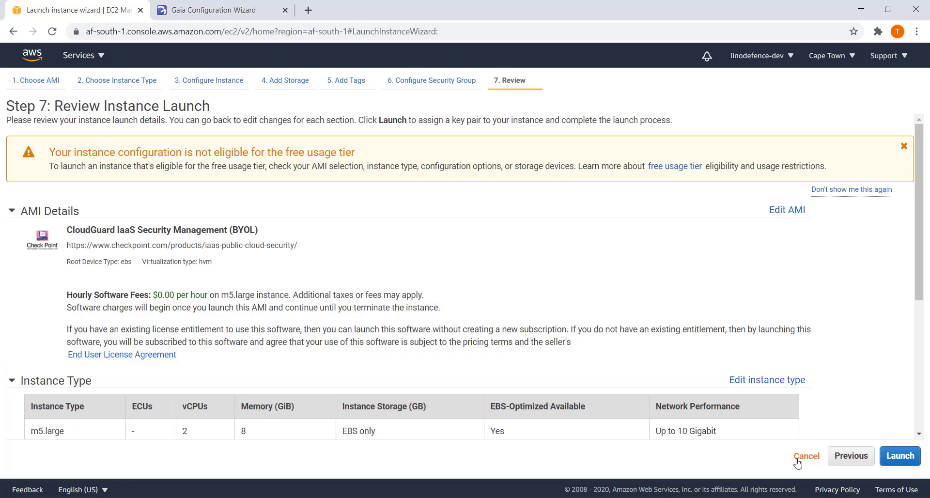
# Return from the launch review to edit the autogenerated CloudGuard security group.
pyautogui.click(844, 460)
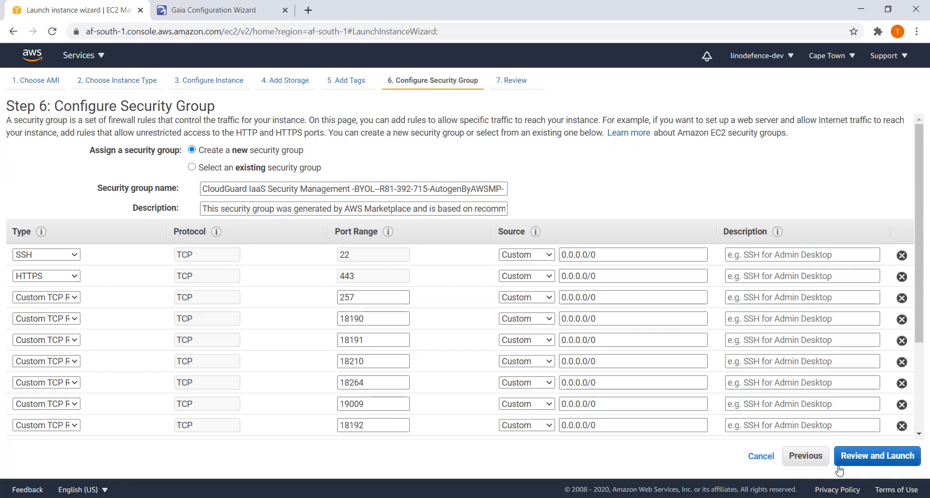
pyautogui.click(869, 460)
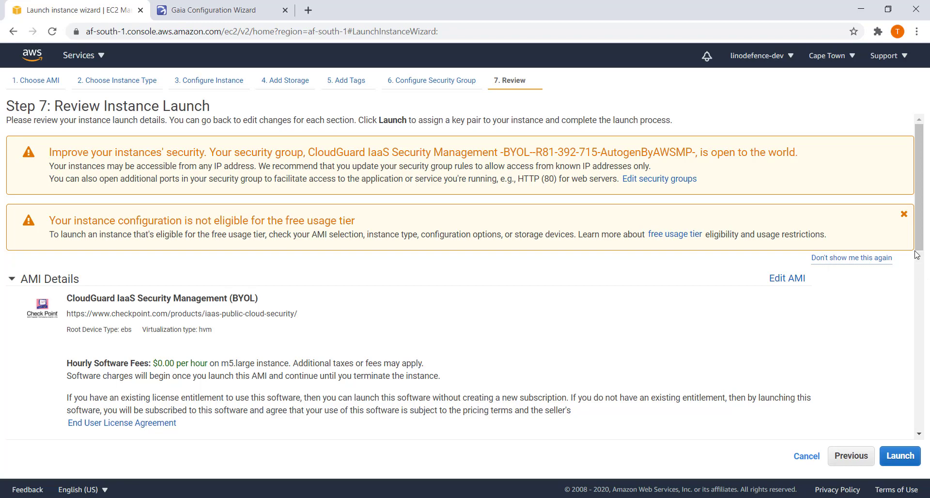
pyautogui.moveTo(918, 245); pyautogui.dragTo(919, 424)
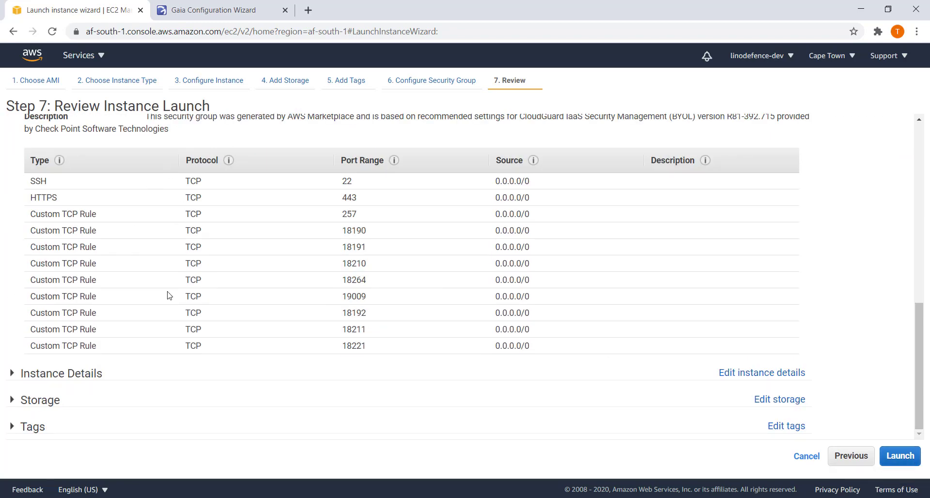
pyautogui.scroll(10, 666, 289)
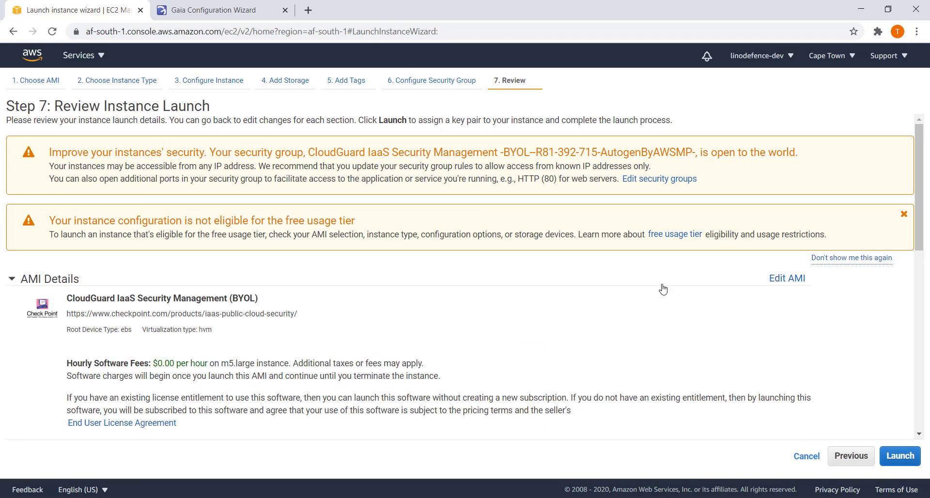
pyautogui.scroll(-6, 663, 290)
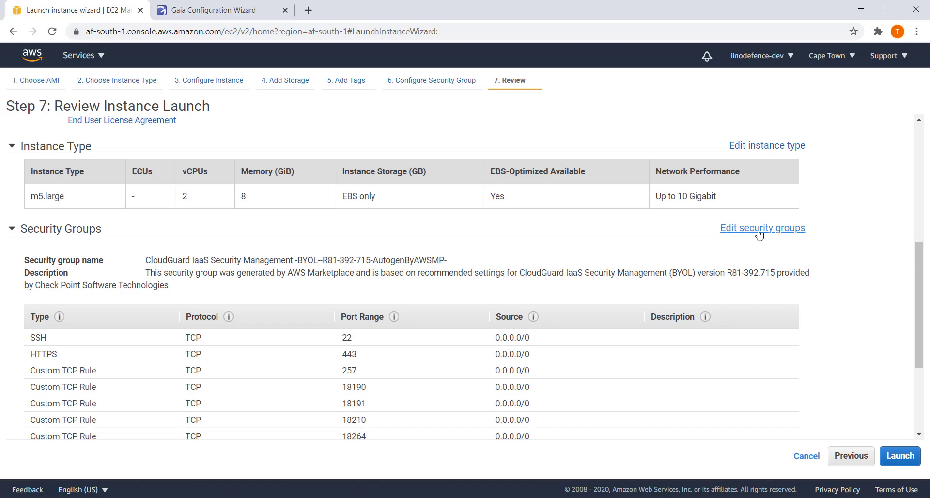
pyautogui.click(759, 235)
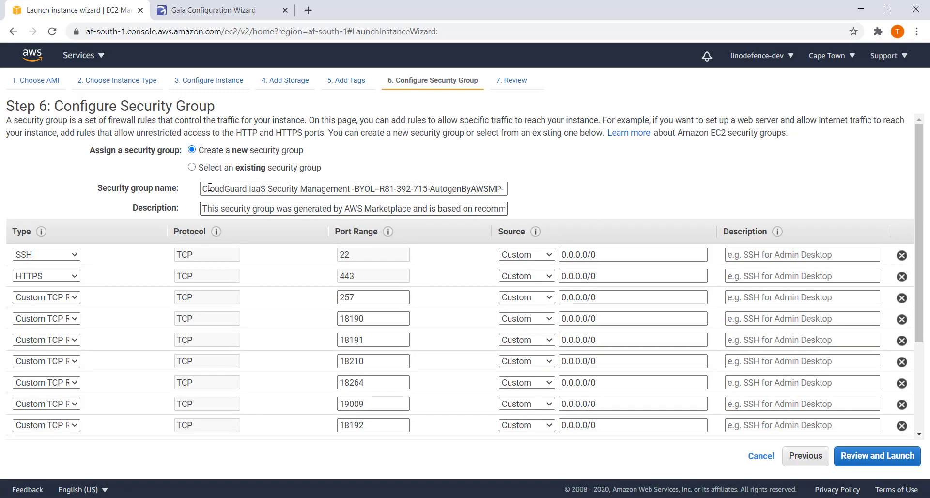
# Use the existing checkpoint-SGRP security group instead of the autogenerated one.
pyautogui.click(195, 168)
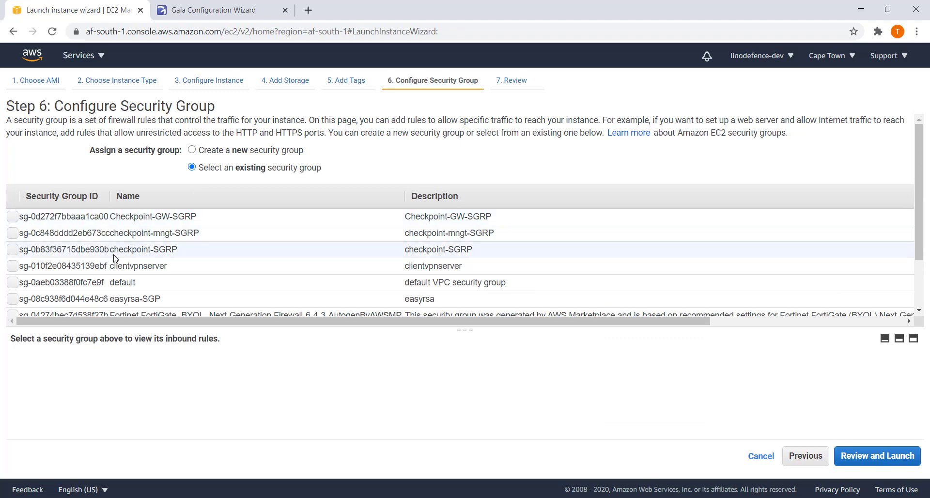
pyautogui.click(11, 251)
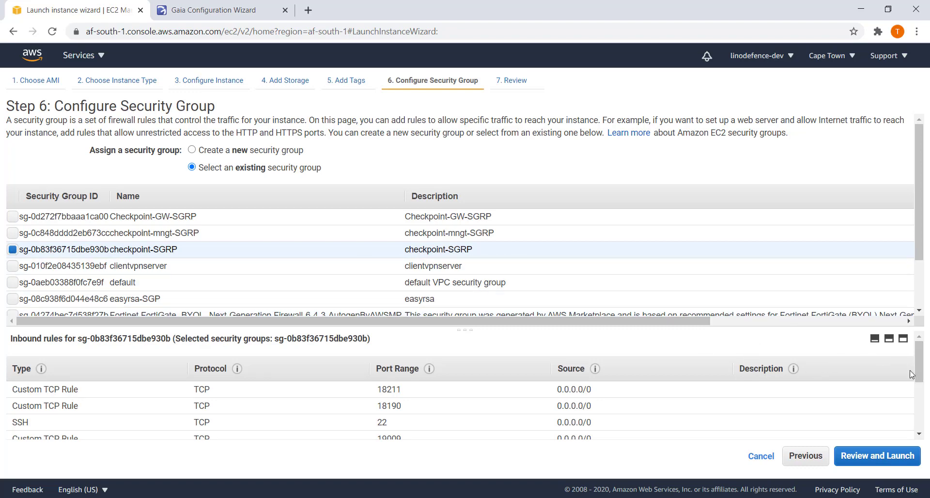
pyautogui.scroll(-5, 912, 375)
pyautogui.click(900, 453)
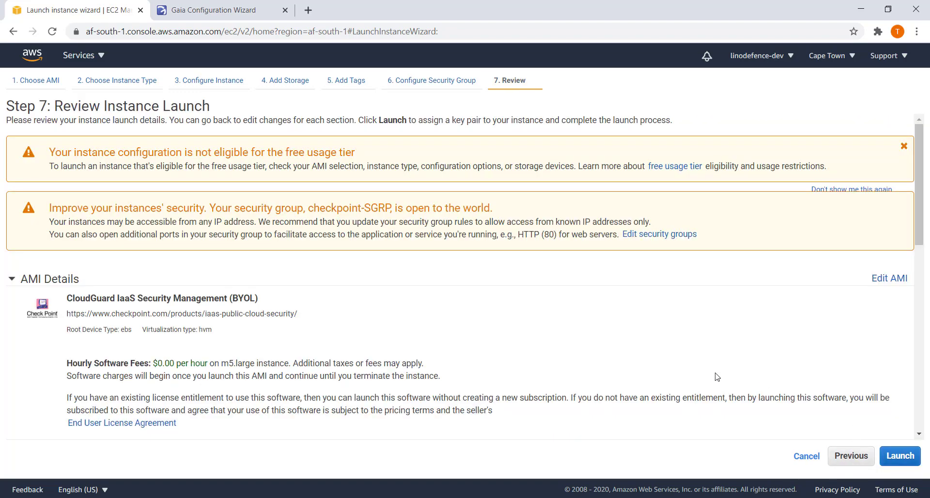
# Launch the instance with the existing key pair, acknowledging access to its private key file.
pyautogui.scroll(-3, 712, 377)
pyautogui.scroll(-4, 510, 347)
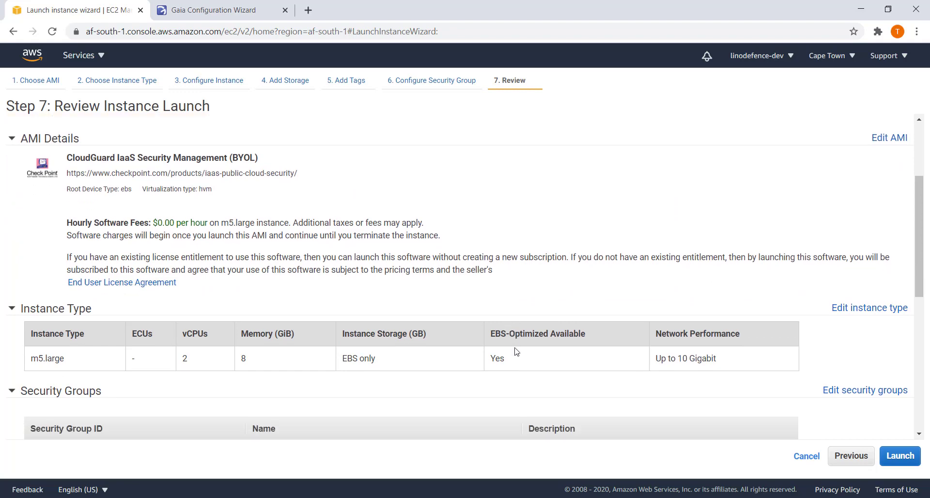
pyautogui.click(907, 463)
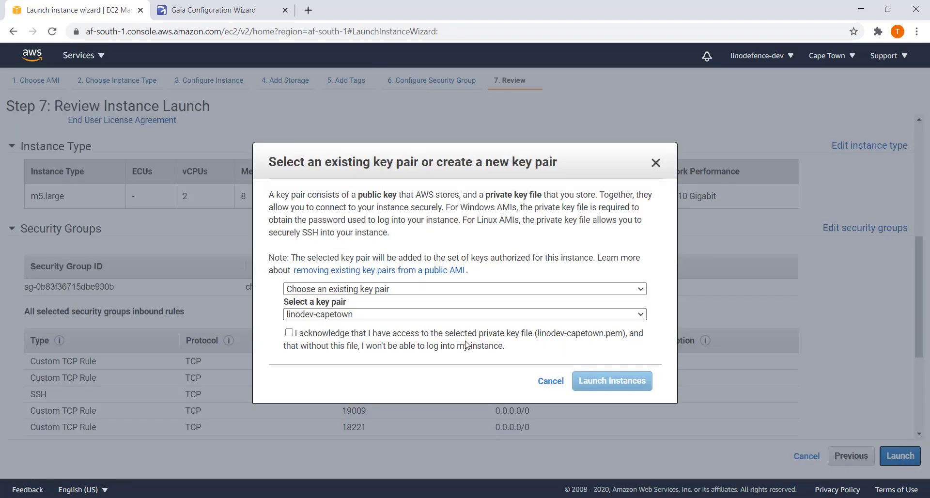
pyautogui.click(289, 333)
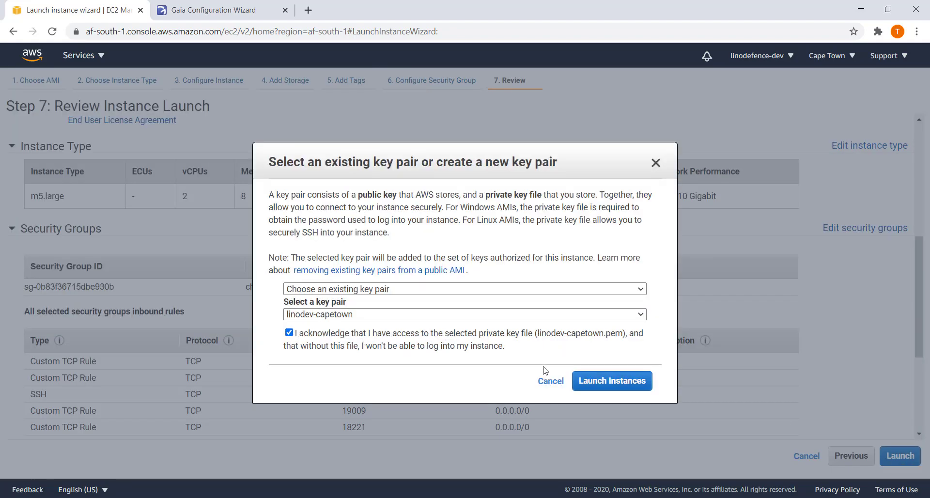
pyautogui.click(603, 386)
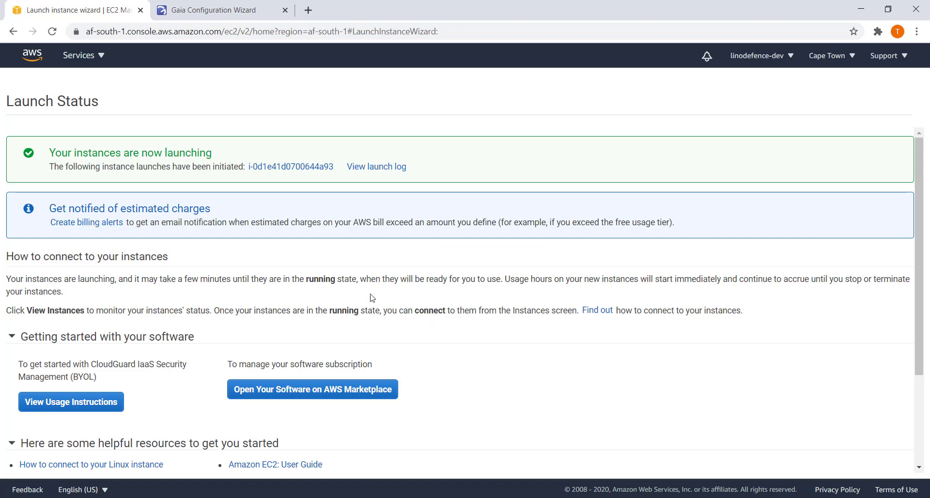
# Show all instances and name the newly launched instance checkpoint-gateway.
pyautogui.click(287, 167)
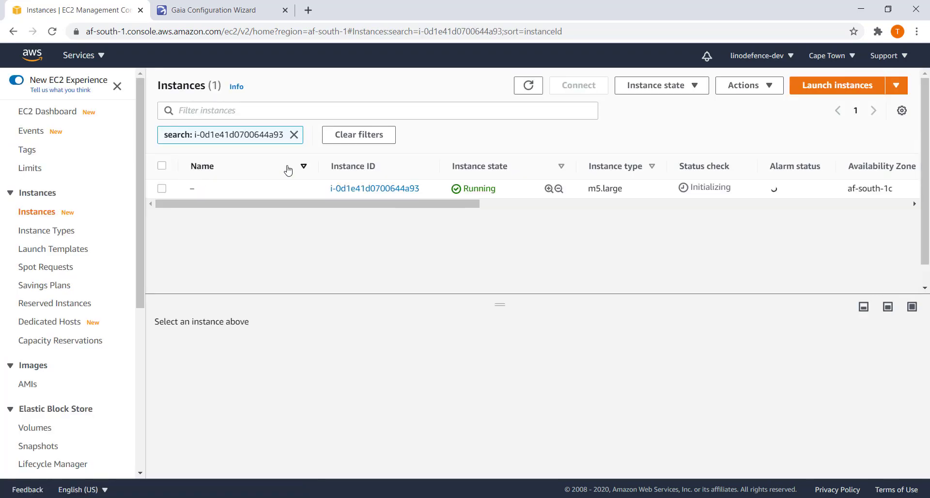
pyautogui.click(294, 134)
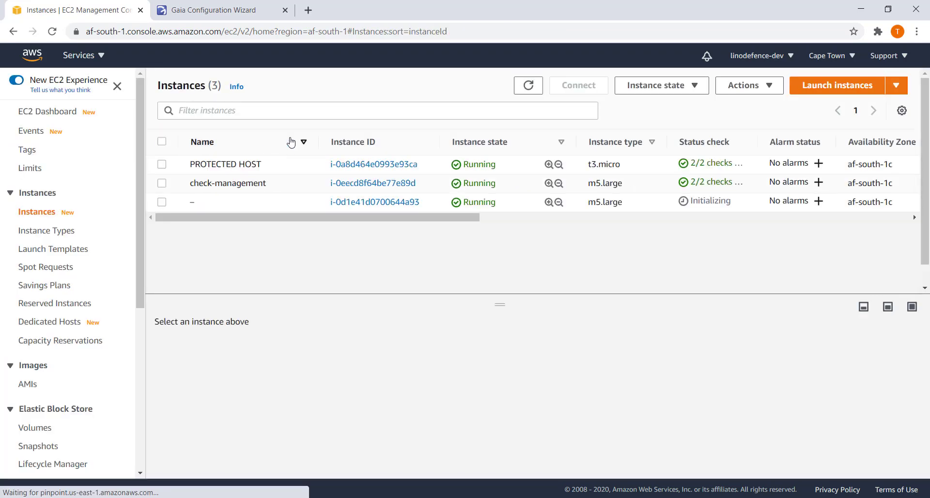
pyautogui.click(203, 203)
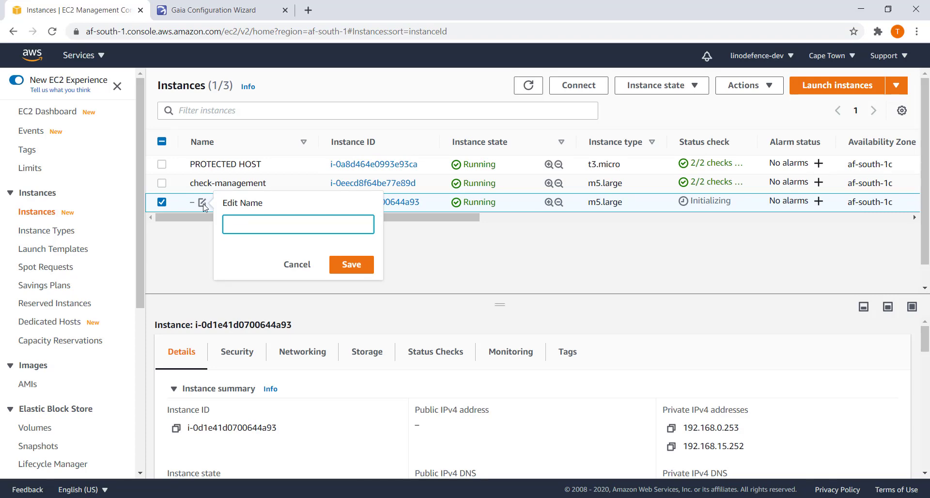
pyautogui.write('checkpoint-gteway')
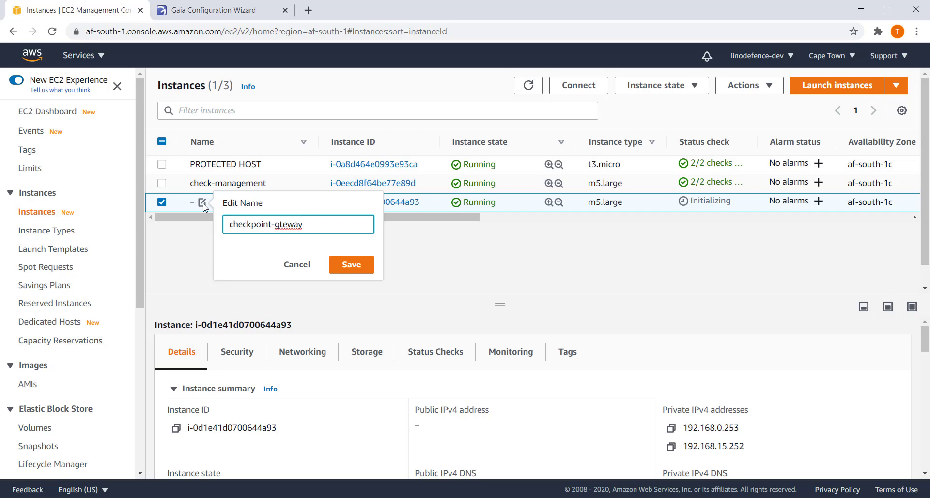
pyautogui.write('a')
pyautogui.click(345, 263)
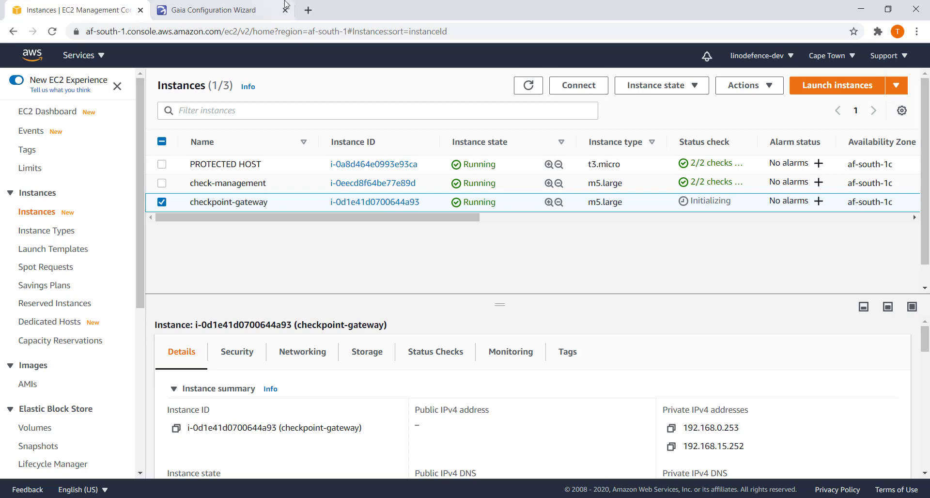
pyautogui.click(222, 12)
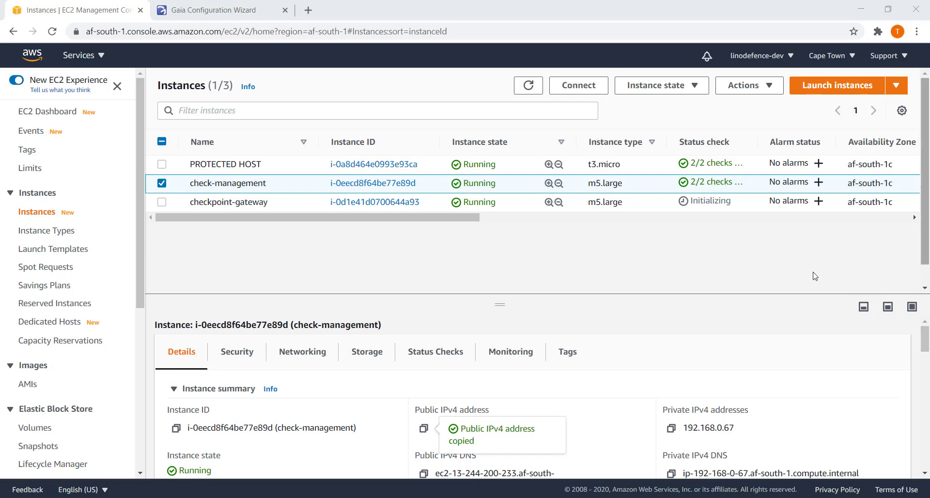
# Start PuTTY with admin at 13.244.200.233 as the host.
pyautogui.press('super')
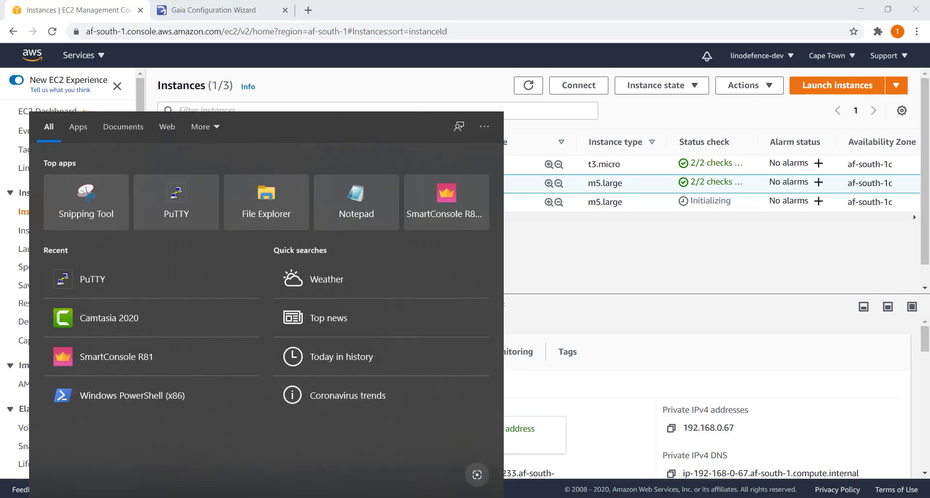
pyautogui.write('putty')
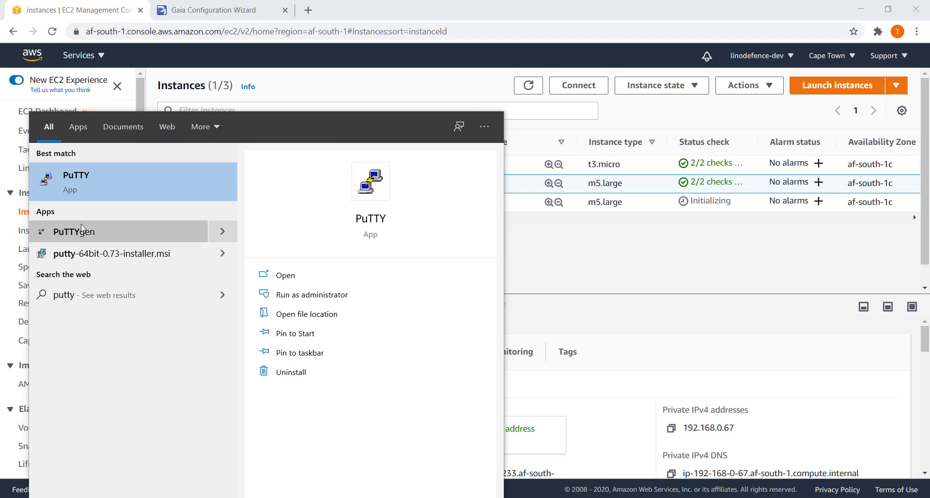
pyautogui.click(81, 181)
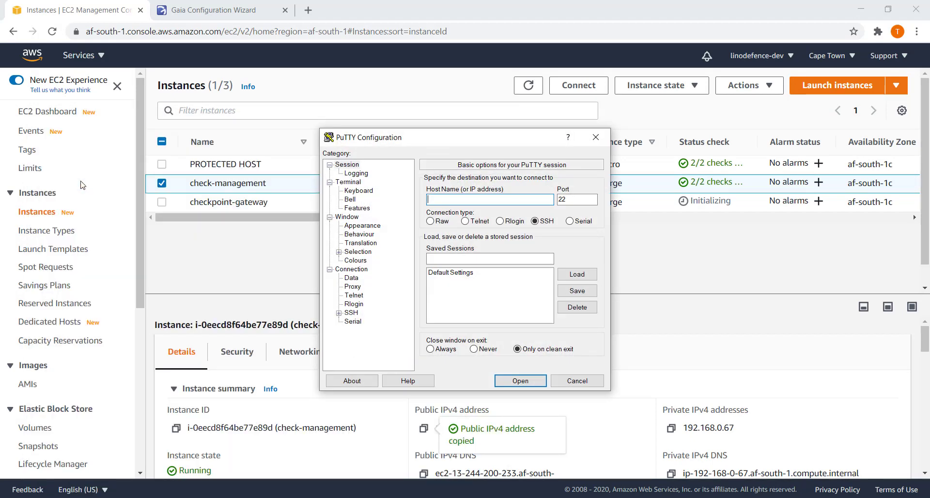
pyautogui.write('13.244.200.233')
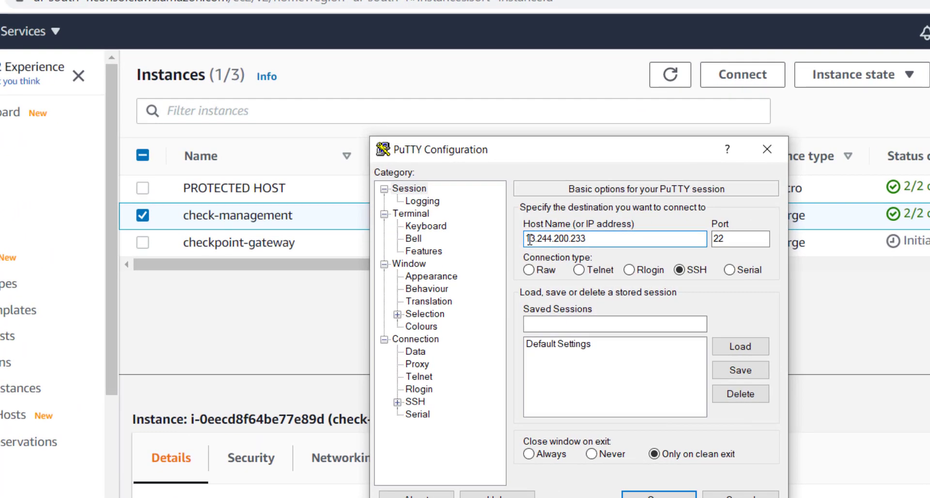
pyautogui.write('admin')
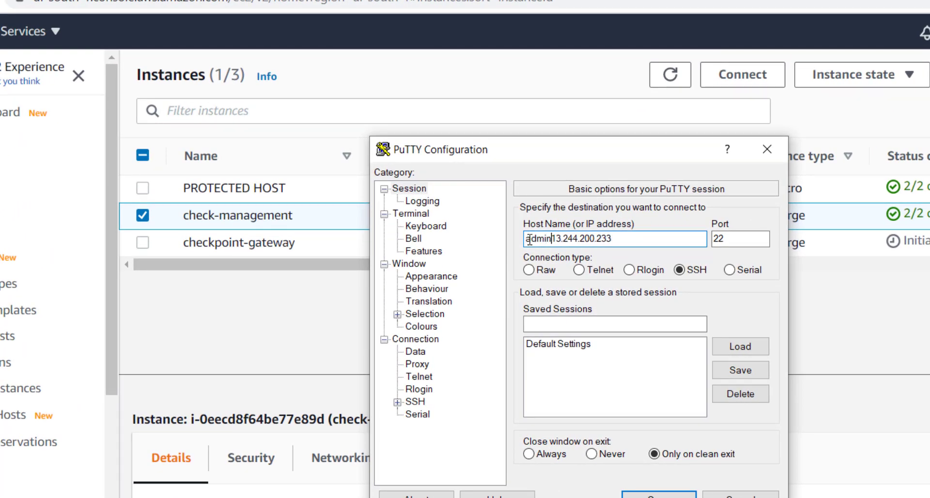
pyautogui.write('@')
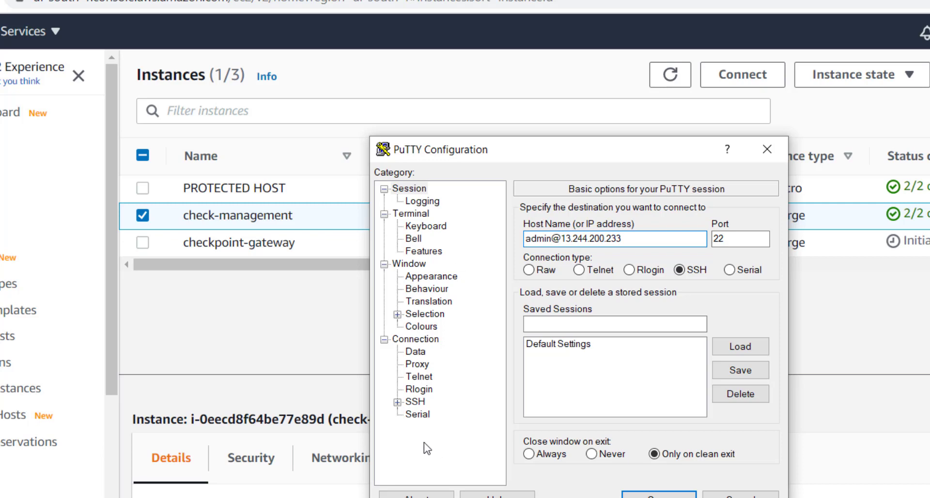
# Connect using the linodev-cpt.ppk private key and enter cplic print at the prompt.
pyautogui.click(407, 402)
pyautogui.click(398, 402)
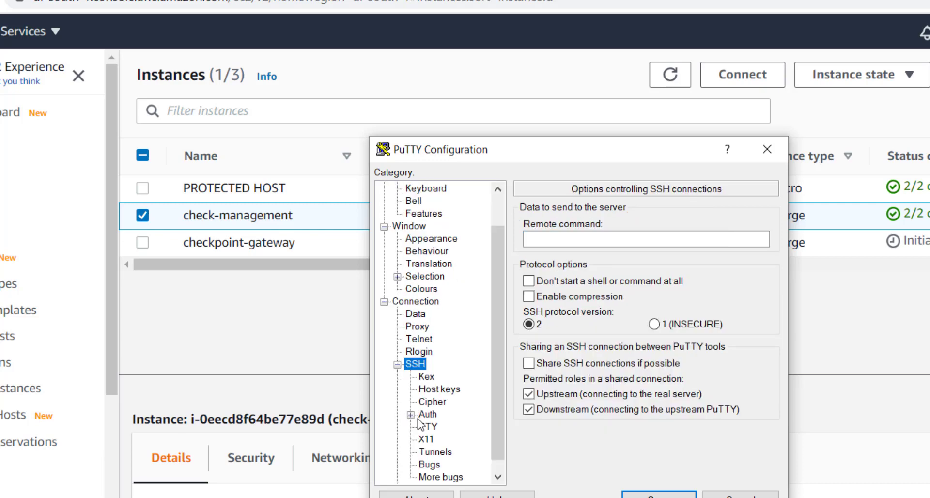
pyautogui.click(427, 414)
pyautogui.click(736, 385)
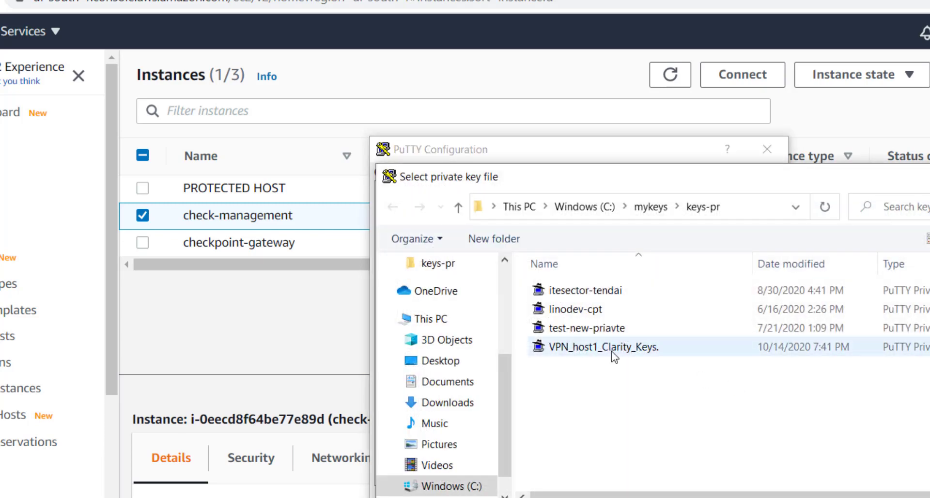
pyautogui.doubleClick(577, 205)
pyautogui.click(740, 494)
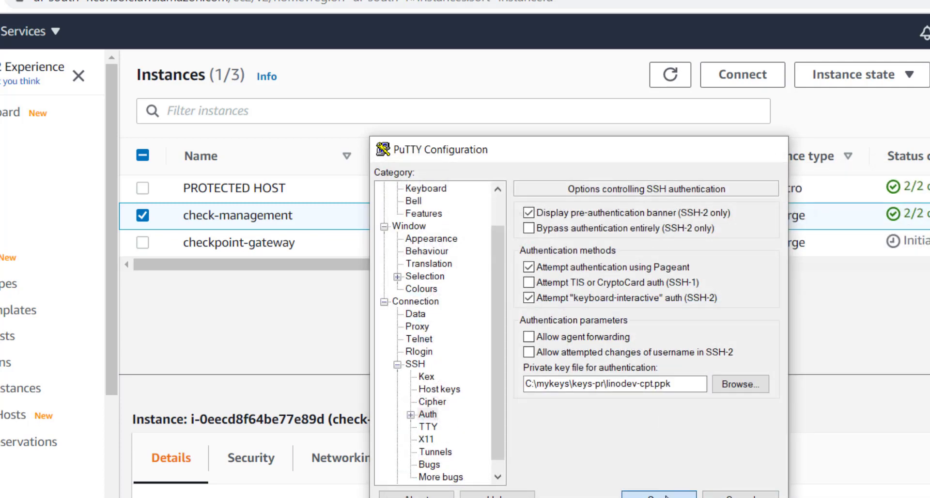
pyautogui.write('cplic ')
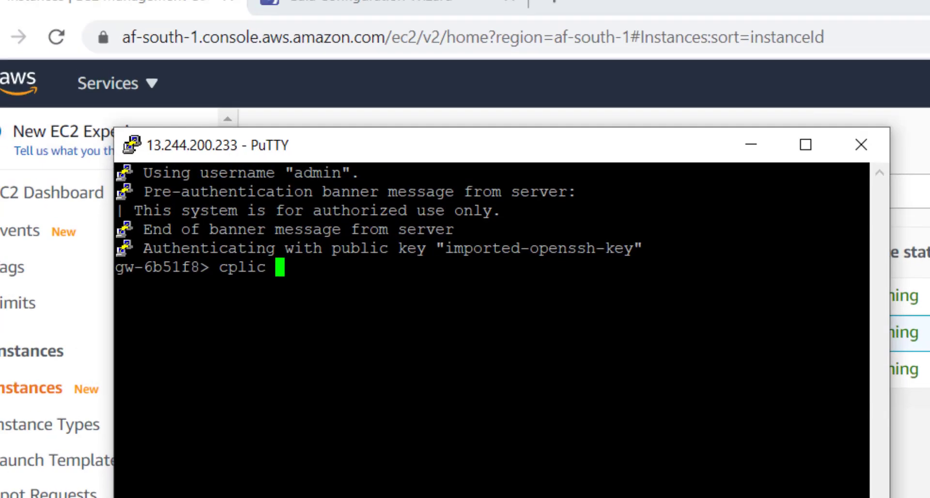
pyautogui.write('print')
# Run cplic print to confirm only a 15-day trial licence, then close the PuTTY session.
pyautogui.press('Return')
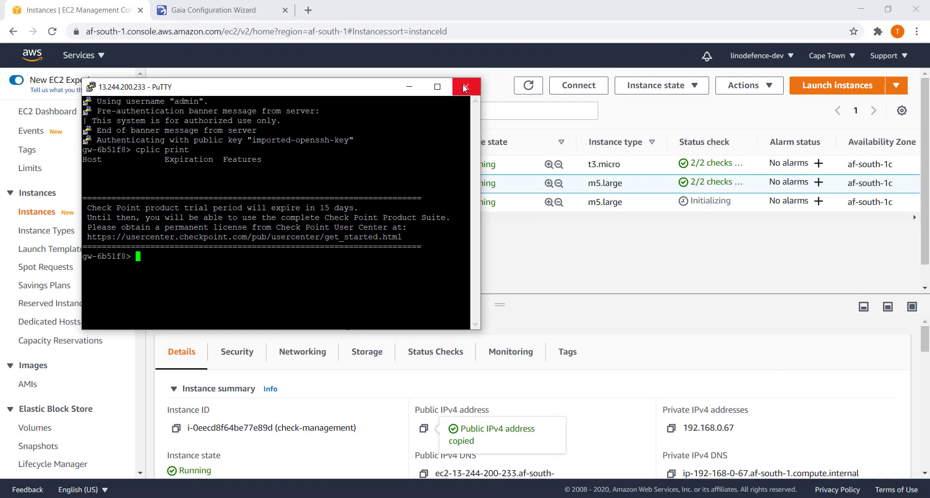
pyautogui.click(464, 87)
# Allocate a new Elastic IP, 13.244.229.112, and select it in the unfiltered Elastic IP list.
pyautogui.click(474, 301)
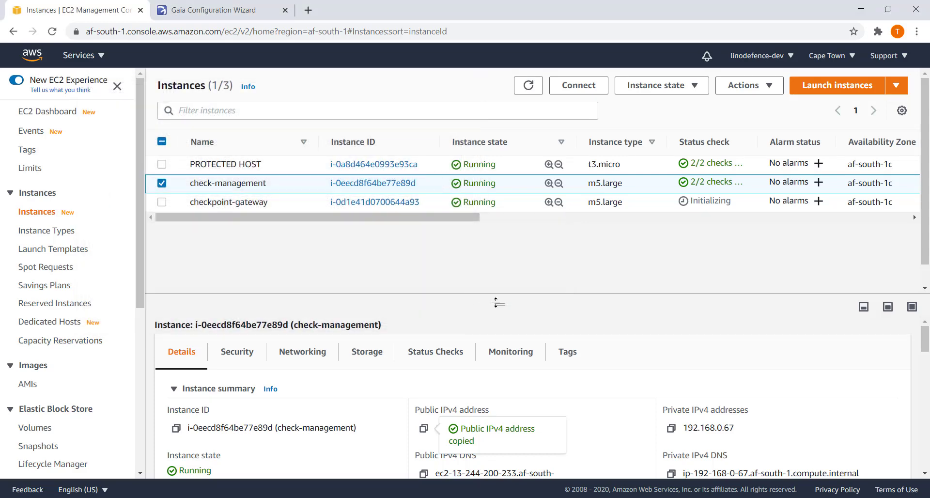
pyautogui.click(162, 202)
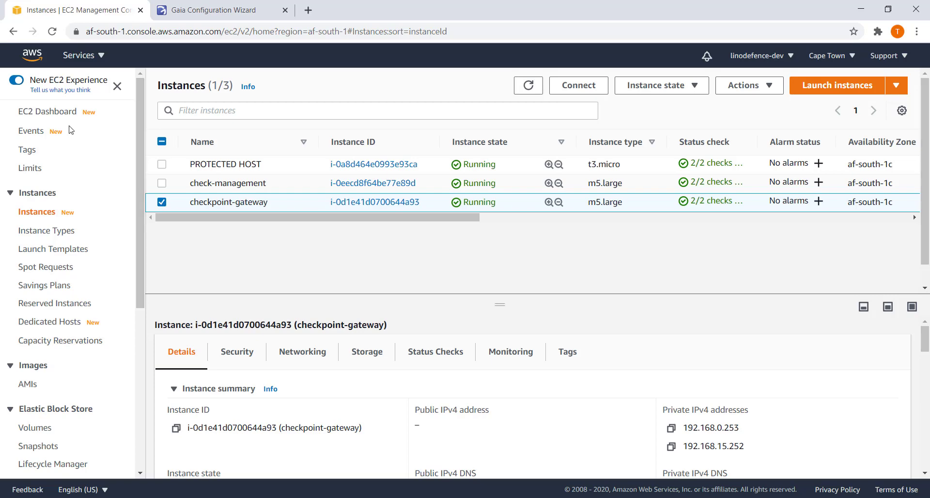
pyautogui.click(55, 115)
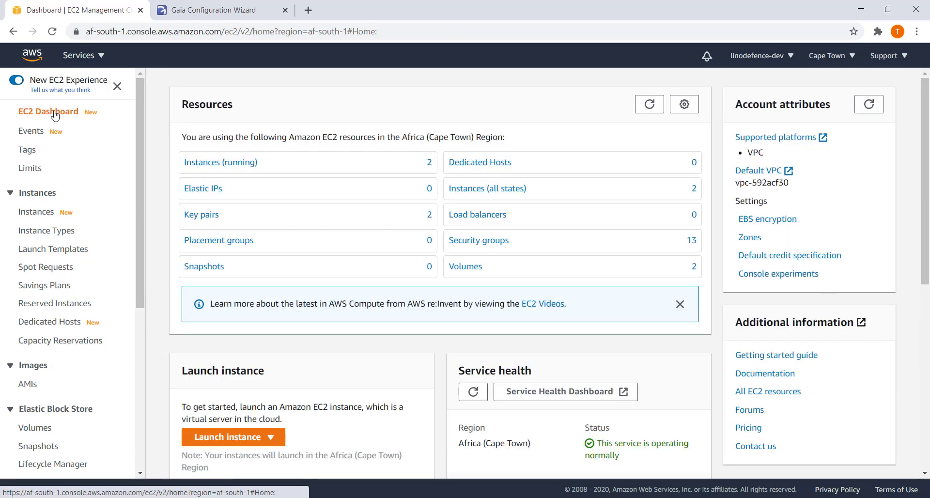
pyautogui.click(202, 189)
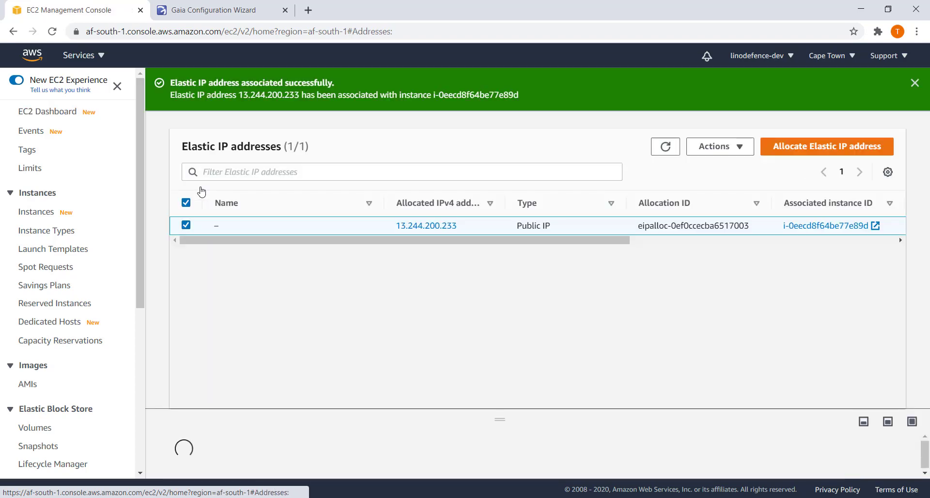
pyautogui.click(823, 146)
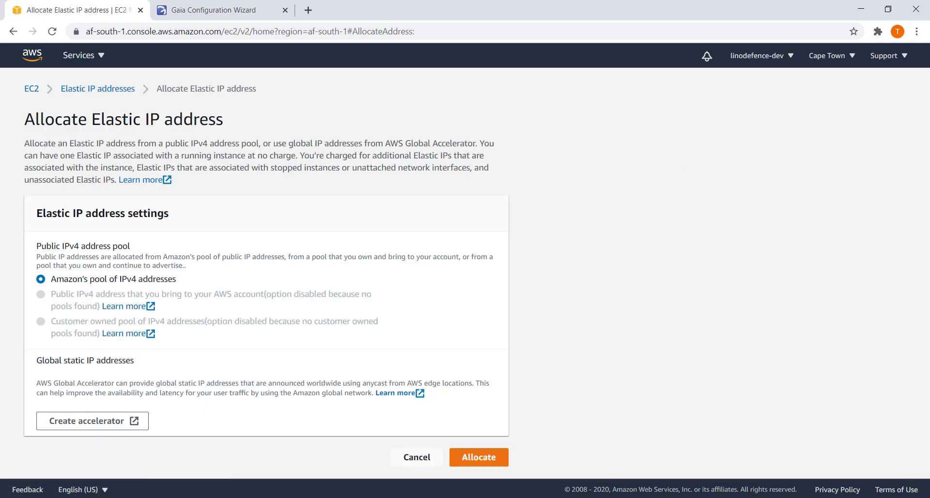
pyautogui.click(479, 465)
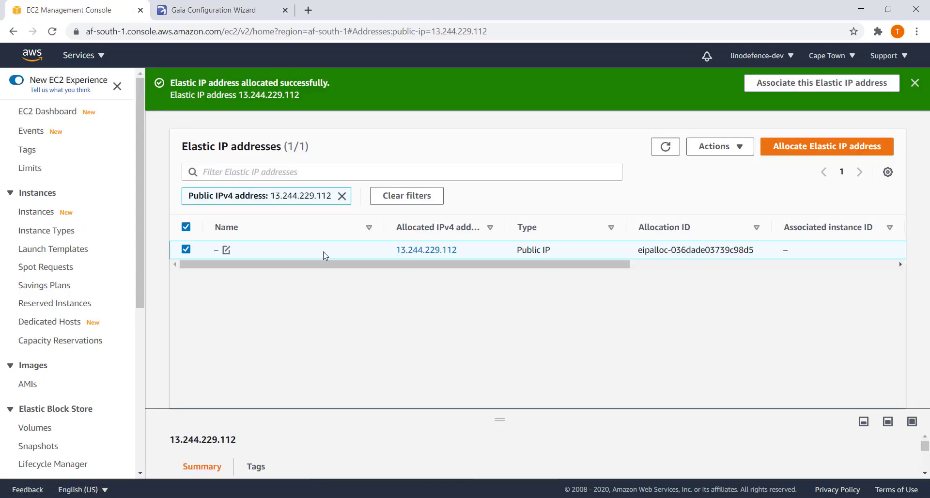
pyautogui.click(342, 196)
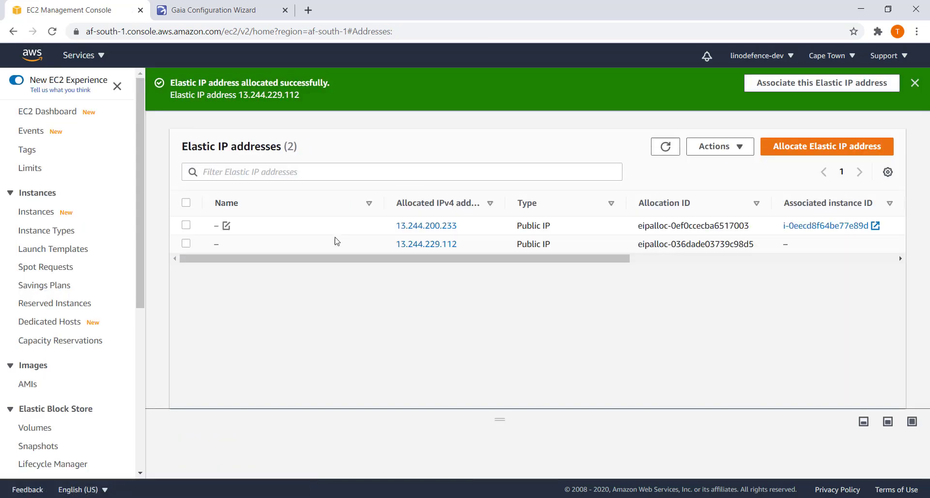
pyautogui.click(186, 243)
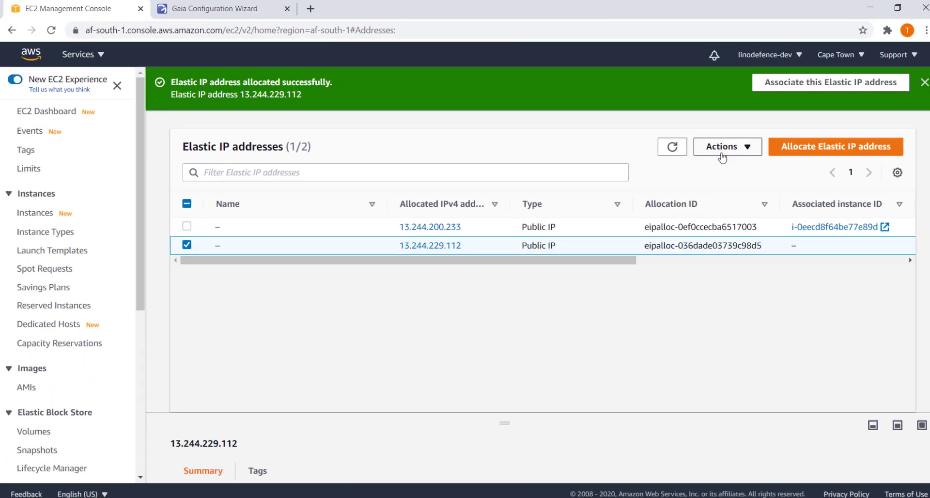
# Try associating 13.244.229.112 with the checkpoint-gateway instance.
pyautogui.click(722, 156)
pyautogui.click(745, 204)
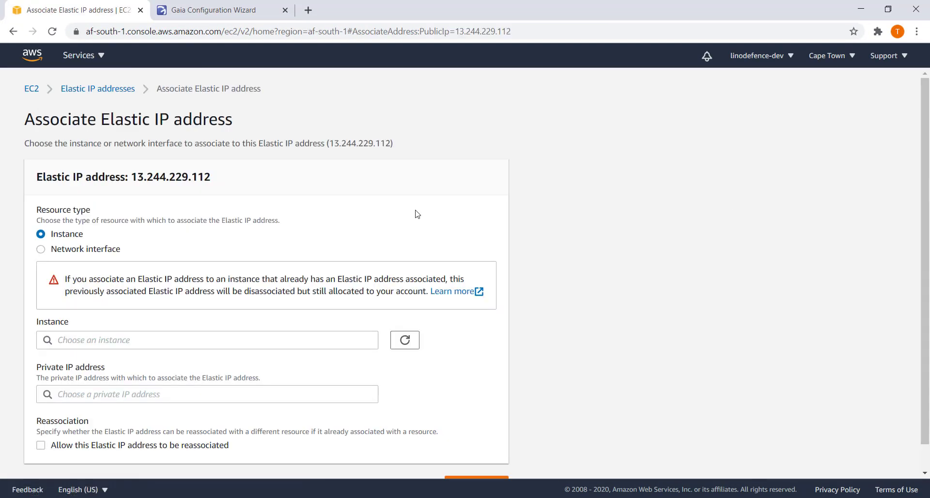
pyautogui.click(212, 345)
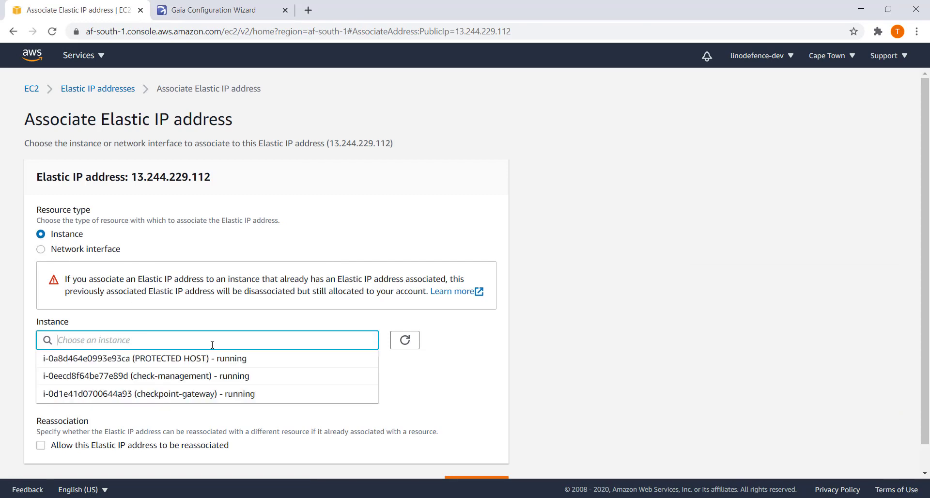
pyautogui.click(183, 393)
pyautogui.scroll(-1, 184, 394)
pyautogui.click(511, 462)
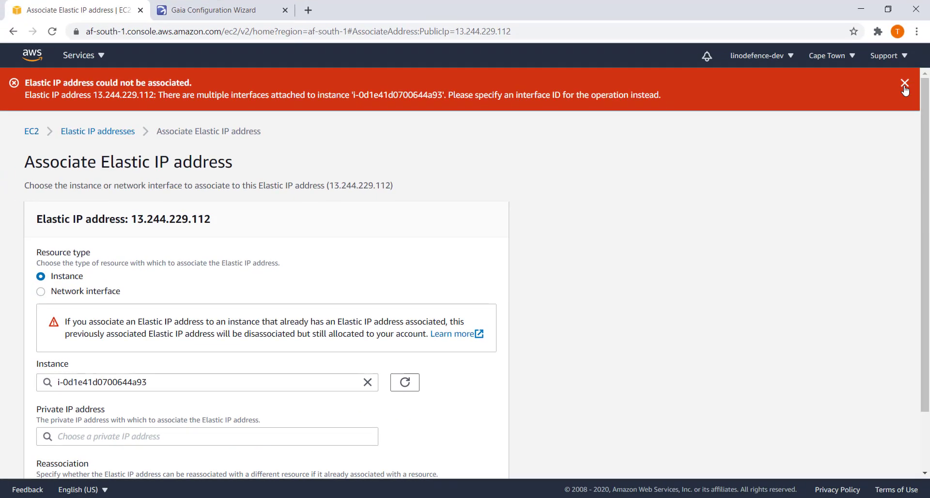
# Dismiss the multiple-interfaces error, cancel the association and list the running instances.
pyautogui.click(904, 85)
pyautogui.scroll(-1, 402, 398)
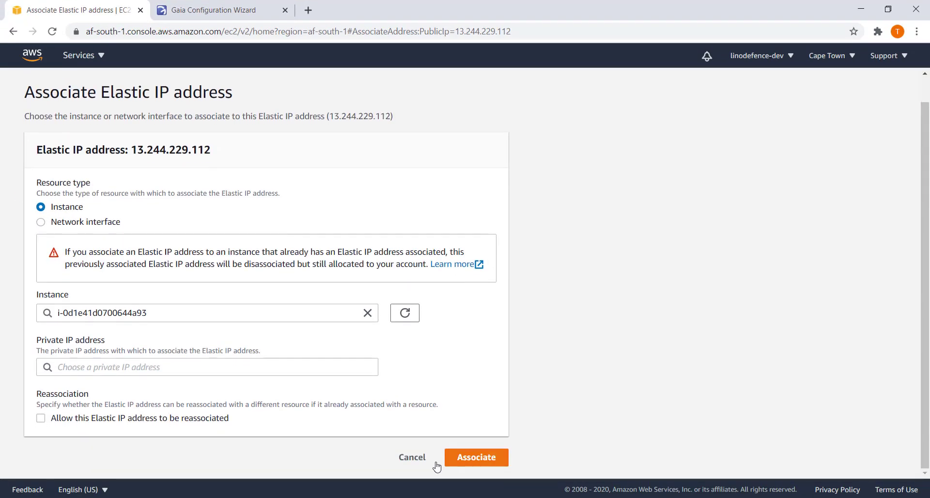
pyautogui.click(409, 461)
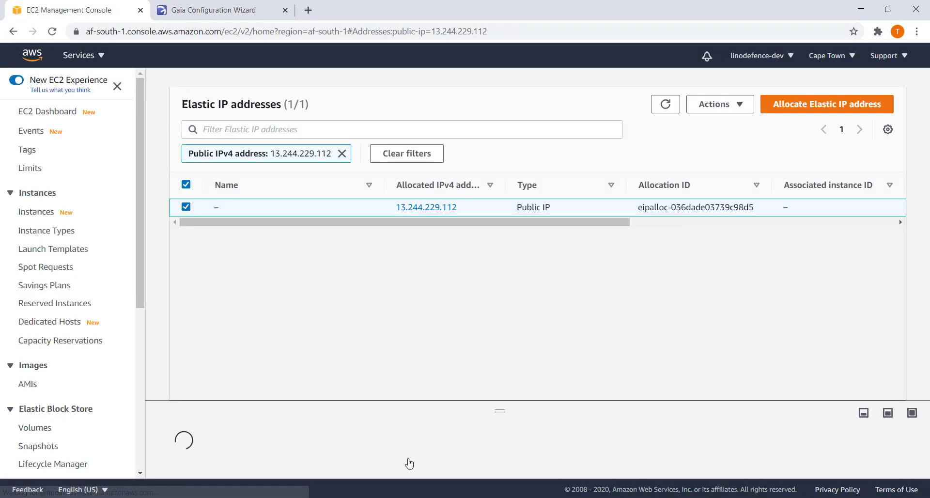
pyautogui.click(42, 114)
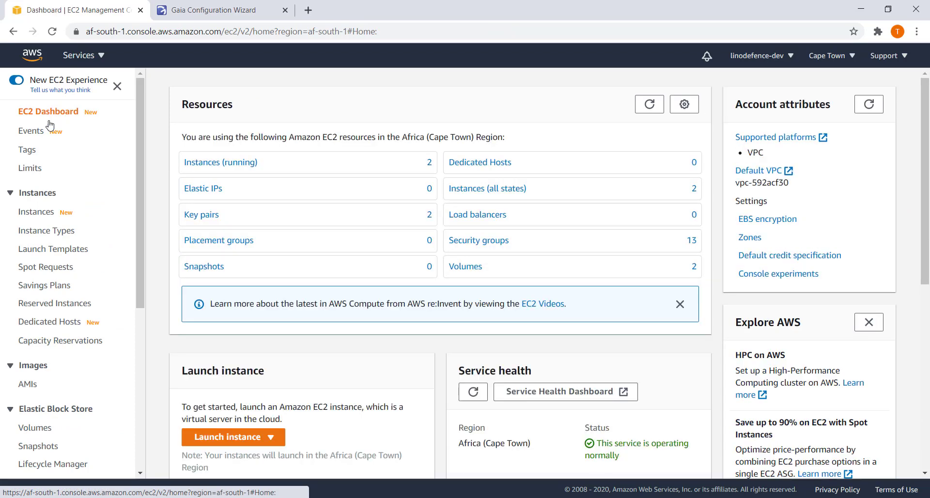
pyautogui.click(213, 170)
# Copy checkpoint-gateway's primary network interface ID from its Networking details, then return to EC2 Dashboard.
pyautogui.click(161, 226)
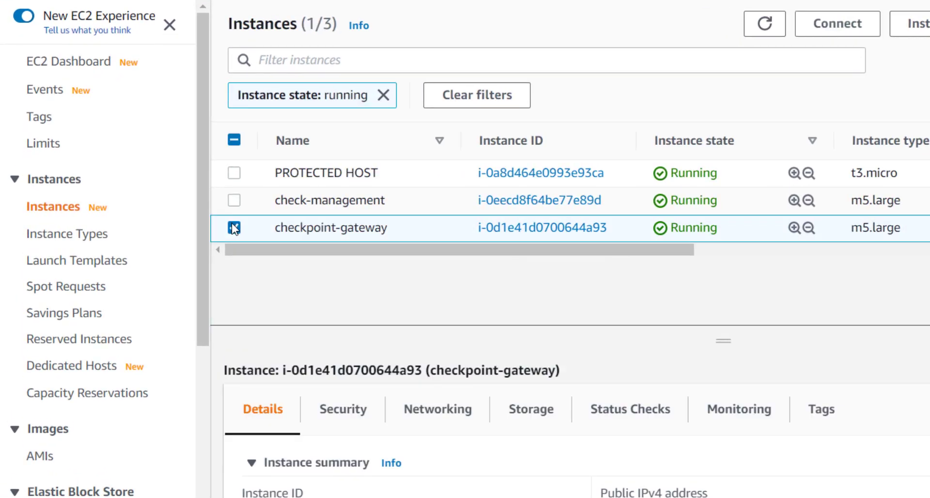
pyautogui.click(438, 410)
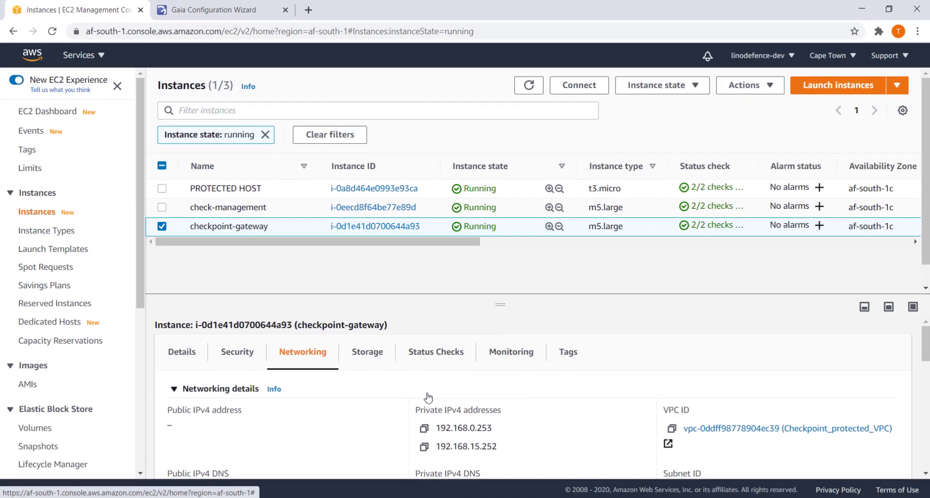
pyautogui.scroll(-10, 480, 395)
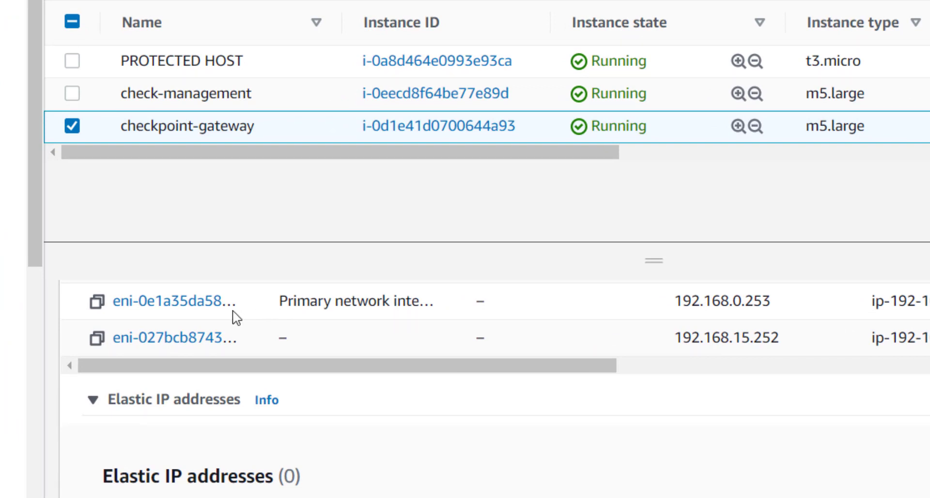
pyautogui.click(99, 306)
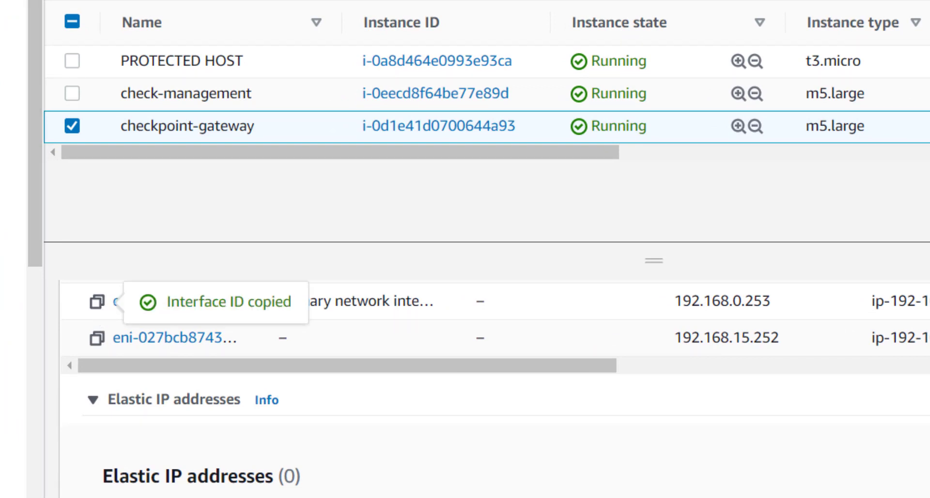
pyautogui.click(43, 104)
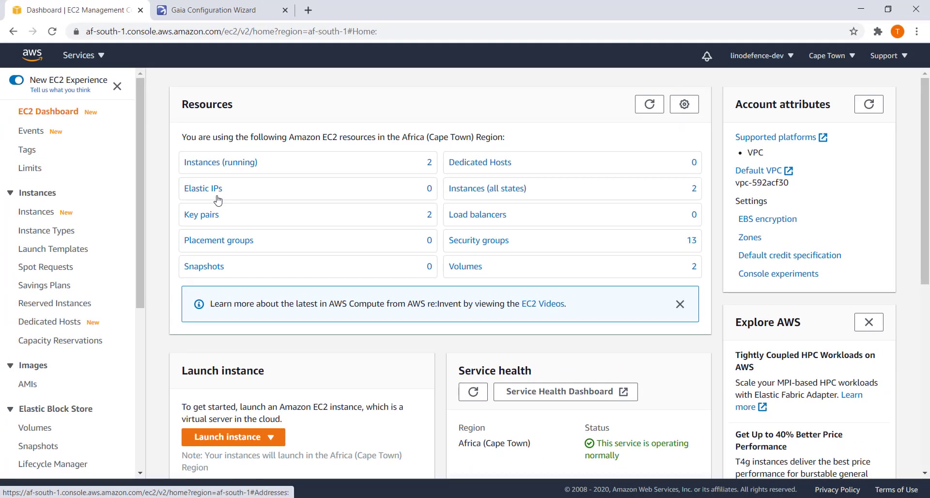
# Associate Elastic IP 13.244.229.112 with network interface eni-0e1a35da586f5c9b7.
pyautogui.click(218, 196)
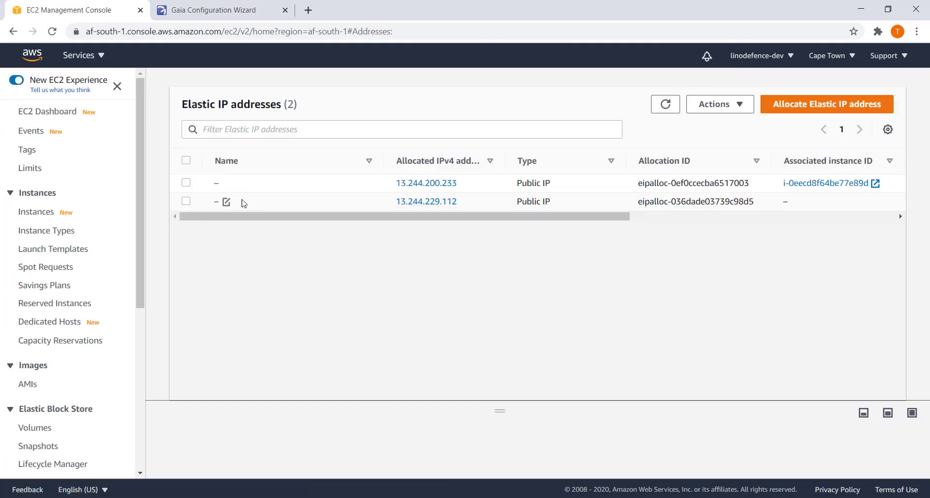
pyautogui.click(187, 203)
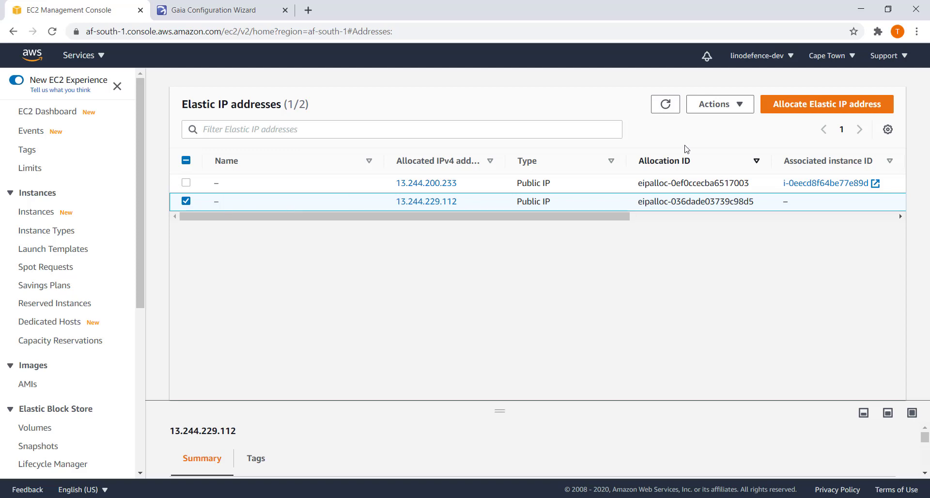
pyautogui.click(737, 103)
pyautogui.click(737, 163)
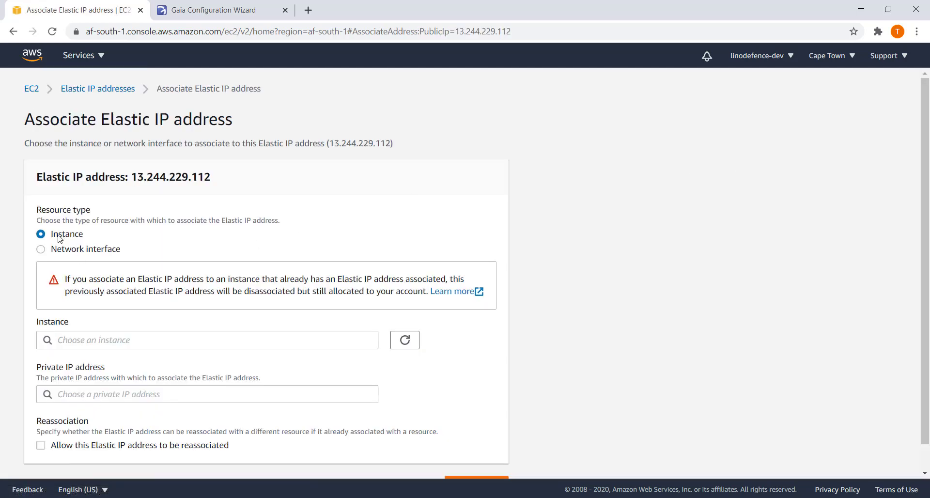
pyautogui.click(42, 250)
pyautogui.click(148, 342)
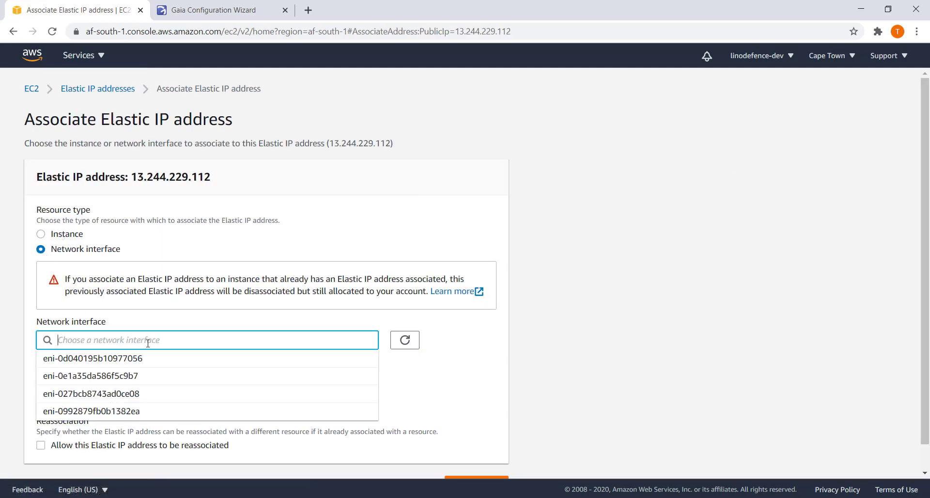
pyautogui.hotkey('ctrl', 'v')
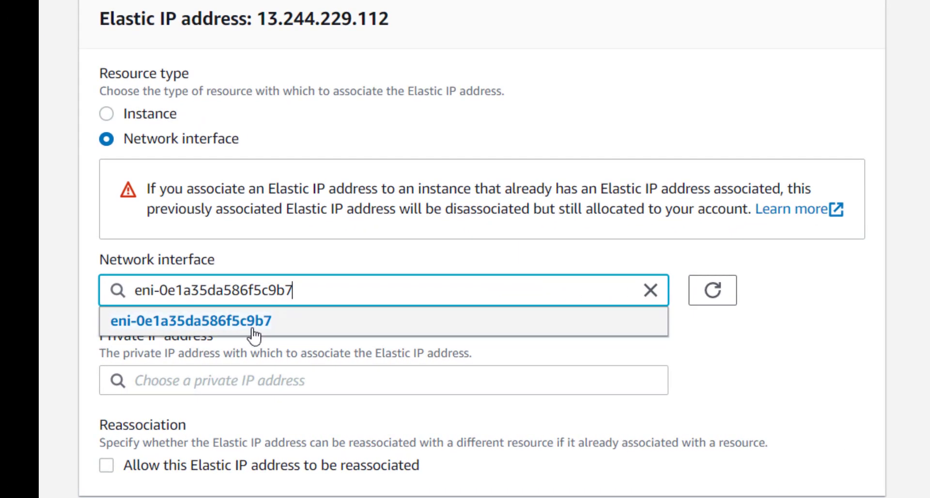
pyautogui.click(253, 334)
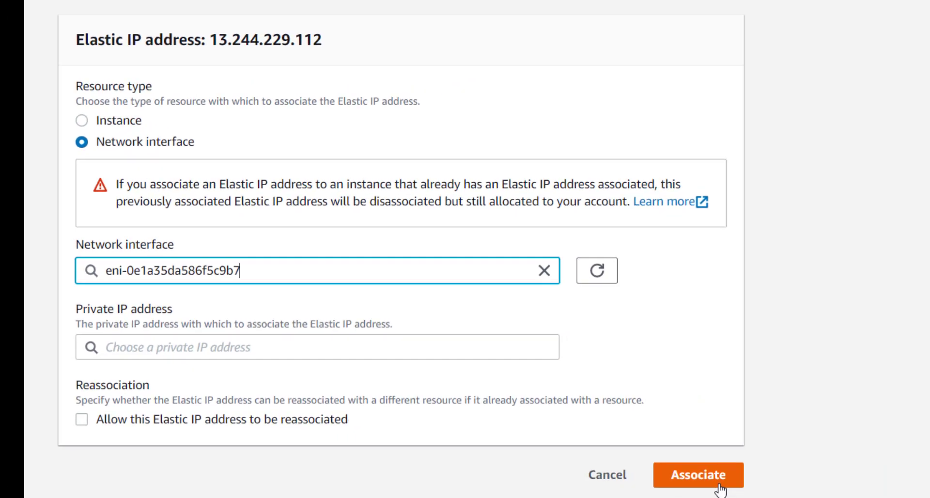
pyautogui.click(830, 484)
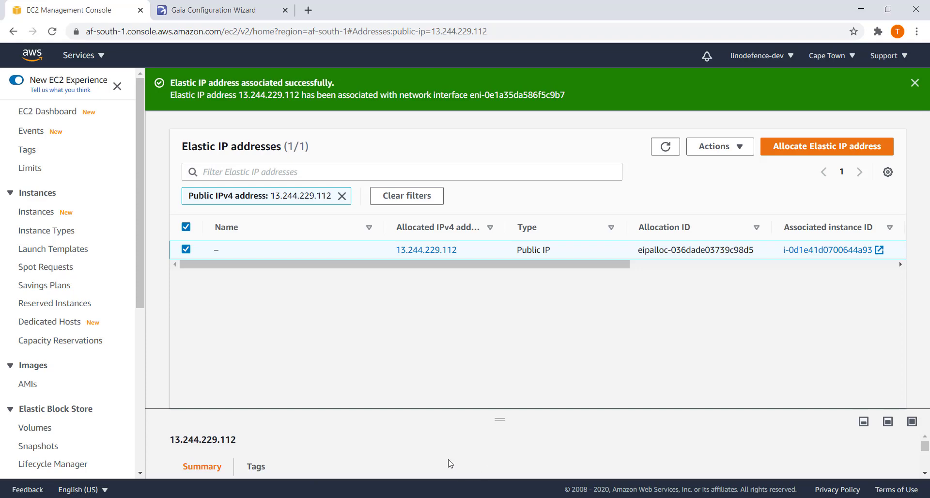
# Refresh the EC2 Dashboard resource counts and list the running instances.
pyautogui.click(51, 118)
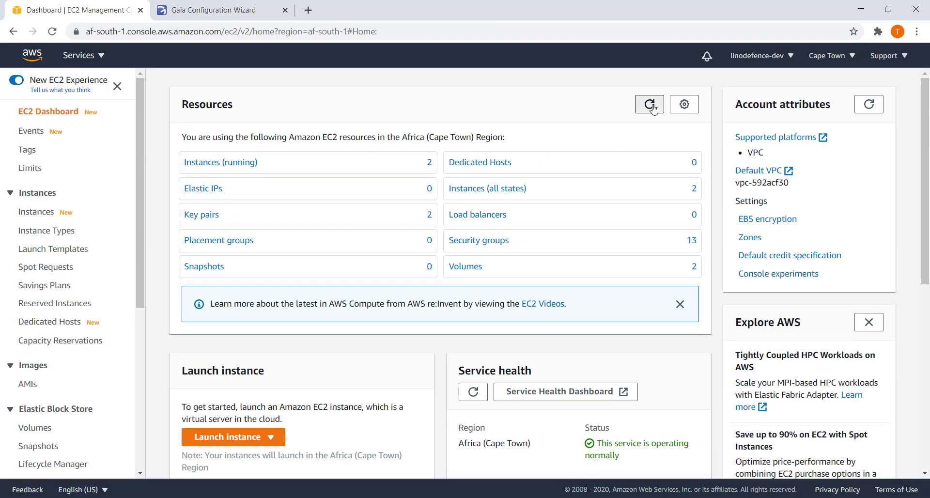
pyautogui.click(652, 105)
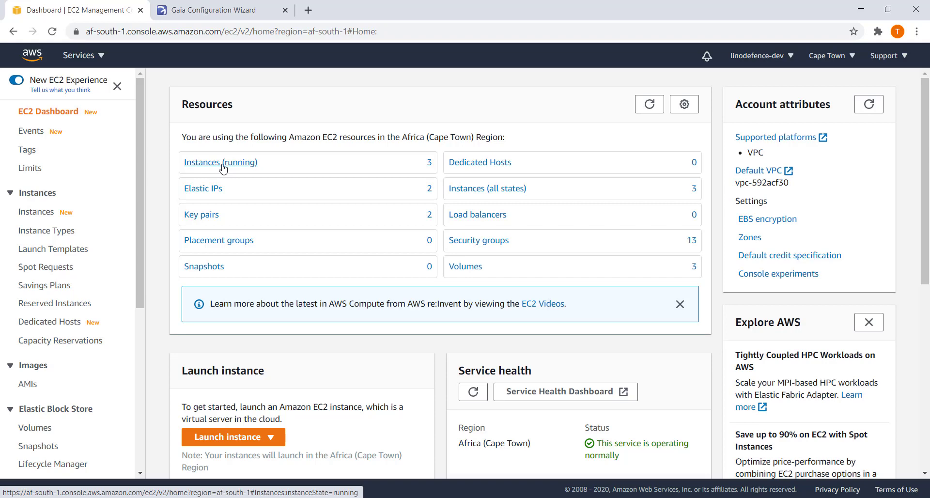
pyautogui.click(223, 165)
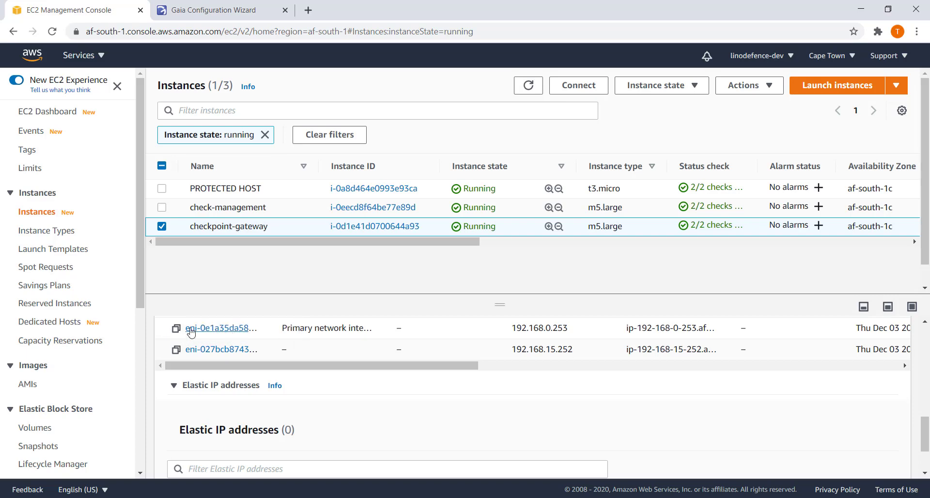
# Disable the source/destination check on interface eni-0e1a35da586f5c9b7.
pyautogui.click(217, 329)
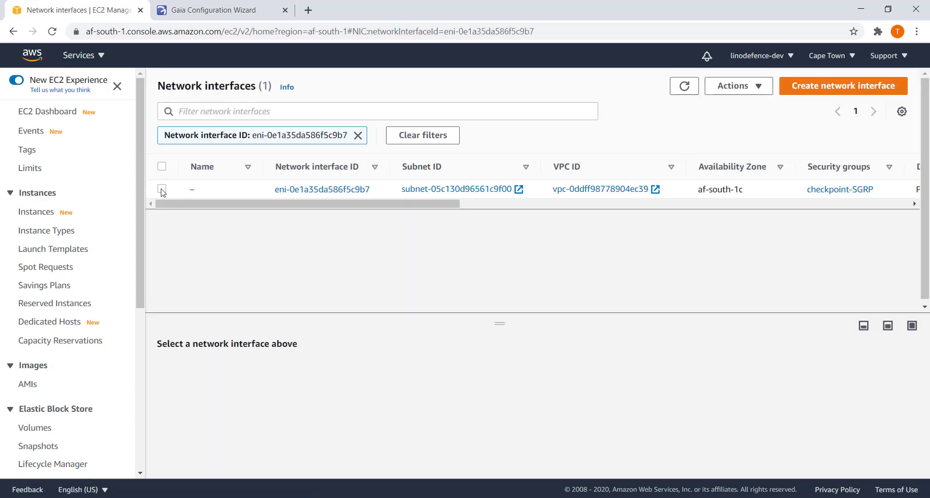
pyautogui.click(161, 189)
pyautogui.click(750, 86)
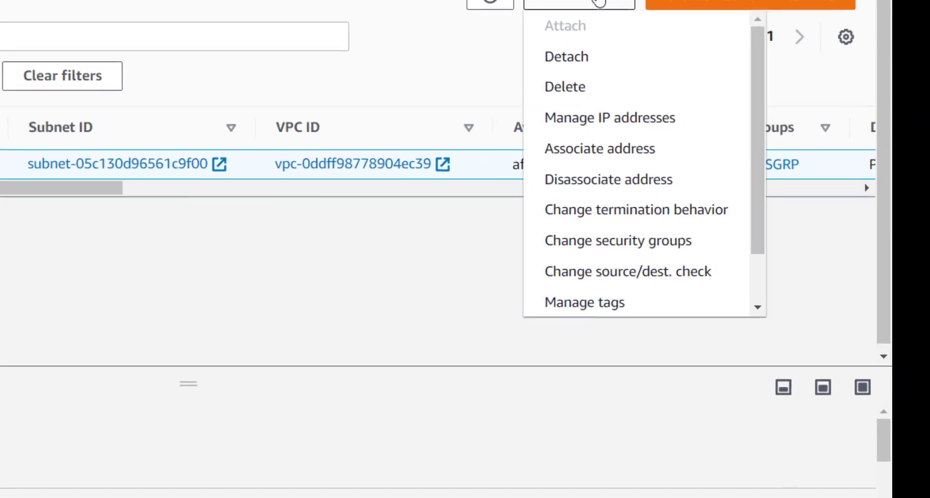
pyautogui.click(667, 278)
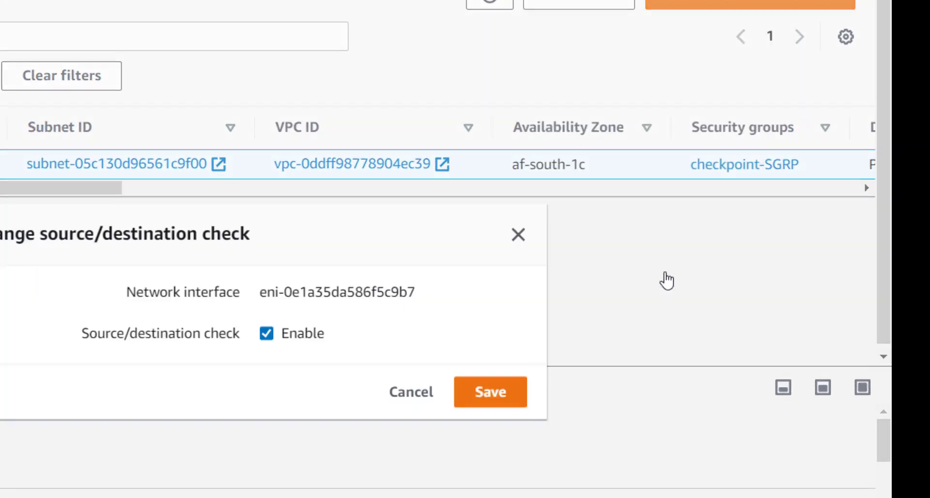
pyautogui.click(266, 322)
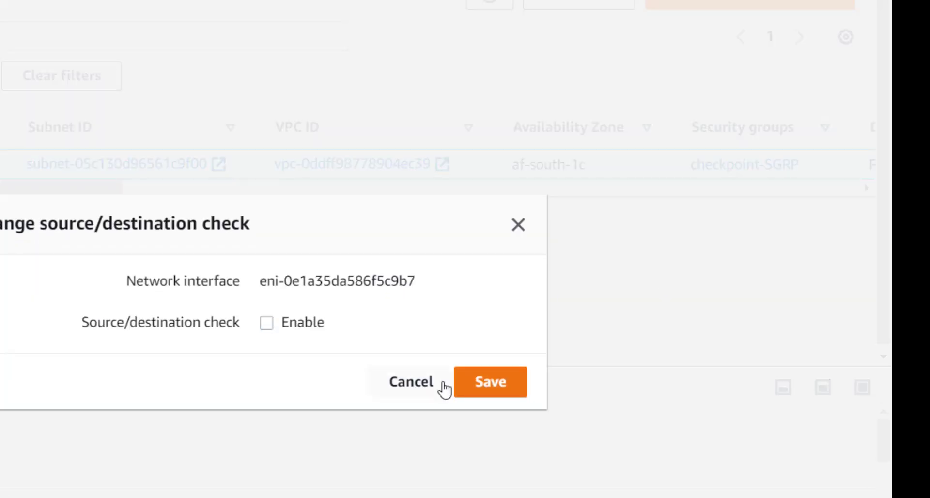
pyautogui.click(464, 390)
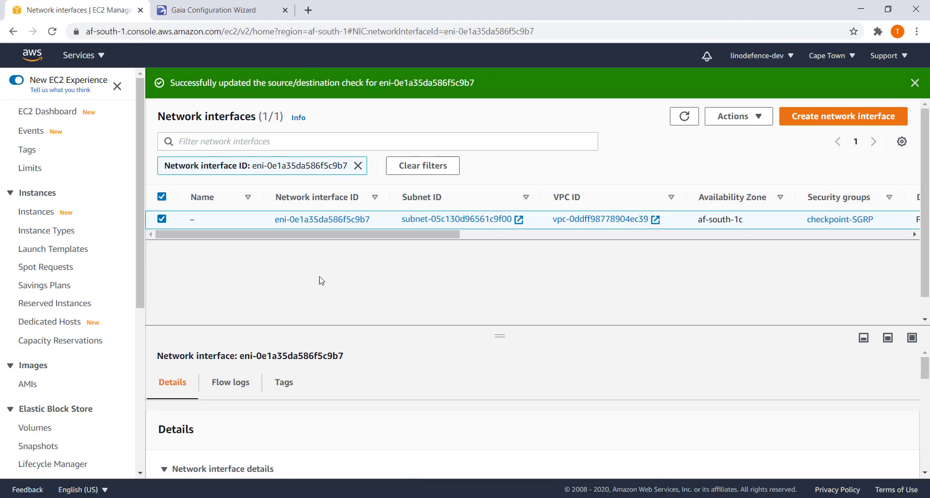
# Clear the interface ID filter and go back to the EC2 Dashboard.
pyautogui.click(358, 165)
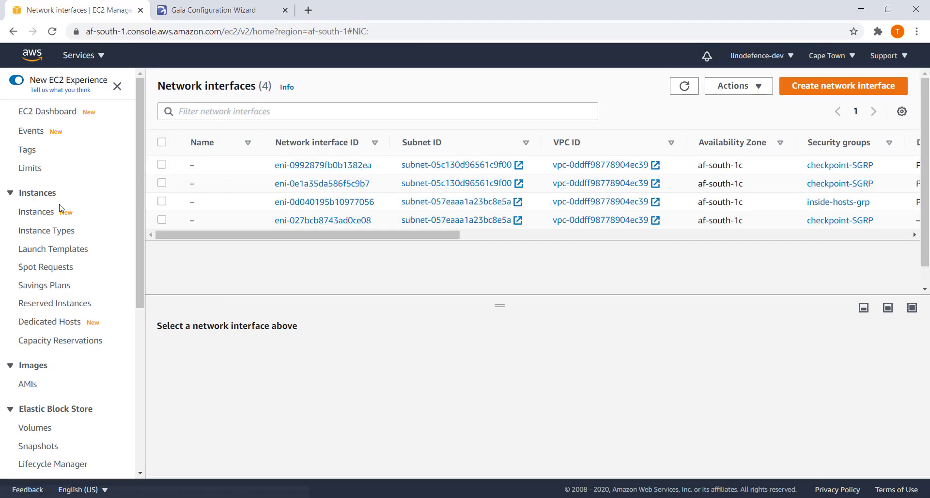
pyautogui.click(35, 192)
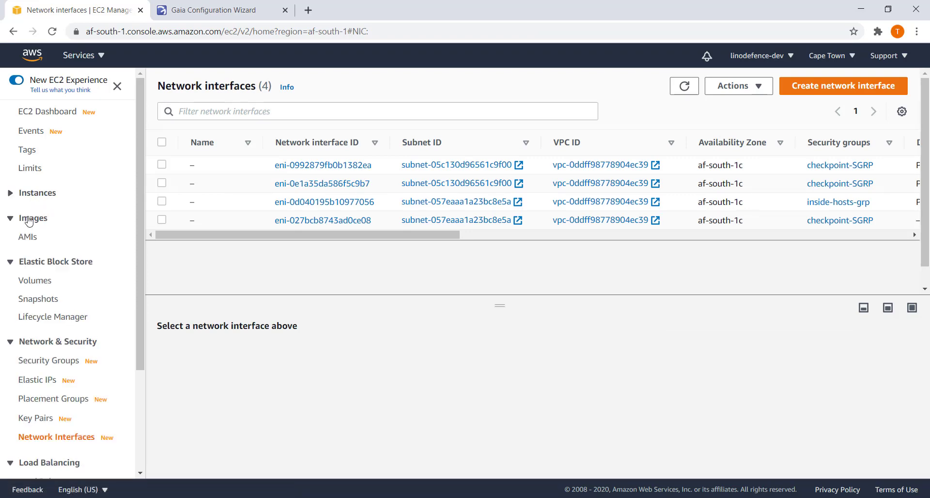
pyautogui.click(44, 112)
# Open the gateway's second interface, eni-027bcb8743ad0ce08, from its Networking details.
pyautogui.click(194, 162)
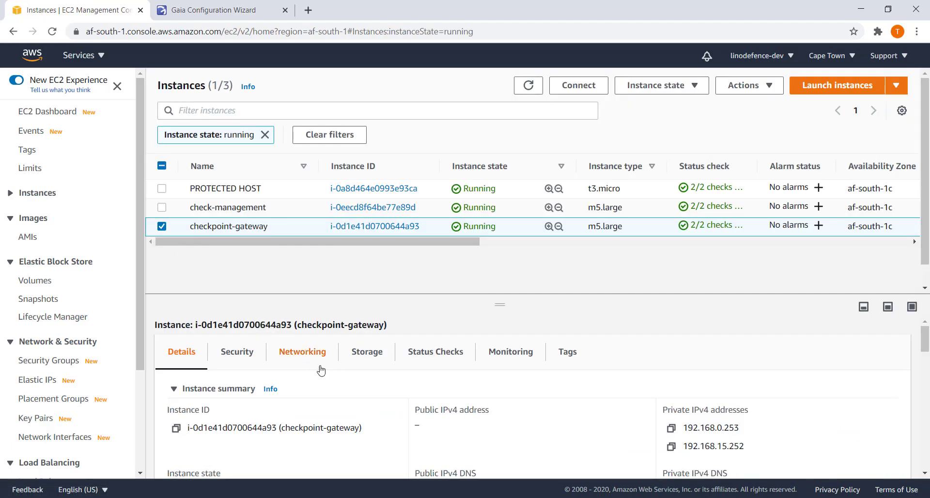
pyautogui.click(304, 357)
pyautogui.scroll(-3, 304, 361)
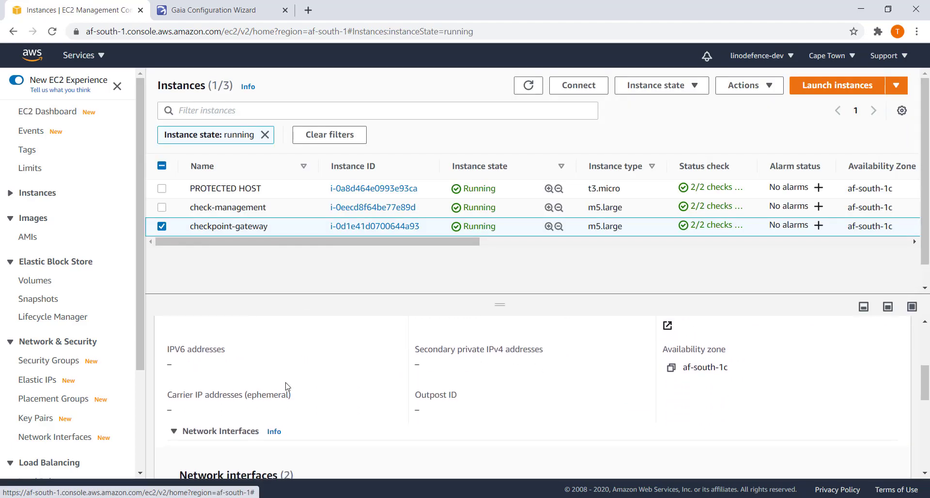
pyautogui.scroll(-3, 287, 386)
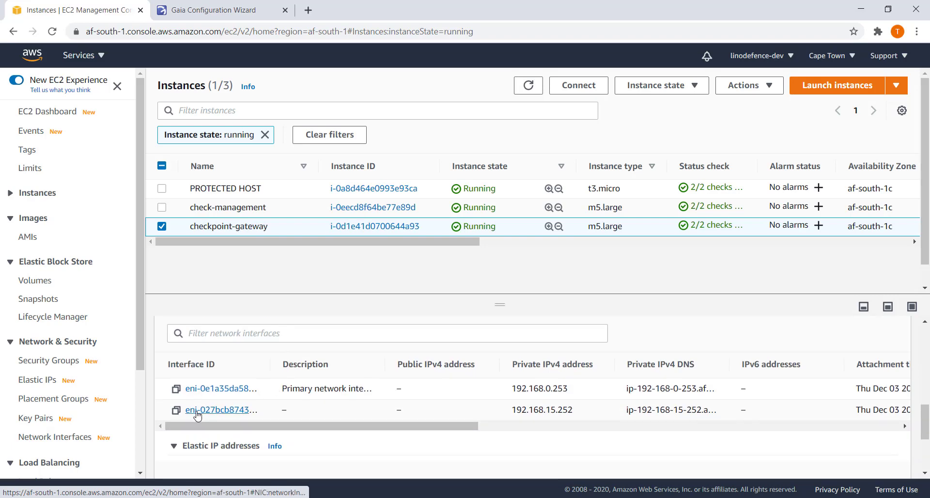
pyautogui.moveTo(271, 368); pyautogui.dragTo(339, 369)
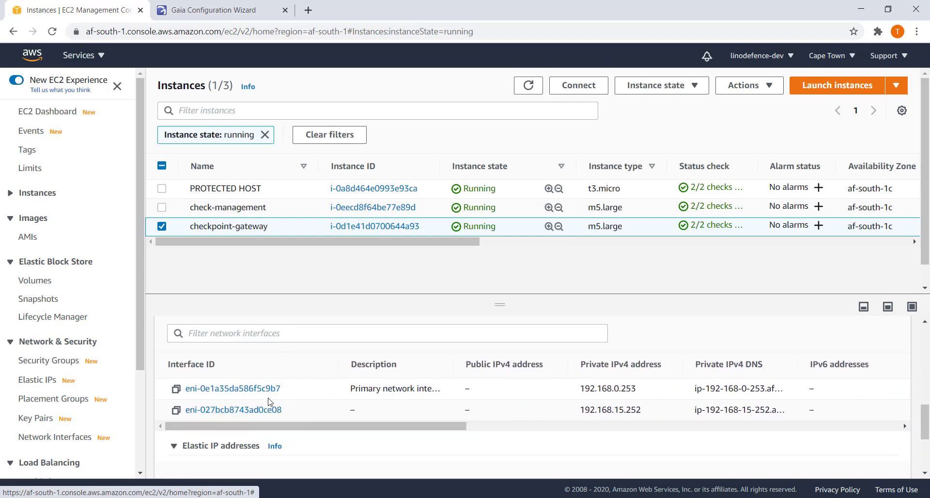
pyautogui.click(246, 411)
# Disable the source/destination check on eni-027bcb8743ad0ce08 and save.
pyautogui.click(190, 194)
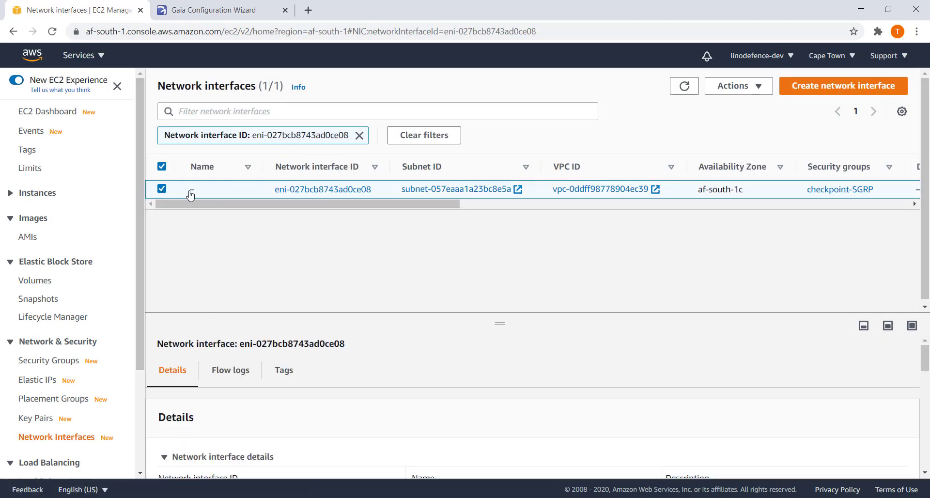
pyautogui.click(753, 87)
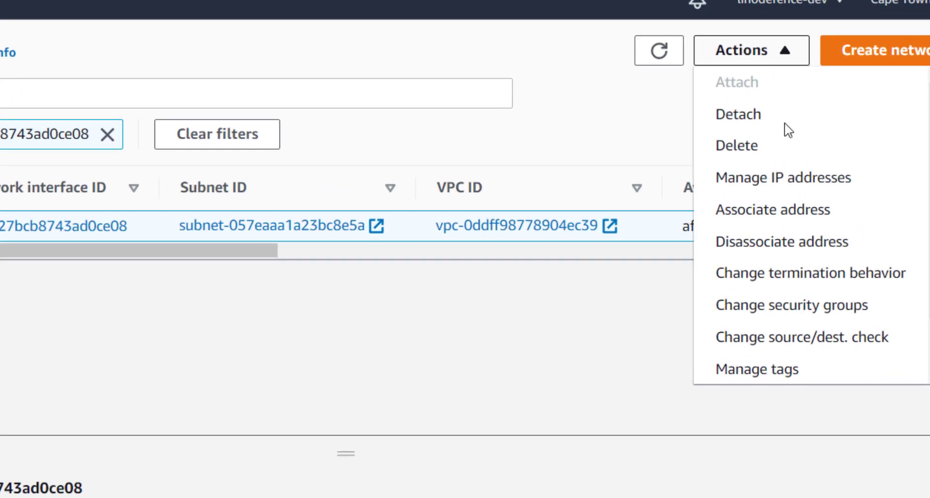
pyautogui.click(835, 345)
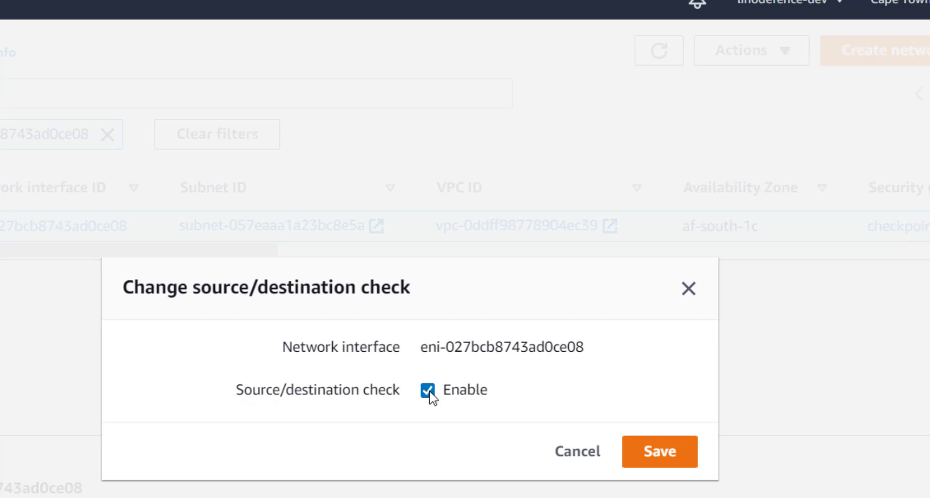
pyautogui.click(429, 390)
pyautogui.click(659, 459)
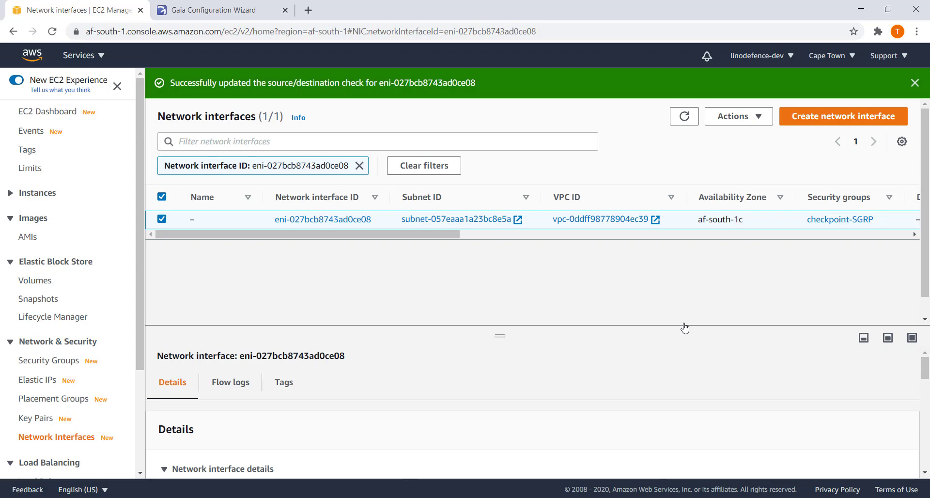
# Copy checkpoint-gateway's Elastic IP 13.244.229.112 from the running instances details and bring up Windows search.
pyautogui.click(61, 115)
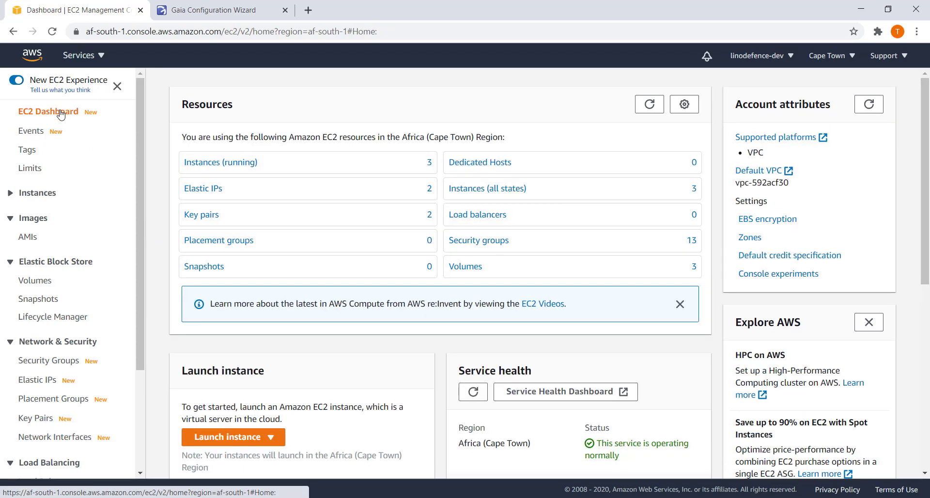
pyautogui.click(226, 166)
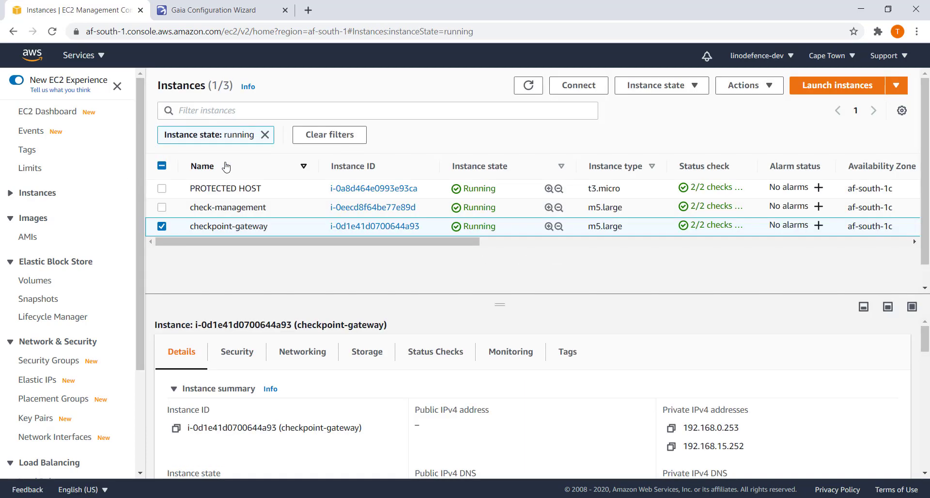
pyautogui.scroll(-2, 421, 445)
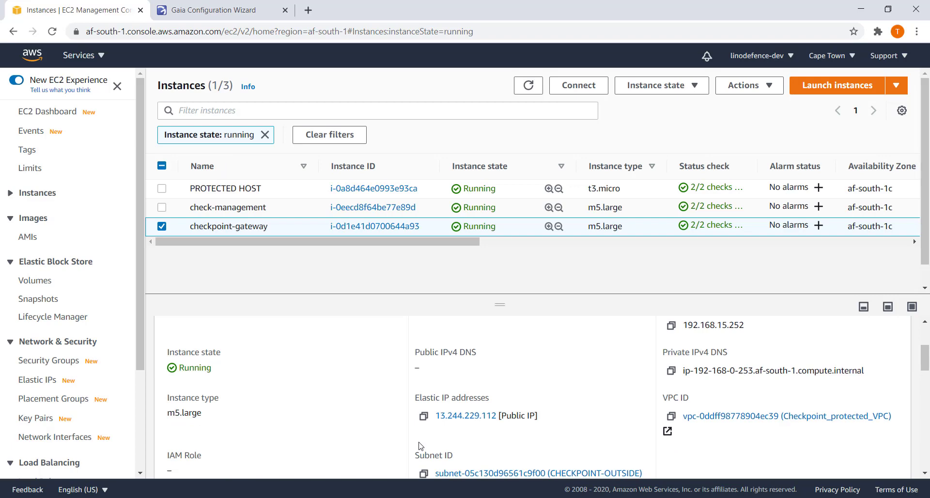
pyautogui.click(423, 417)
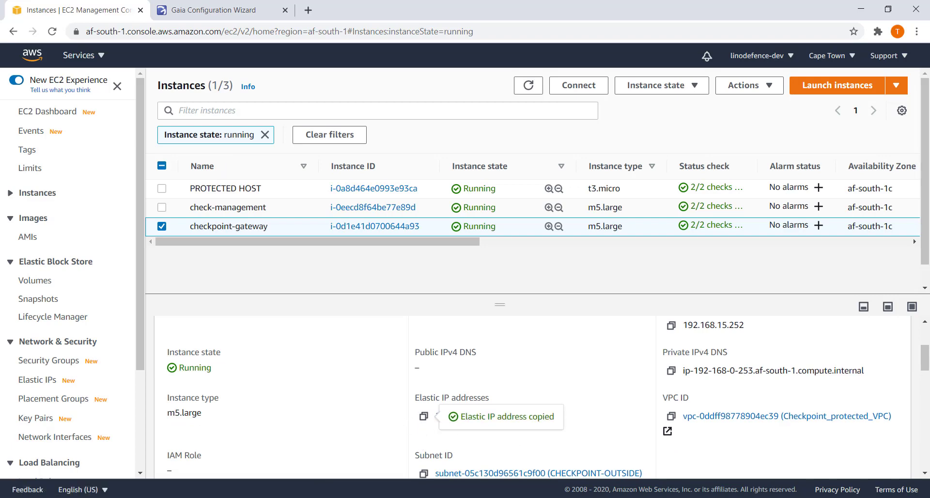
pyautogui.press('super')
pyautogui.write('putty')
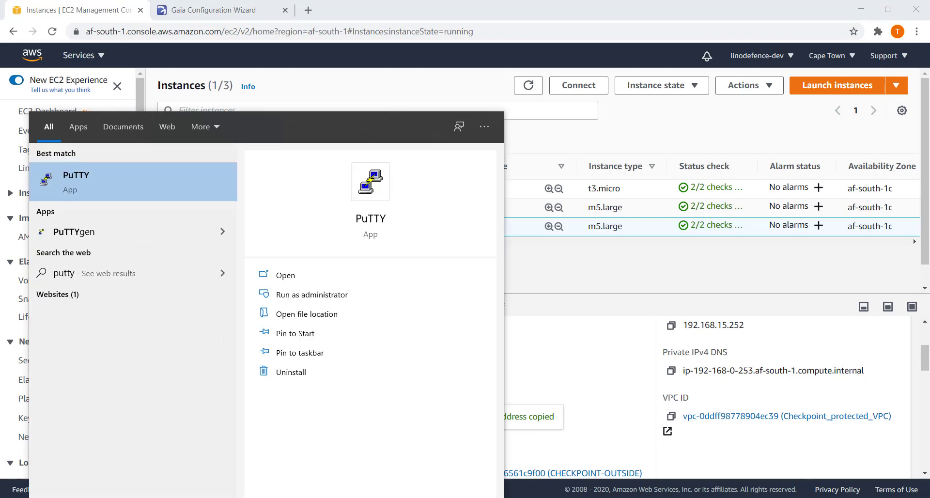
pyautogui.click(96, 170)
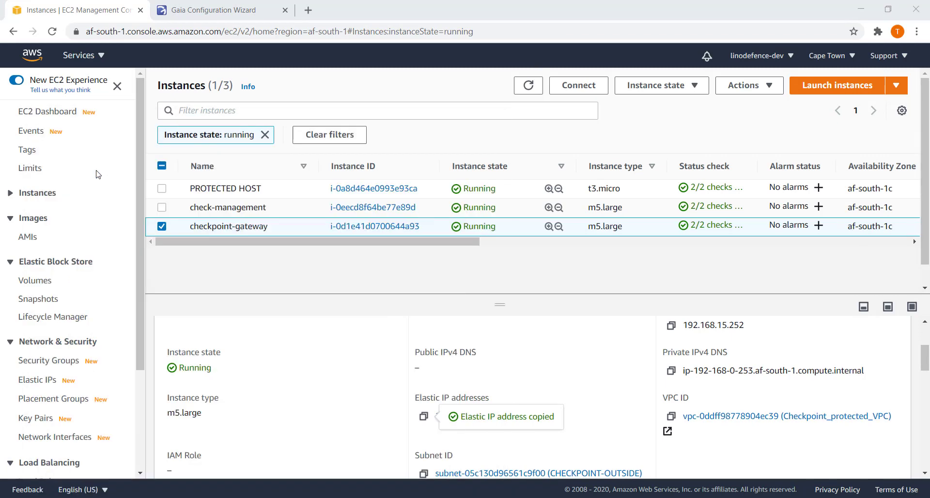
pyautogui.hotkey('ctrl', 'v')
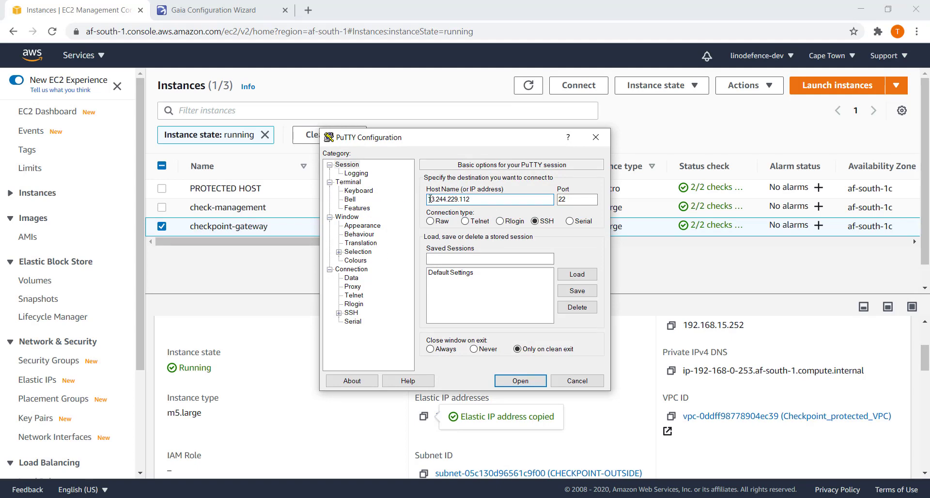
pyautogui.click(430, 199)
pyautogui.write('admin@')
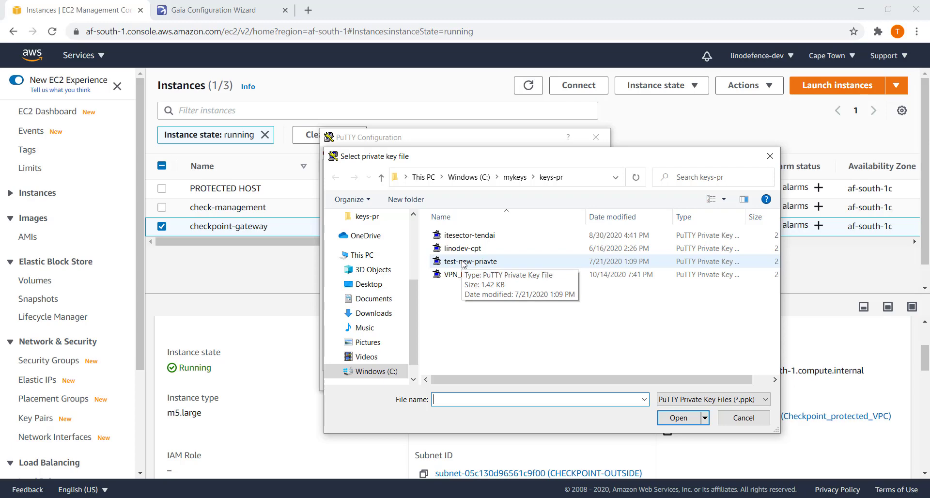
pyautogui.doubleClick(463, 248)
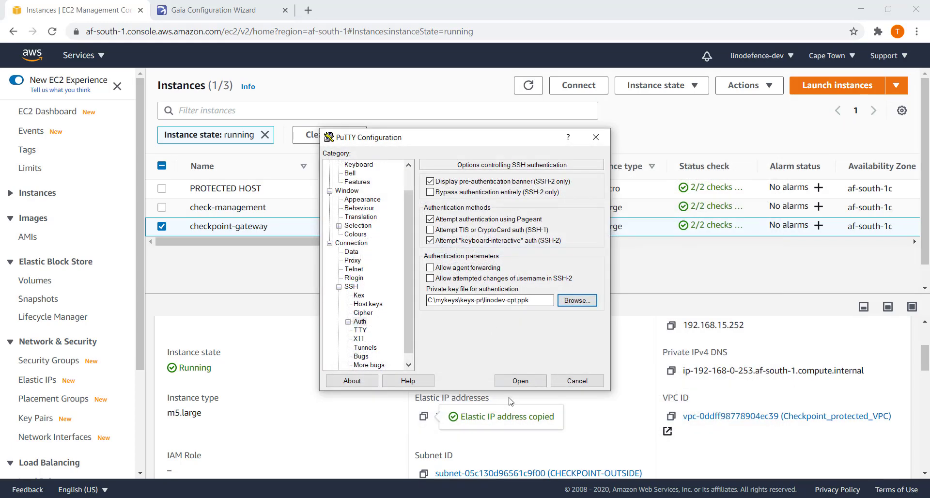
pyautogui.click(515, 381)
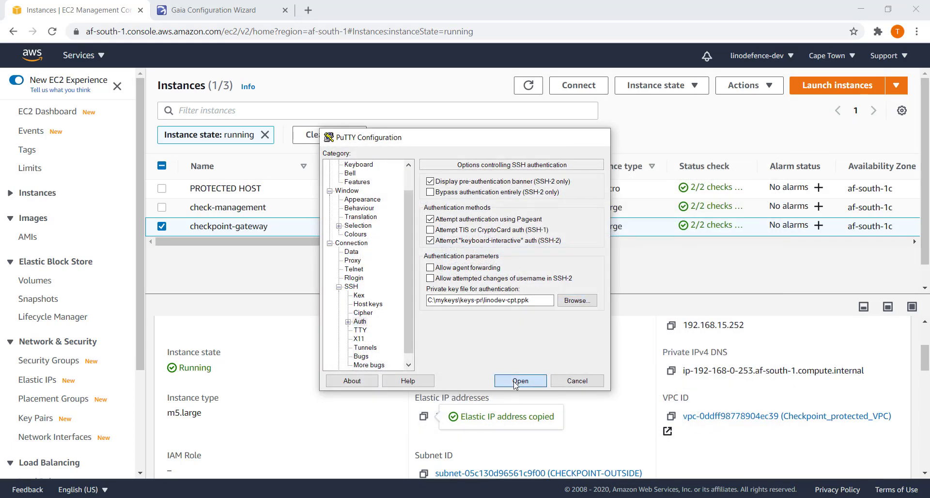
# Accept the gateway's host key and set a new admin password with 'set user admin password'.
pyautogui.click(402, 342)
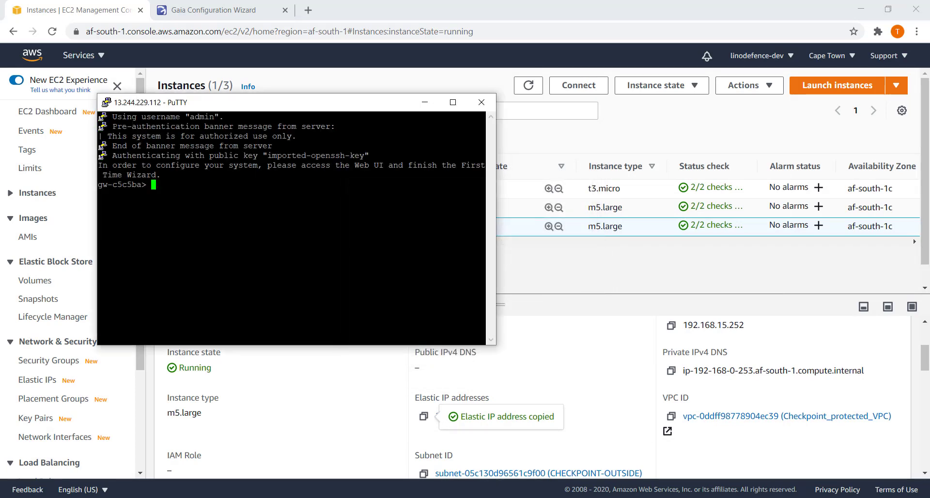
pyautogui.write('set user ad')
pyautogui.press('Tab')
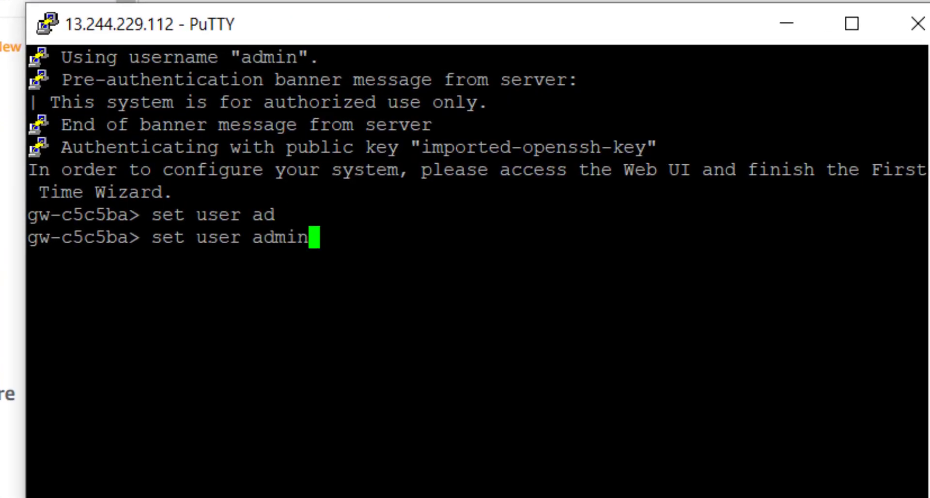
pyautogui.write('pas')
pyautogui.press('Tab')
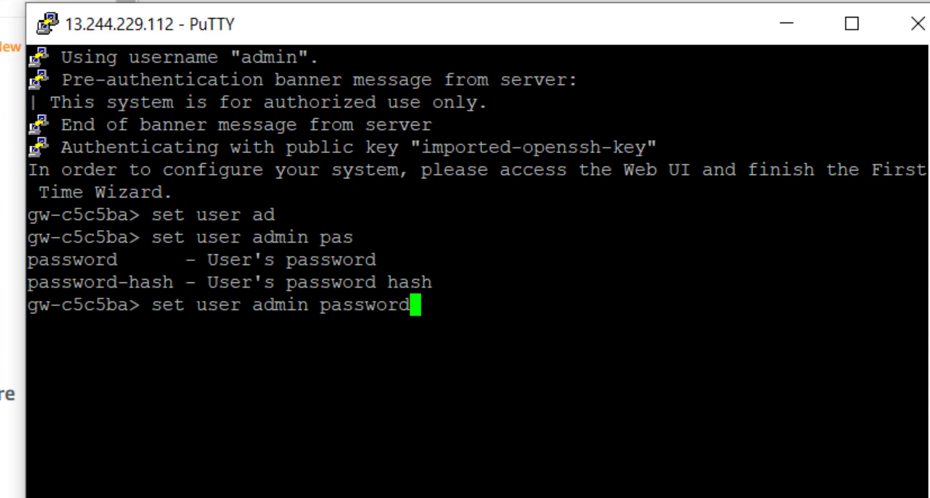
pyautogui.press('Return')
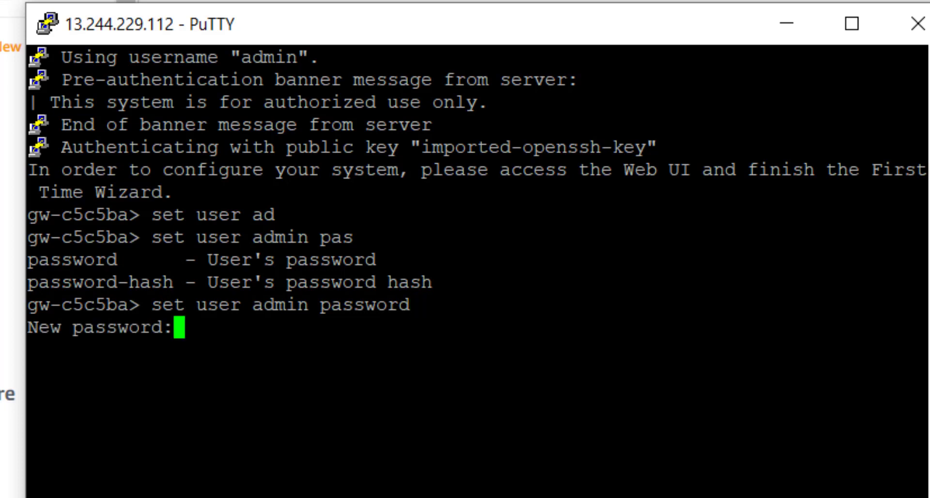
pyautogui.press('Return')
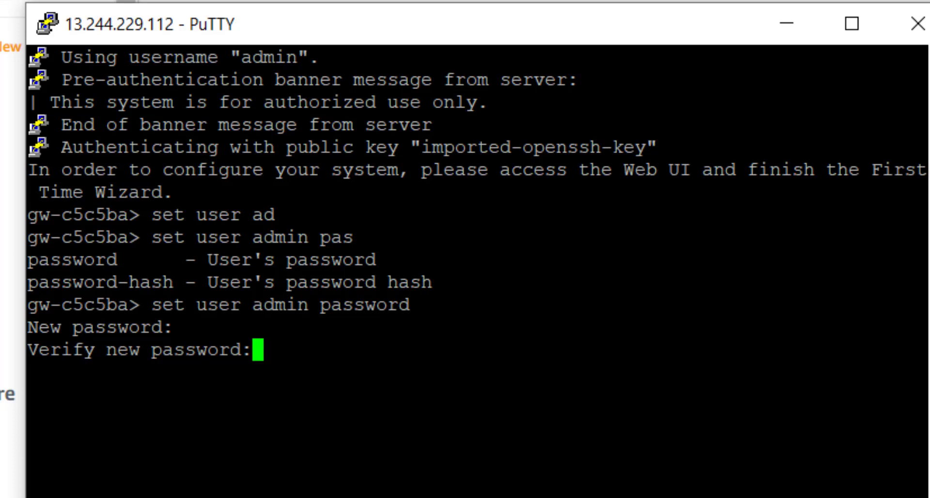
pyautogui.press('Return')
# Run save config, then close the PuTTY session.
pyautogui.write('save ')
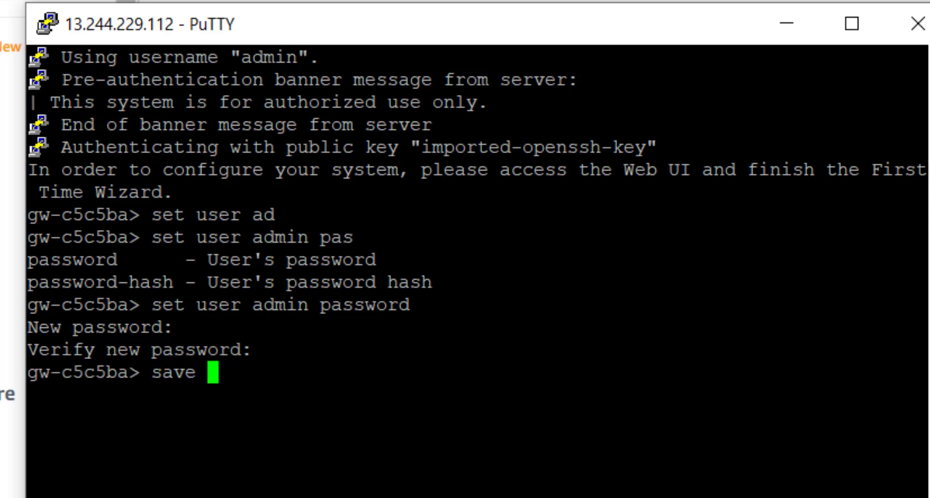
pyautogui.write('config')
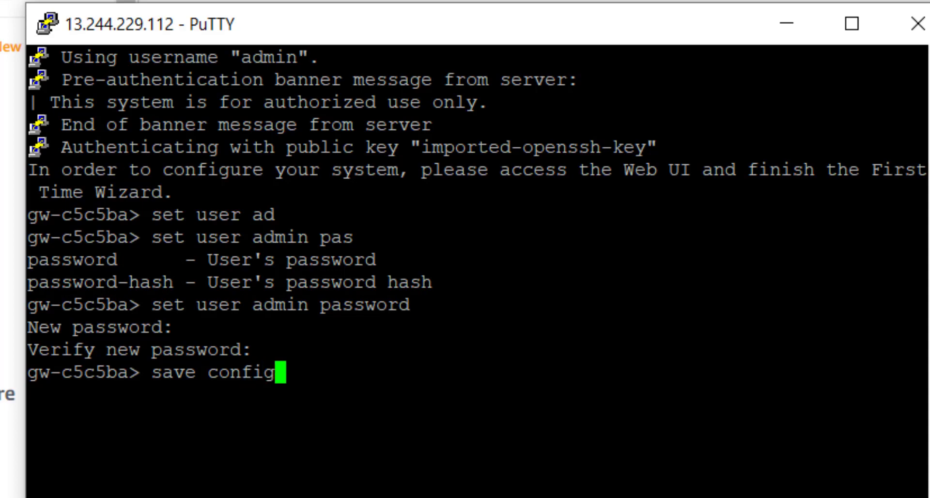
pyautogui.press('Return')
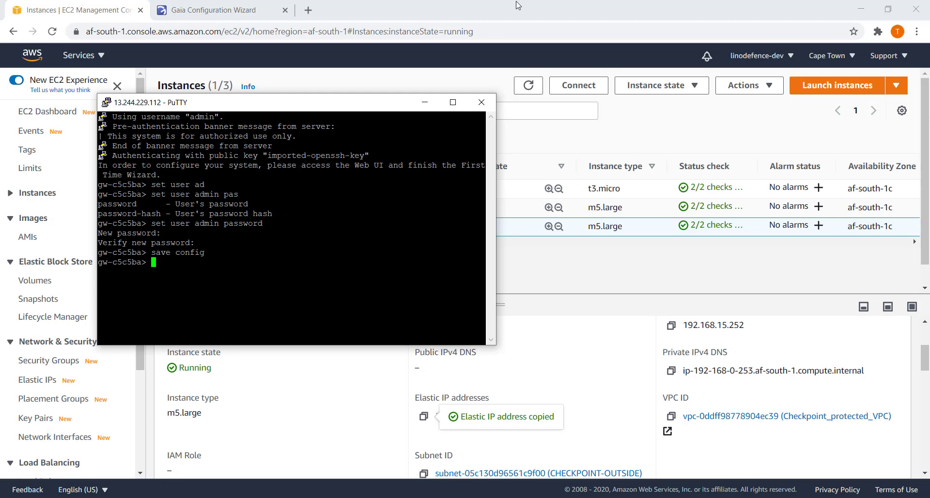
pyautogui.click(482, 103)
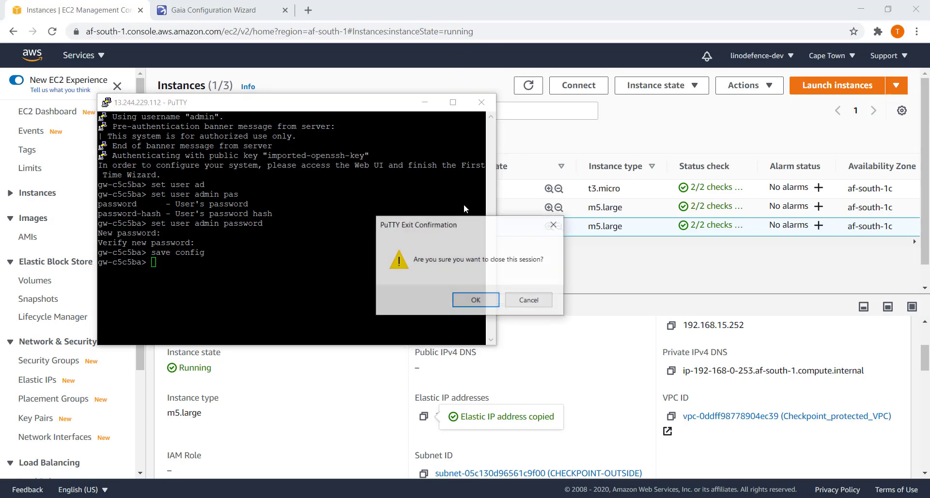
pyautogui.click(473, 298)
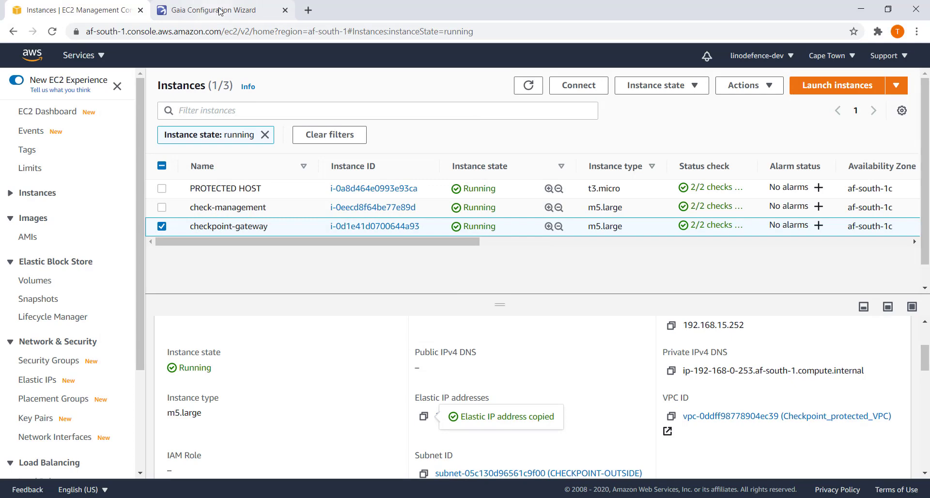
# On the management server's wizard tab, acknowledge the success dialog and dismiss the Message of the Day.
pyautogui.click(220, 11)
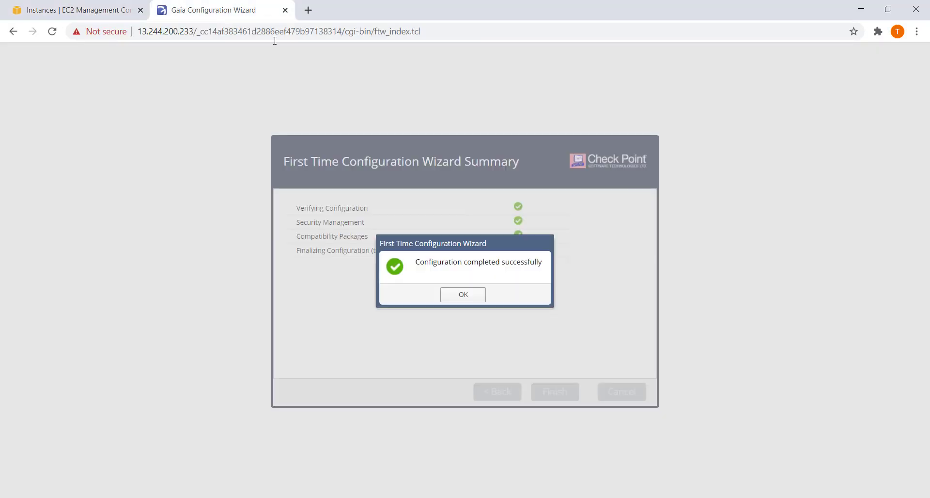
pyautogui.click(463, 295)
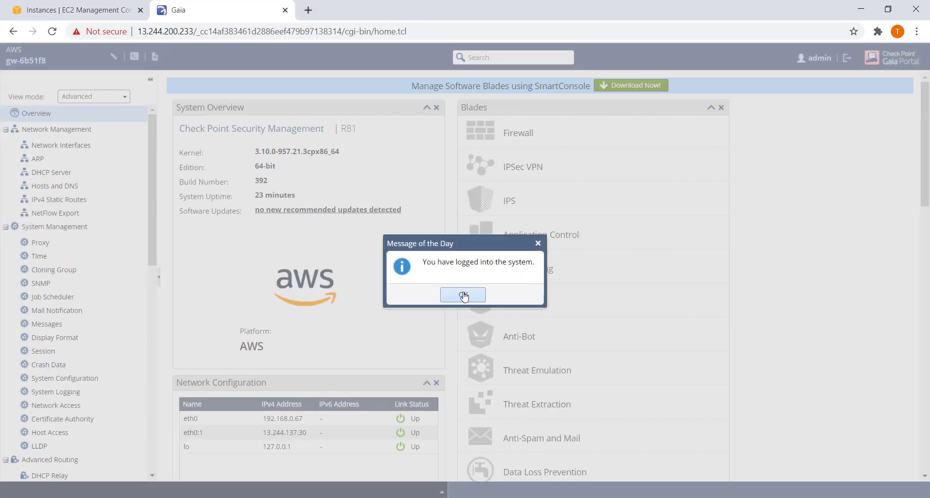
pyautogui.click(463, 295)
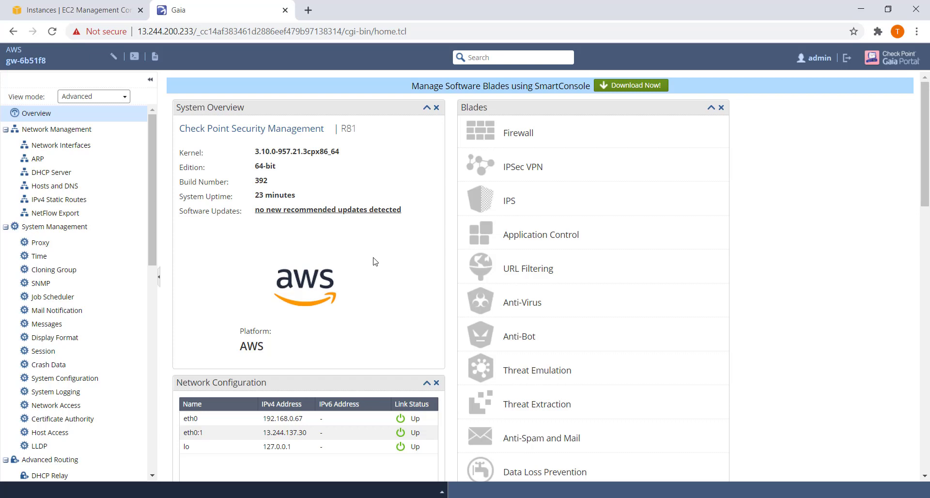
# Open 13.244.229.112 in a new tab and proceed past the certificate privacy warning.
pyautogui.click(309, 10)
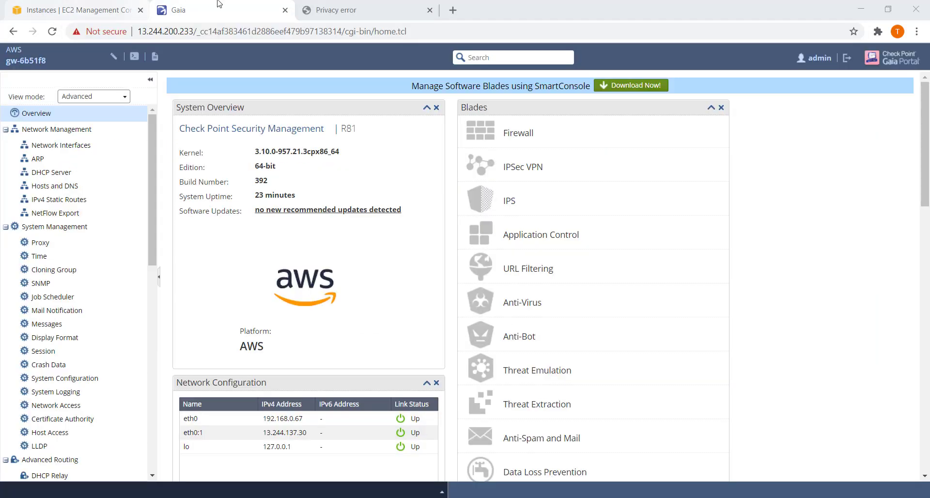
pyautogui.click(354, 17)
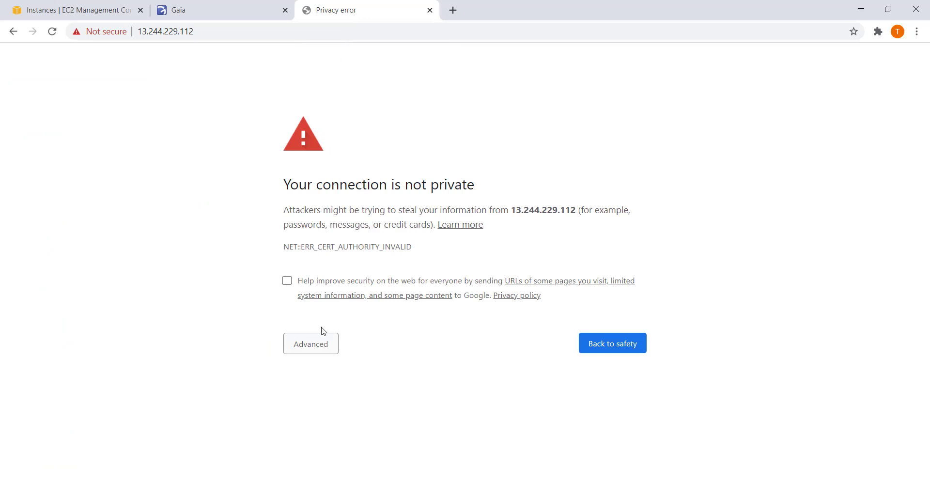
pyautogui.click(320, 347)
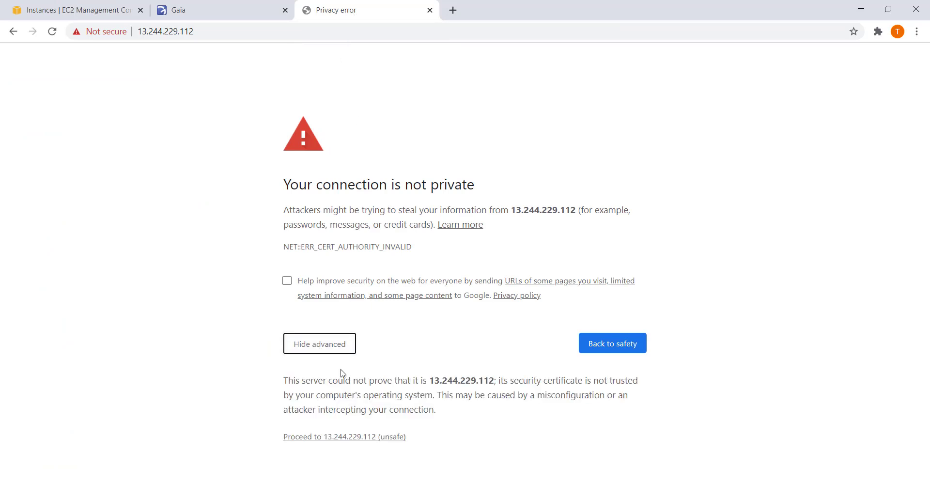
pyautogui.click(362, 437)
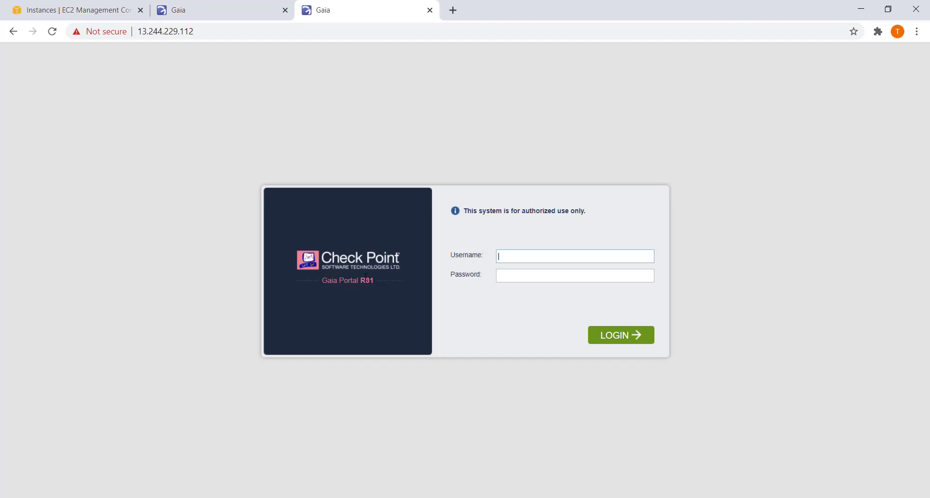
# Sign in to the gateway's Gaia Portal as admin with the account password.
pyautogui.write('admin')
pyautogui.click(503, 273)
pyautogui.write('••••••••••')
pyautogui.press('Return')
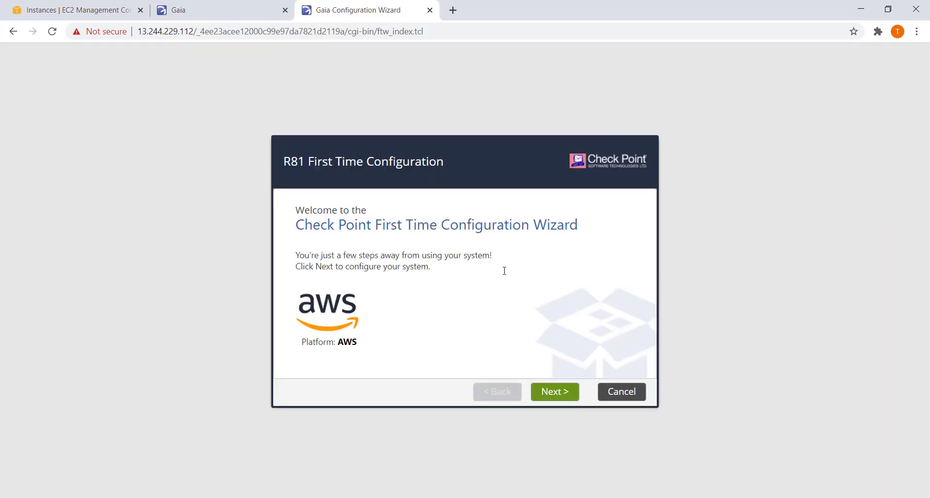
# Start the R81 wizard, accept the management connection settings, and skip internet connection setup.
pyautogui.click(551, 400)
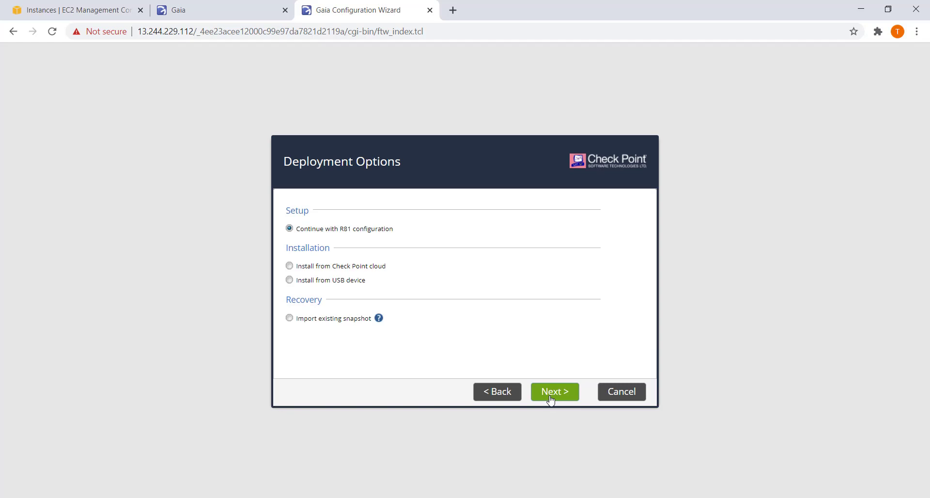
pyautogui.click(552, 400)
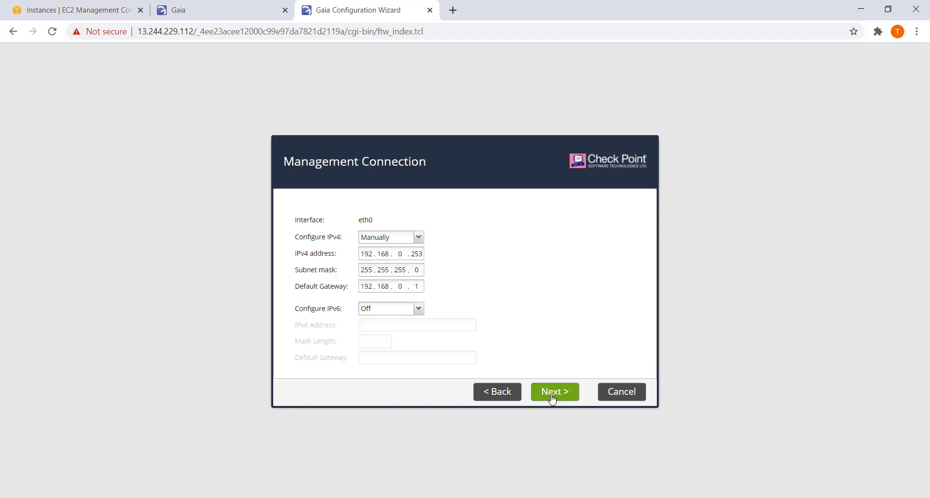
pyautogui.click(553, 400)
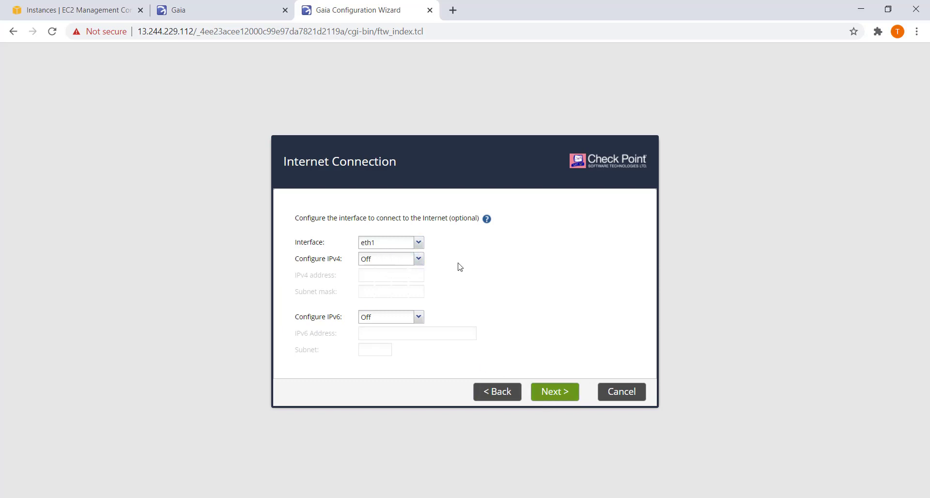
pyautogui.click(553, 394)
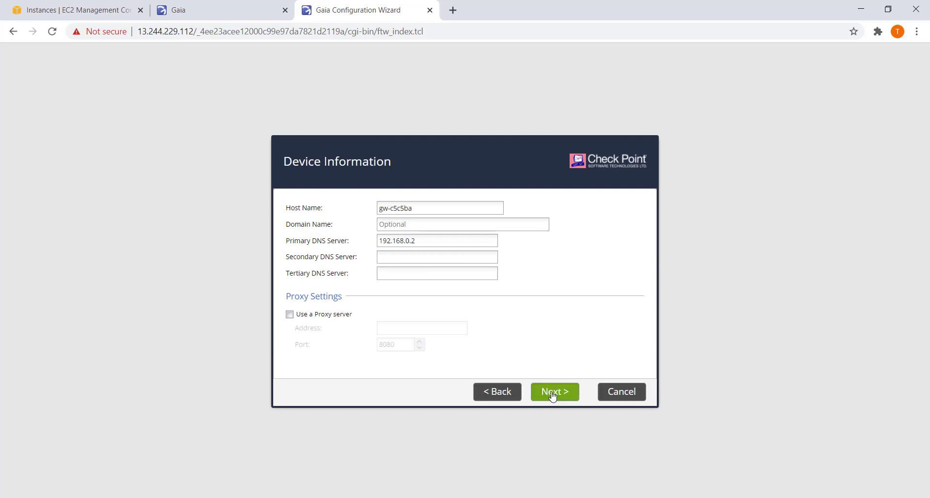
# Change the host name from gw-c5c5ba to firewall.
pyautogui.moveTo(414, 208); pyautogui.dragTo(345, 219)
pyautogui.write('fir')
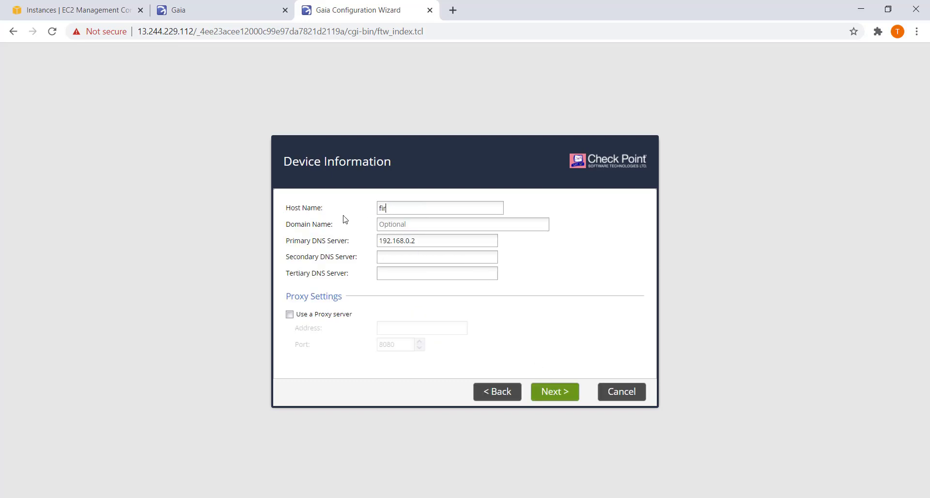
pyautogui.write('ewall')
pyautogui.click(551, 398)
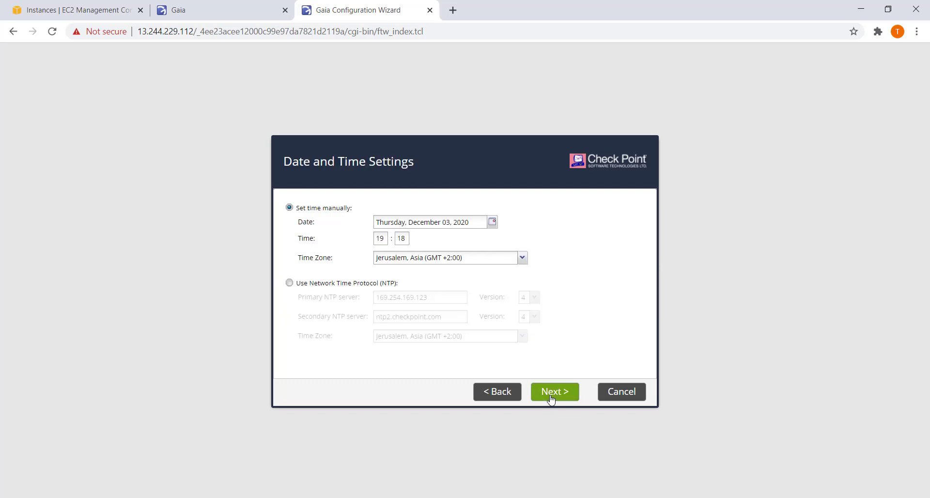
# Set the time zone to Johannesburg, Africa and keep the default installation type.
pyautogui.click(483, 259)
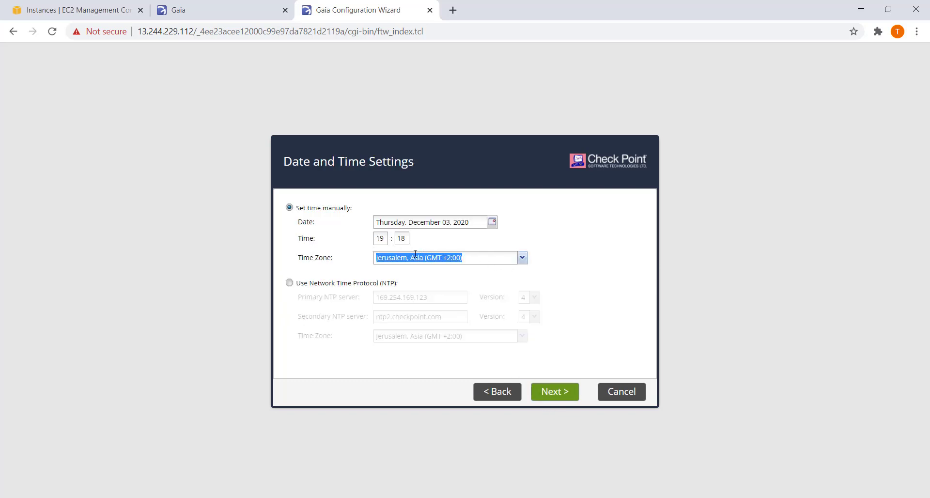
pyautogui.write('joha')
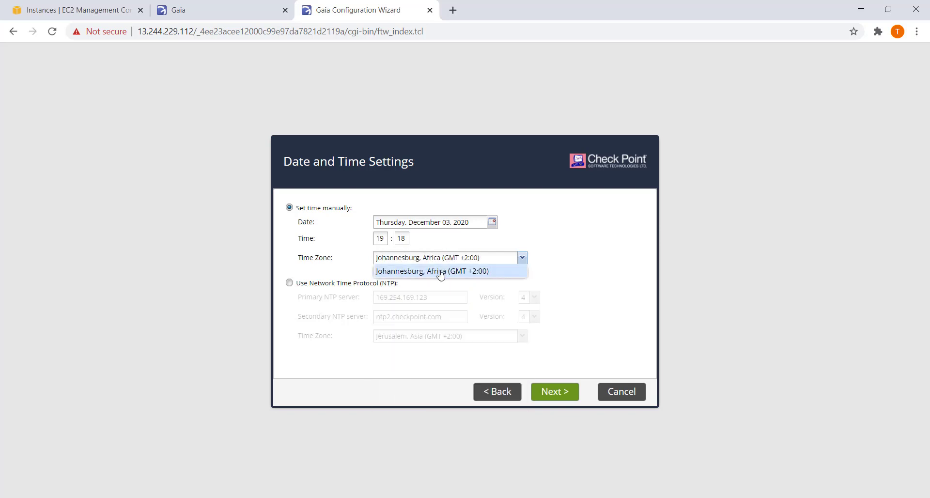
pyautogui.click(441, 272)
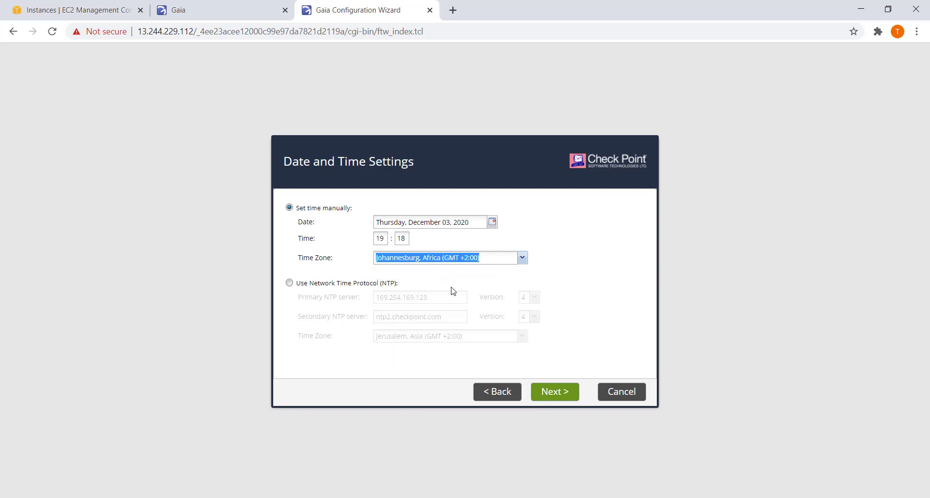
pyautogui.click(557, 400)
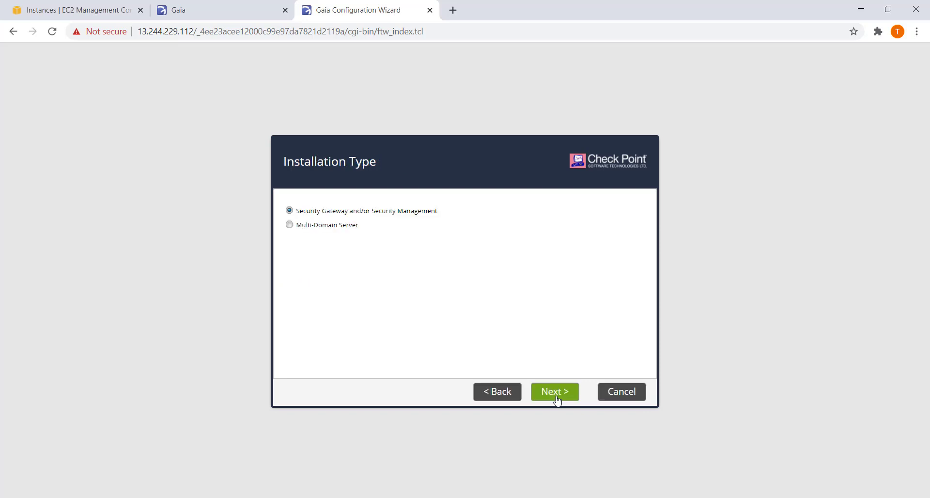
pyautogui.click(555, 394)
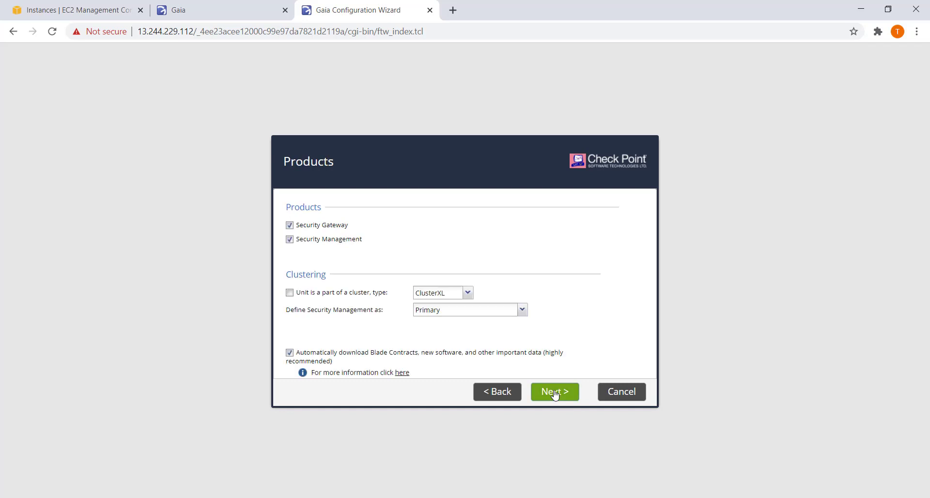
# Uncheck Security Management so only Security Gateway installs, keeping dynamic IP set to No.
pyautogui.click(290, 239)
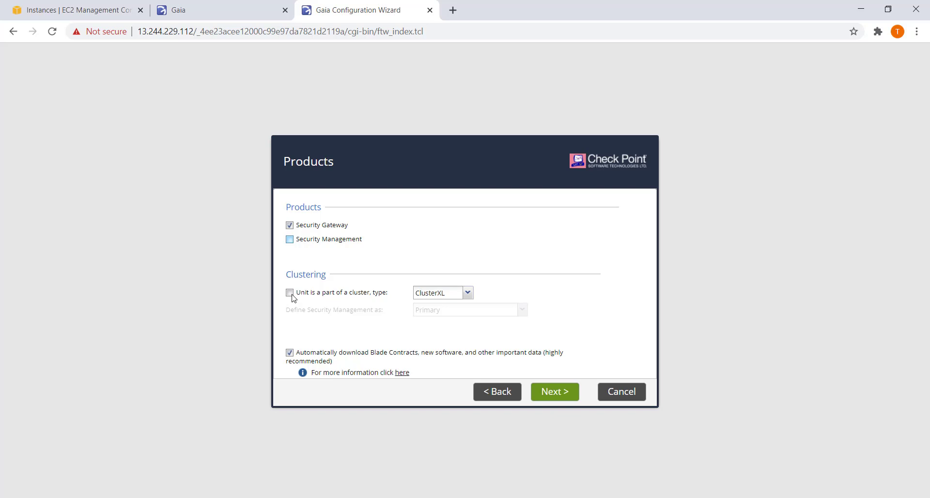
pyautogui.click(553, 395)
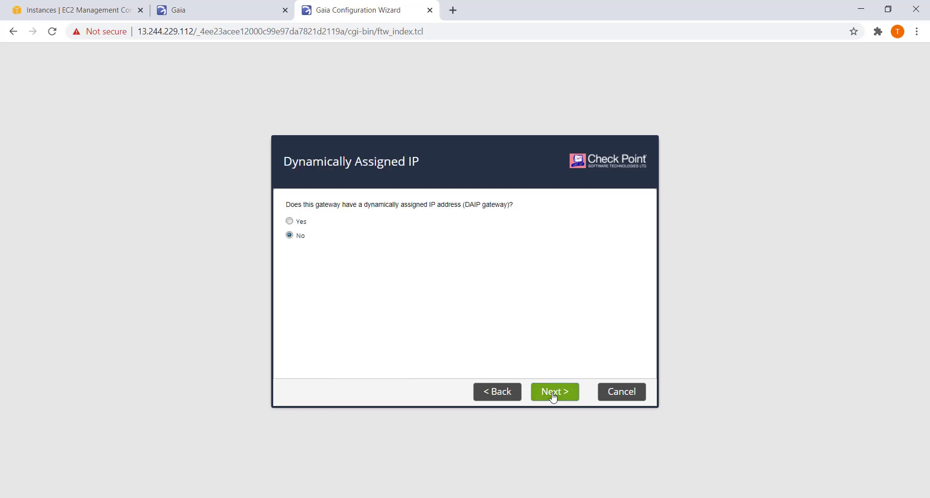
pyautogui.click(553, 395)
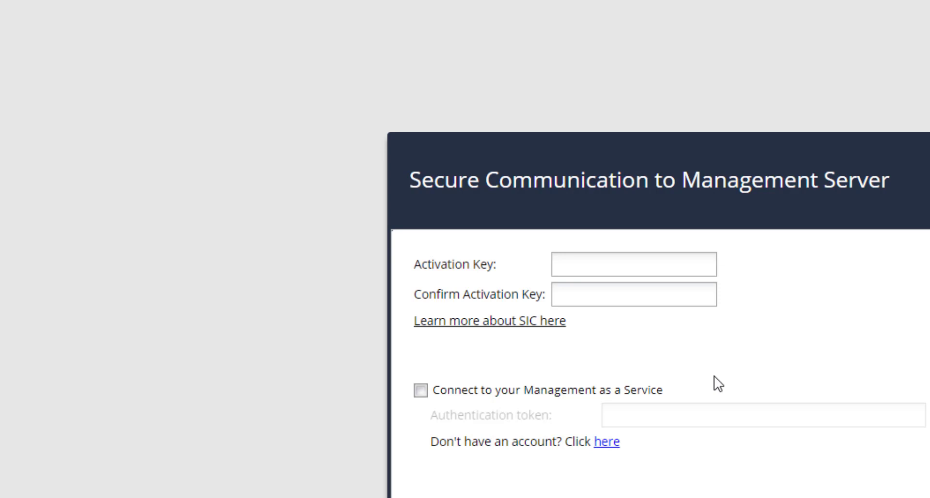
# Enter and confirm the SIC activation key, then finish the wizard from its summary.
pyautogui.click(572, 264)
pyautogui.write('1234')
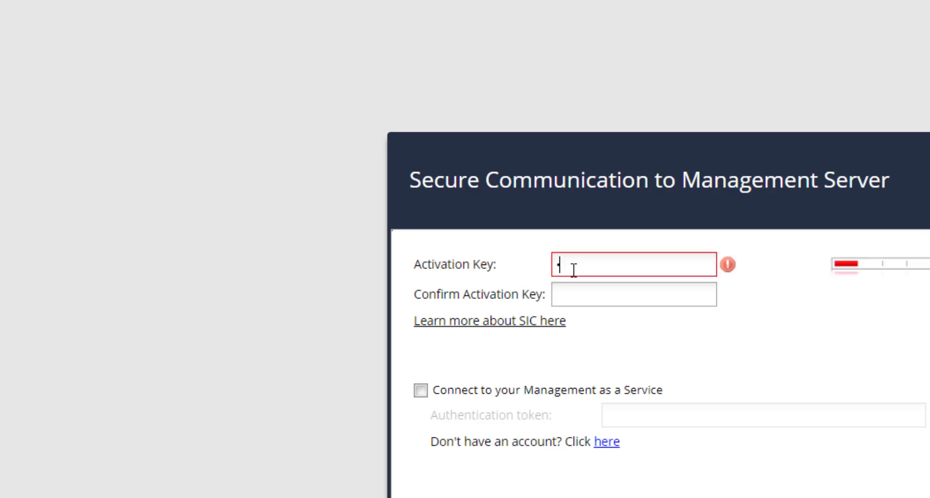
pyautogui.write('5678901')
pyautogui.press('Tab')
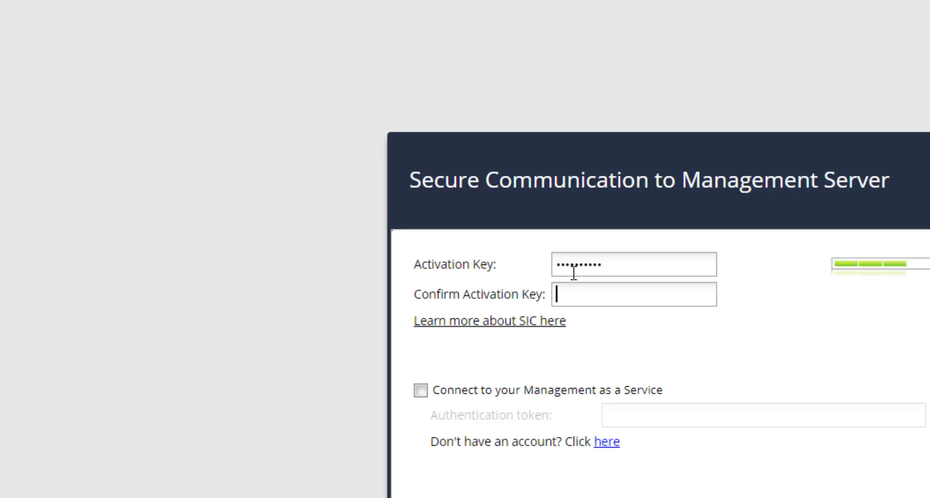
pyautogui.write('12345678901')
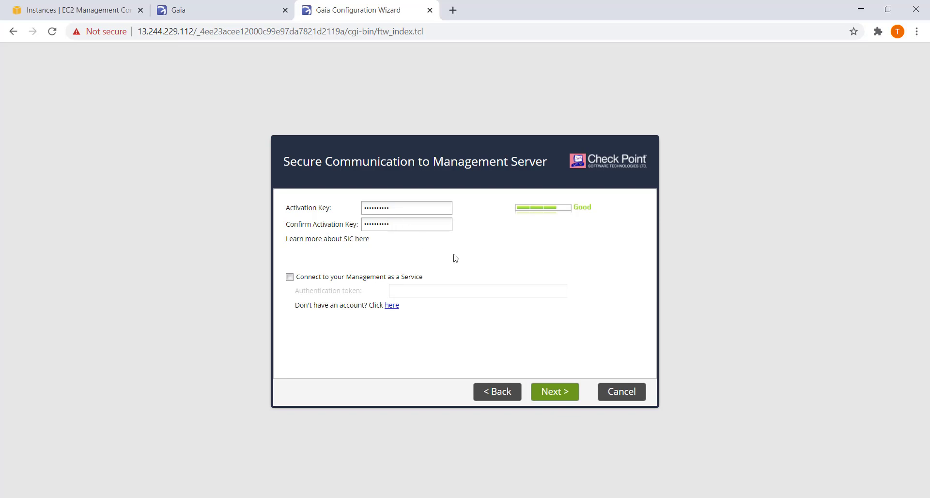
pyautogui.click(563, 399)
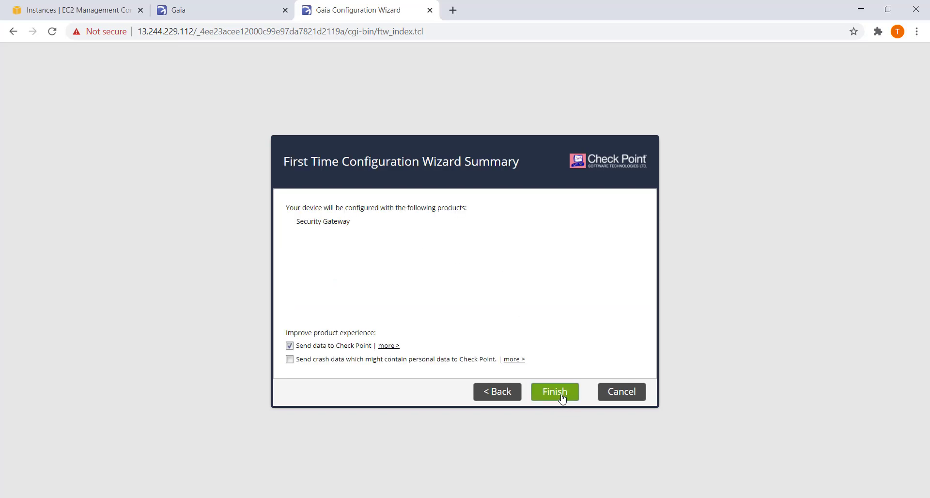
pyautogui.click(562, 399)
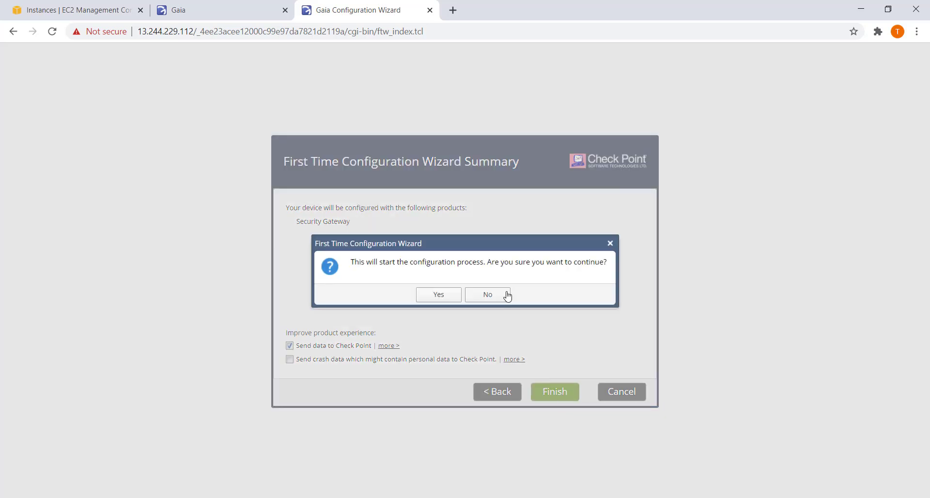
# Confirm starting the gateway configuration and return to the management server's Overview at 13.244.200.233.
pyautogui.click(442, 293)
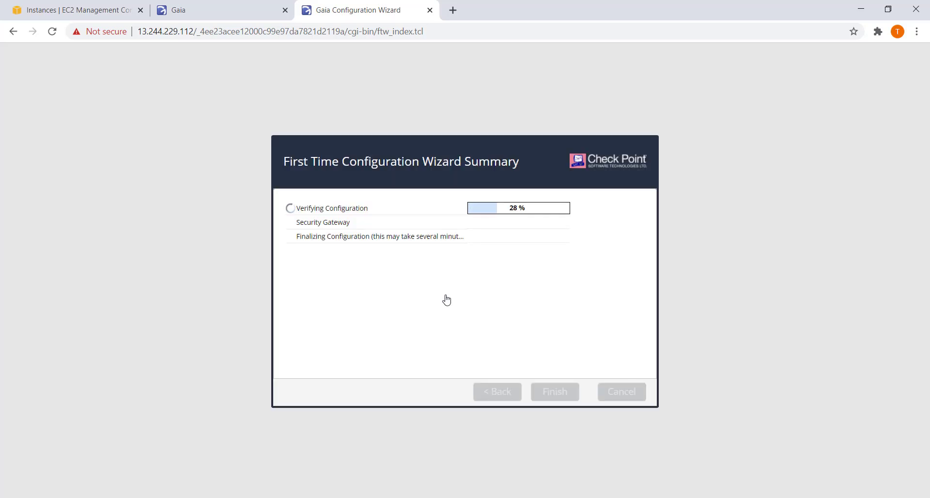
pyautogui.click(234, 12)
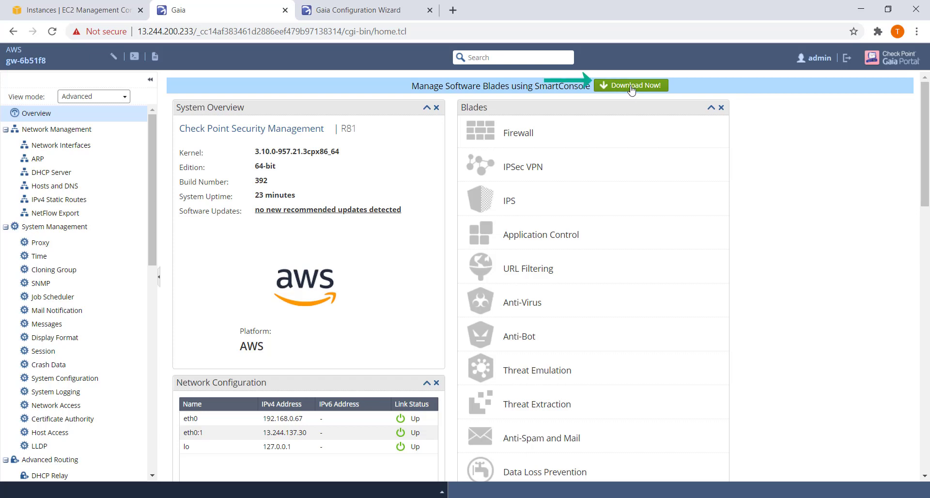
# Start downloading the SmartConsole installer, then pause the download.
pyautogui.click(631, 88)
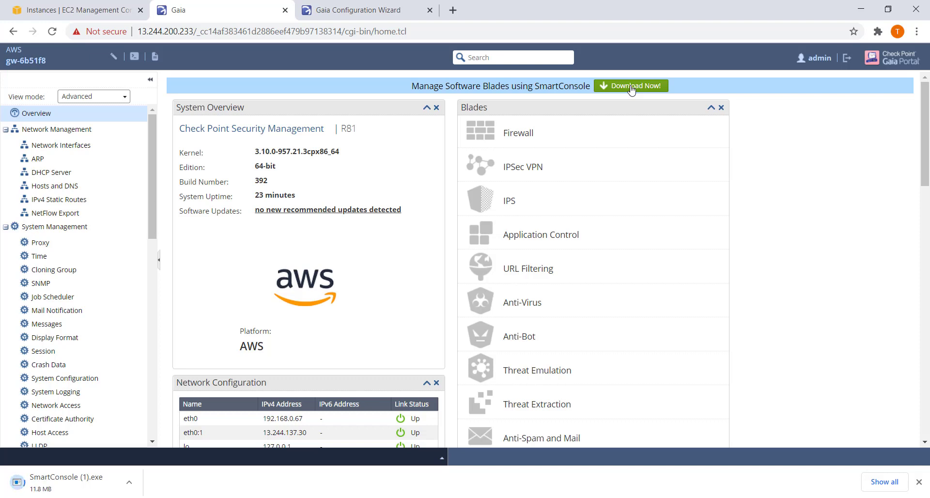
pyautogui.rightClick(89, 482)
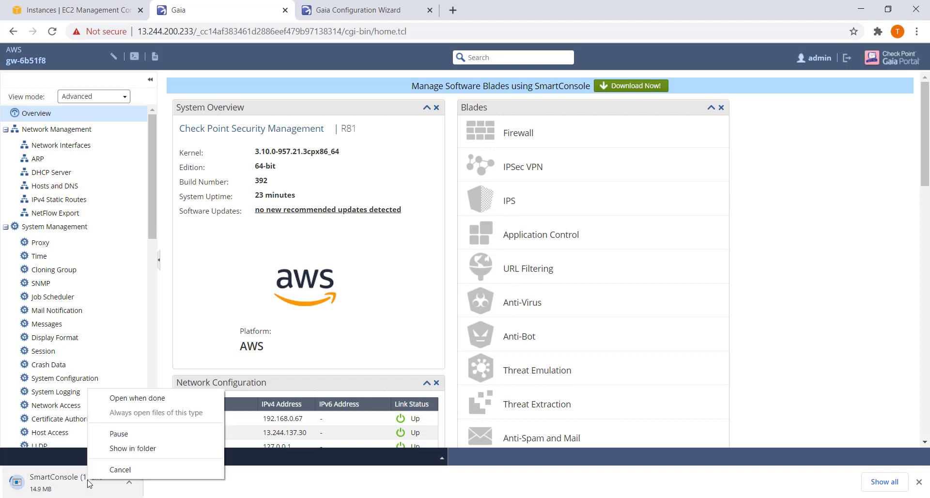
pyautogui.click(121, 434)
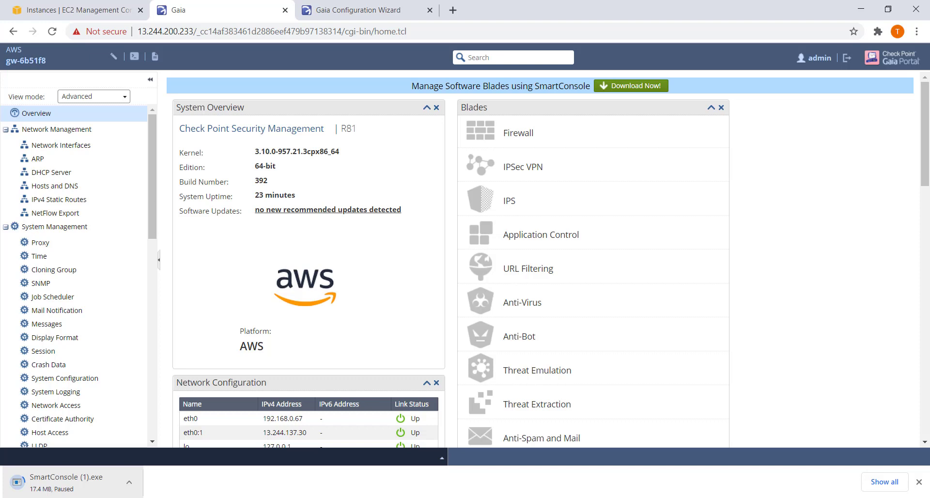
# Check the gateway's configuration progress, return to the management overview, and open Windows search.
pyautogui.click(360, 14)
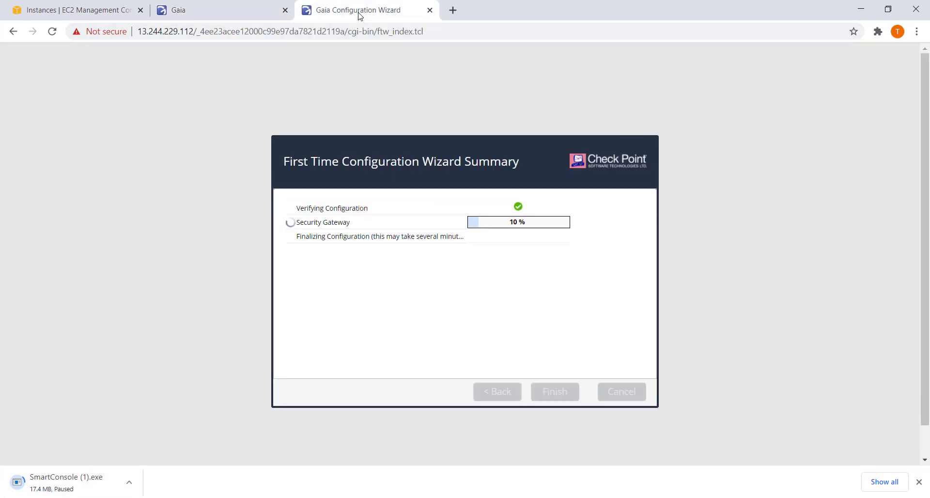
pyautogui.click(224, 17)
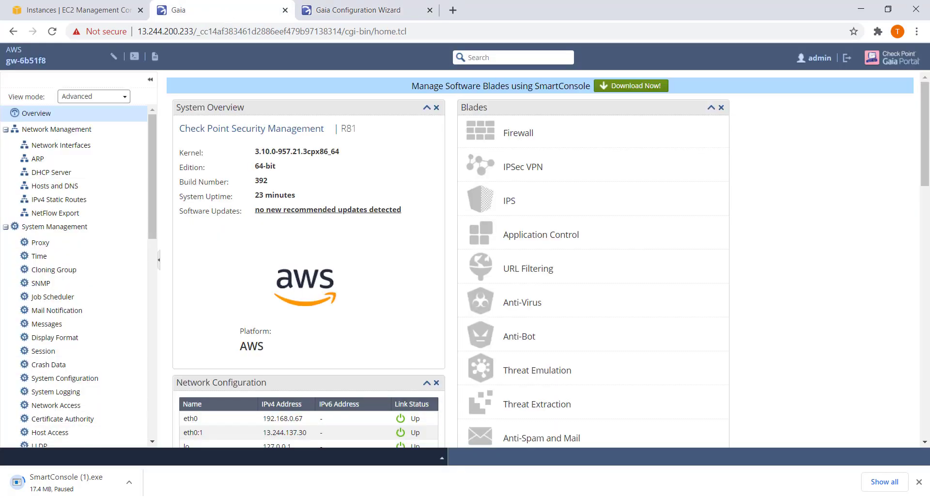
pyautogui.press('super+s')
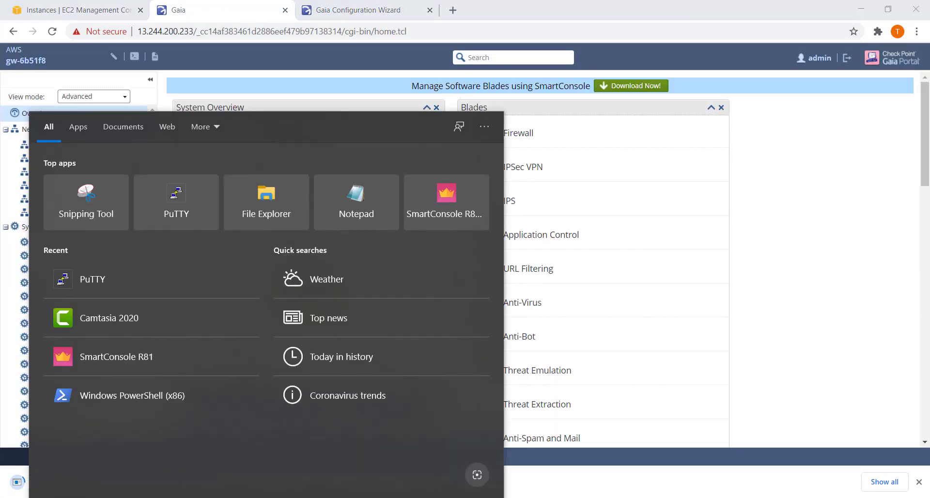
# Launch SmartConsole R81 and set its server address to 13.244.200.233.
pyautogui.write('r81')
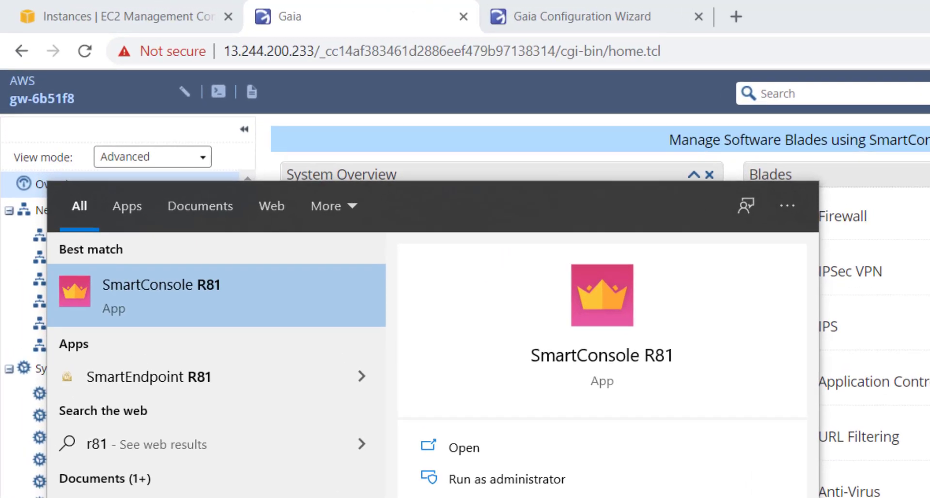
pyautogui.click(182, 286)
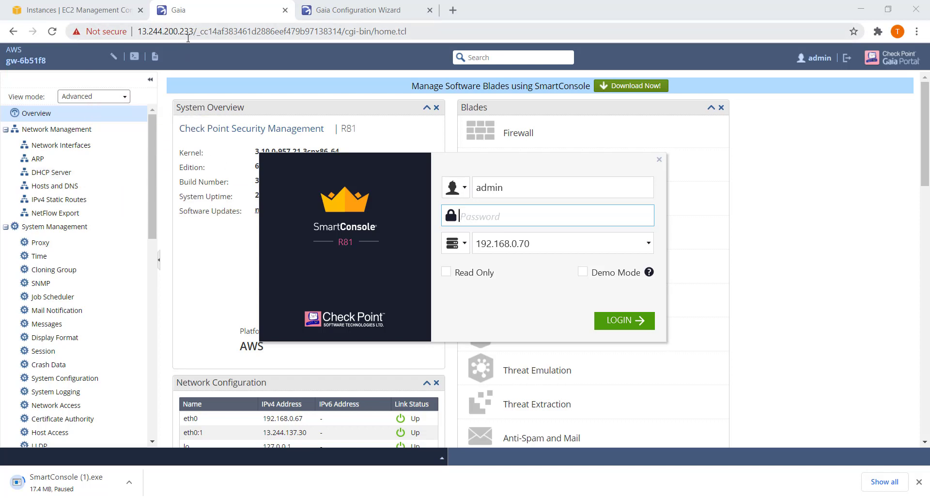
pyautogui.click(547, 243)
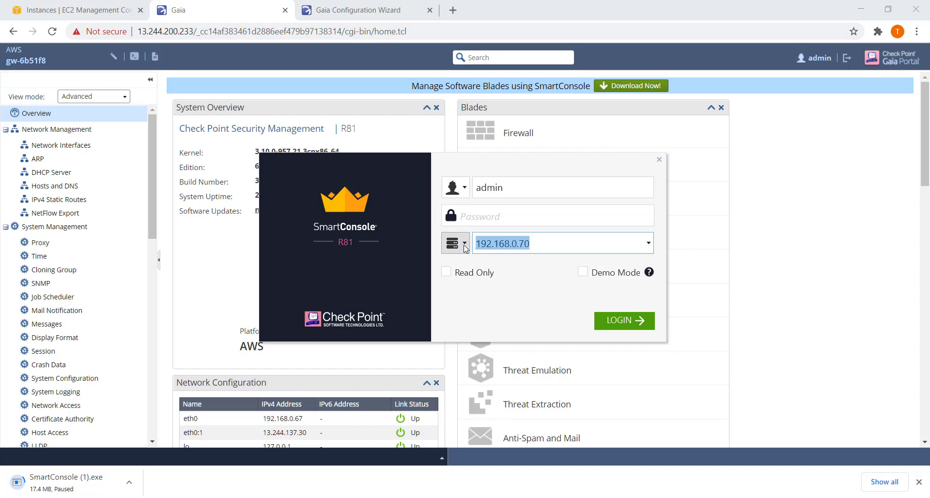
pyautogui.write('13')
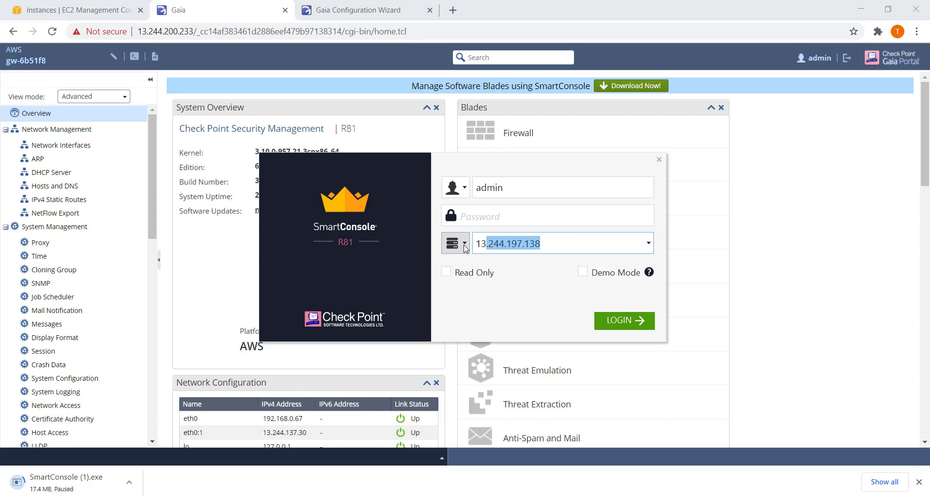
pyautogui.write('.244.200')
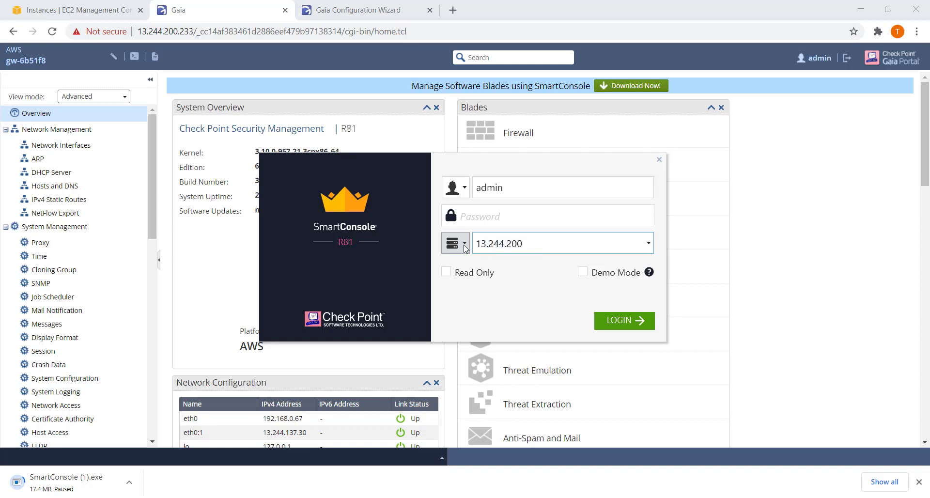
pyautogui.write('.233')
# Log in with the account password and accept the server fingerprint.
pyautogui.click(501, 216)
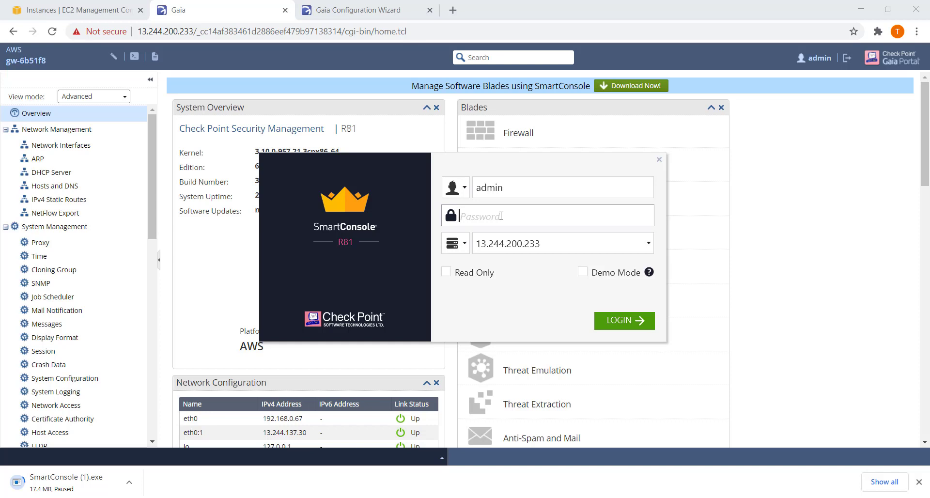
pyautogui.write('**********')
pyautogui.click(625, 321)
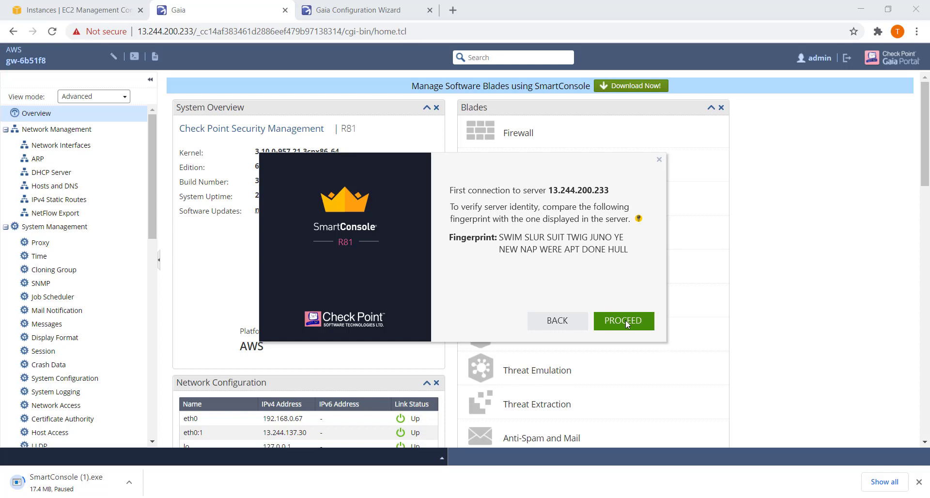
pyautogui.click(625, 322)
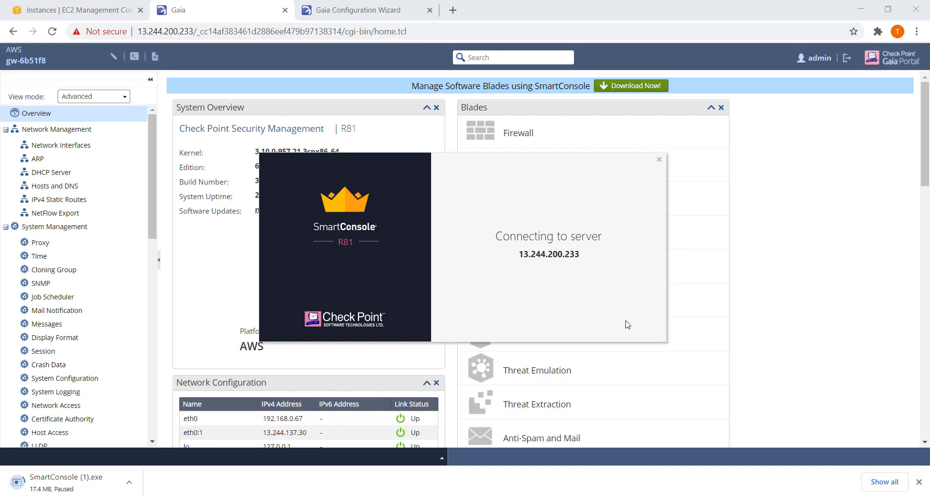
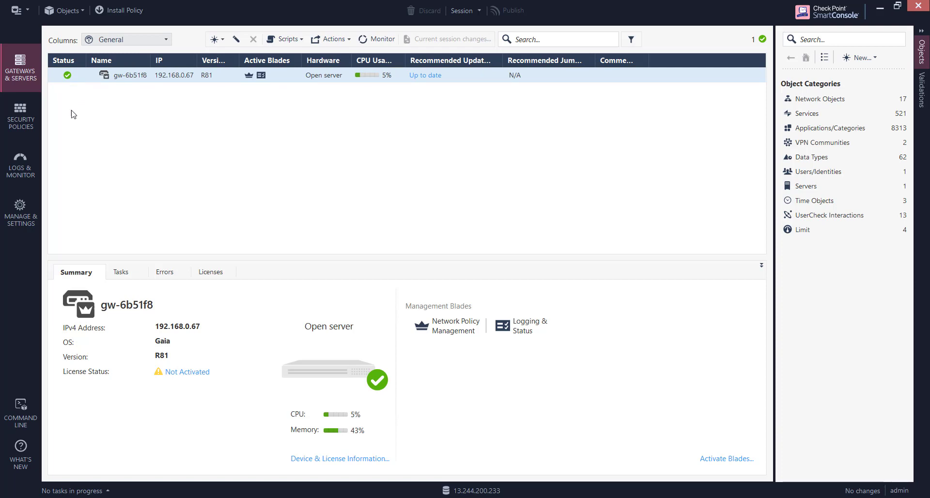
# Show the Access Control policy rule base, which holds only the default Cleanup rule.
pyautogui.click(20, 126)
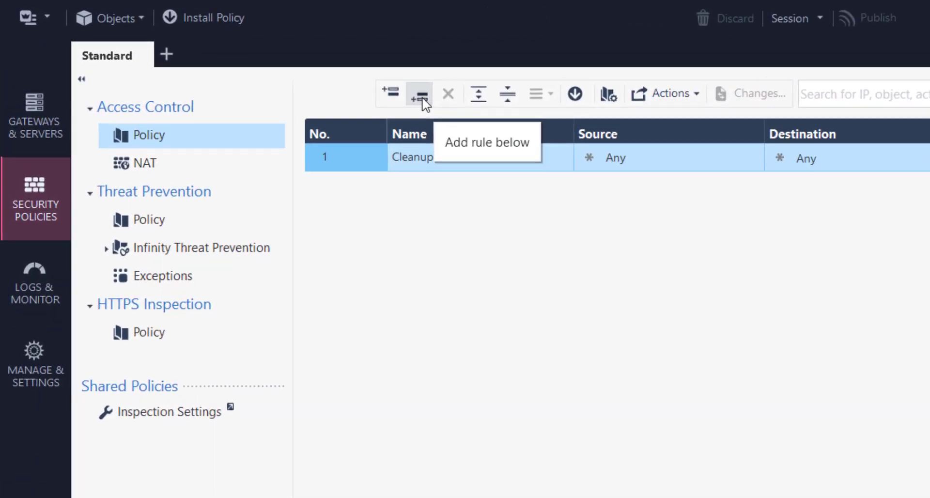
# Add a new rule below the Cleanup rule and set the Cleanup rule's action to Accept.
pyautogui.click(423, 98)
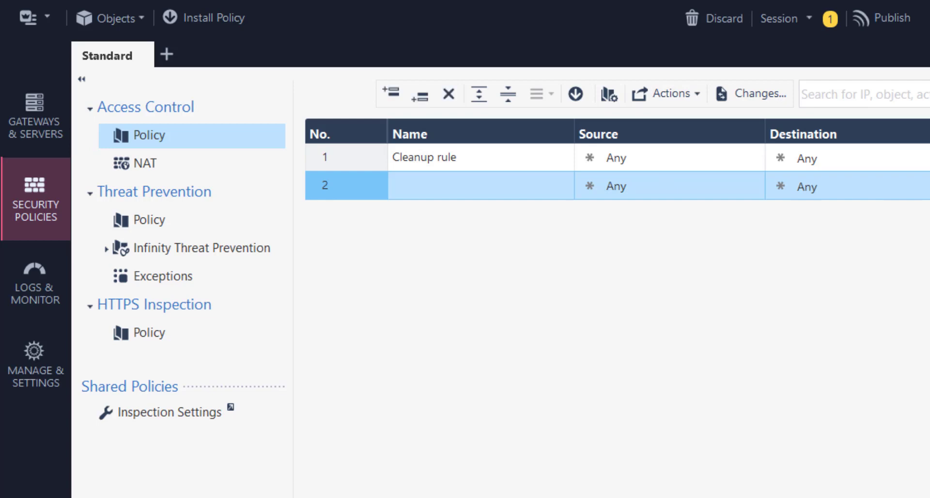
pyautogui.rightClick(904, 112)
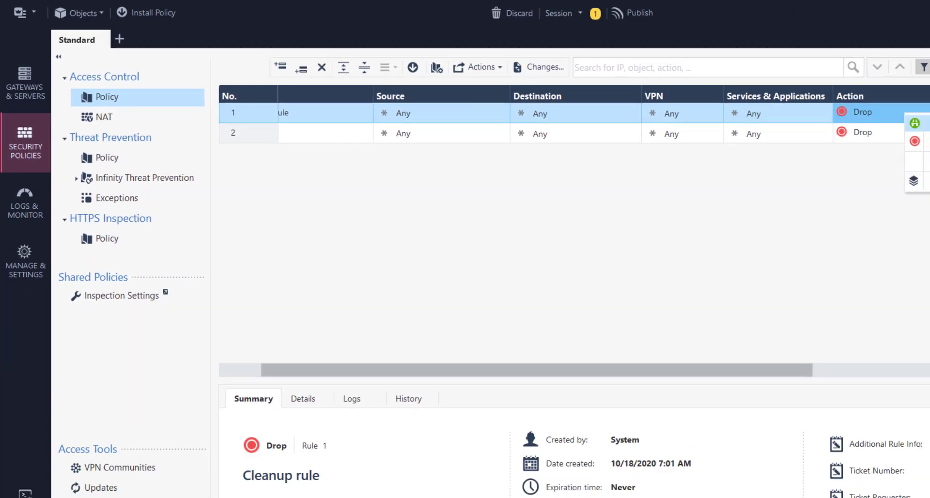
pyautogui.click(914, 123)
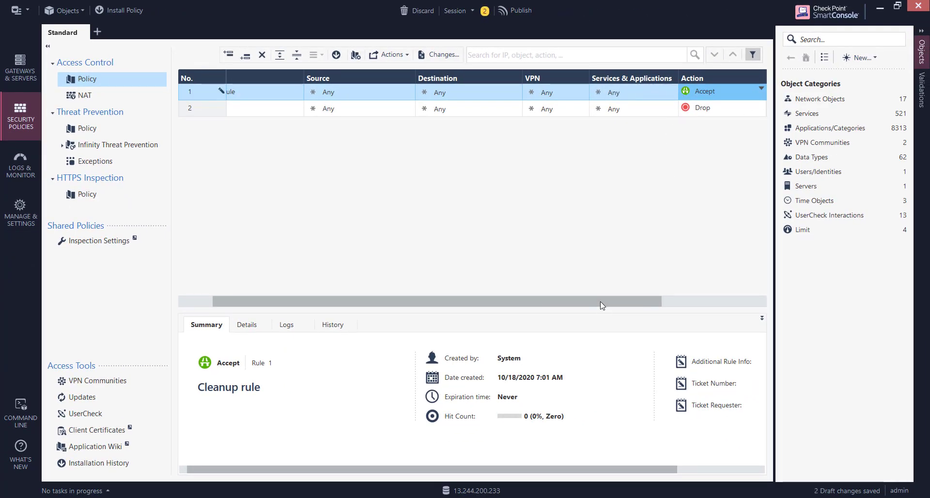
pyautogui.moveTo(634, 302); pyautogui.dragTo(725, 304)
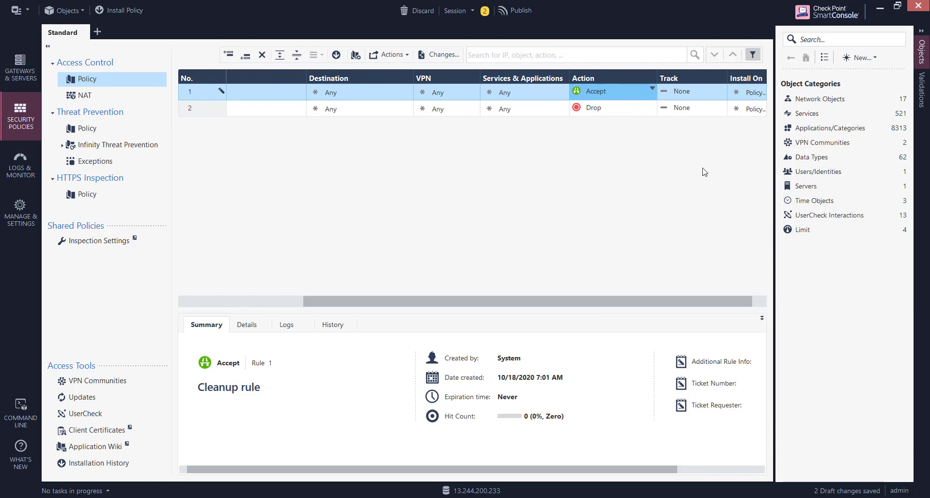
# Set tracking to Log for both the Cleanup rule and the new rule 2.
pyautogui.rightClick(716, 98)
pyautogui.click(742, 116)
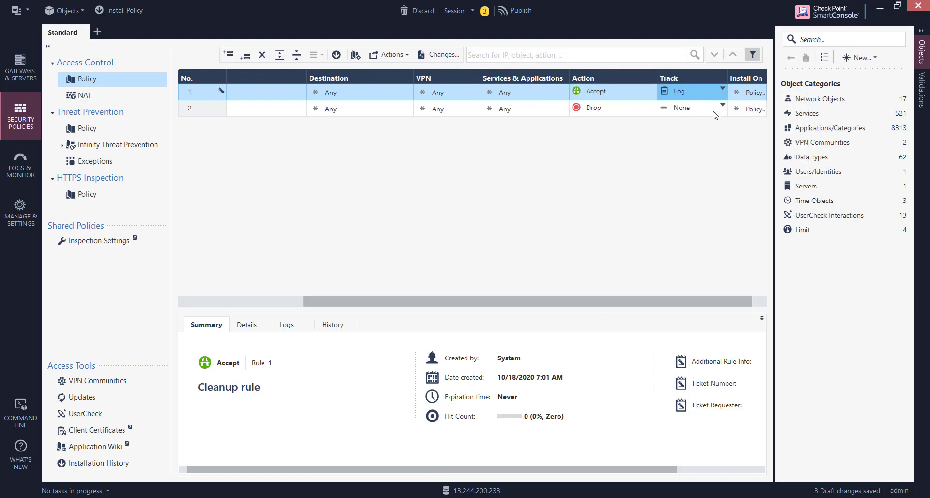
pyautogui.click(721, 107)
pyautogui.click(742, 130)
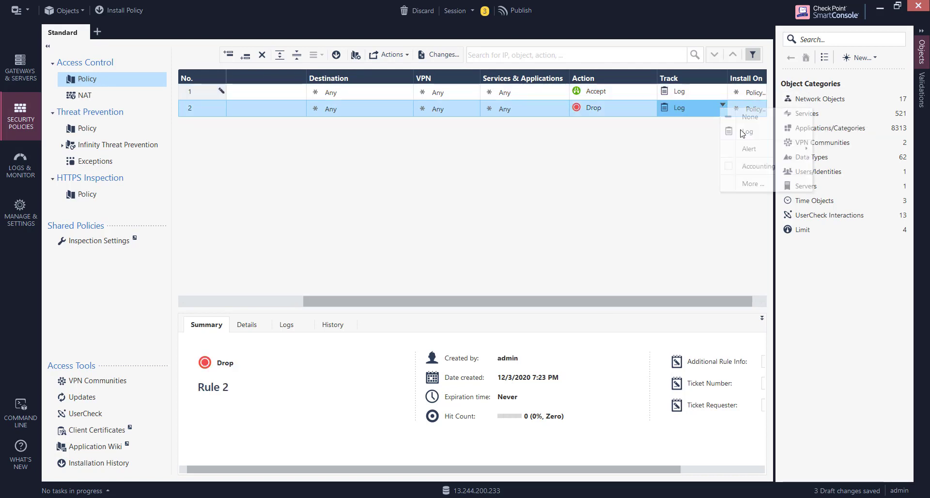
pyautogui.moveTo(590, 305); pyautogui.dragTo(379, 306)
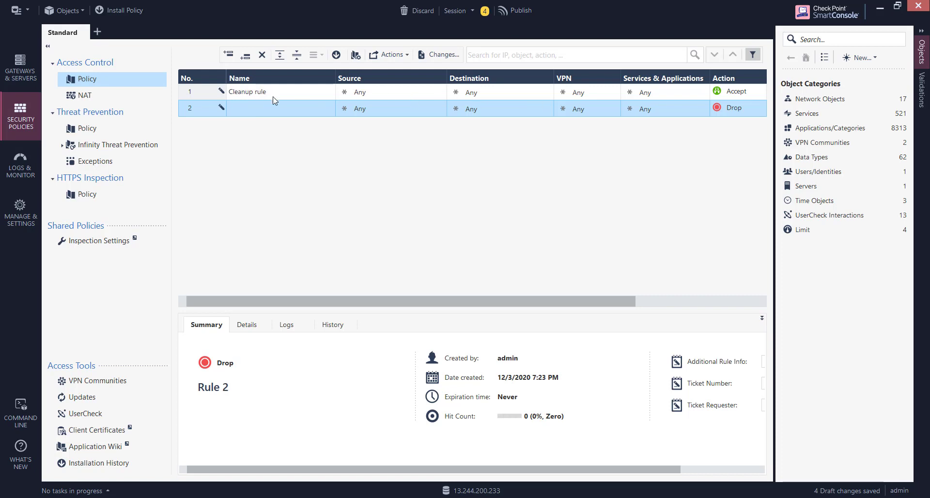
# Cut the new rule 2 and bring up the Cleanup rule's context menu.
pyautogui.rightClick(193, 111)
pyautogui.click(230, 167)
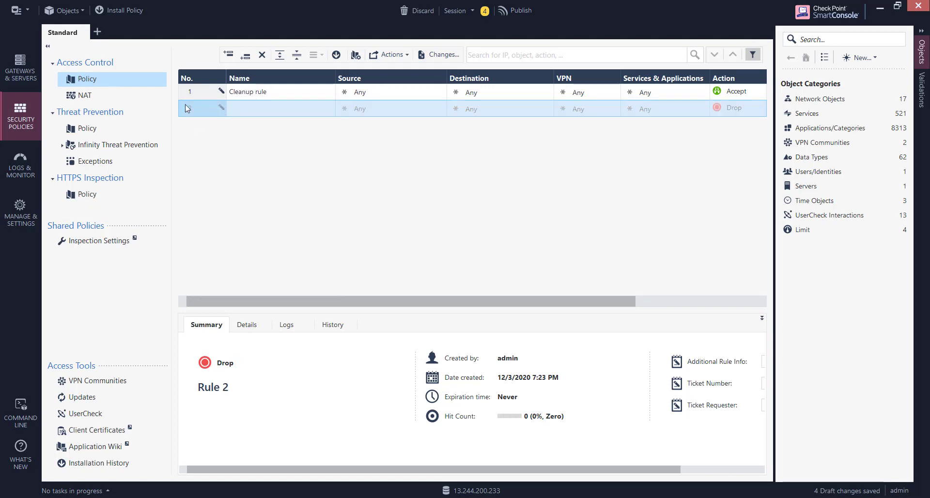
pyautogui.rightClick(187, 92)
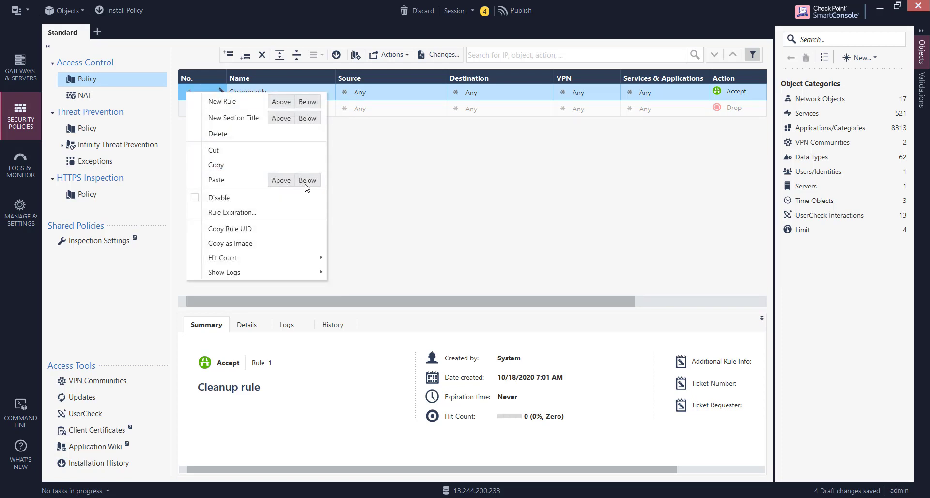
# Paste the cut rule above the Cleanup rule and change Cleanup's action to Drop.
pyautogui.click(280, 181)
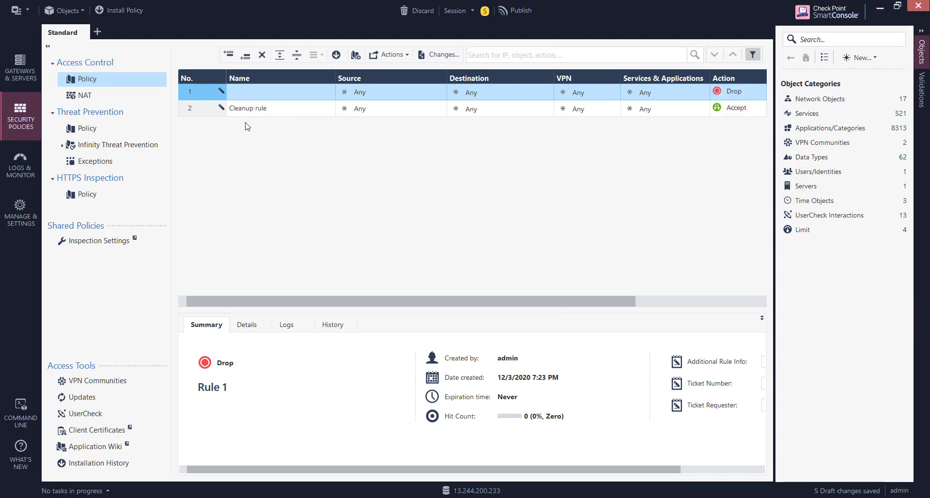
pyautogui.click(735, 109)
pyautogui.click(735, 109)
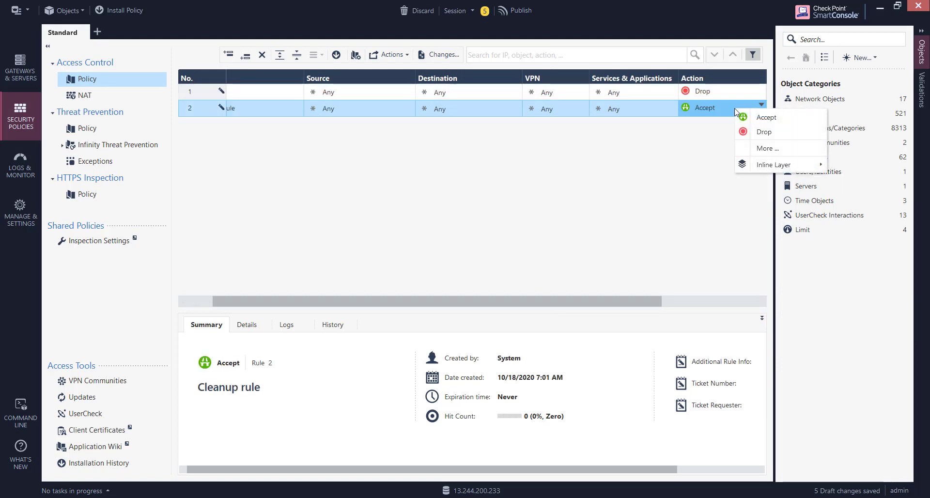
pyautogui.click(756, 131)
# Set rule 1's action to Accept, then view its destination object list without changing it.
pyautogui.click(703, 94)
pyautogui.click(703, 94)
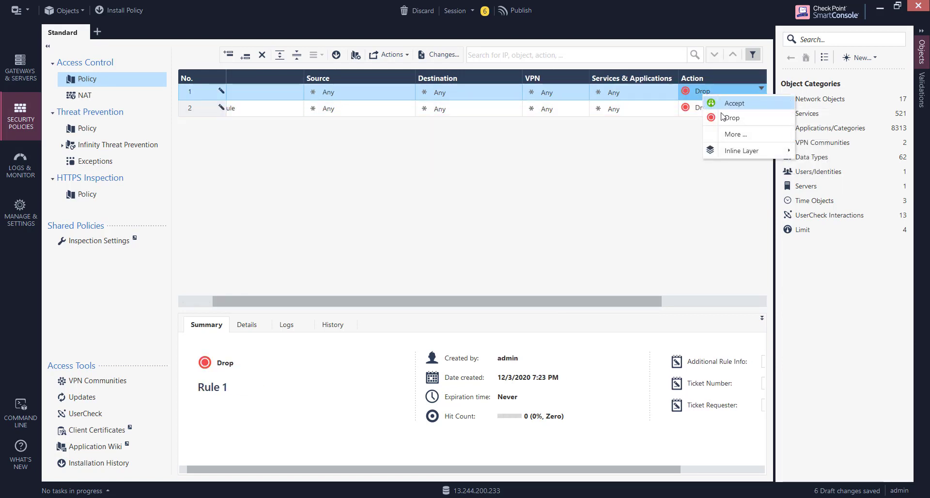
pyautogui.click(730, 103)
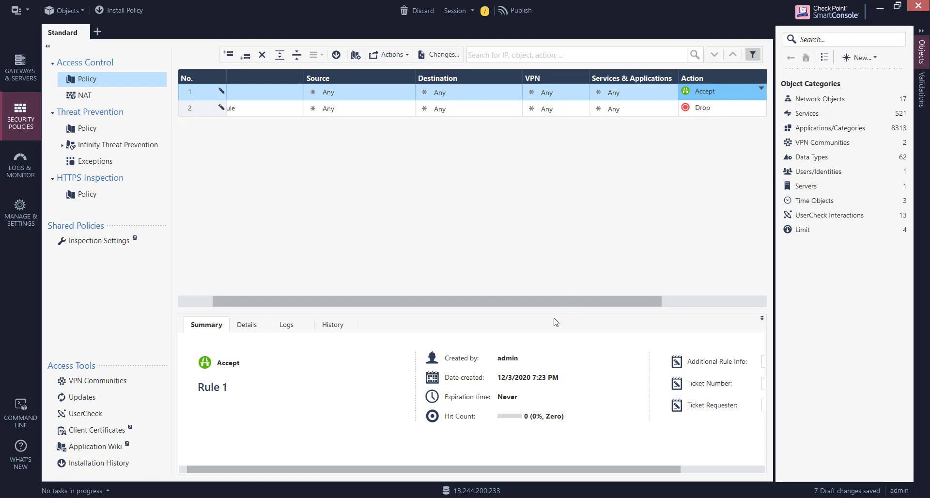
pyautogui.moveTo(545, 303); pyautogui.dragTo(393, 277)
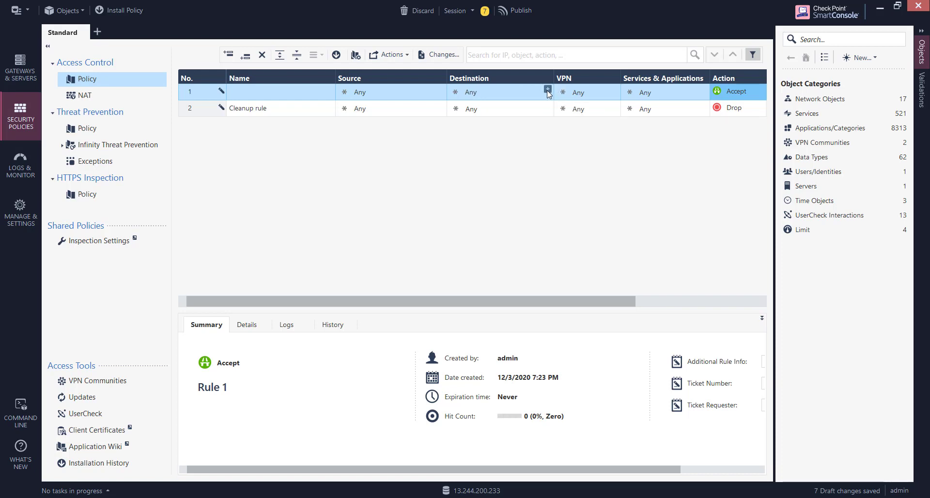
pyautogui.click(547, 90)
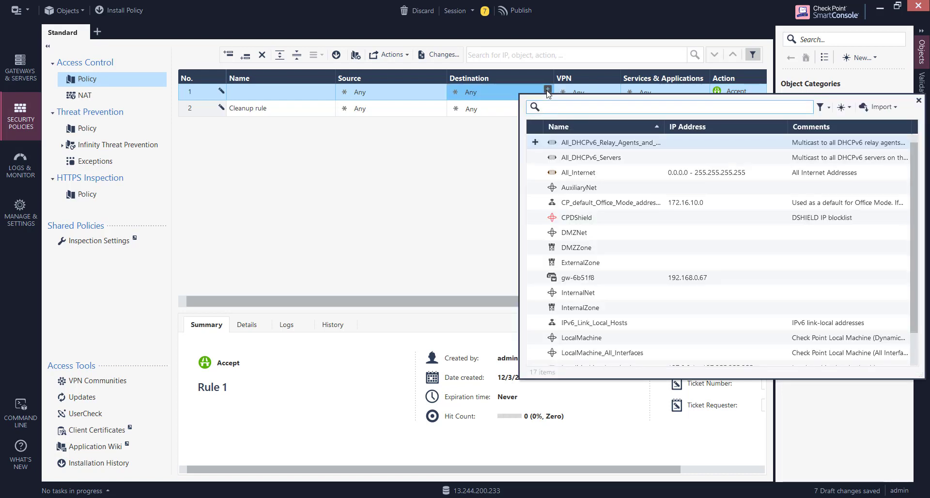
pyautogui.click(918, 101)
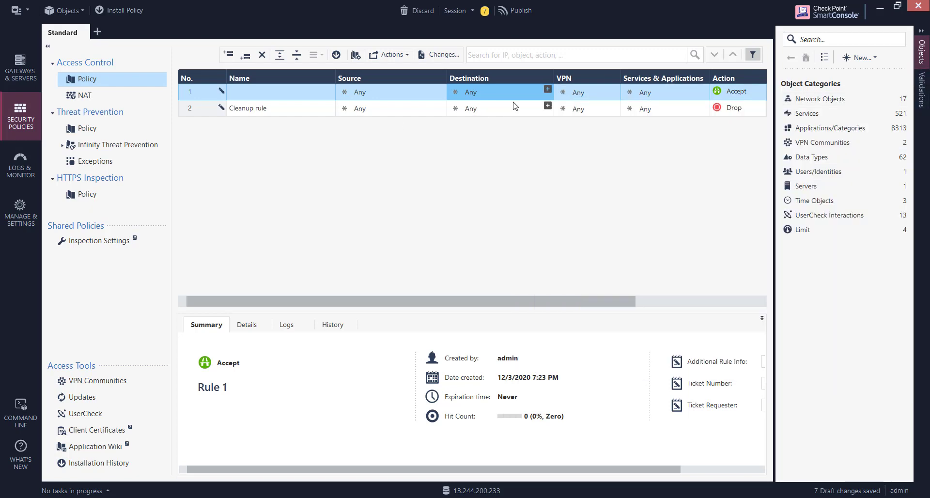
pyautogui.moveTo(533, 306)
pyautogui.mouseDown()
pyautogui.moveTo(646, 309)
pyautogui.moveTo(520, 296)
pyautogui.mouseUp()
# Publish the seven draft changes, then return to Gateways & Servers and widen the Name column.
pyautogui.click(522, 13)
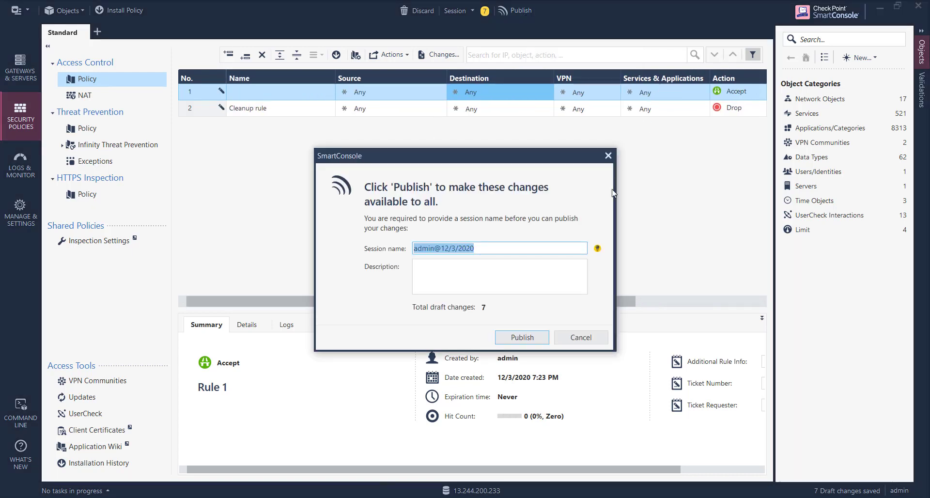
pyautogui.click(531, 338)
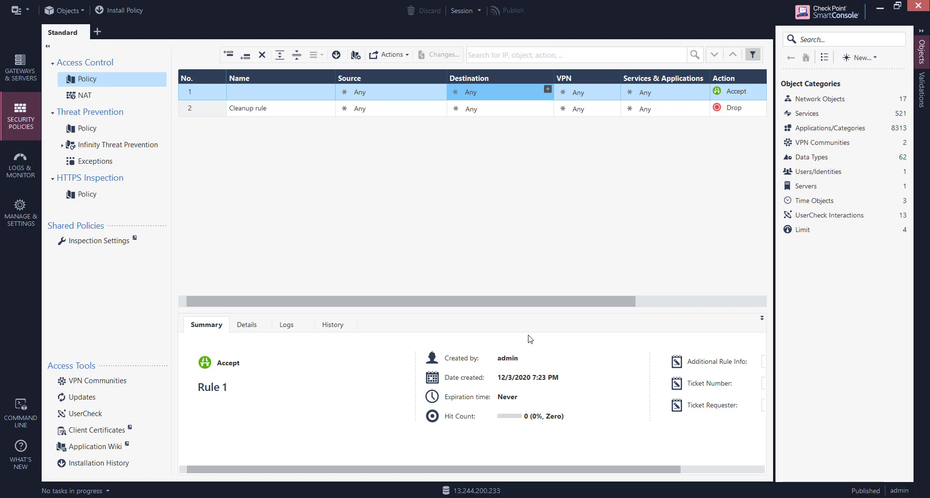
pyautogui.click(20, 73)
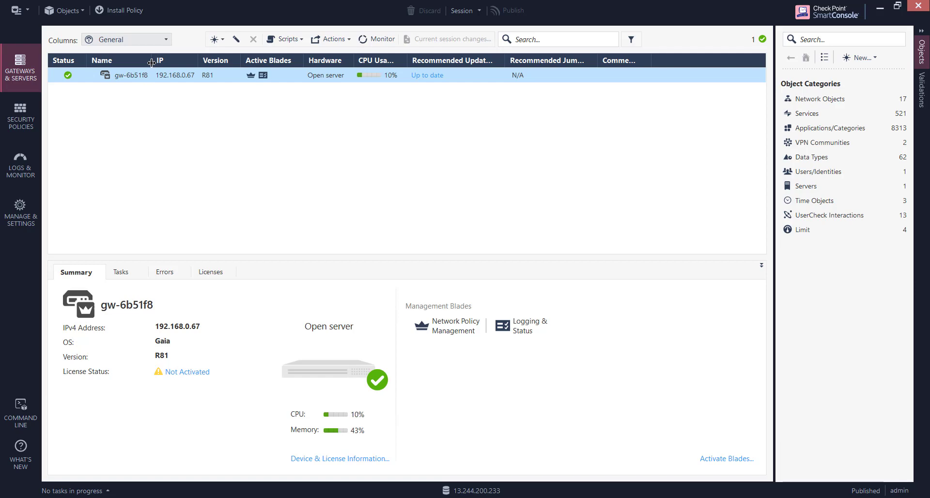
pyautogui.moveTo(151, 63); pyautogui.dragTo(189, 62)
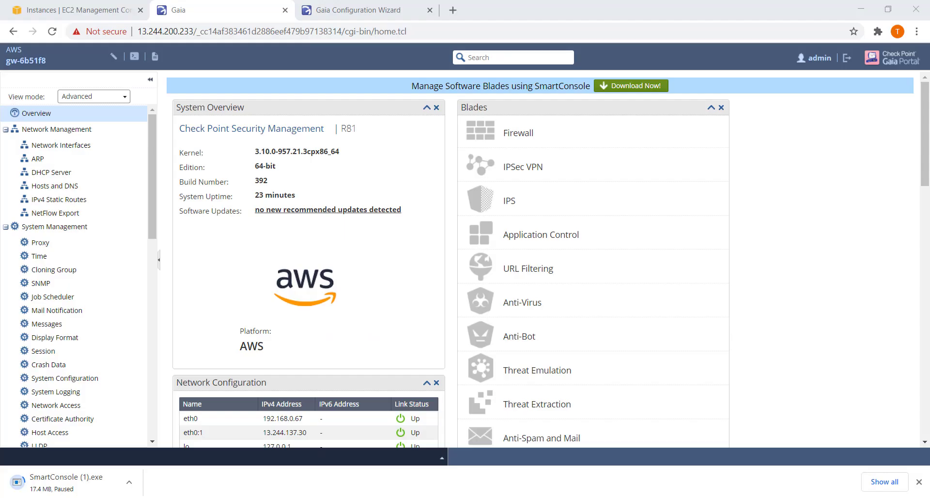
# Reboot the gateway to finish first-time setup, then log in to Gaia Portal as admin.
pyautogui.click(364, 11)
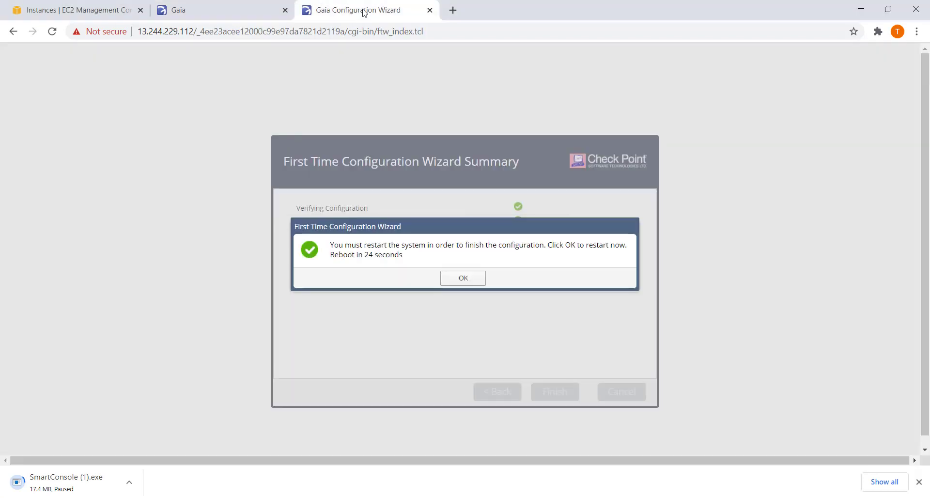
pyautogui.click(463, 278)
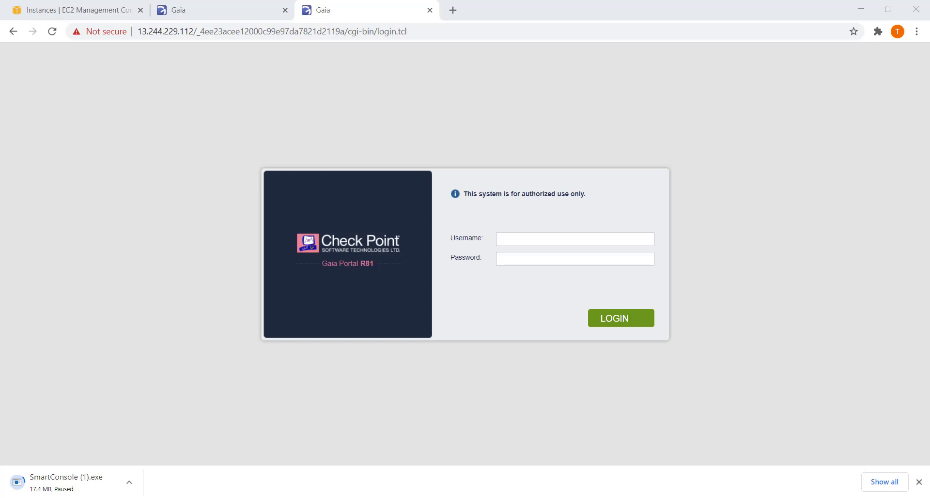
pyautogui.click(508, 238)
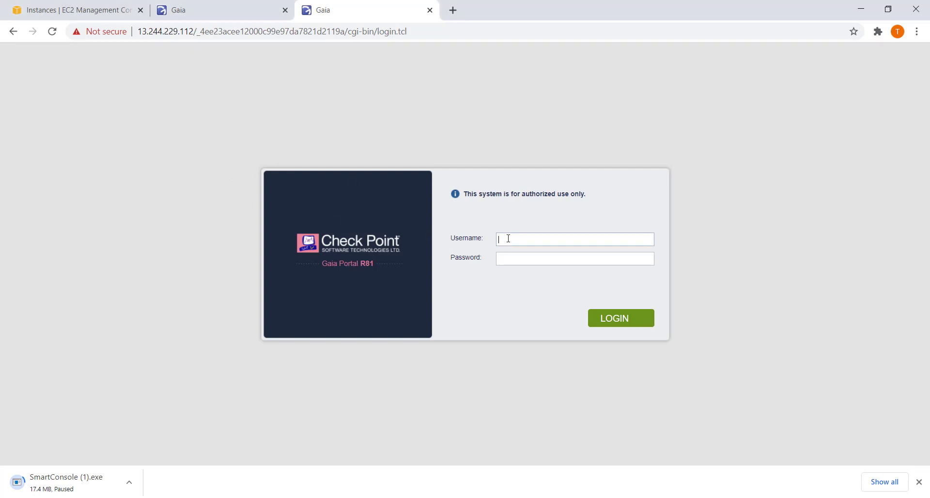
pyautogui.write('admin')
pyautogui.press('Tab')
pyautogui.press('Return')
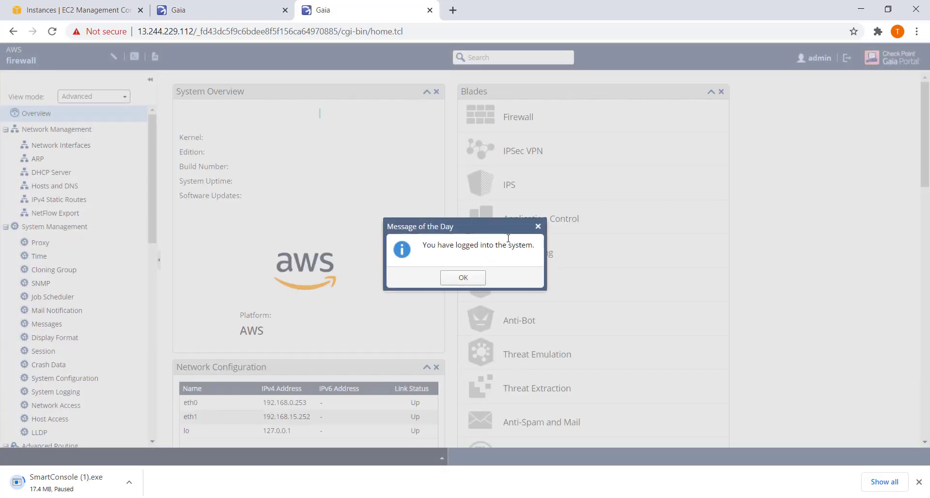
pyautogui.click(468, 278)
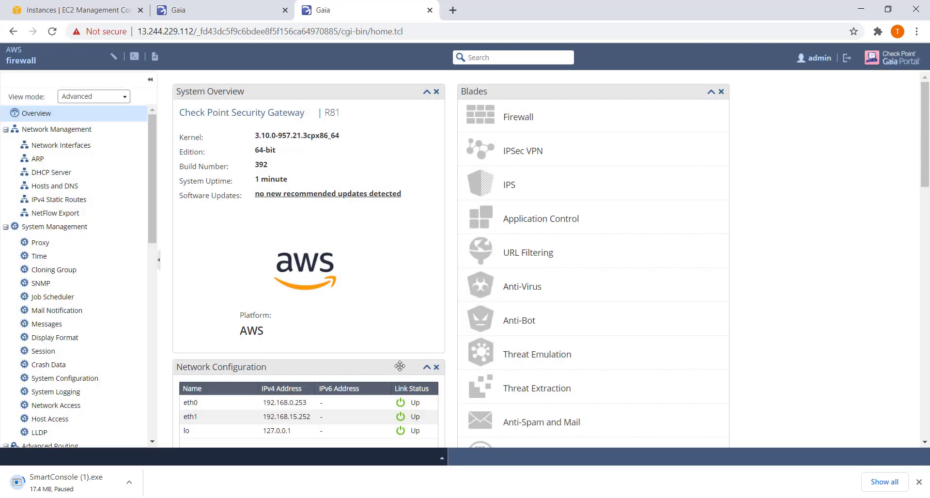
# View the firewall's IPv4 static routes, showing the default route via 192.168.0.1.
pyautogui.scroll(-4, 370, 290)
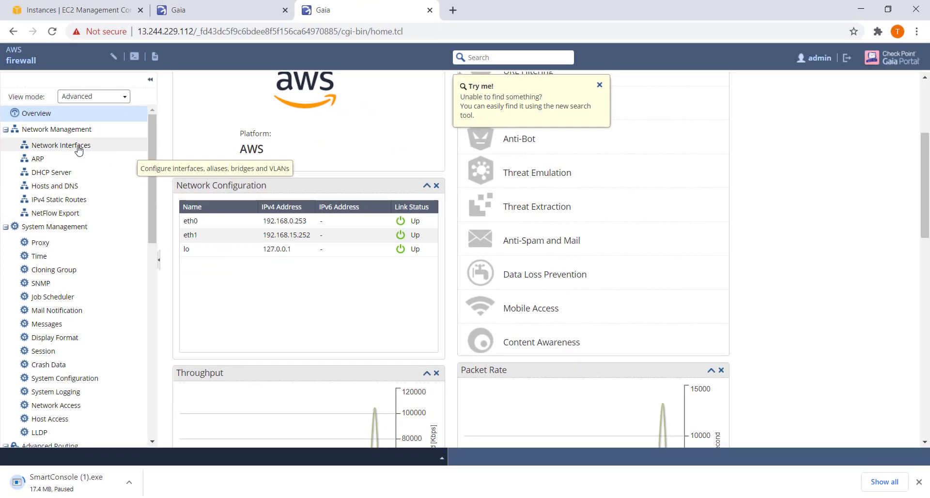
pyautogui.click(65, 202)
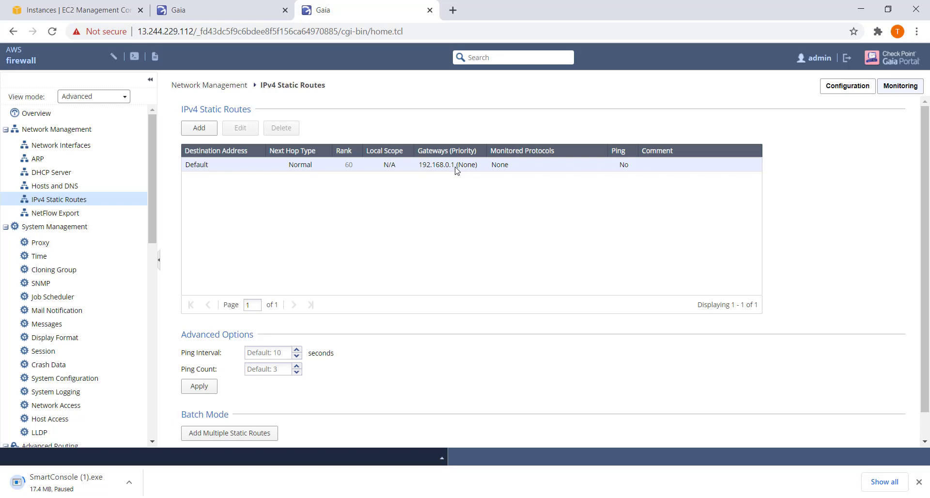
pyautogui.moveTo(153, 202); pyautogui.dragTo(162, 423)
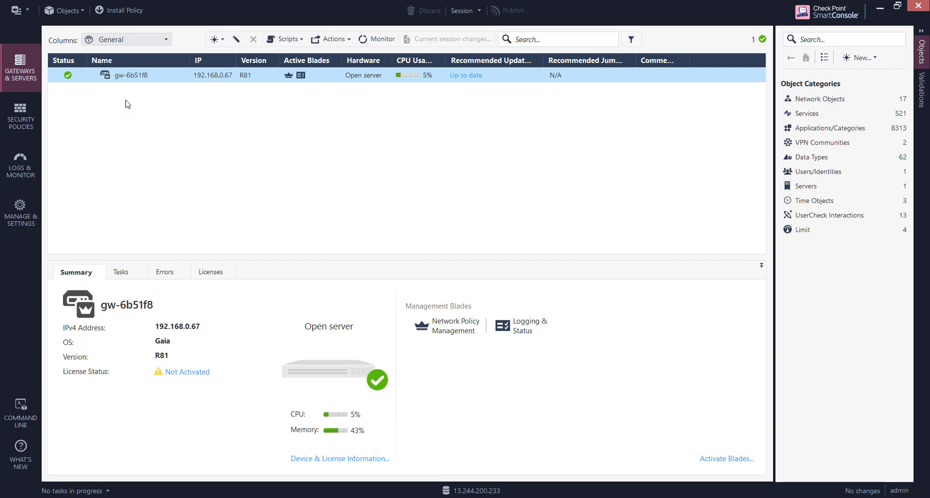
# List the Gateways and Servers objects and start creating a new Security Gateway.
pyautogui.click(823, 100)
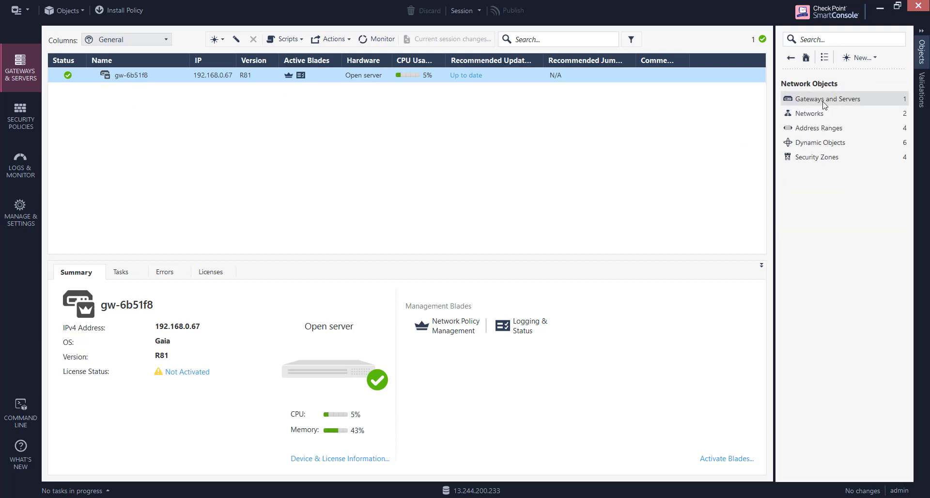
pyautogui.click(831, 102)
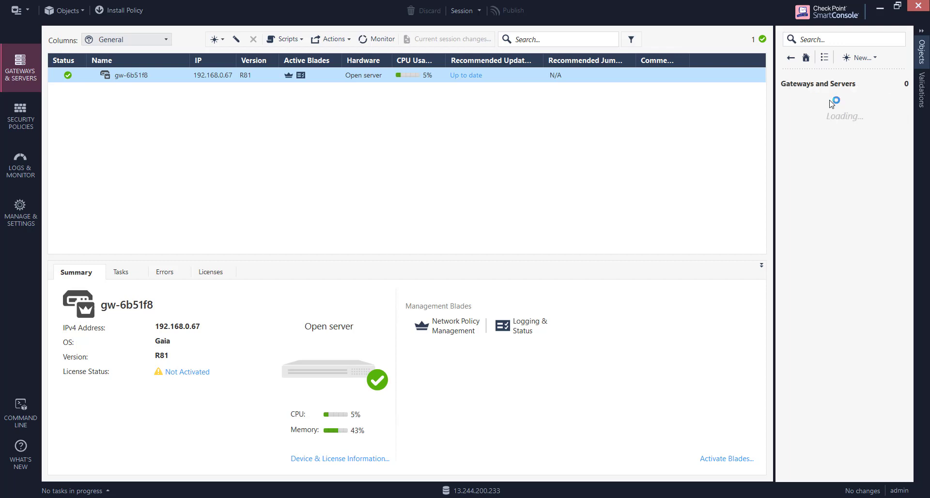
pyautogui.click(828, 102)
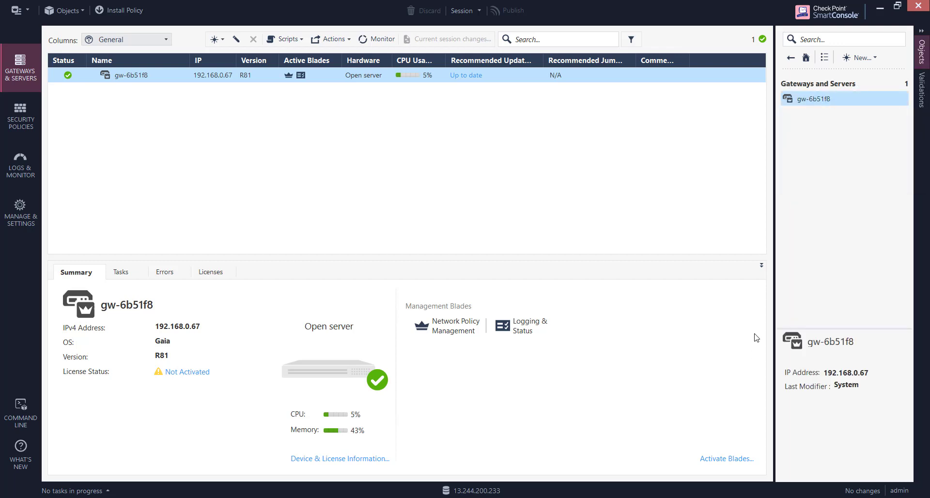
pyautogui.click(868, 58)
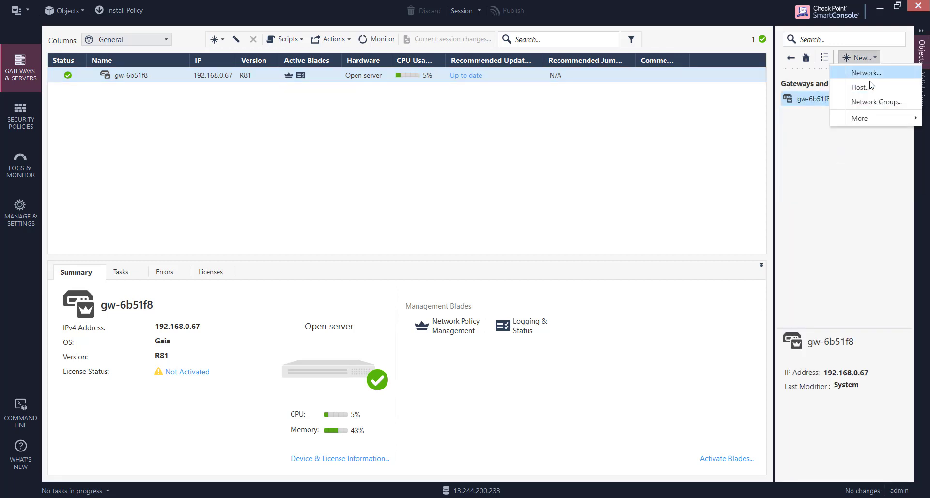
pyautogui.moveTo(882, 126)
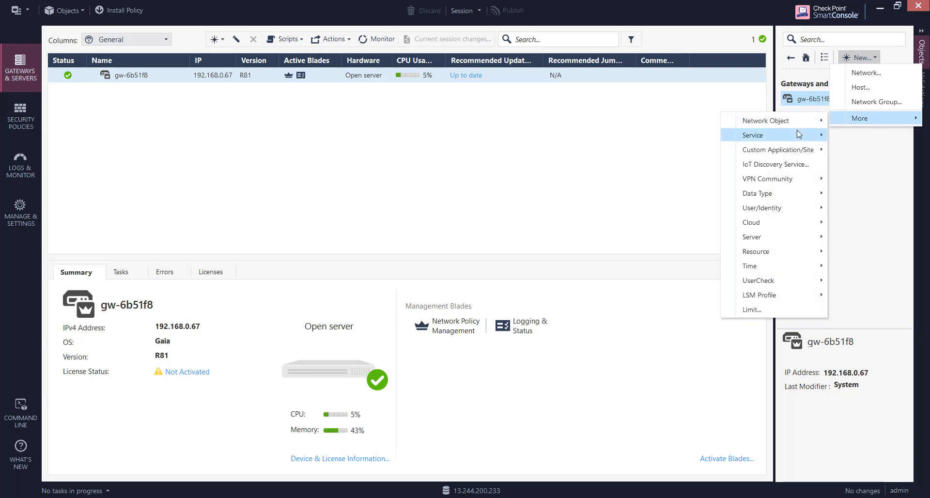
pyautogui.moveTo(799, 134)
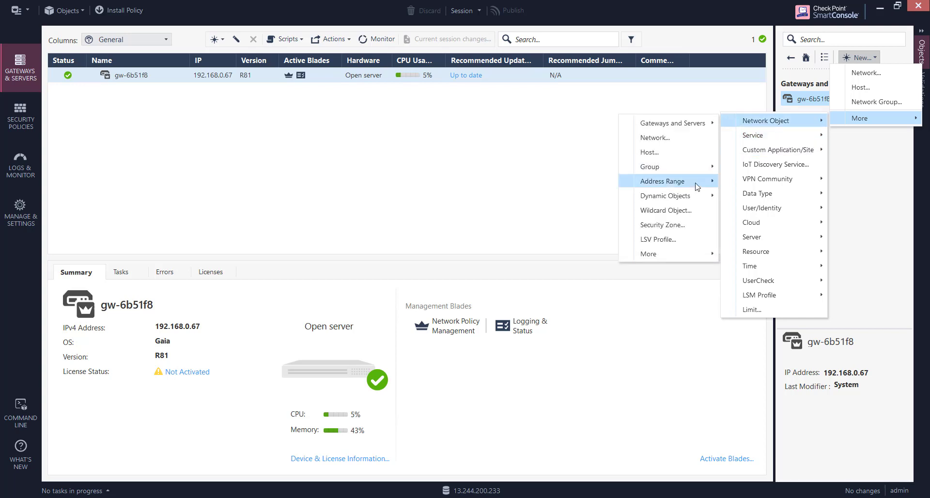
pyautogui.moveTo(692, 126)
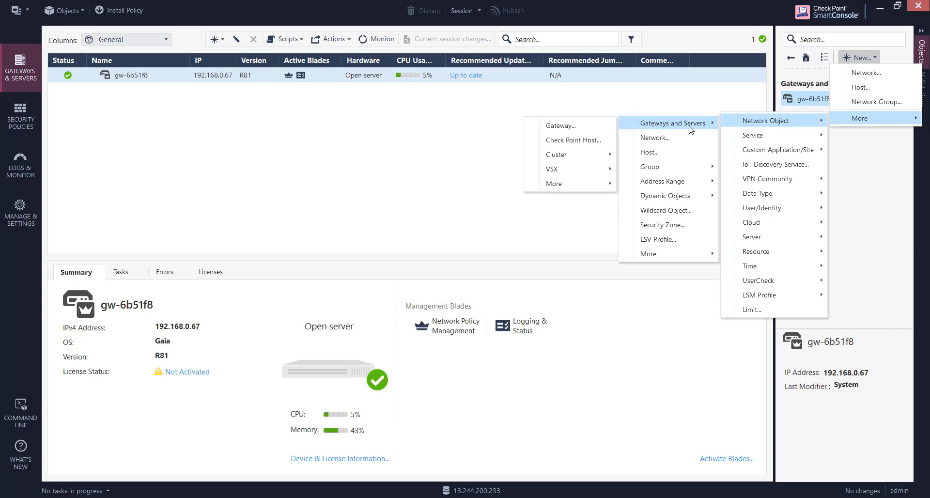
pyautogui.click(568, 127)
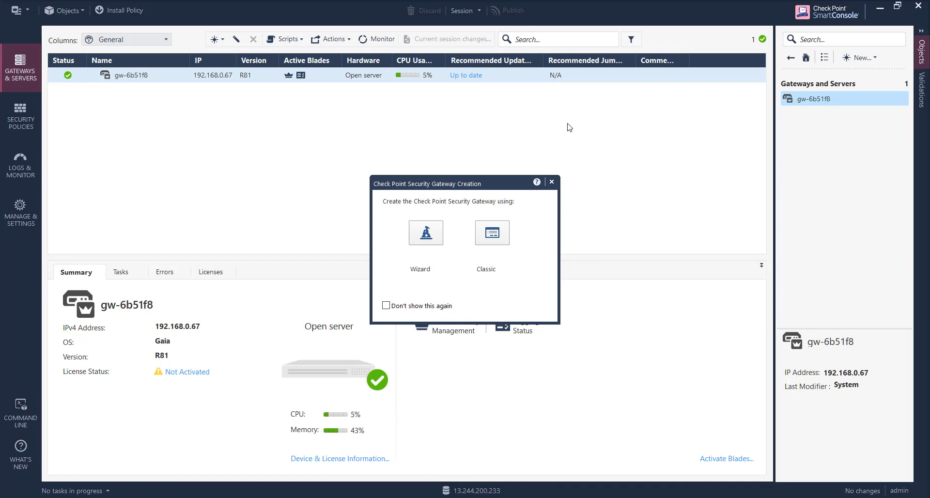
# Choose Classic setup, name the gateway fwnode1 at 192.168.0.253, and attempt interface retrieval with topology.
pyautogui.click(493, 233)
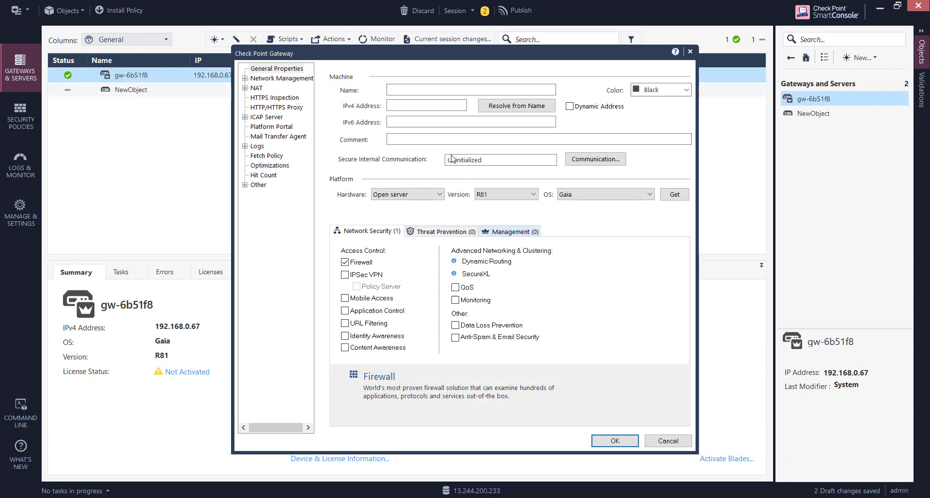
pyautogui.click(411, 90)
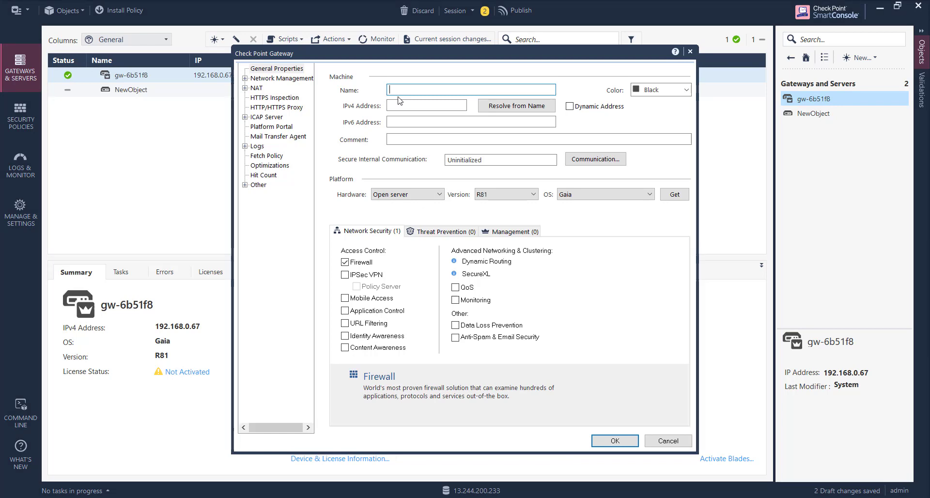
pyautogui.write('fw1')
pyautogui.click(399, 103)
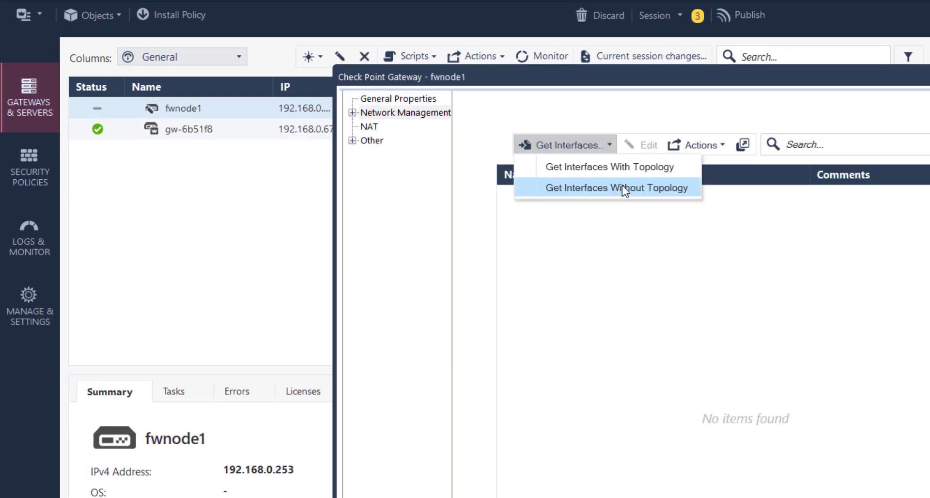
pyautogui.click(620, 167)
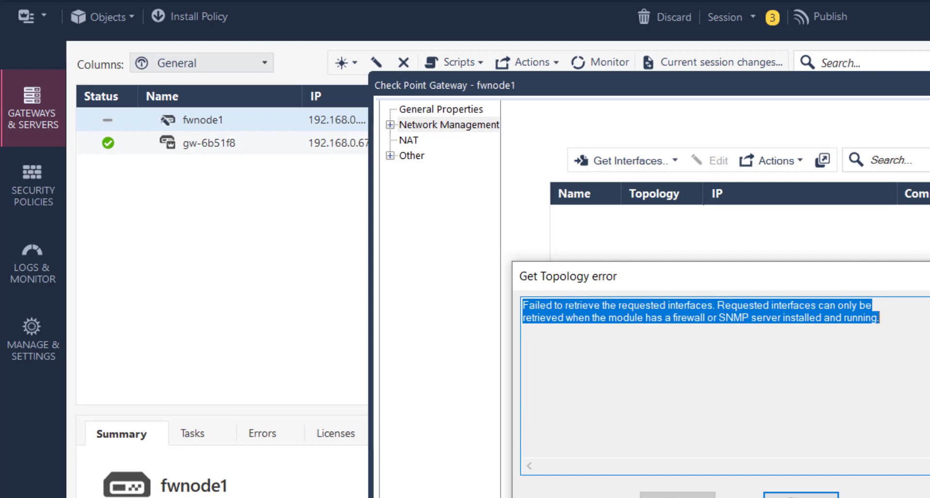
# Dismiss the error, enable the Firewall blade, and save fwnode1 past the interface and OS warnings.
pyautogui.press('Return')
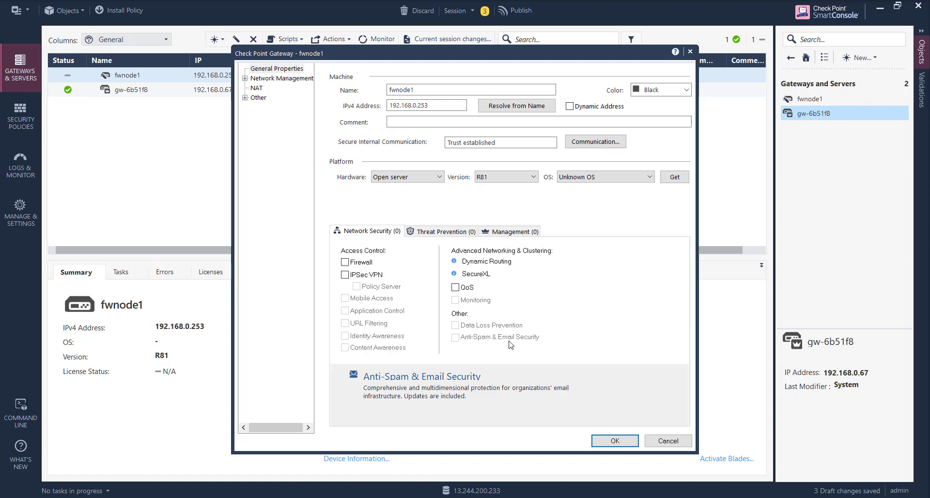
pyautogui.click(345, 262)
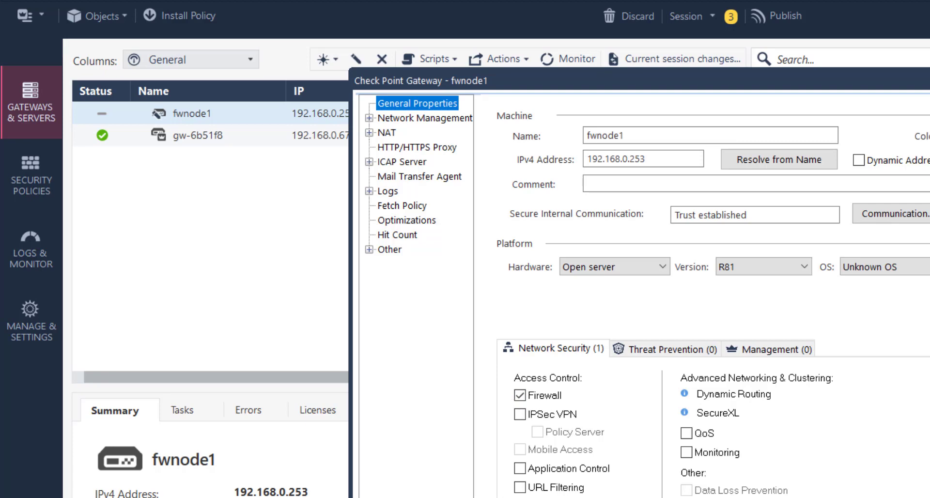
pyautogui.click(696, 497)
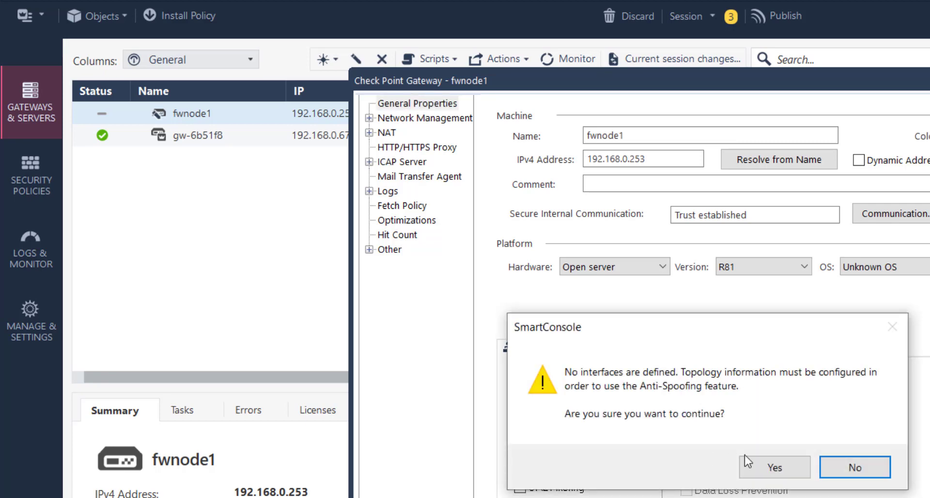
pyautogui.click(764, 473)
pyautogui.click(764, 473)
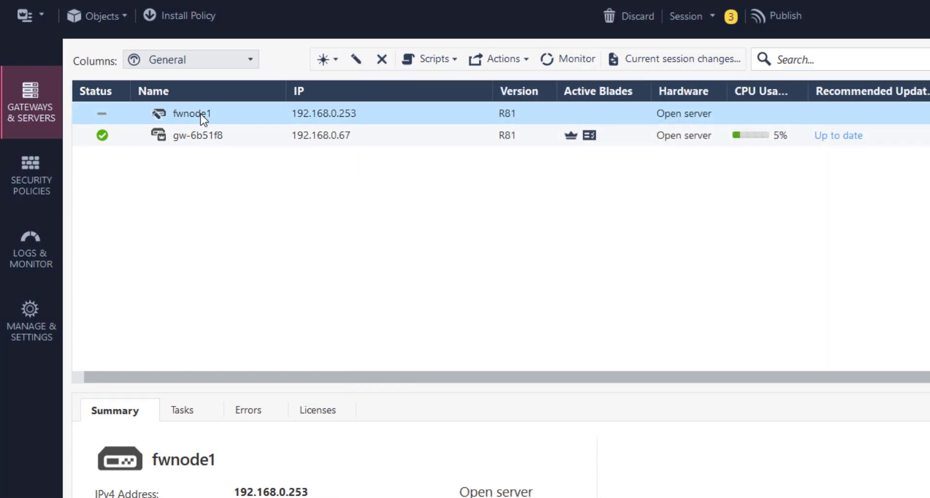
# Retrieve fwnode1's interfaces with topology, returning eth0 192.168.0.253 and eth1 192.168.15.252.
pyautogui.doubleClick(201, 115)
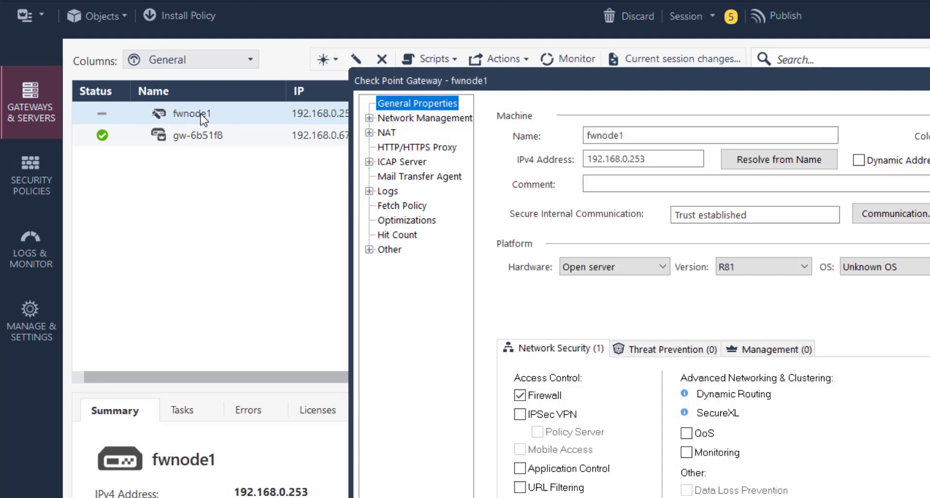
pyautogui.click(411, 118)
pyautogui.click(601, 150)
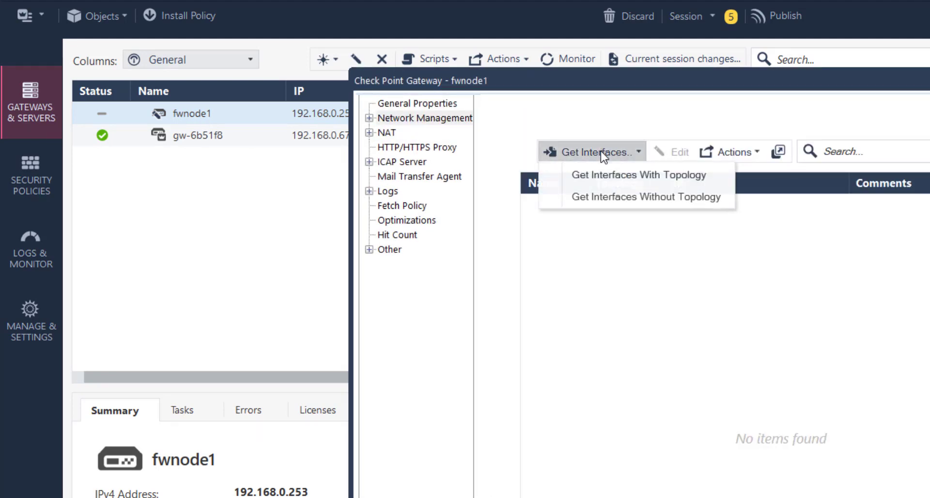
pyautogui.click(646, 175)
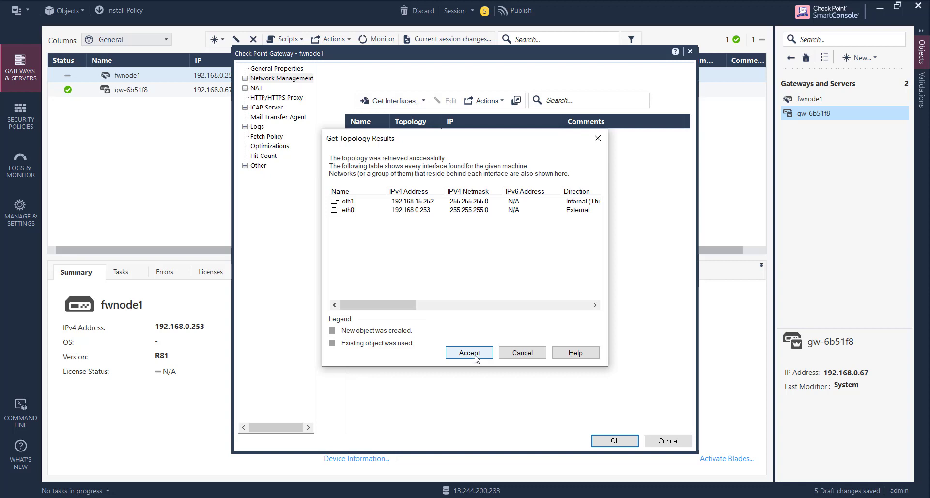
# Accept fwnode1's retrieved topology, review eth1's settings (This Network, 192.168.15.252/24), and save the gateway.
pyautogui.click(476, 358)
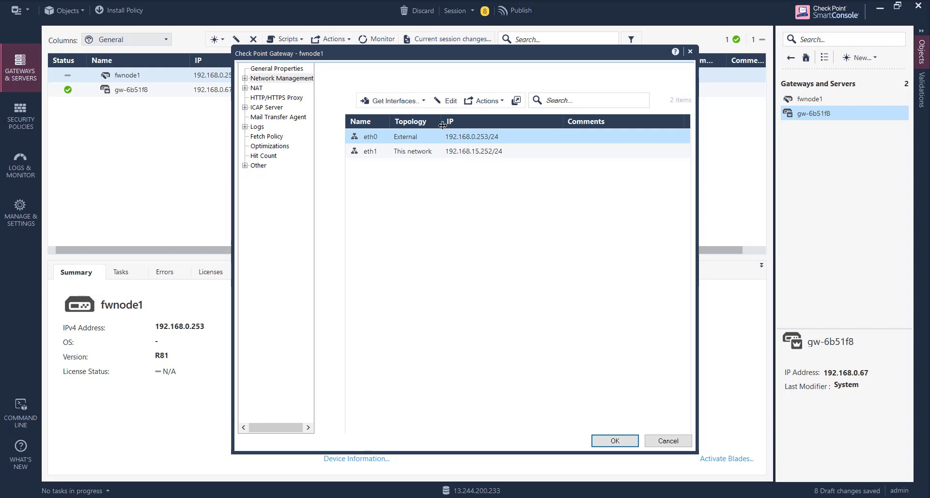
pyautogui.moveTo(442, 125); pyautogui.dragTo(482, 127)
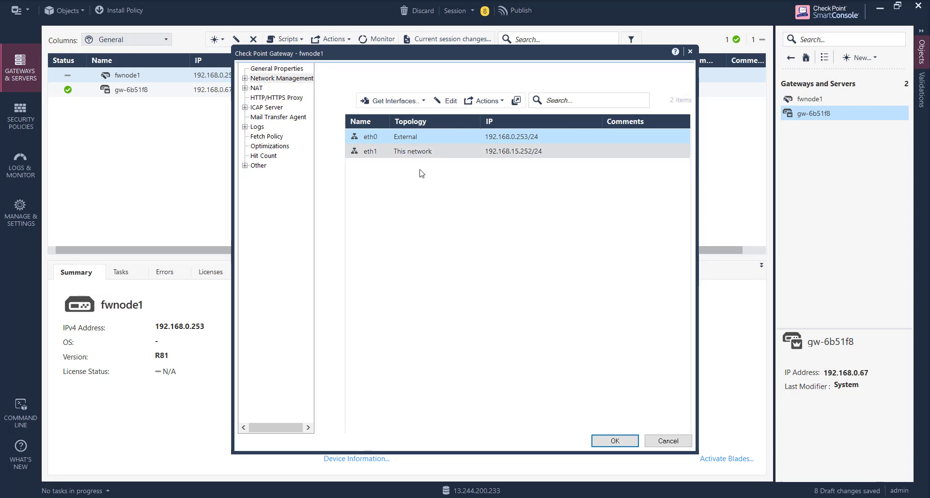
pyautogui.click(420, 152)
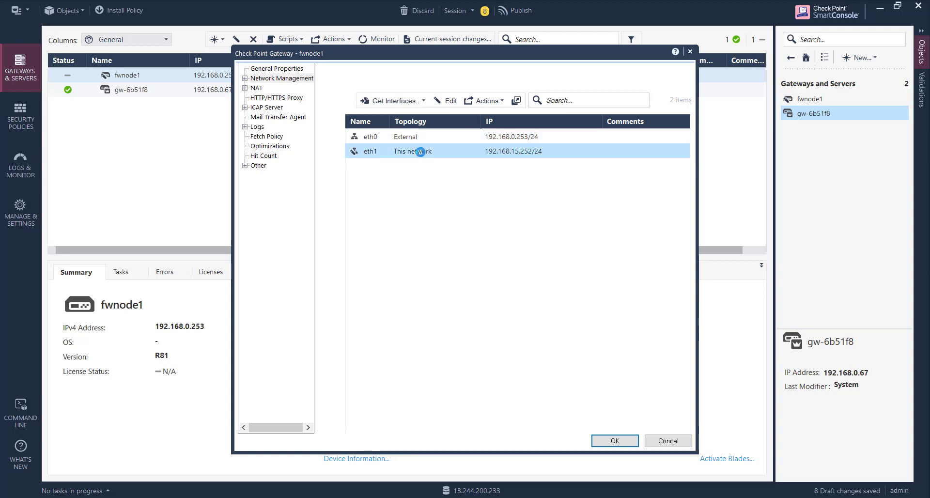
pyautogui.doubleClick(420, 152)
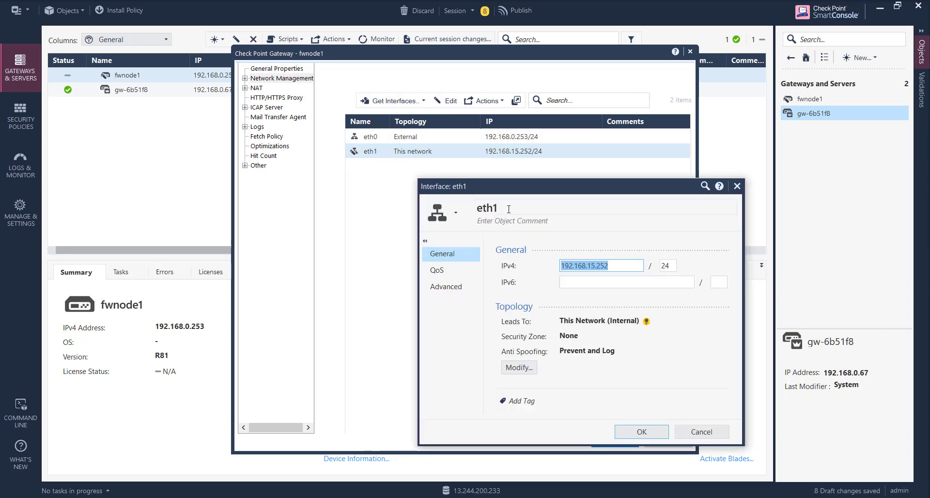
pyautogui.click(446, 287)
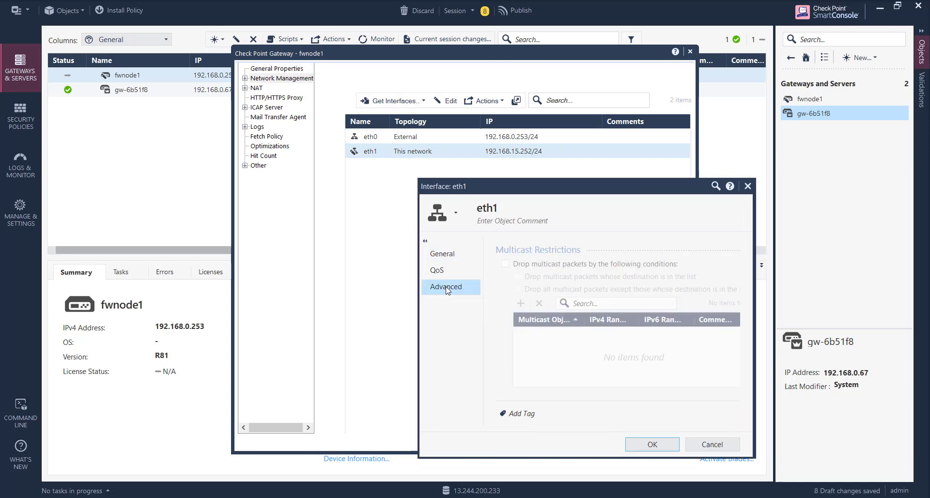
pyautogui.click(441, 254)
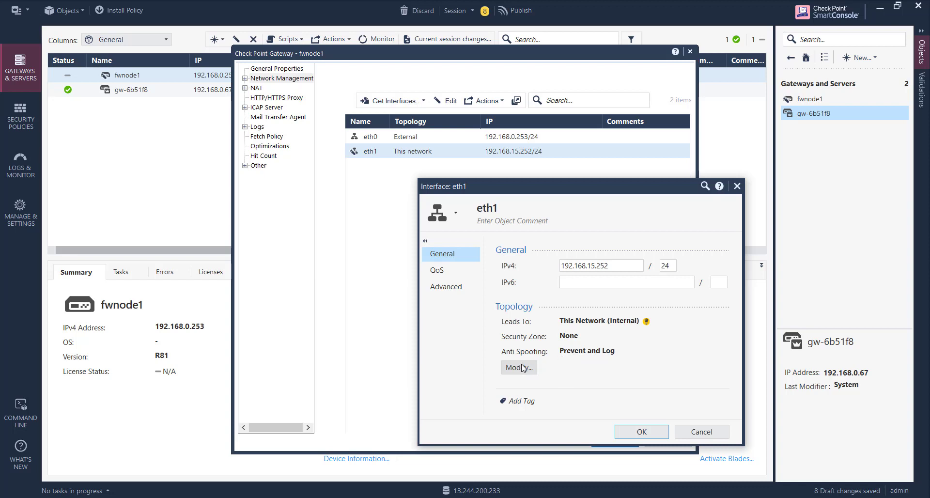
pyautogui.click(453, 290)
pyautogui.click(722, 461)
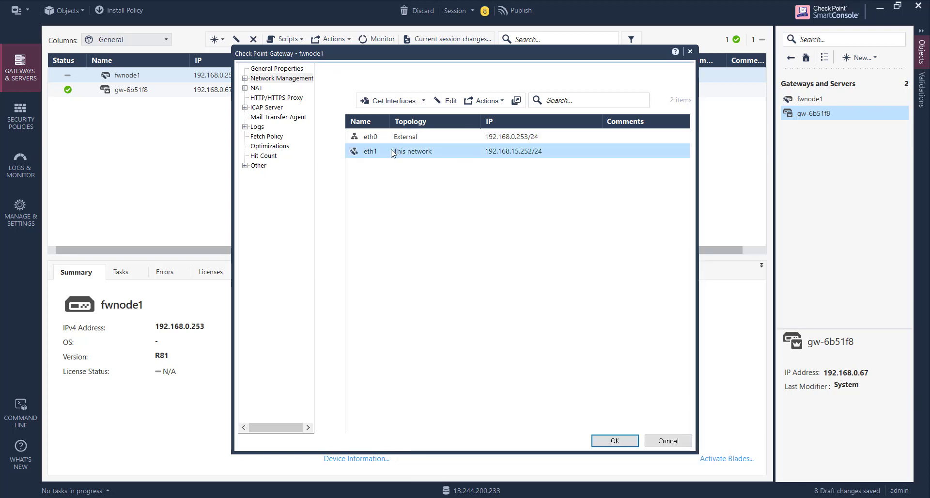
pyautogui.doubleClick(392, 152)
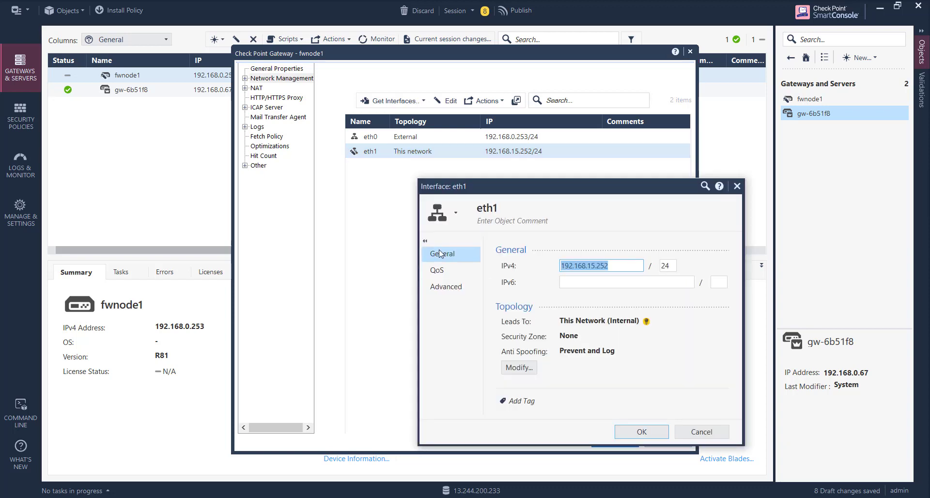
pyautogui.click(737, 186)
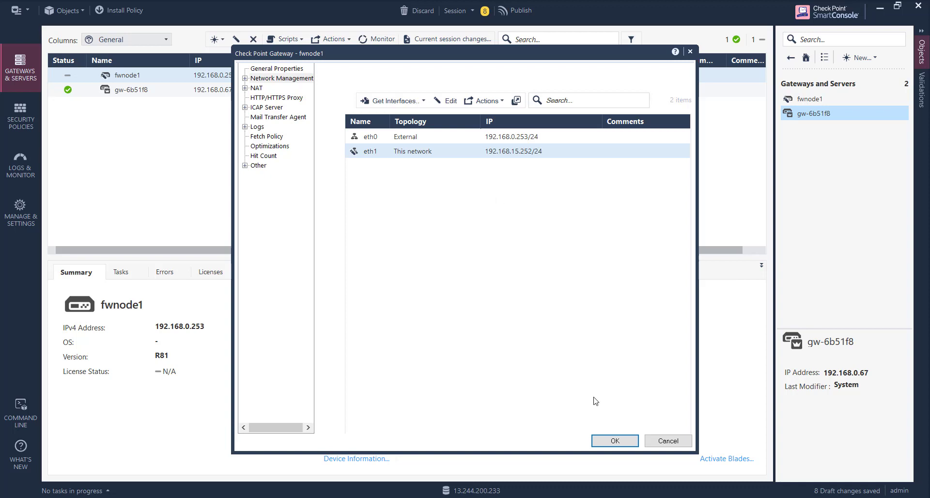
pyautogui.click(610, 442)
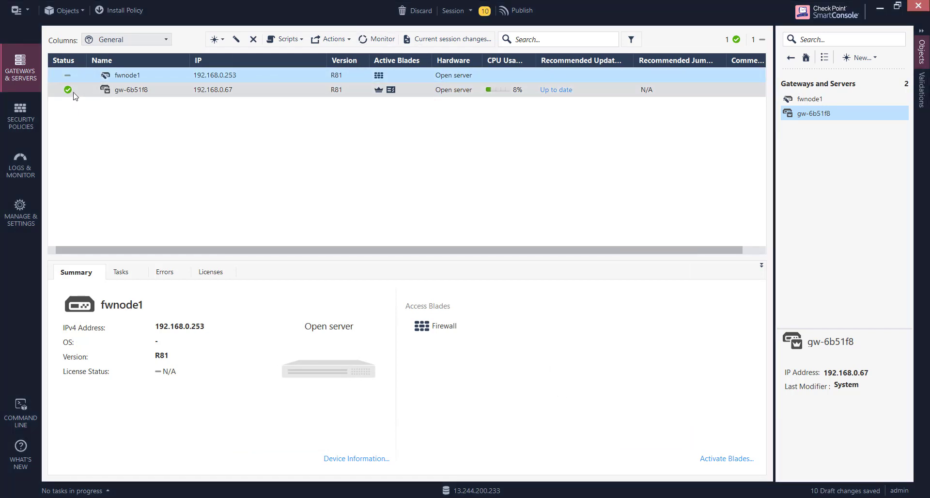
# Replace Any with fwnode1 as rule 1's destination in the Access Control rulebase.
pyautogui.click(24, 123)
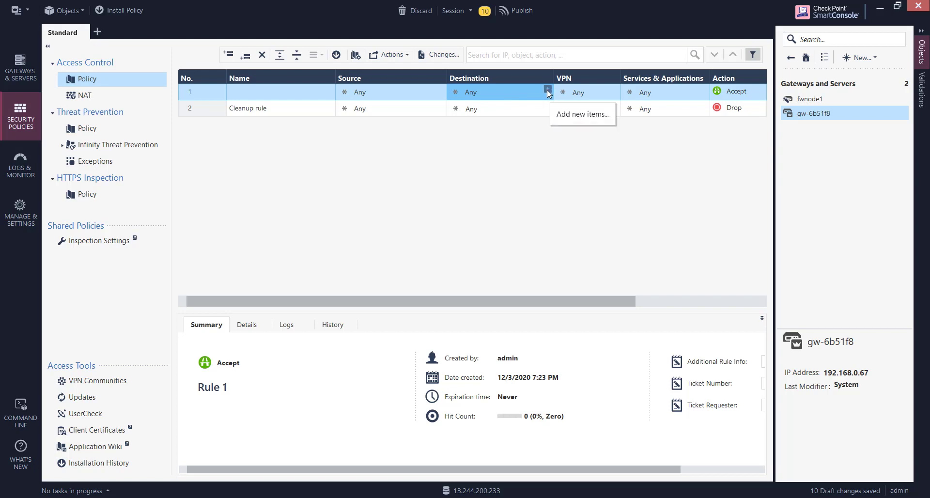
pyautogui.click(548, 90)
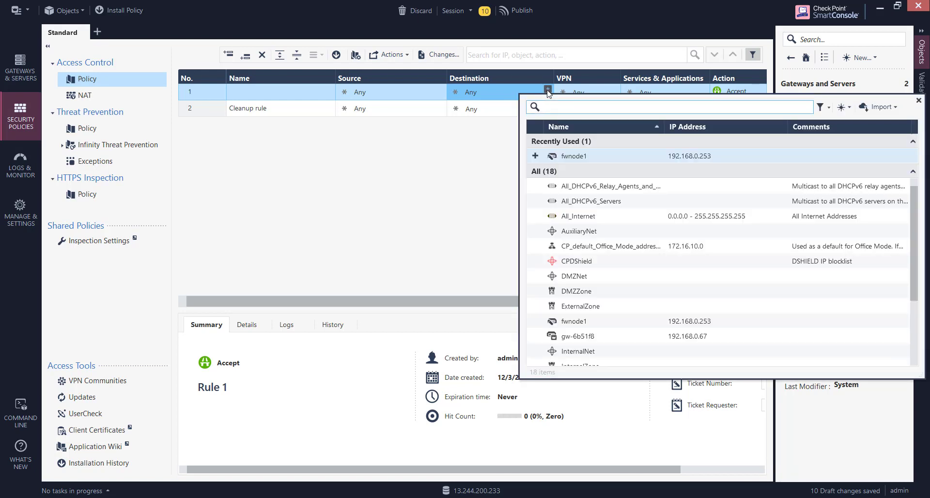
pyautogui.click(573, 157)
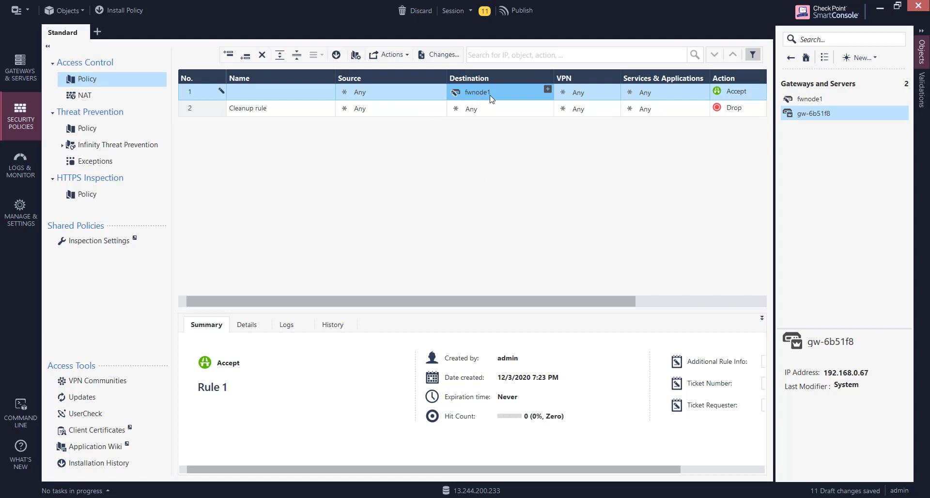
pyautogui.moveTo(491, 98)
# Add a new section title below rule 1.
pyautogui.rightClick(197, 92)
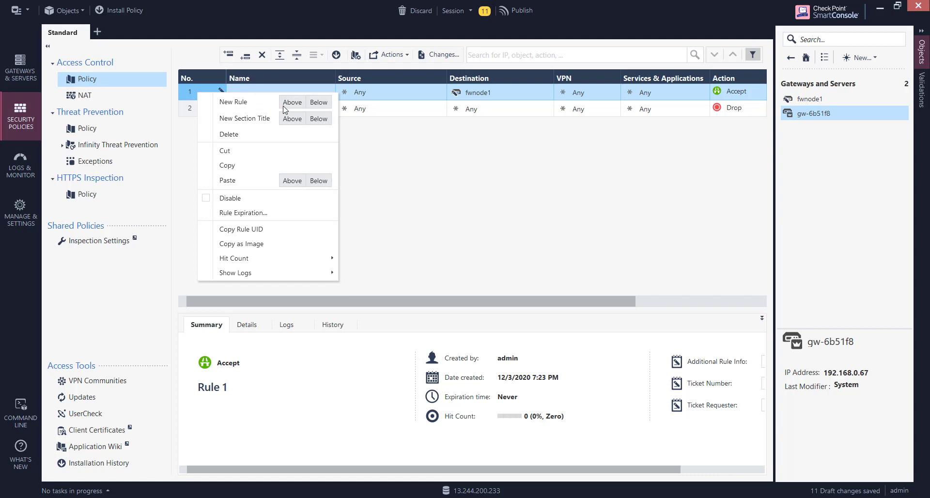
pyautogui.click(319, 119)
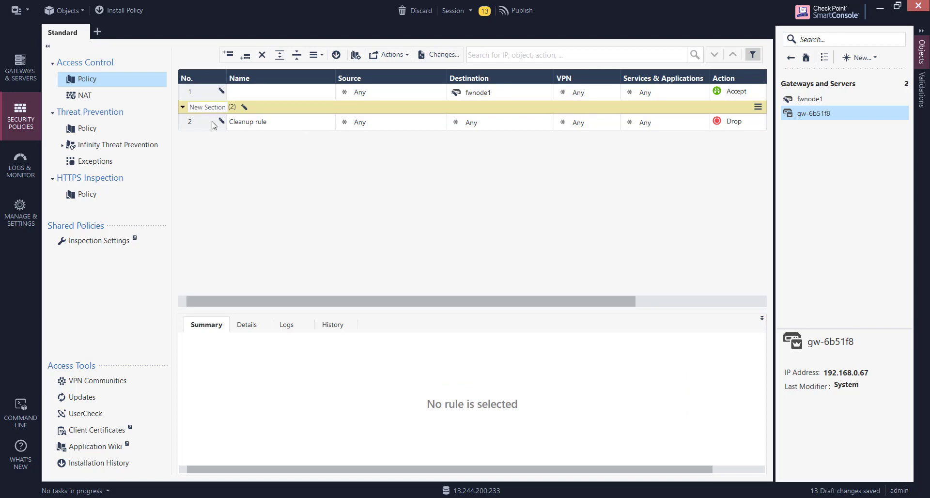
pyautogui.rightClick(200, 108)
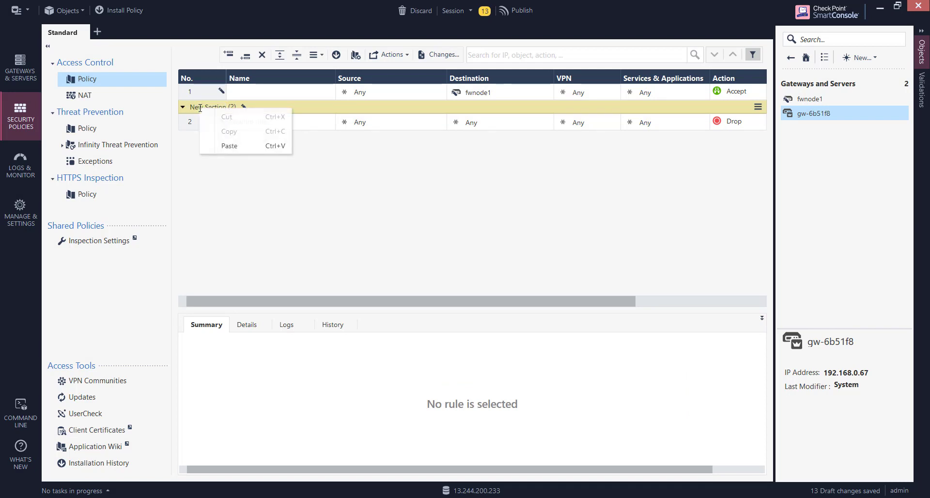
pyautogui.click(222, 194)
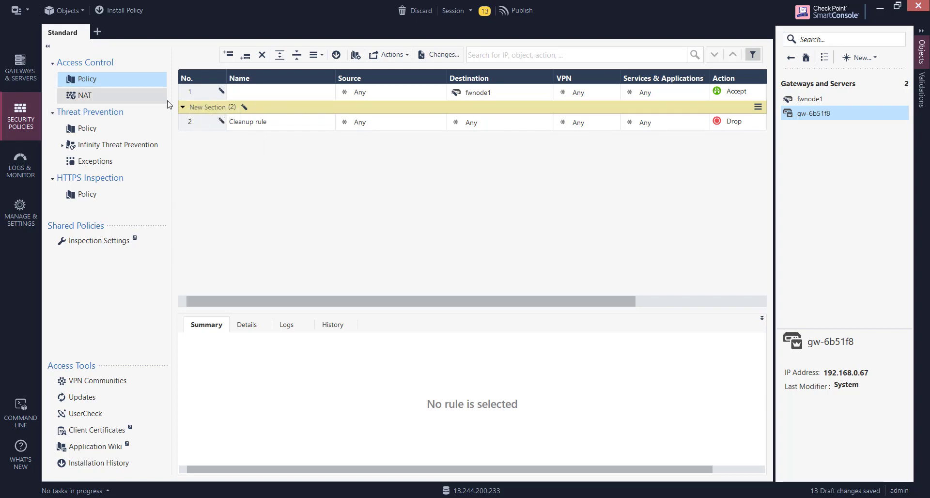
# Insert a new rule 2 below rule 1, with all fields Any and action Drop.
pyautogui.click(185, 95)
pyautogui.rightClick(186, 95)
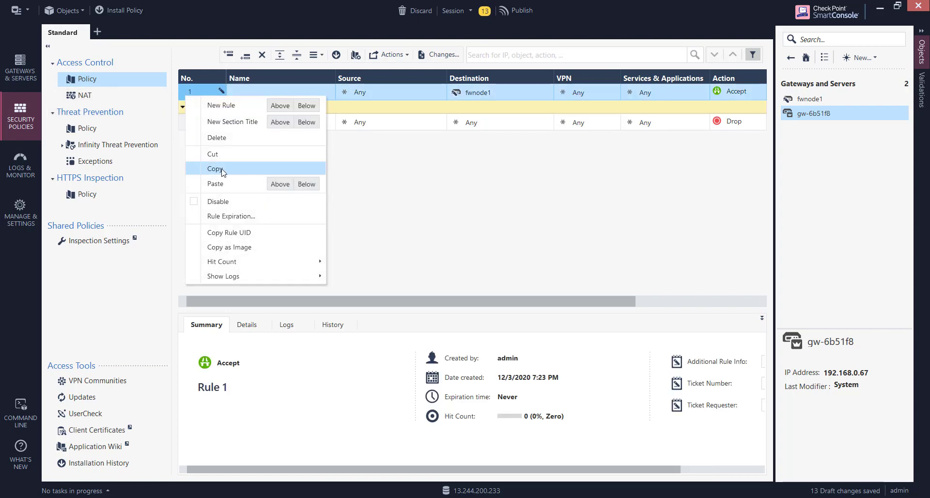
pyautogui.click(306, 106)
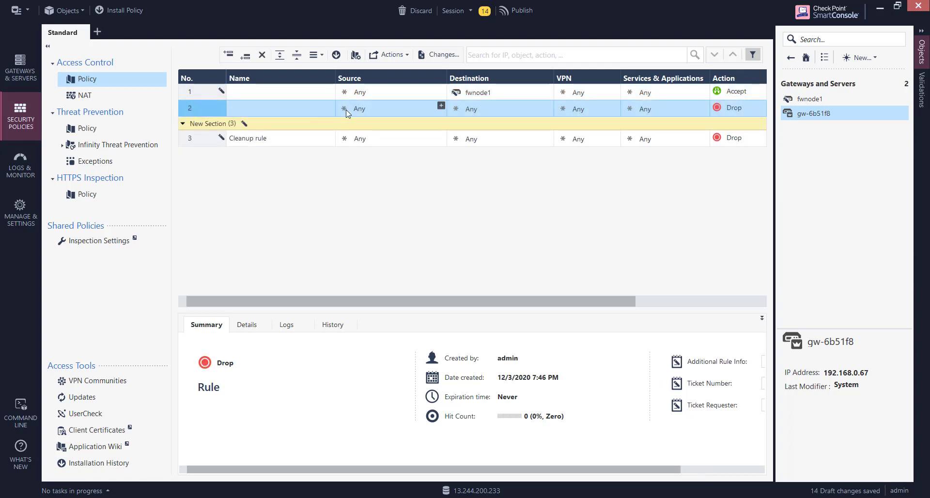
pyautogui.moveTo(546, 108)
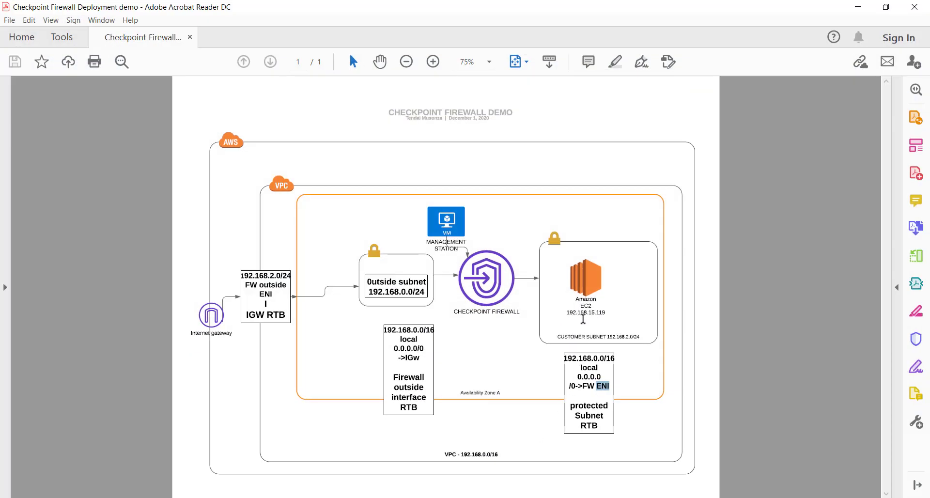
pyautogui.click(857, 11)
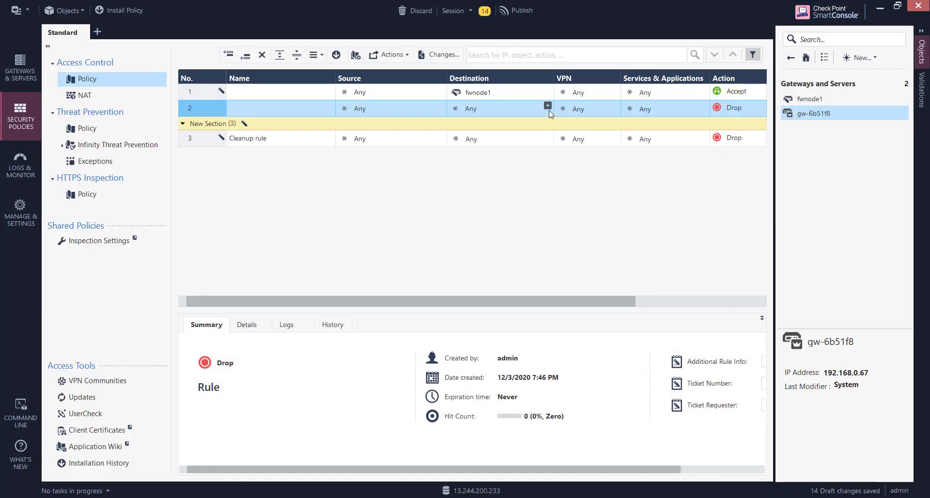
# From rule 2's Destination cell, start a new host named ec2-192.168.15.119.
pyautogui.click(525, 108)
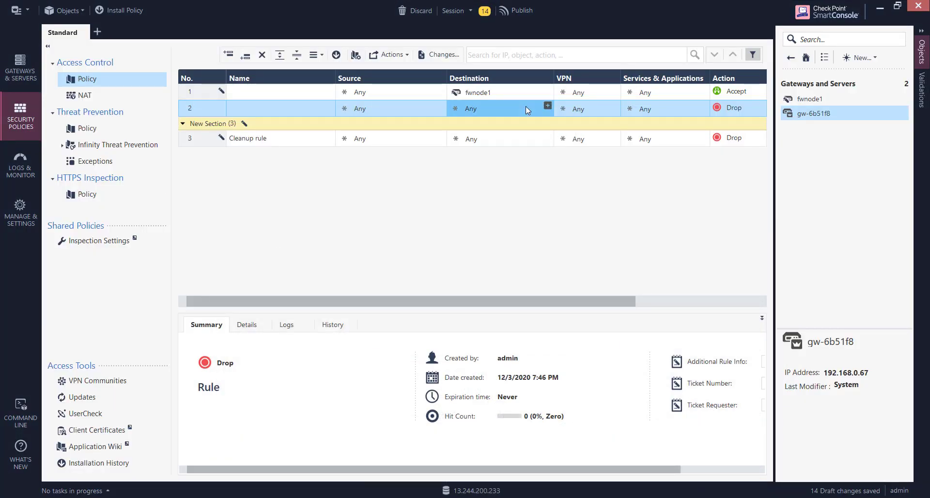
pyautogui.rightClick(526, 106)
pyautogui.press('Escape')
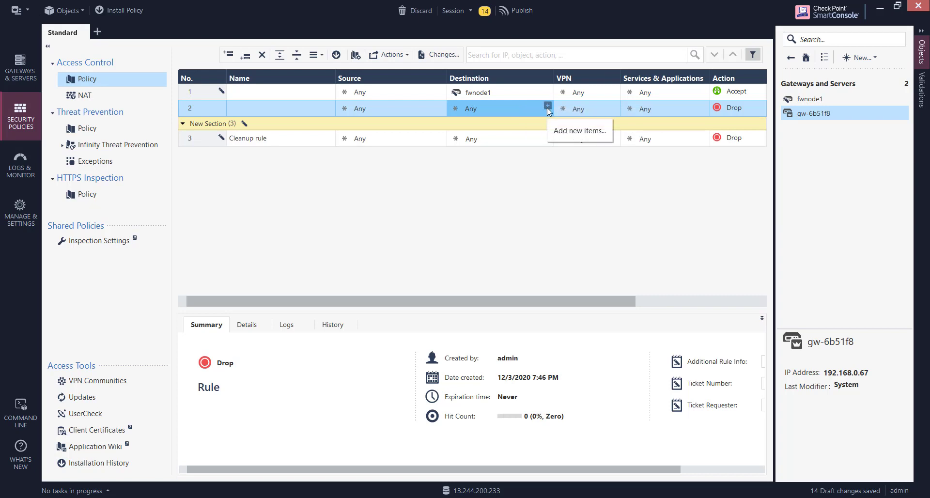
pyautogui.click(548, 106)
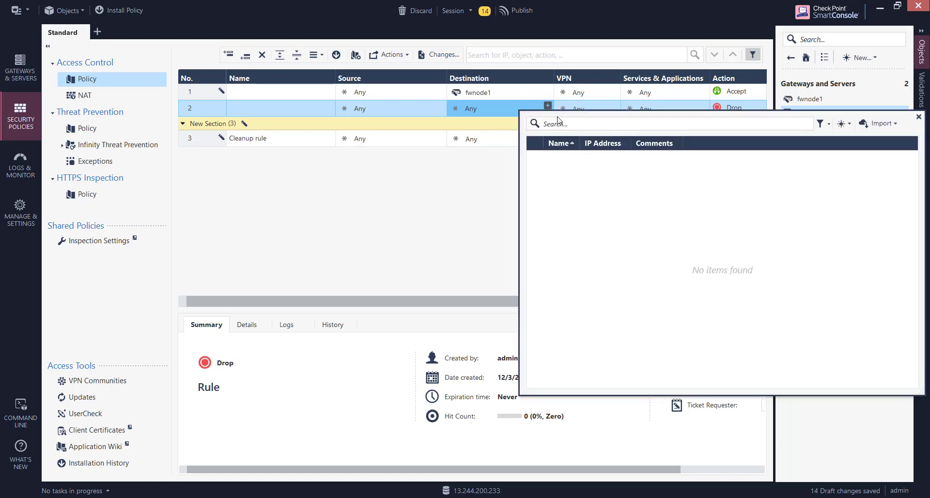
pyautogui.click(843, 124)
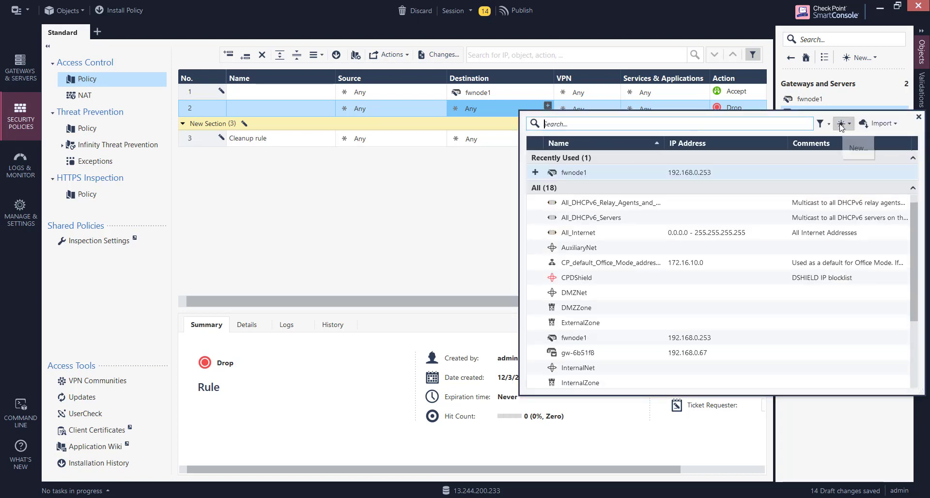
pyautogui.click(859, 138)
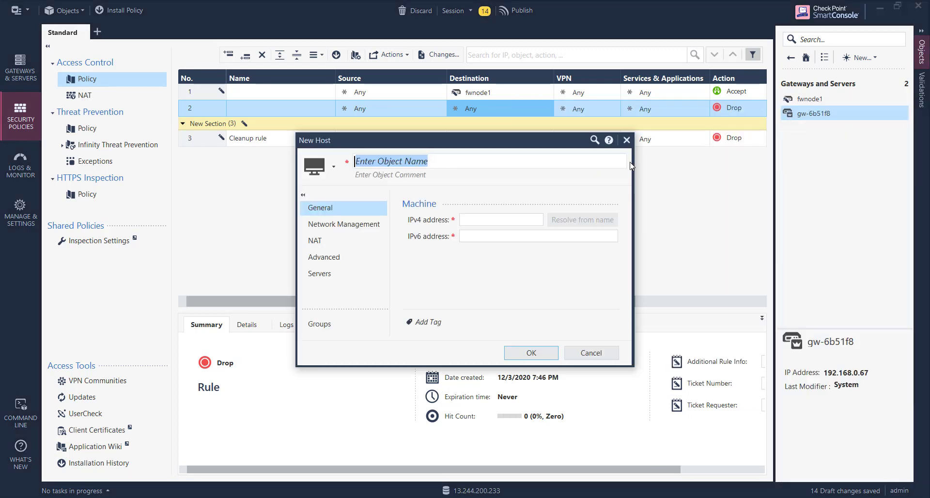
pyautogui.write('e')
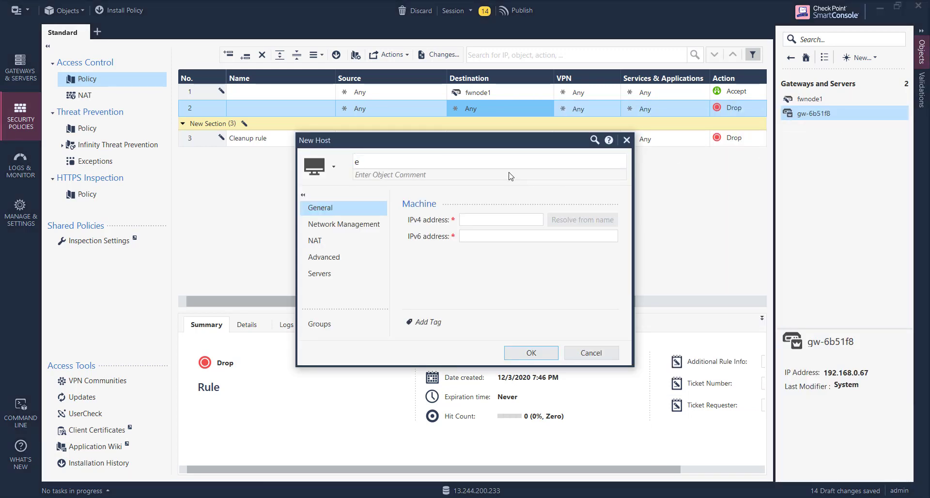
pyautogui.write('c2-192.168')
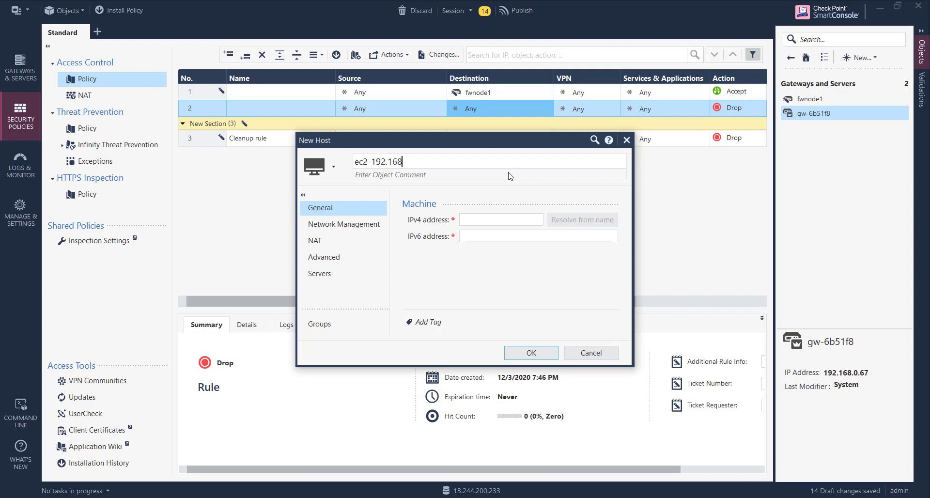
pyautogui.write('.15.119')
# Give the host IPv4 address 192.168.15.119 and save it.
pyautogui.moveTo(450, 162); pyautogui.dragTo(374, 162)
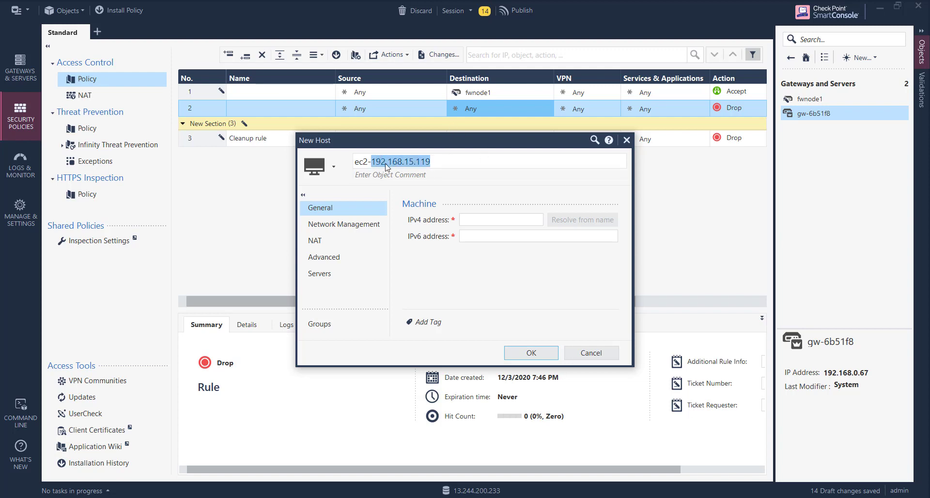
pyautogui.rightClick(388, 165)
pyautogui.click(429, 187)
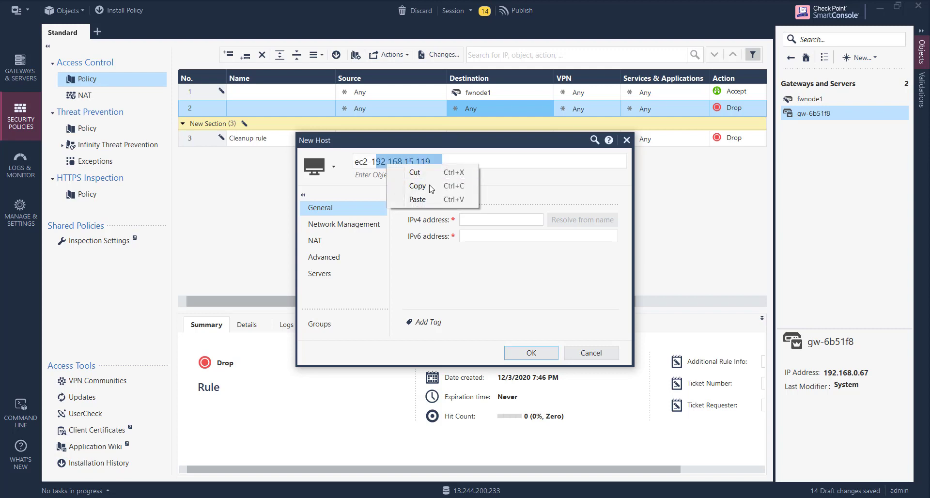
pyautogui.click(475, 221)
pyautogui.hotkey('ctrl', 'v')
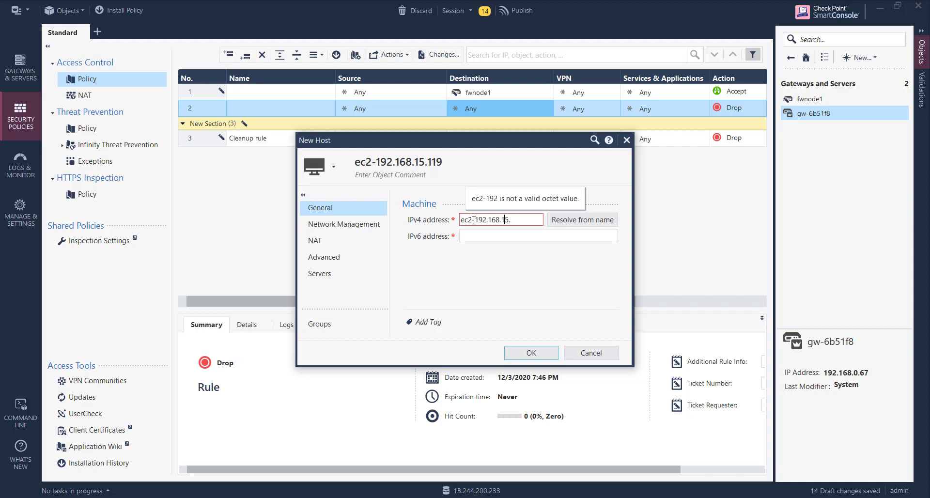
pyautogui.click(473, 221)
pyautogui.press('BackSpace')
pyautogui.press('BackSpace')
pyautogui.press('BackSpace')
pyautogui.press('Delete')
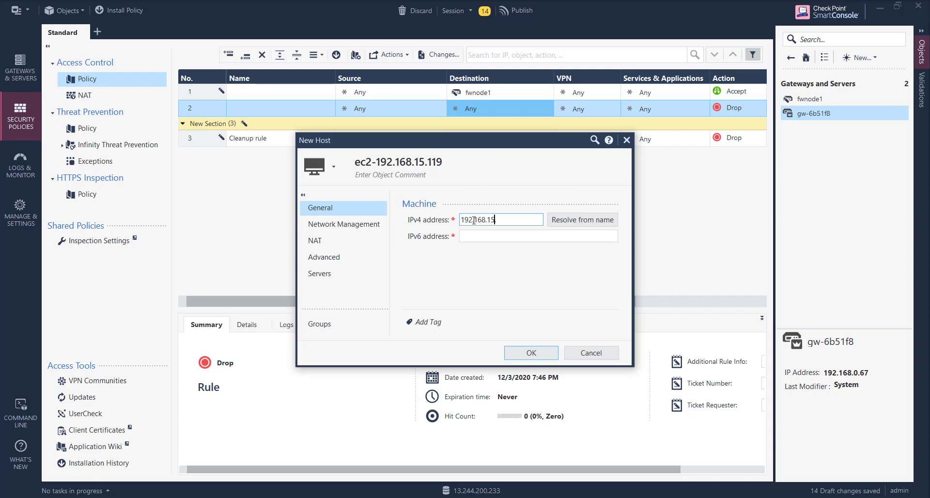
pyautogui.write('119')
pyautogui.click(526, 354)
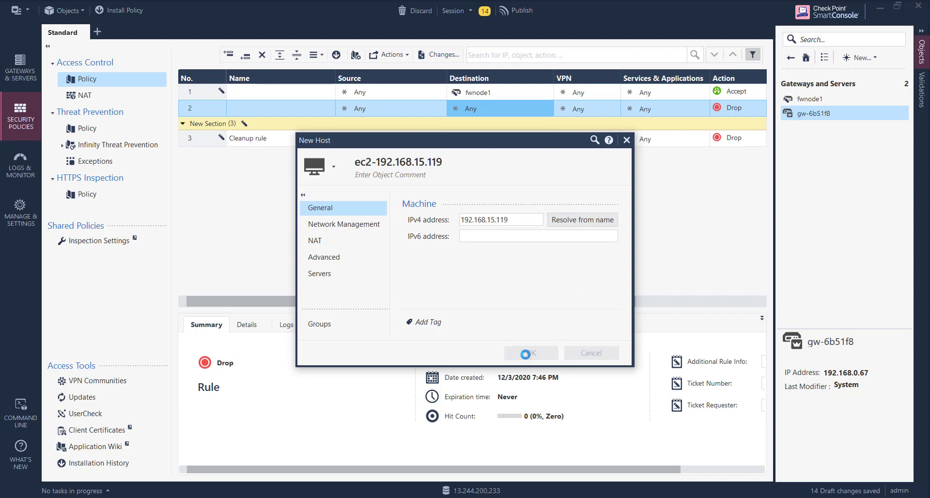
# Set rule 2's action to Accept and its service to ssh.
pyautogui.click(734, 110)
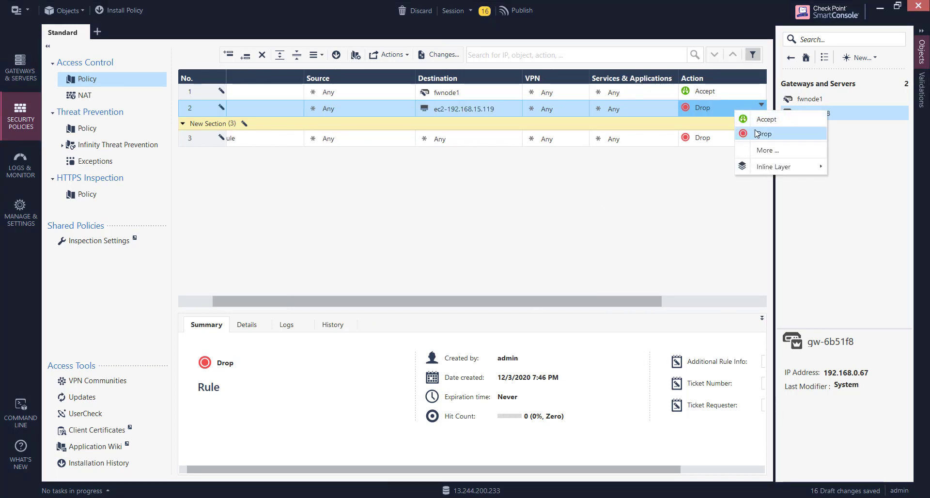
pyautogui.click(762, 120)
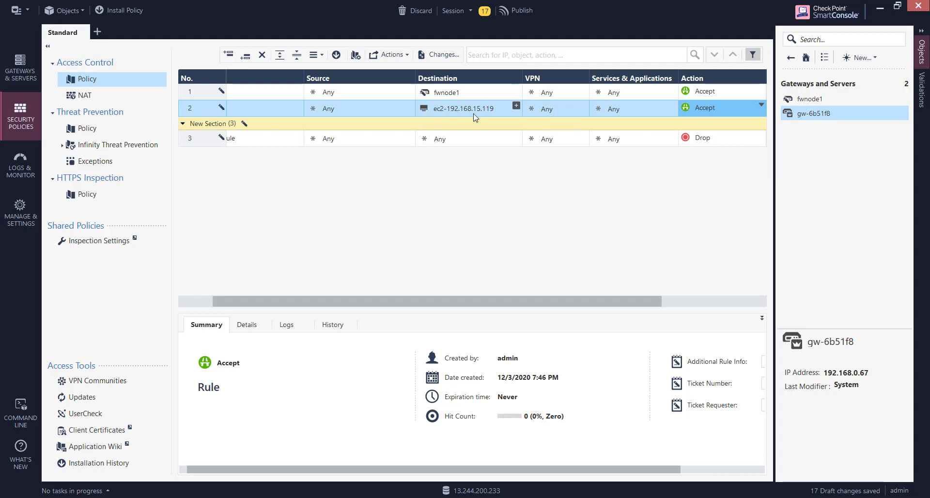
pyautogui.click(672, 105)
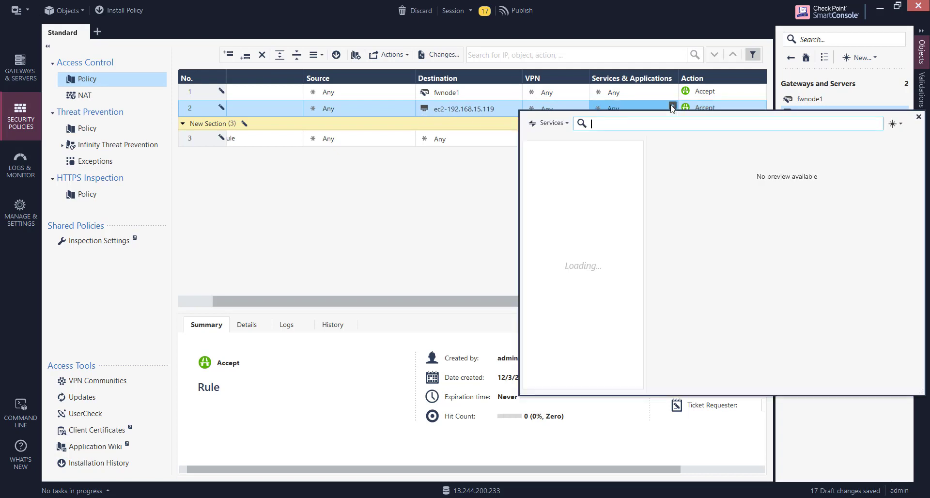
pyautogui.write('ssh')
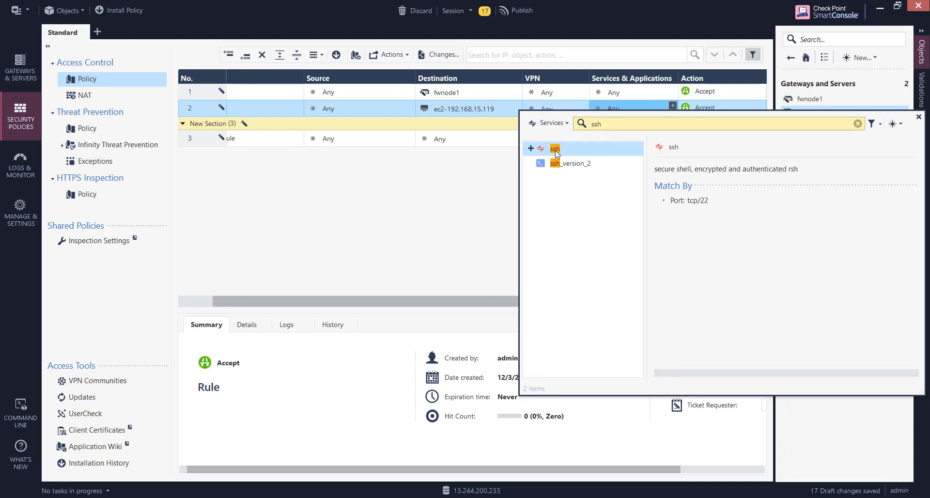
pyautogui.doubleClick(556, 150)
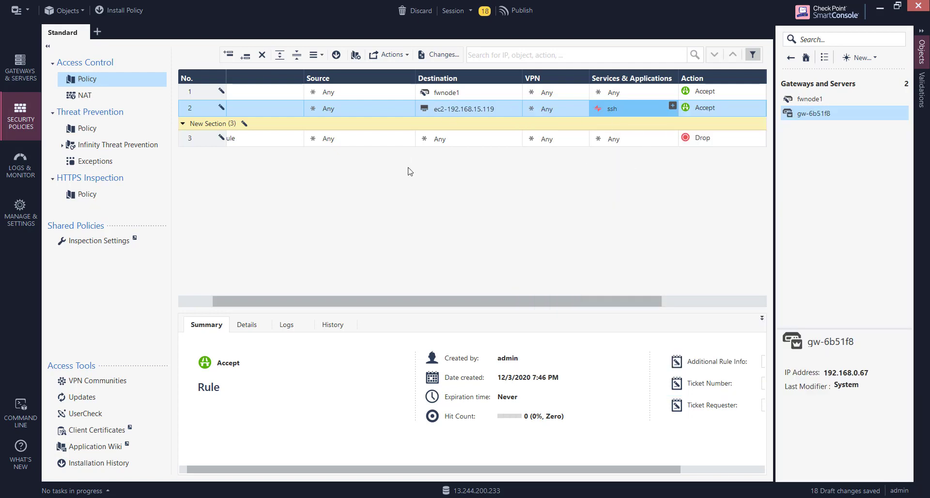
pyautogui.moveTo(297, 301); pyautogui.dragTo(271, 302)
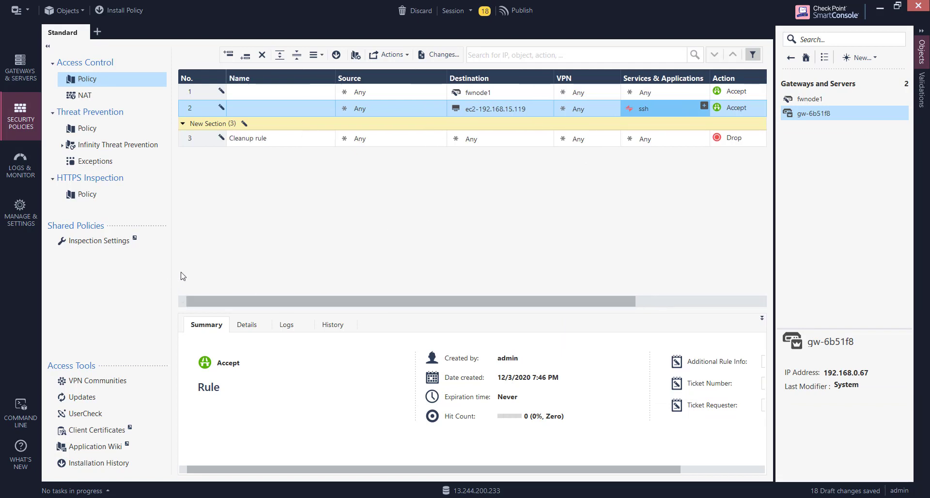
# Publish the 18 draft changes and bring up Install Policy for the Standard package.
pyautogui.click(524, 13)
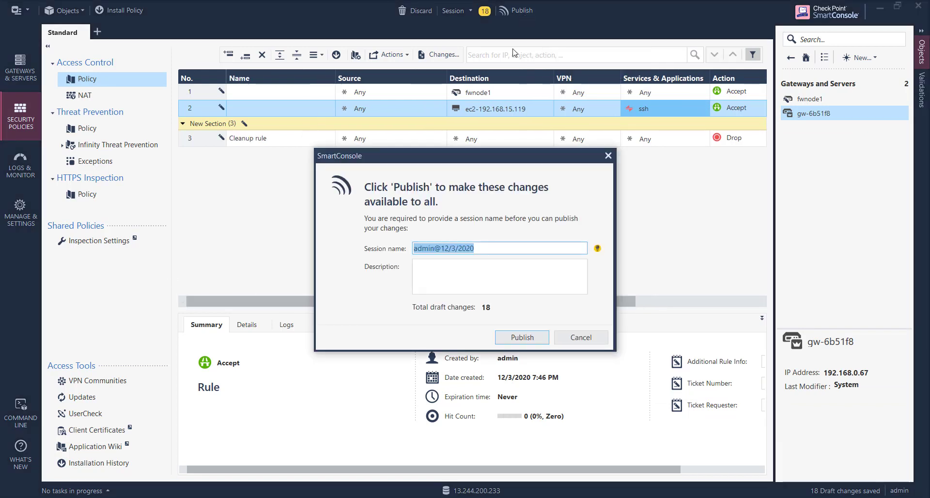
pyautogui.click(507, 342)
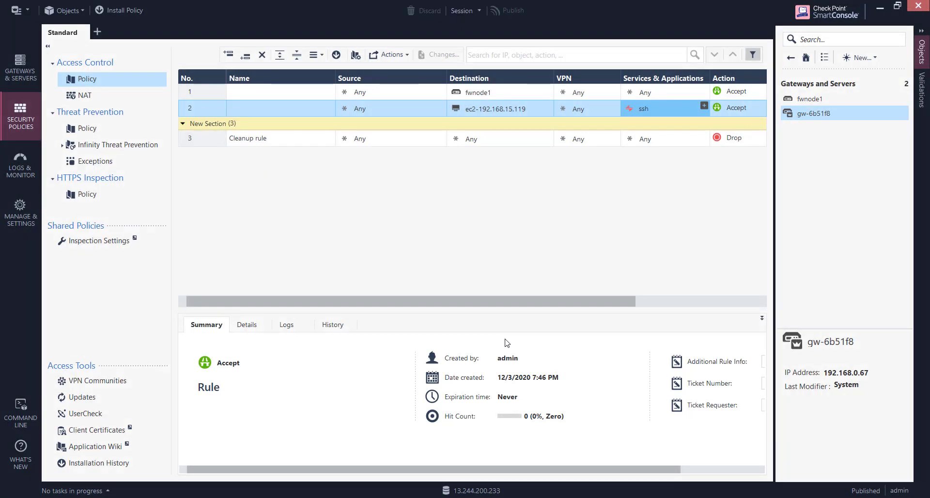
pyautogui.click(120, 13)
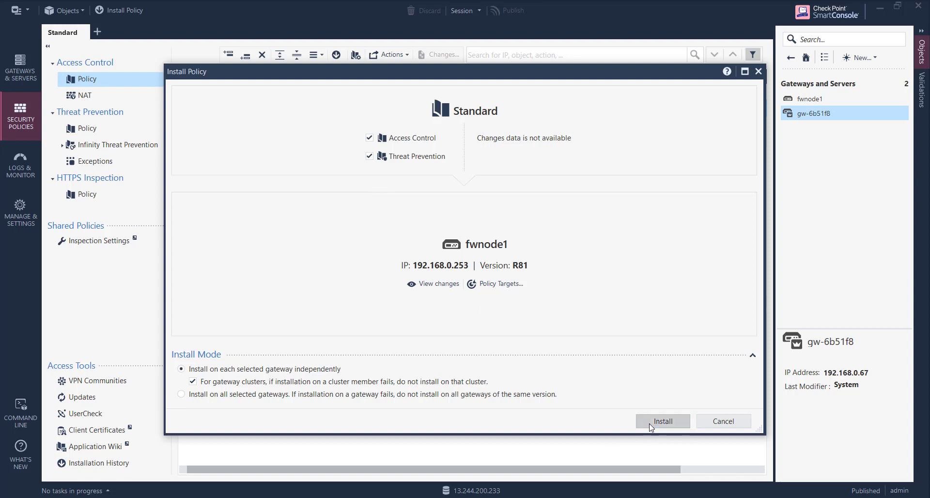
# Install the Standard policy on gateway fwnode1.
pyautogui.click(663, 421)
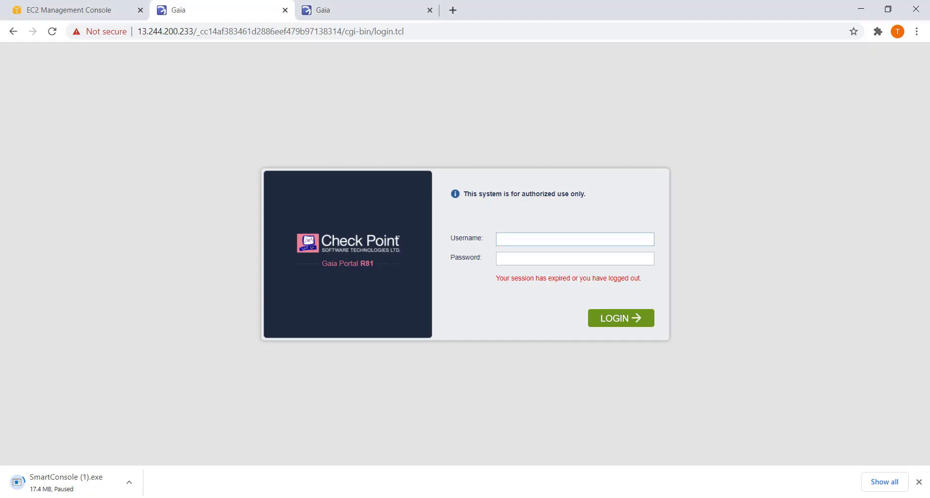
# Go from the EC2 console to the VPC Route Tables list.
pyautogui.click(86, 18)
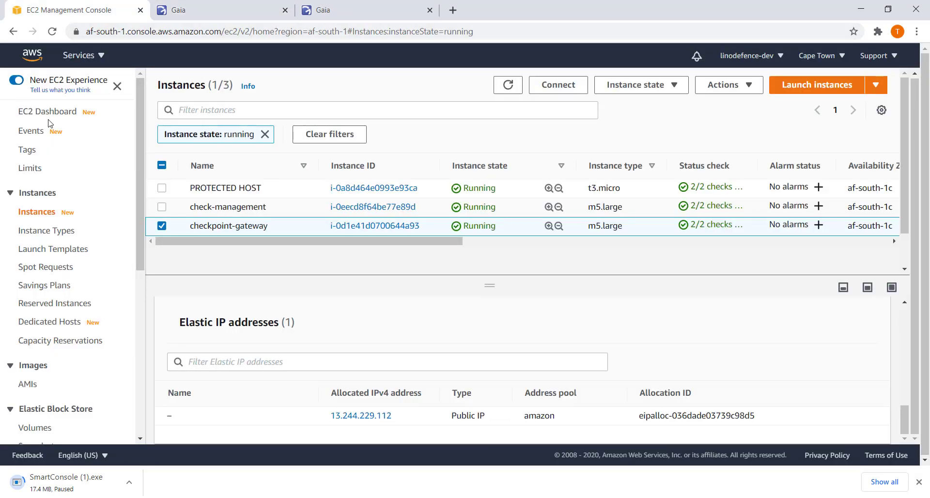
pyautogui.click(77, 56)
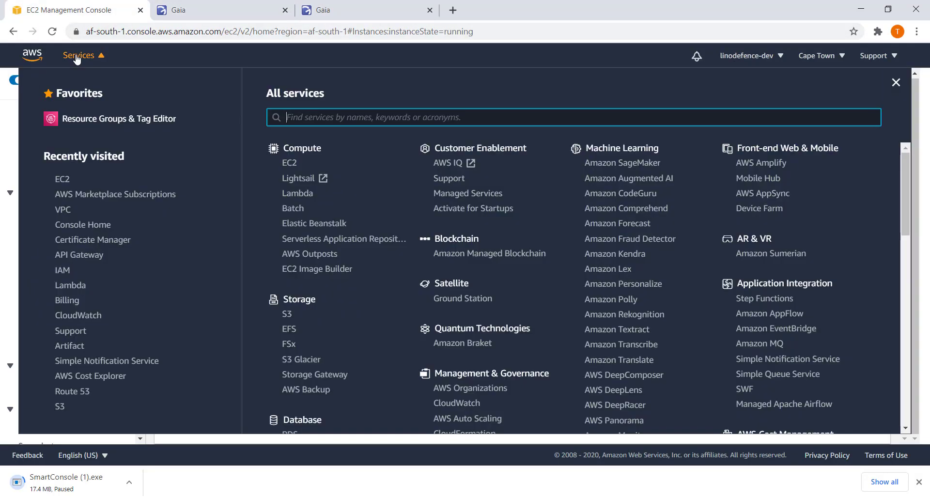
pyautogui.click(63, 210)
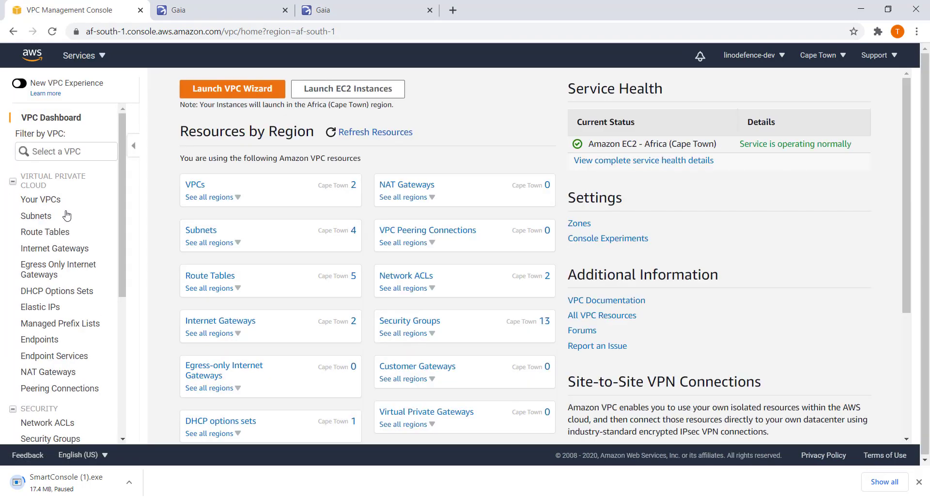
pyautogui.click(50, 235)
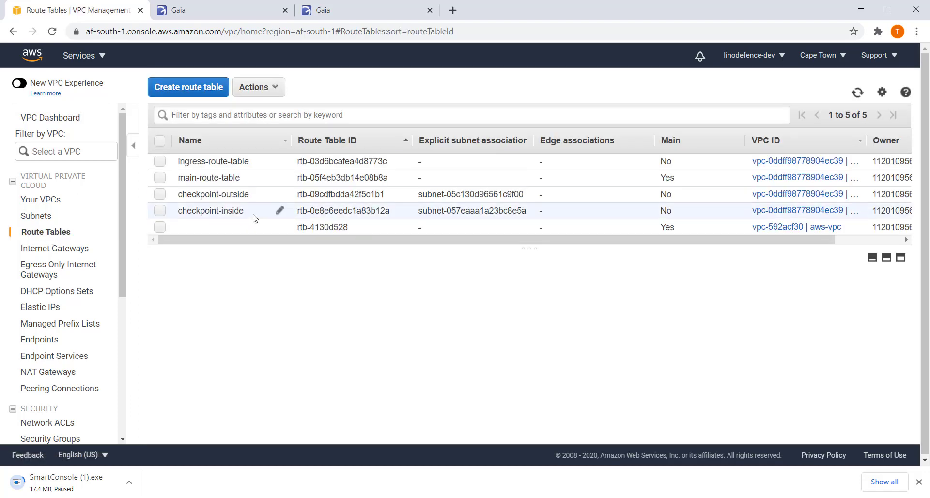
# Check checkpoint-outside's routes, then display checkpoint-inside's local, 0.0.0.0/0 and 172.31.0.0/16 blackhole routes.
pyautogui.click(162, 196)
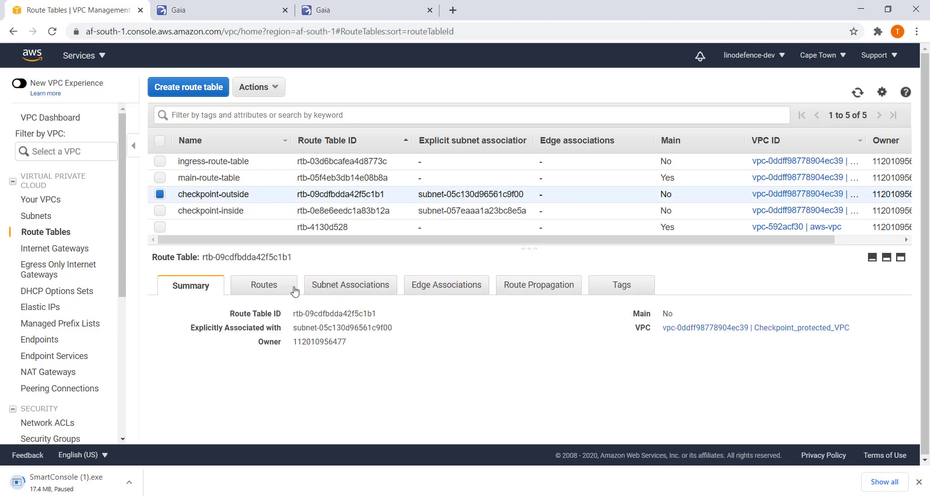
pyautogui.click(264, 286)
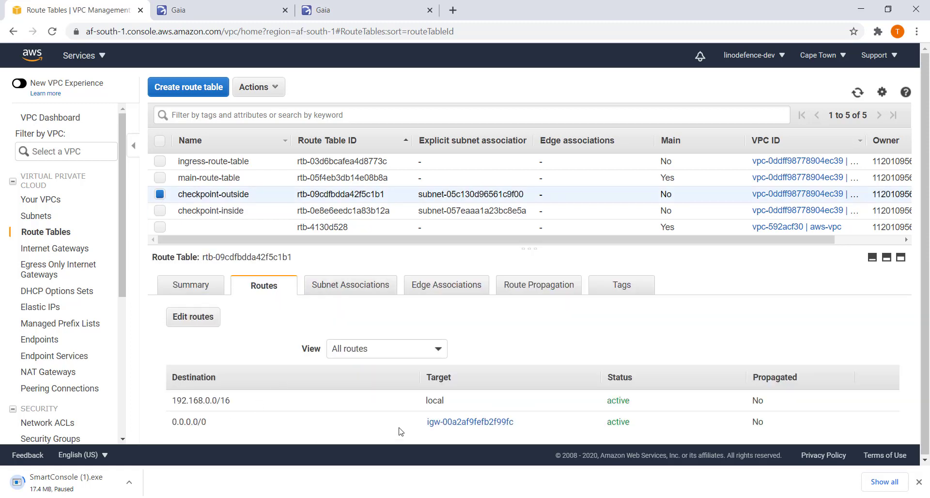
pyautogui.moveTo(421, 424); pyautogui.dragTo(533, 427)
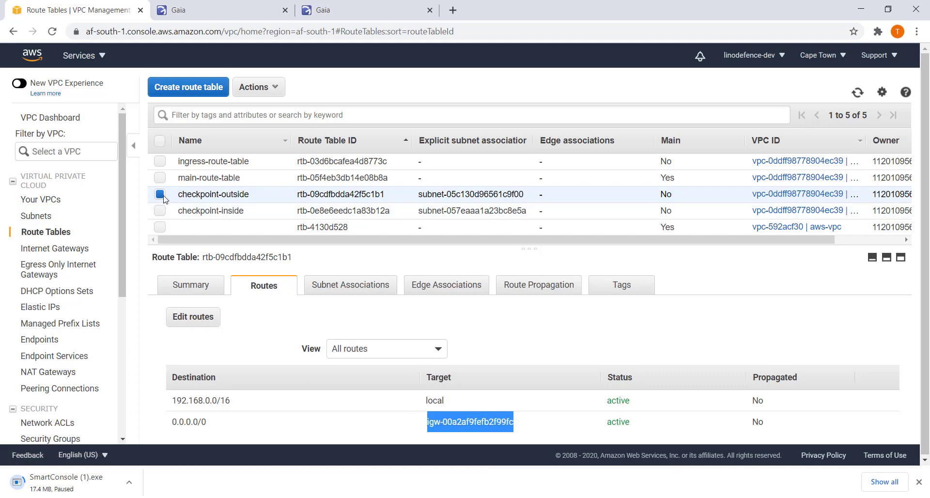
pyautogui.click(160, 194)
pyautogui.click(160, 210)
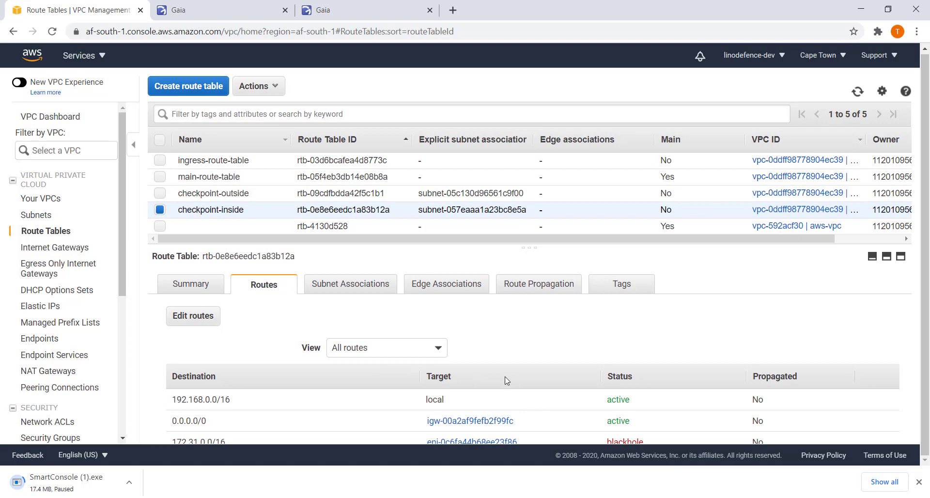
pyautogui.moveTo(371, 246); pyautogui.dragTo(385, 203)
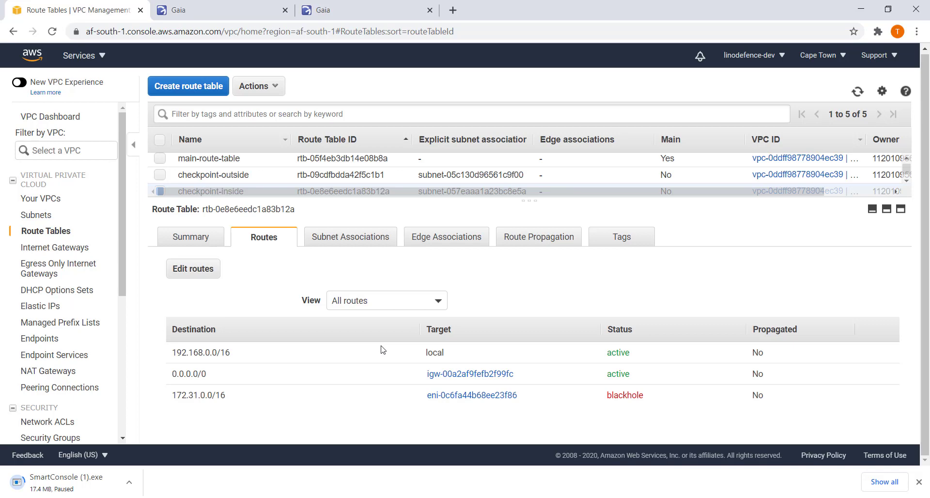
# Delete the 0.0.0.0/0 and 172.31.0.0/16 routes from checkpoint-inside and save the route table.
pyautogui.click(198, 274)
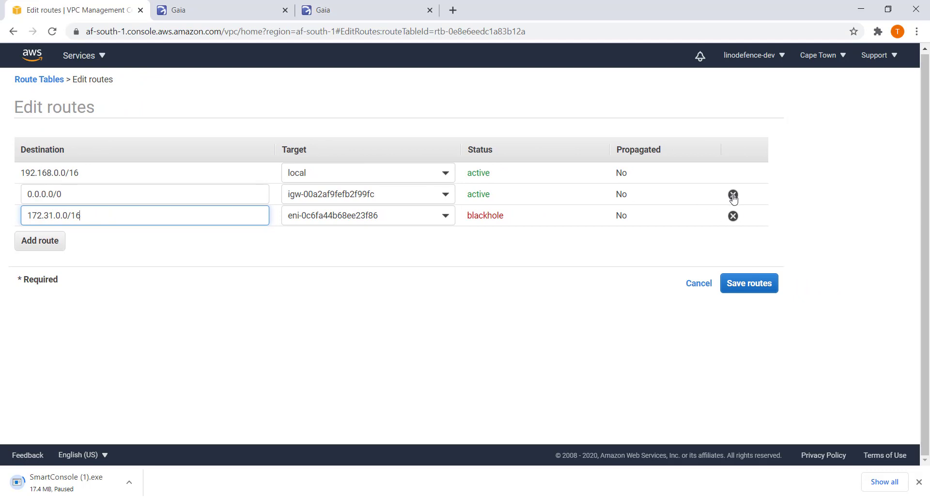
pyautogui.click(733, 195)
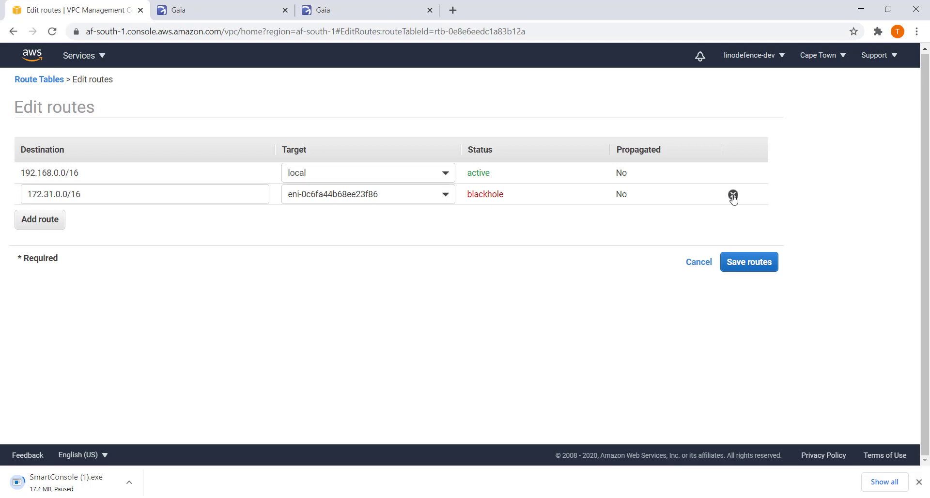
pyautogui.click(732, 195)
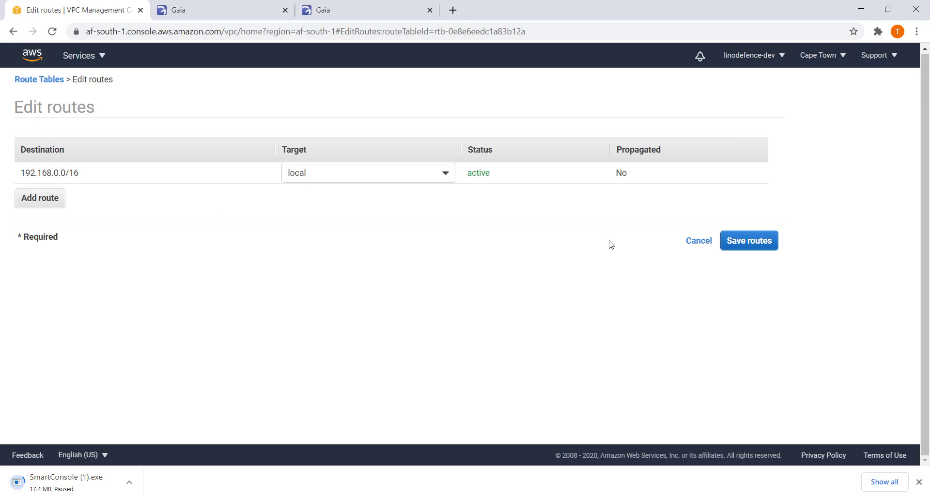
pyautogui.click(744, 248)
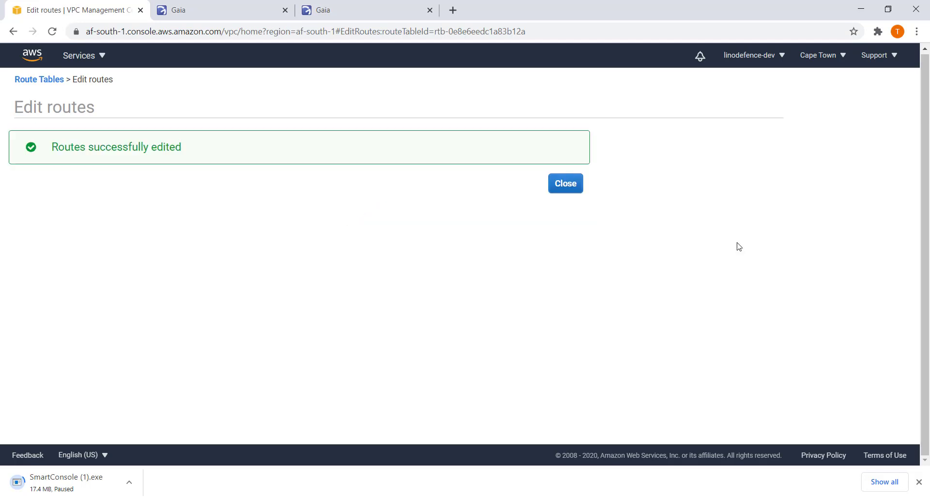
pyautogui.click(577, 188)
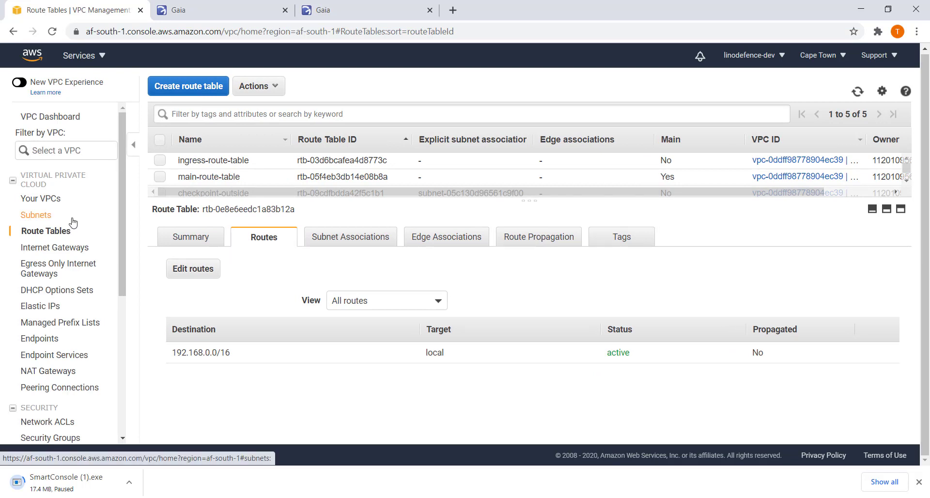
# Copy checkpoint-gateway's interface ID eni-027bcb8743ad0ce08 from EC2 Instances, then go back to VPC.
pyautogui.click(78, 61)
pyautogui.click(70, 194)
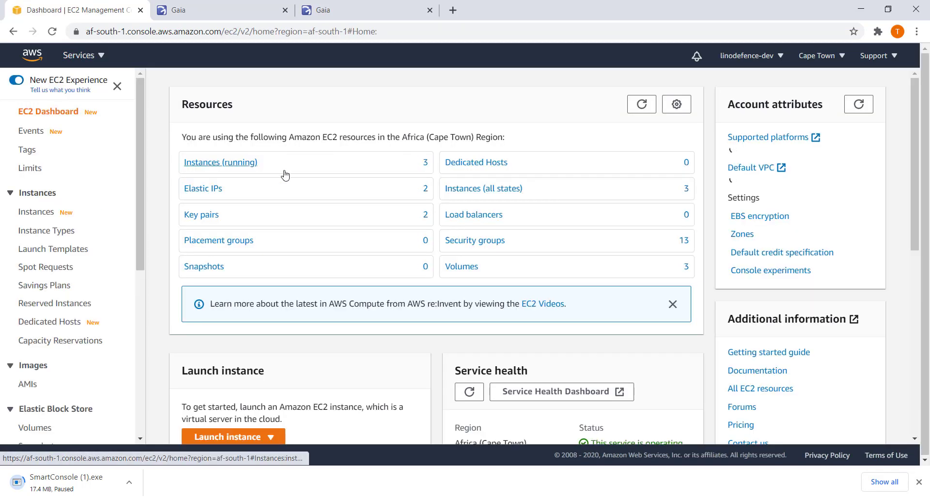
pyautogui.click(209, 164)
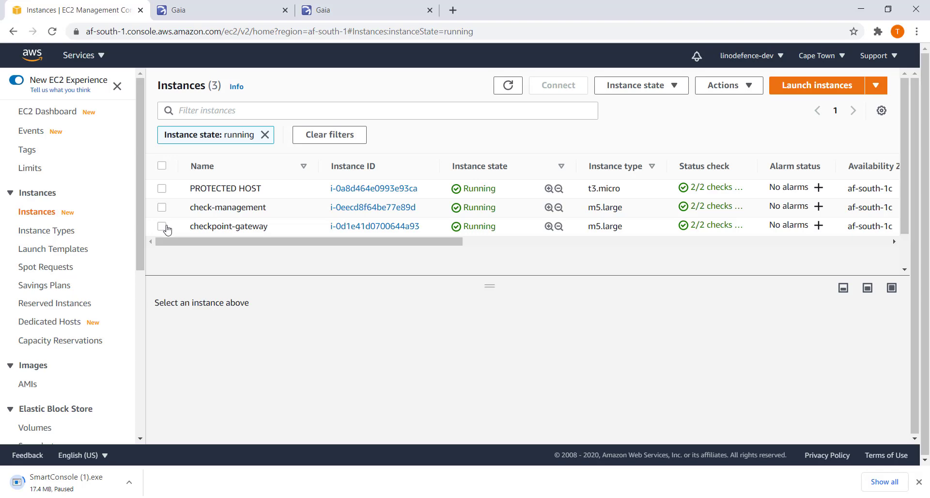
pyautogui.click(163, 226)
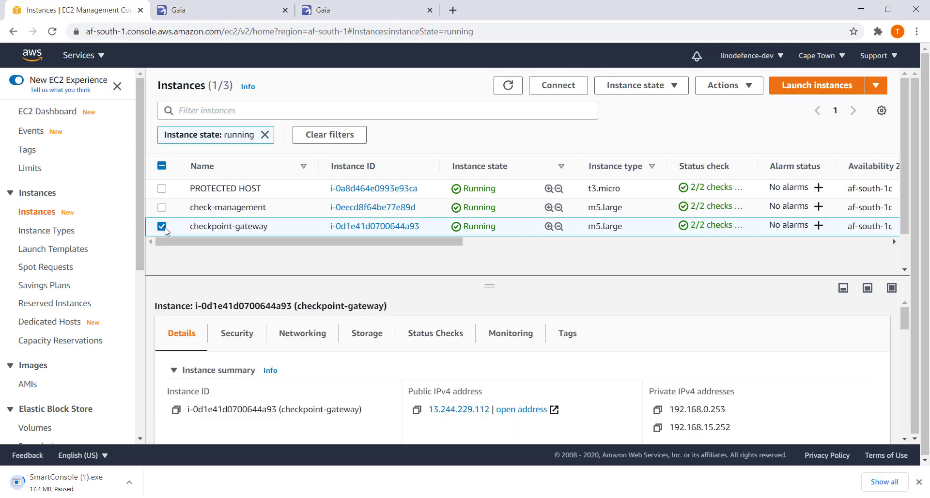
pyautogui.click(305, 340)
pyautogui.scroll(-5, 336, 372)
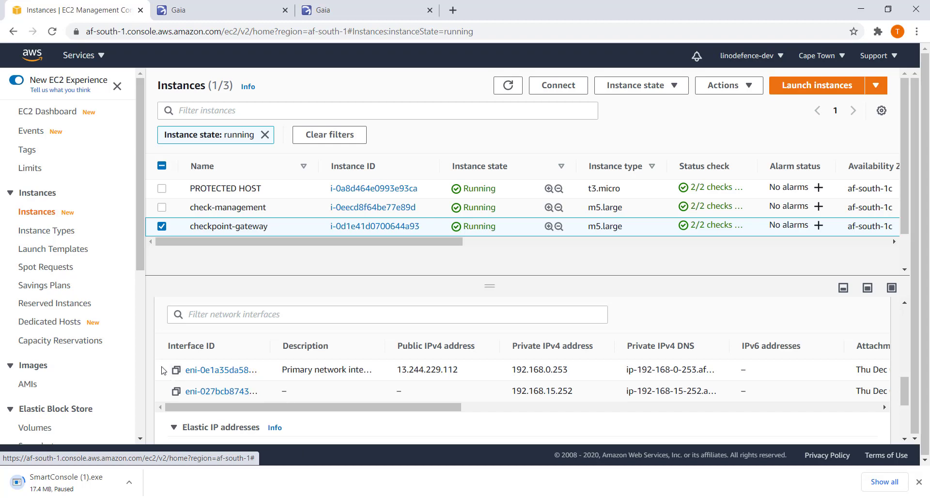
pyautogui.moveTo(268, 349); pyautogui.dragTo(325, 349)
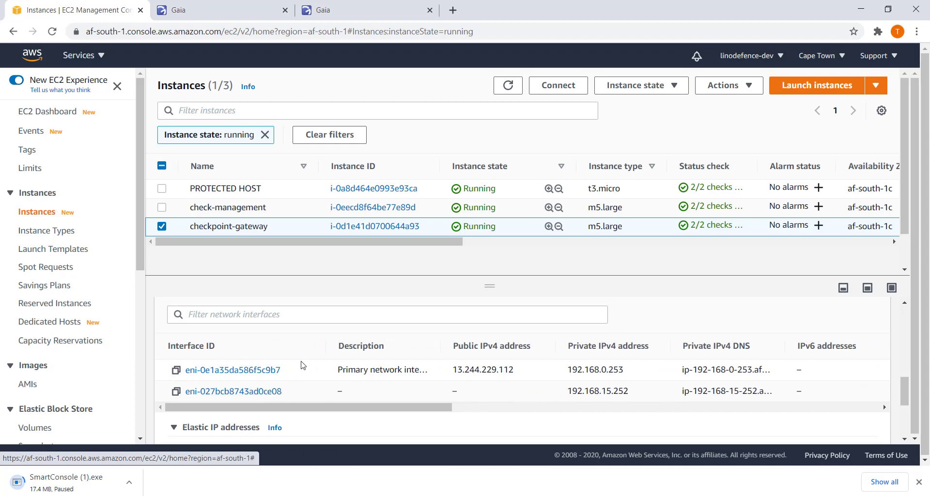
pyautogui.click(177, 391)
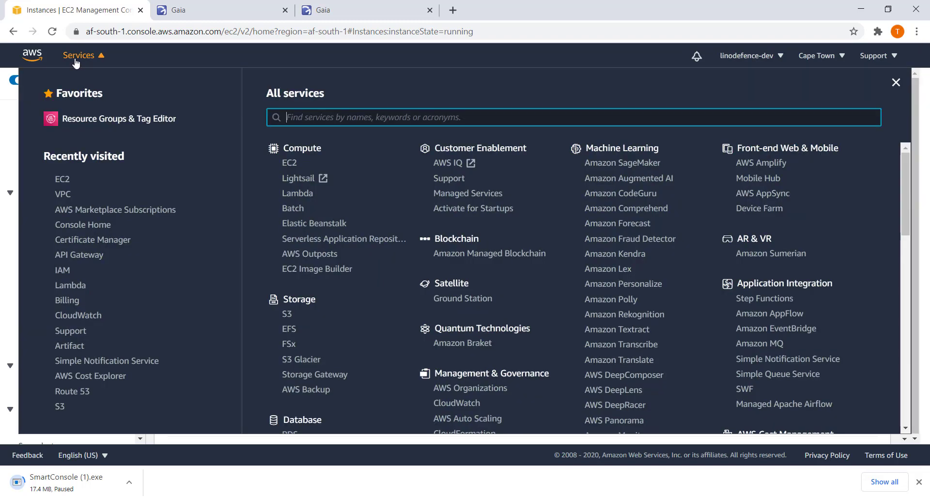
pyautogui.click(76, 57)
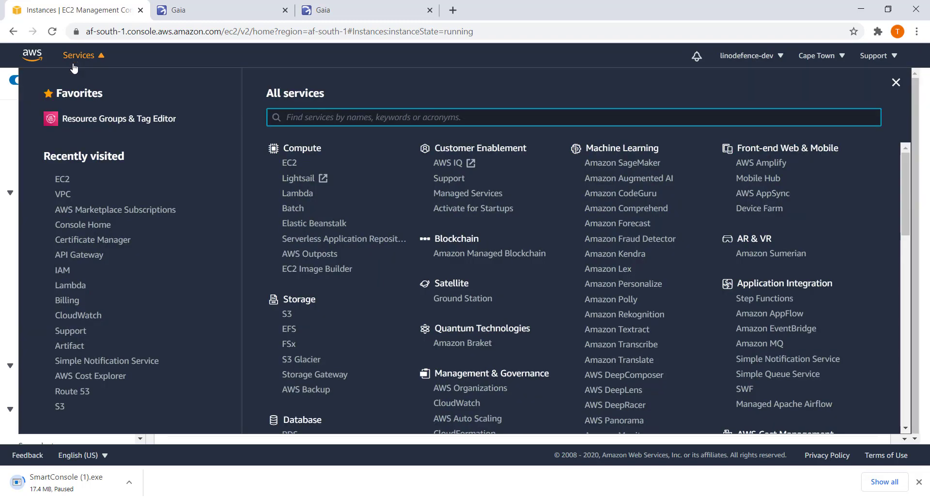
pyautogui.click(68, 196)
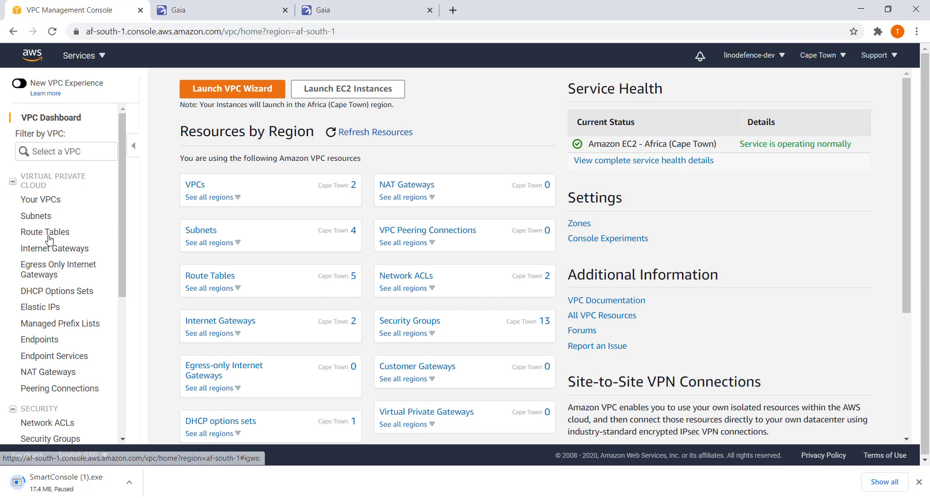
# Add a 0.0.0.0/0 route targeting eni-027bcb8743ad0ce08 to checkpoint-inside and save it.
pyautogui.click(49, 235)
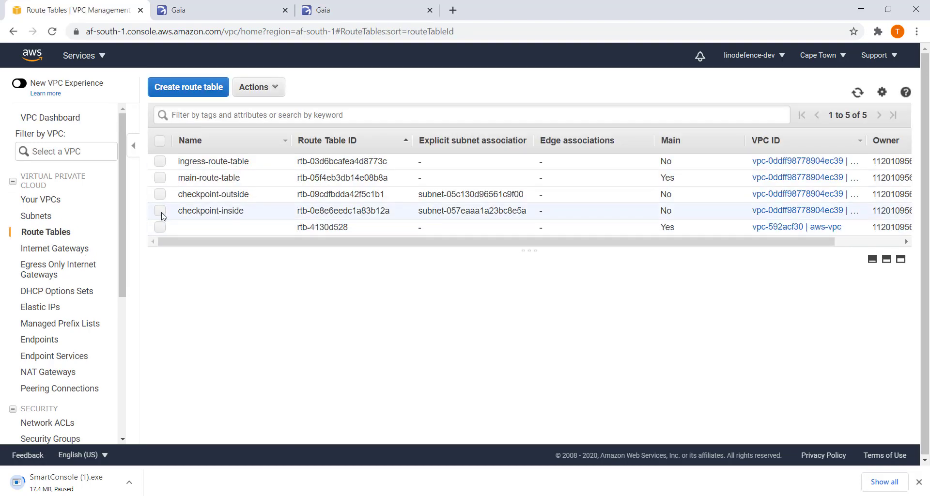
pyautogui.click(160, 210)
pyautogui.click(276, 290)
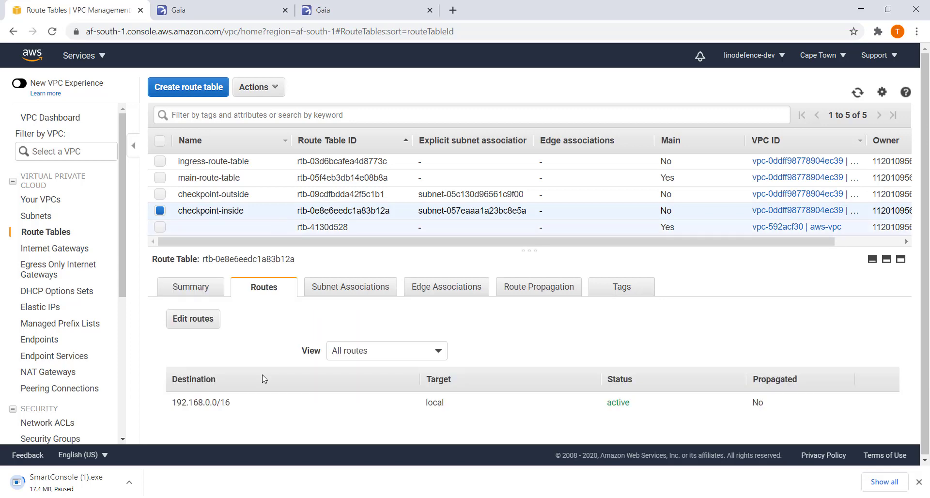
pyautogui.click(203, 329)
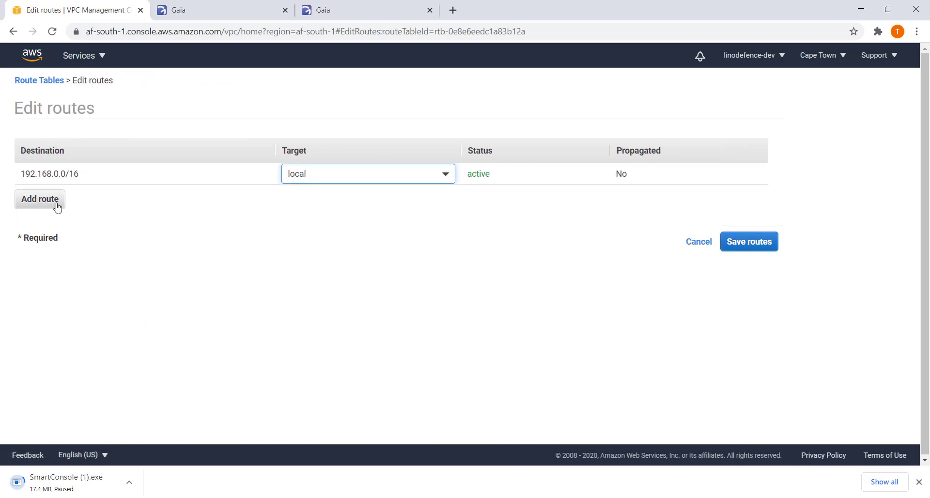
pyautogui.click(54, 207)
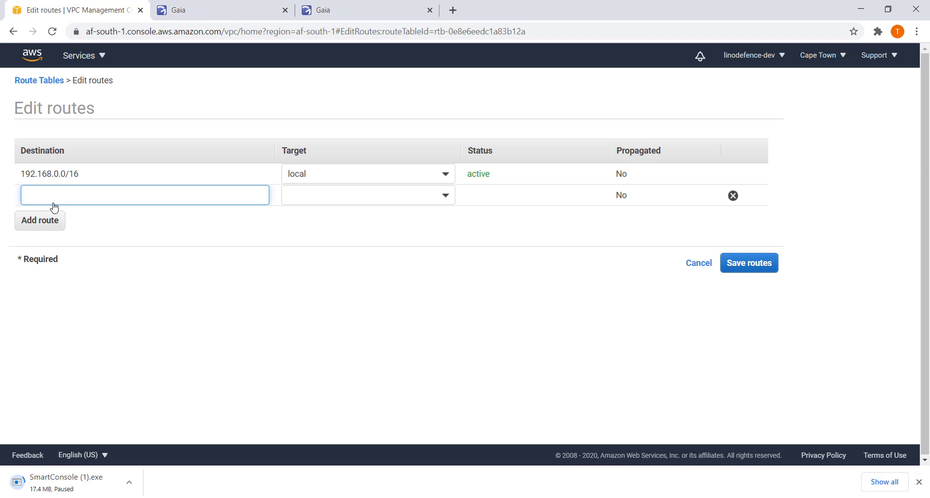
pyautogui.write('0.0.0.0/0')
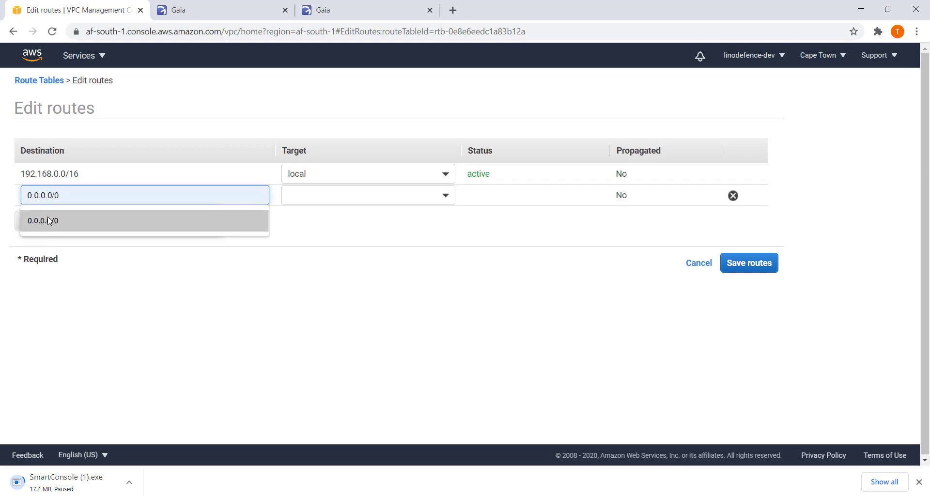
pyautogui.click(47, 222)
pyautogui.click(326, 196)
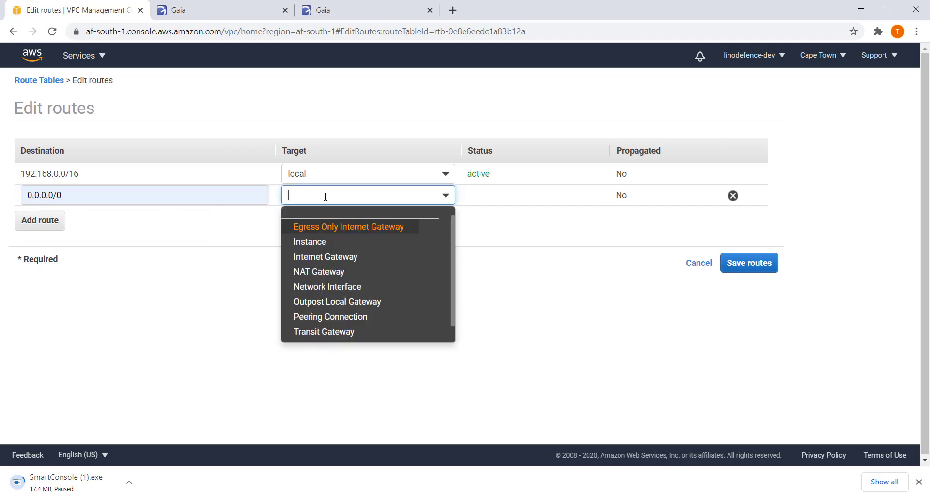
pyautogui.hotkey('ctrl', 'v')
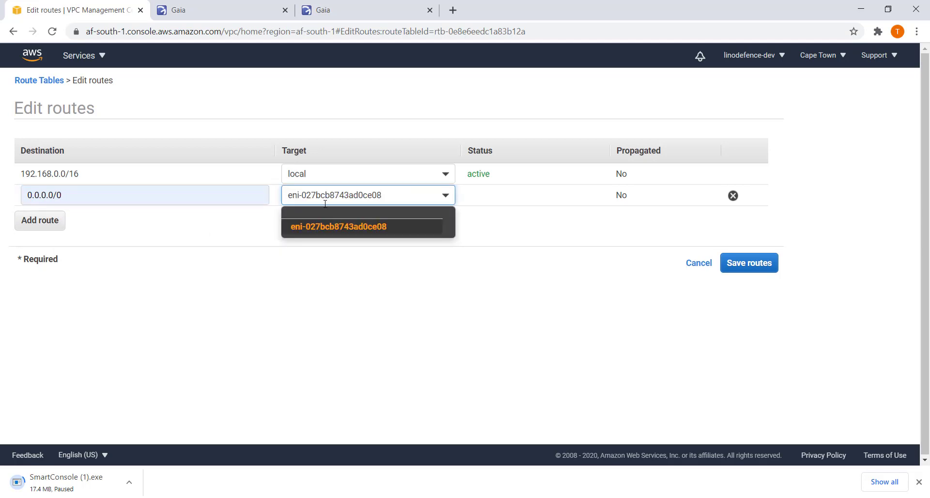
pyautogui.click(351, 226)
pyautogui.click(748, 269)
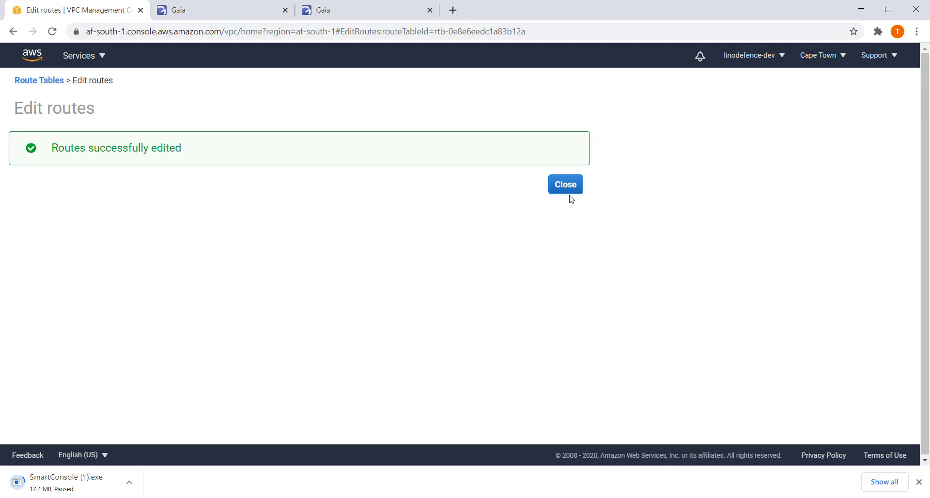
pyautogui.click(568, 192)
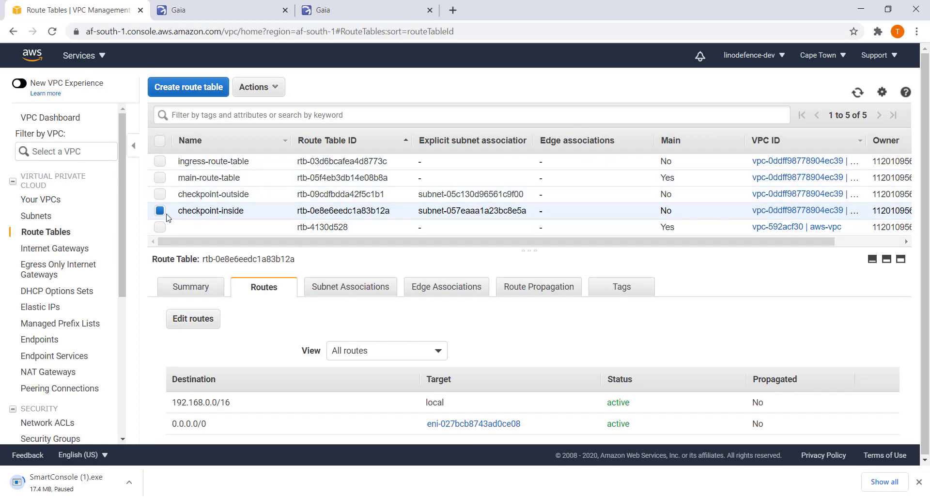
# Edge-associate ingress-route-table with internet gateway igw-00a2af9fefb2f99fc and save.
pyautogui.click(172, 213)
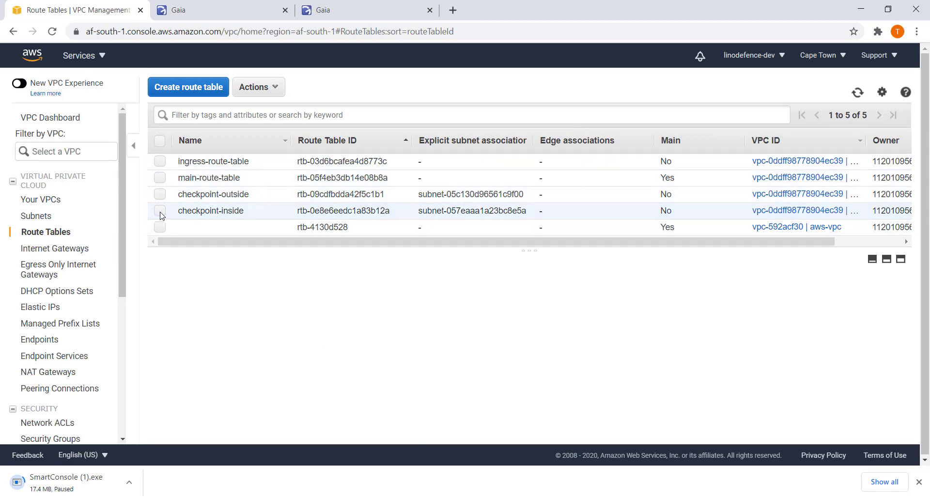
pyautogui.click(160, 161)
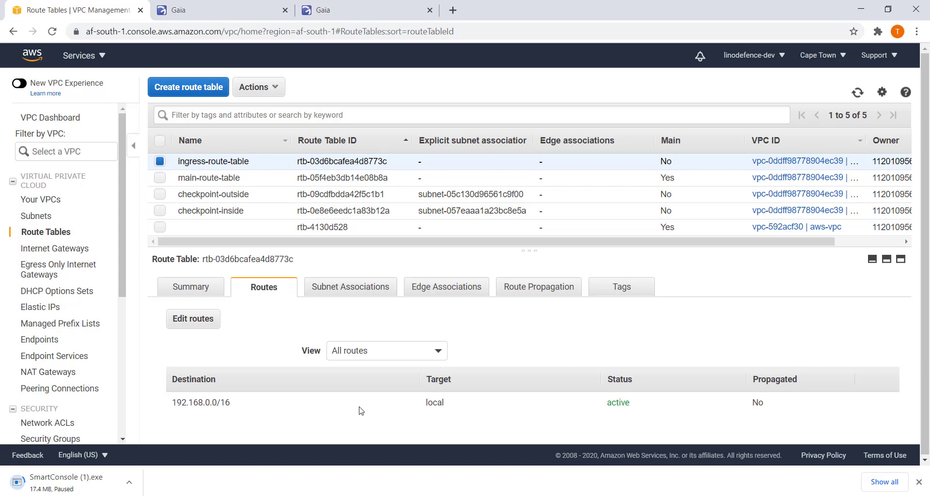
pyautogui.click(454, 294)
pyautogui.click(202, 315)
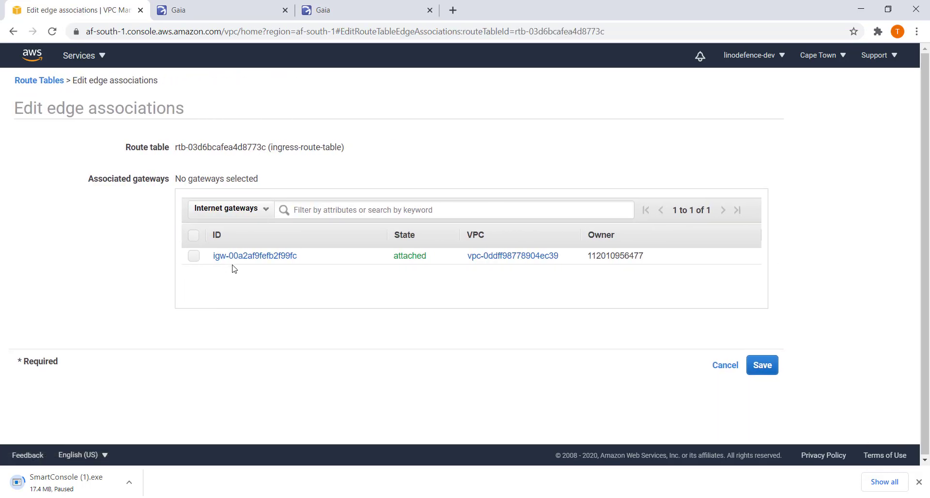
pyautogui.click(193, 256)
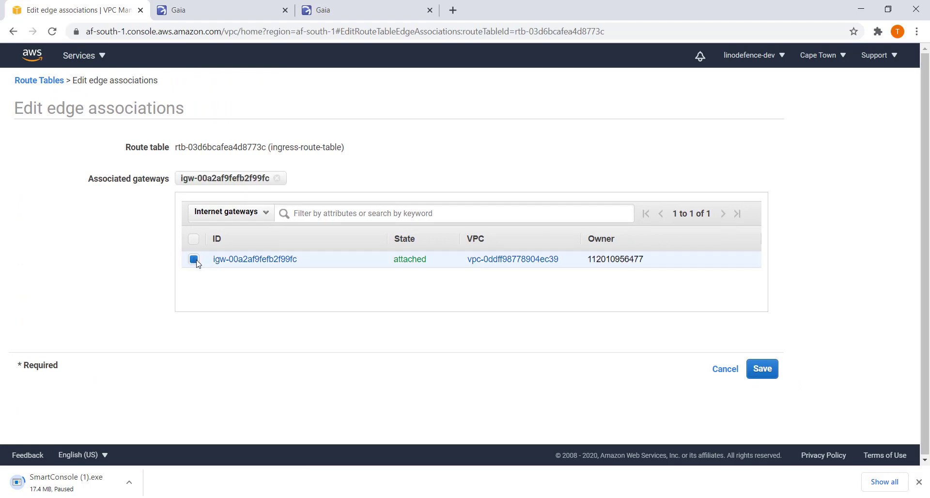
pyautogui.click(769, 376)
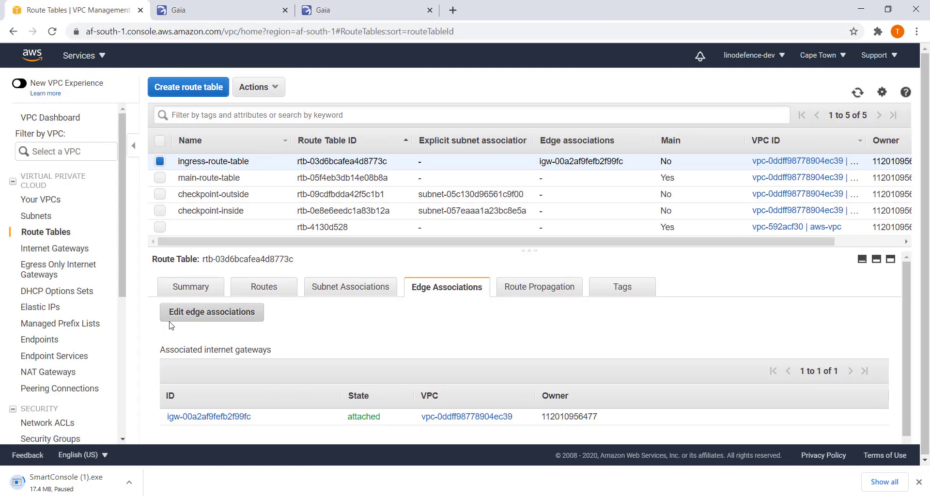
# Review ingress-route-table's routes, leaving the route editor without changes.
pyautogui.click(264, 290)
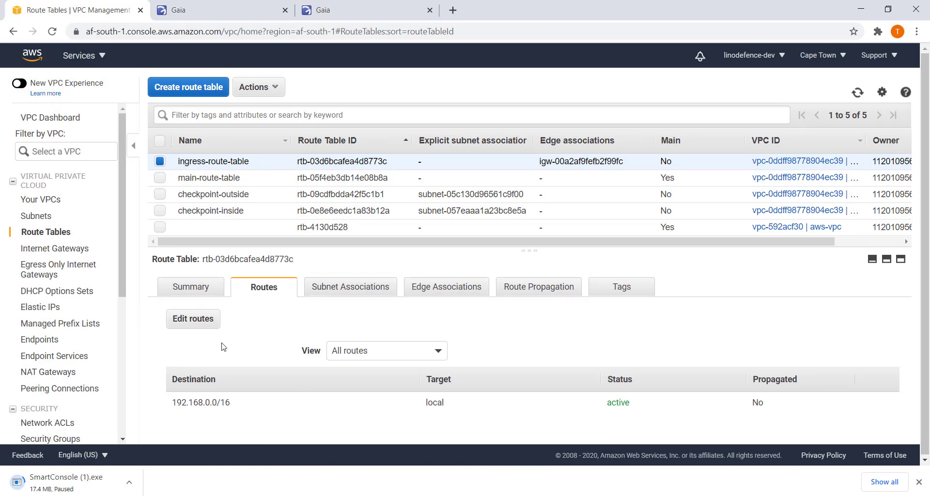
pyautogui.click(209, 324)
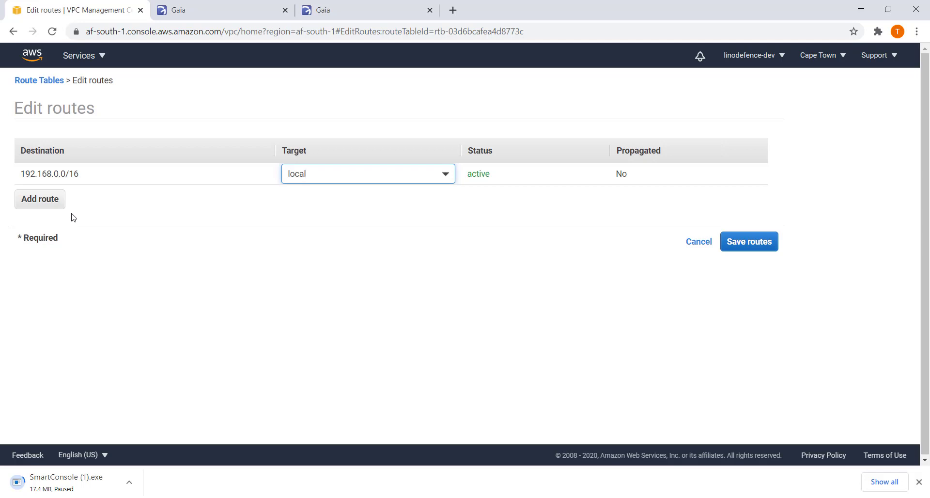
pyautogui.click(697, 242)
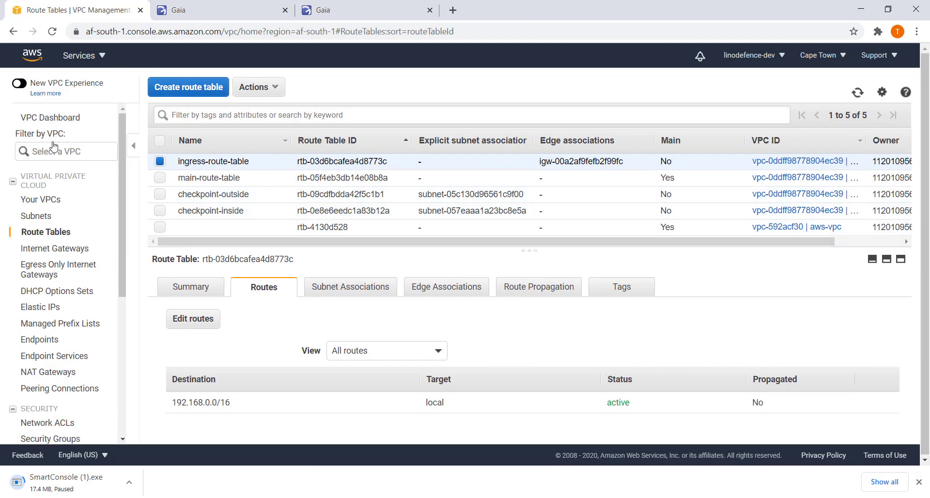
pyautogui.click(75, 57)
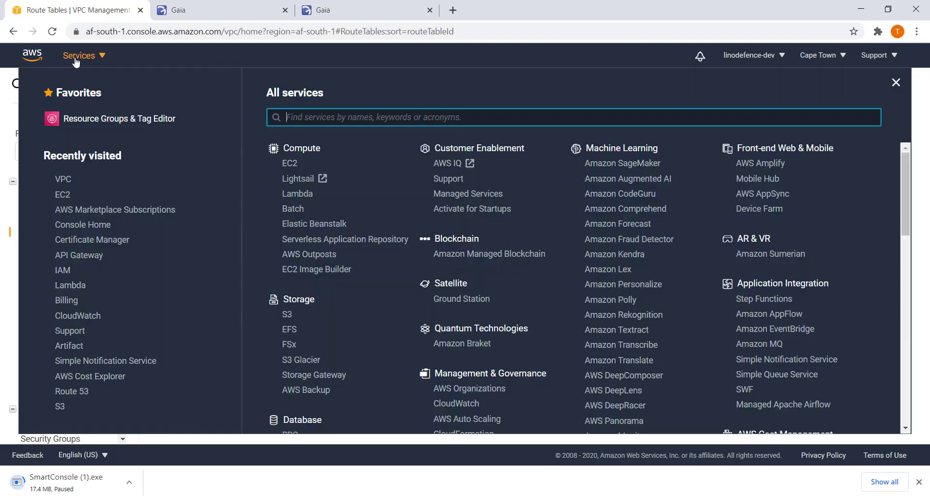
# Copy the checkpoint-gateway instance's first network interface ID (192.168.0.253) from its Networking details.
pyautogui.click(65, 195)
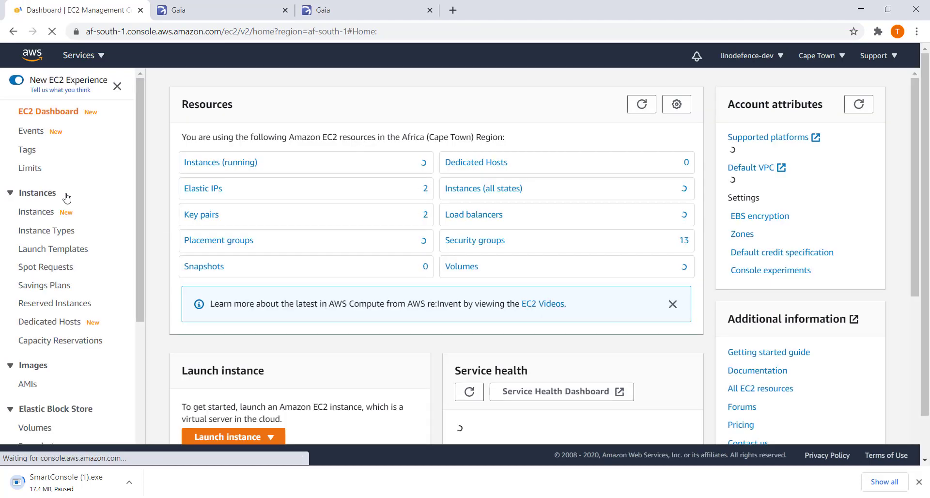
pyautogui.click(198, 167)
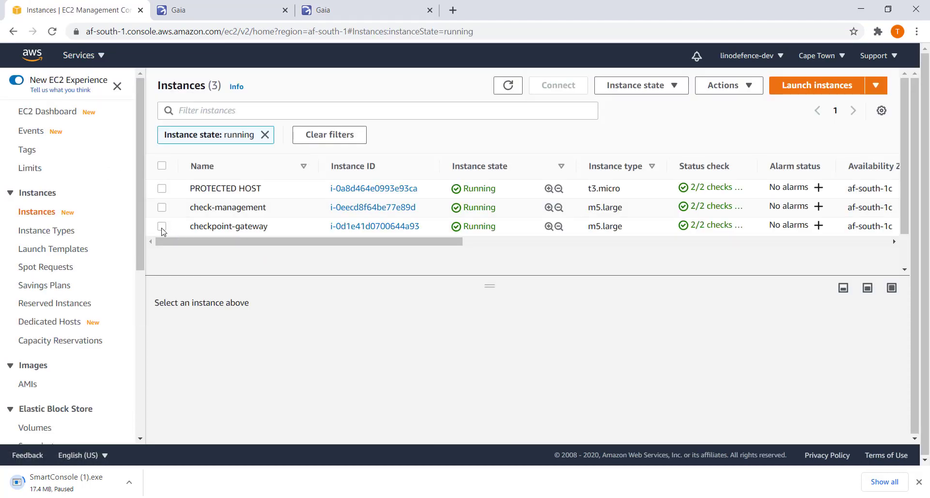
pyautogui.click(162, 226)
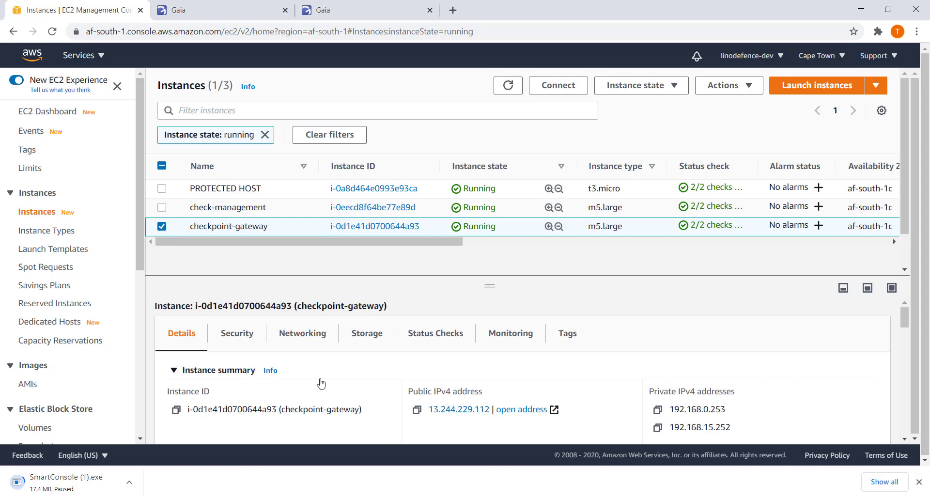
pyautogui.click(306, 337)
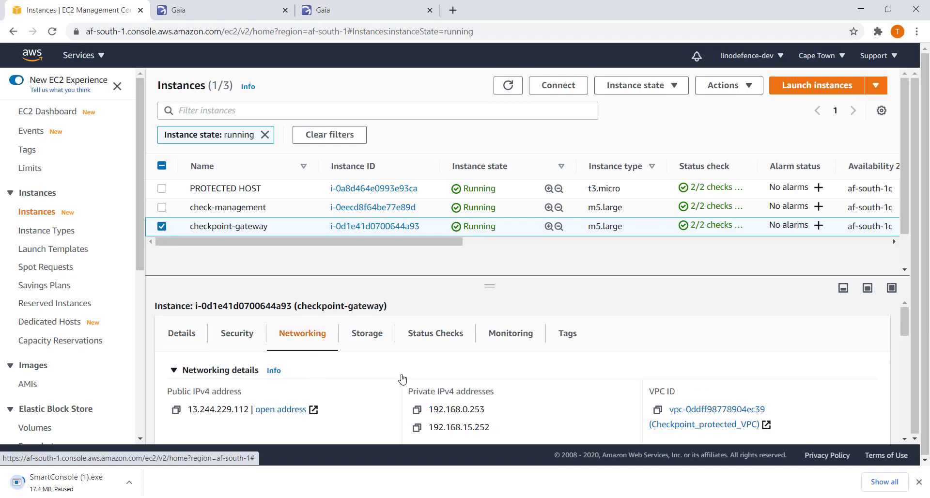
pyautogui.scroll(-5, 402, 378)
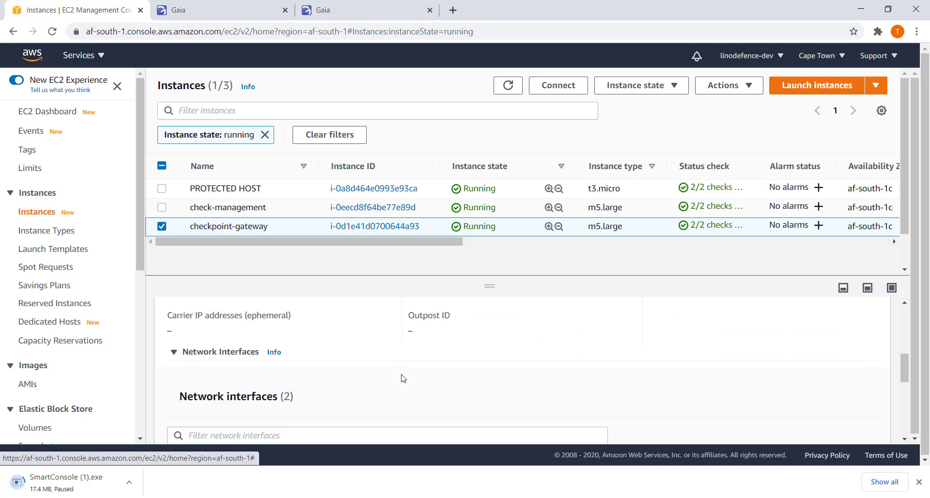
pyautogui.scroll(-3, 402, 378)
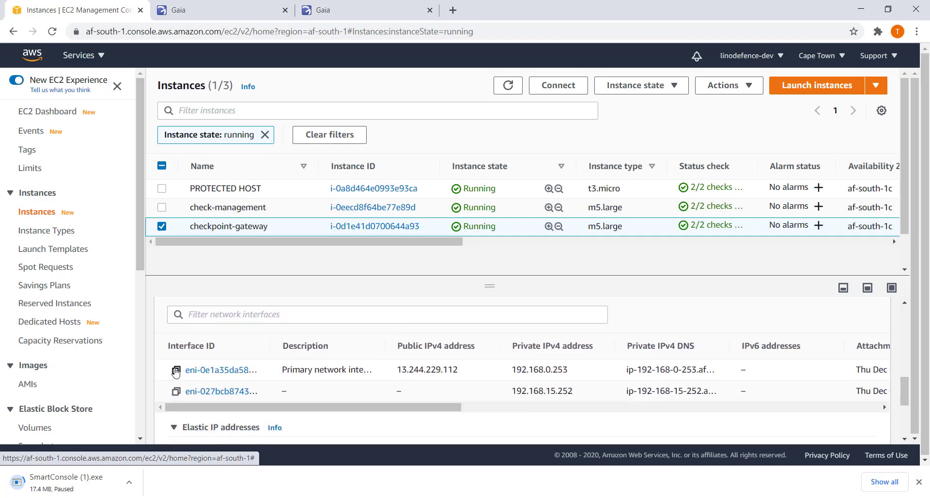
pyautogui.click(176, 371)
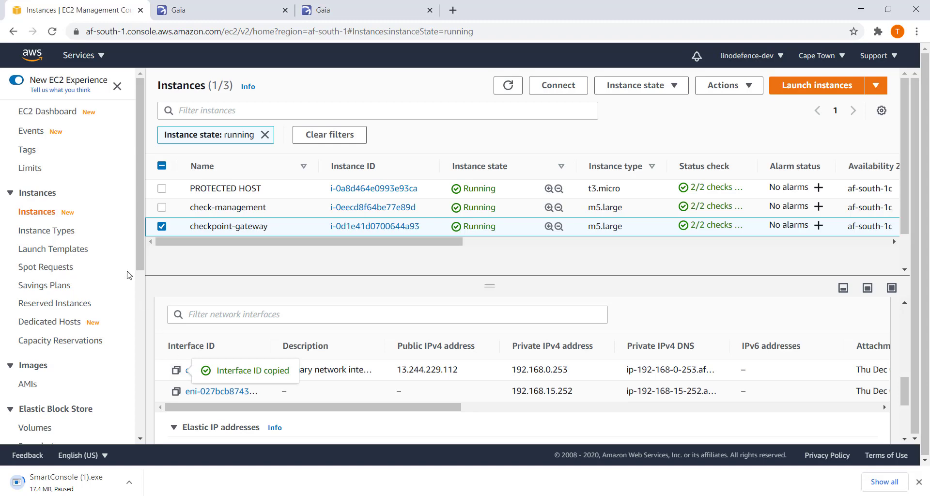
pyautogui.click(81, 58)
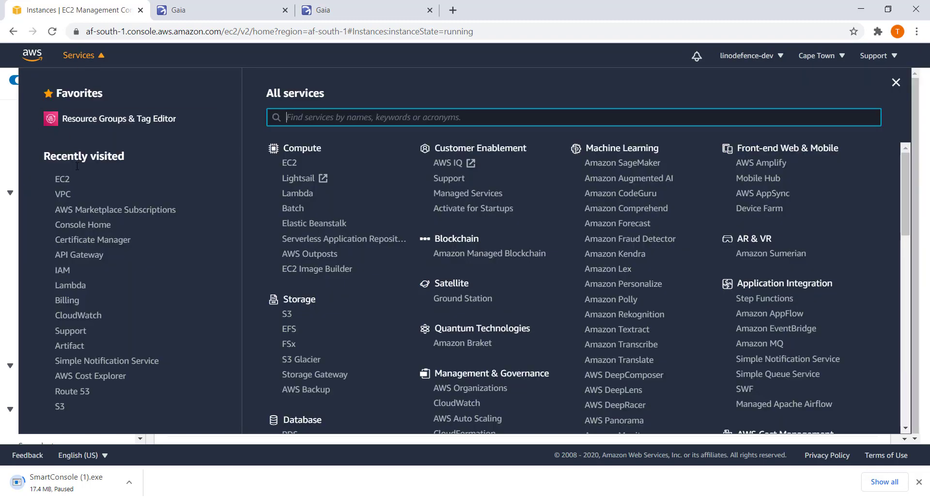
# Open the route editor for ingress-route-table in the VPC console.
pyautogui.click(68, 197)
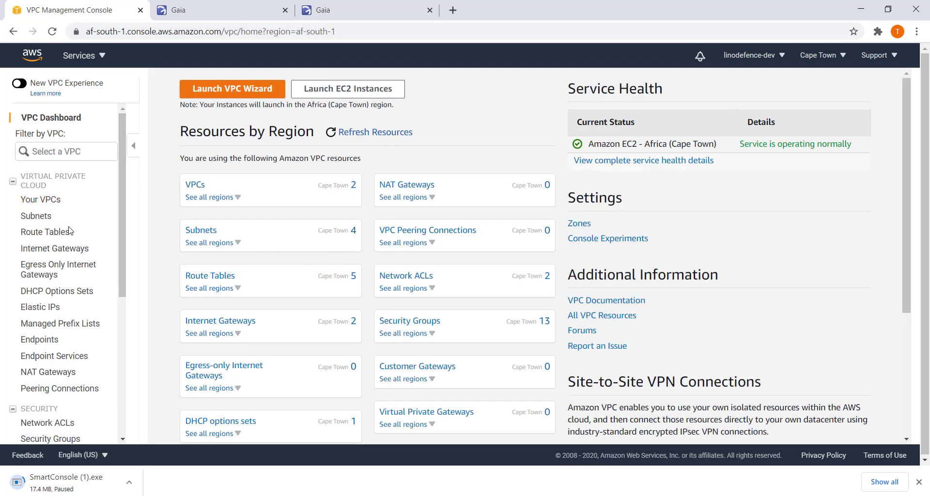
pyautogui.click(62, 235)
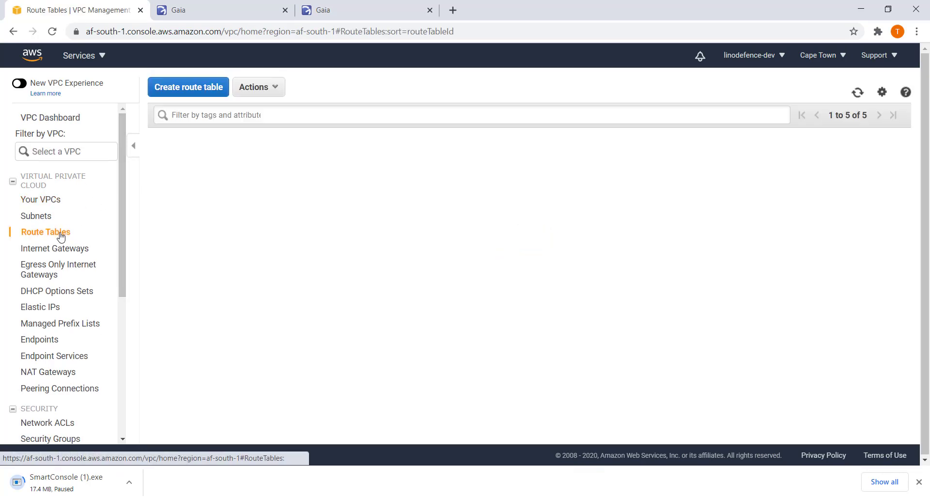
pyautogui.click(161, 162)
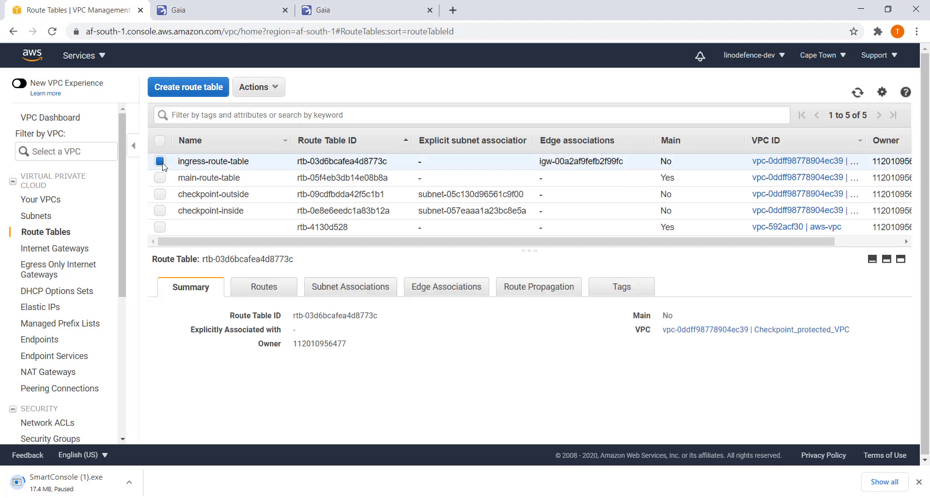
pyautogui.click(275, 289)
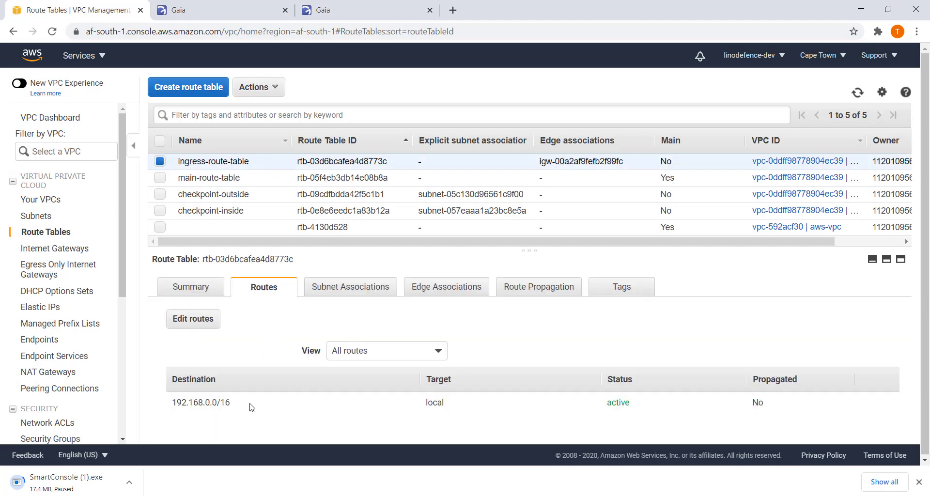
pyautogui.click(196, 323)
# Add route 192.168.15.0/24 targeting eni-0e1a35da586f5c9b7 and save the routes.
pyautogui.click(54, 199)
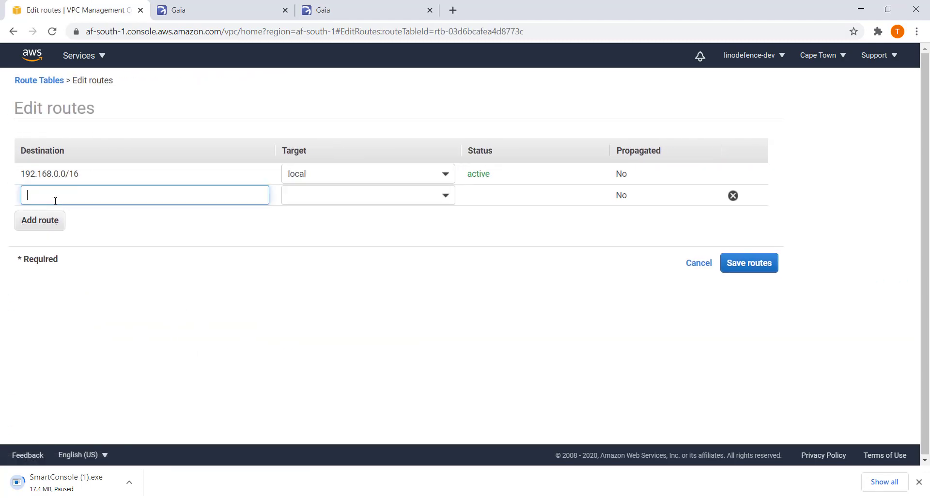
pyautogui.write('192')
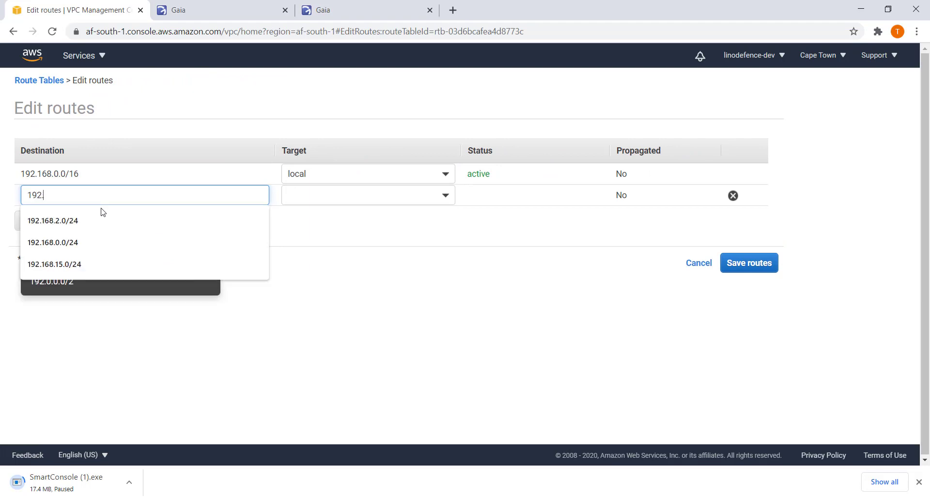
pyautogui.write('.168.')
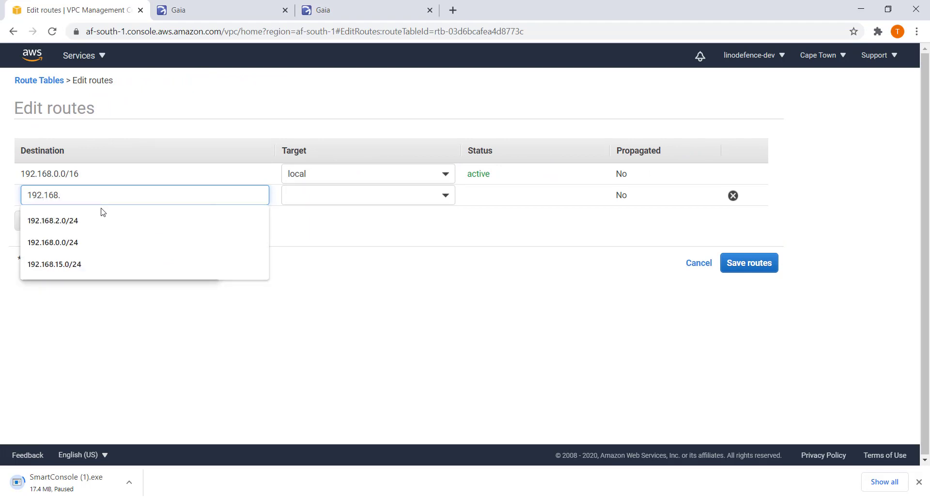
pyautogui.write('15.0')
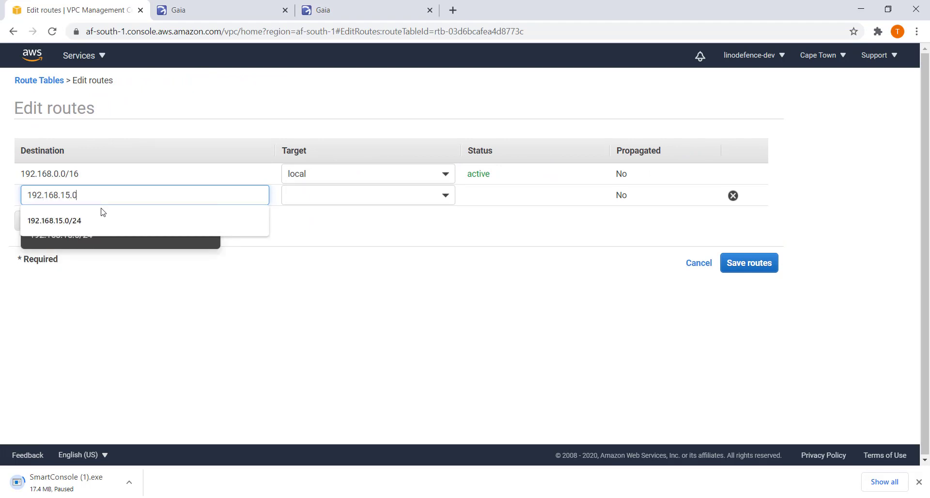
pyautogui.write('.')
pyautogui.press('BackSpace')
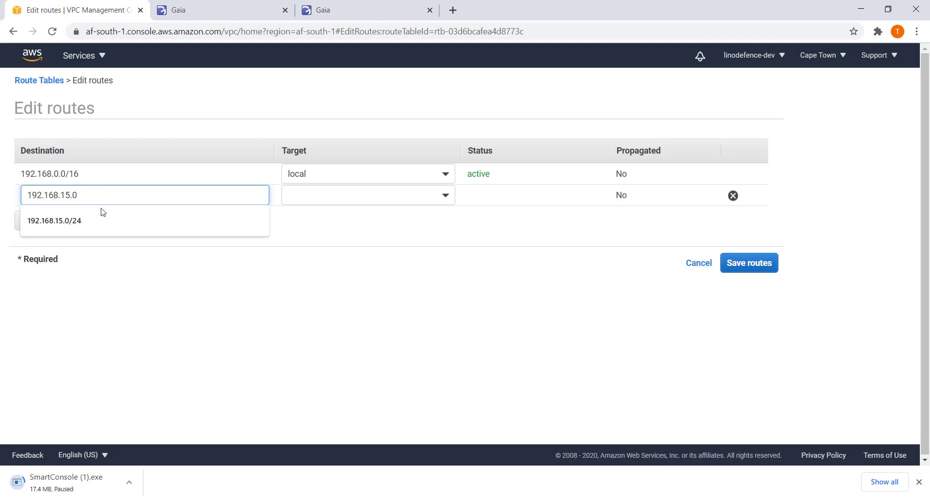
pyautogui.click(72, 220)
pyautogui.click(312, 195)
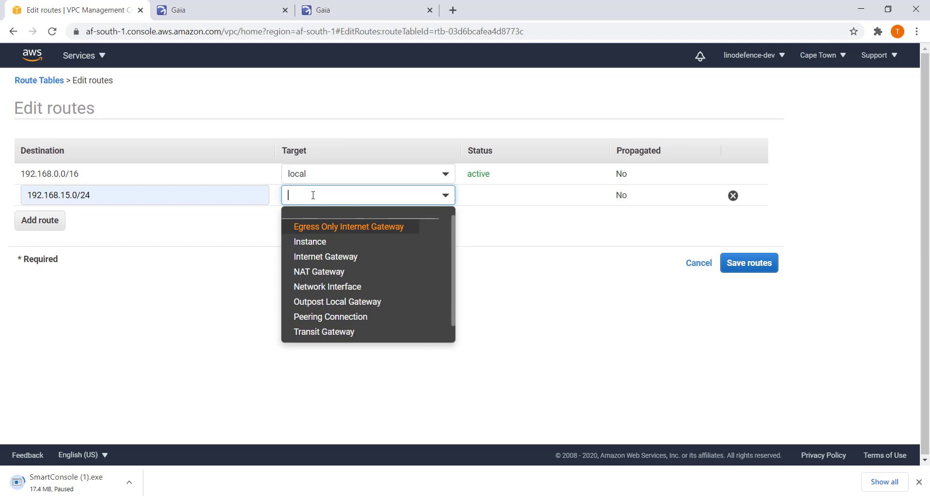
pyautogui.hotkey('ctrl', 'v')
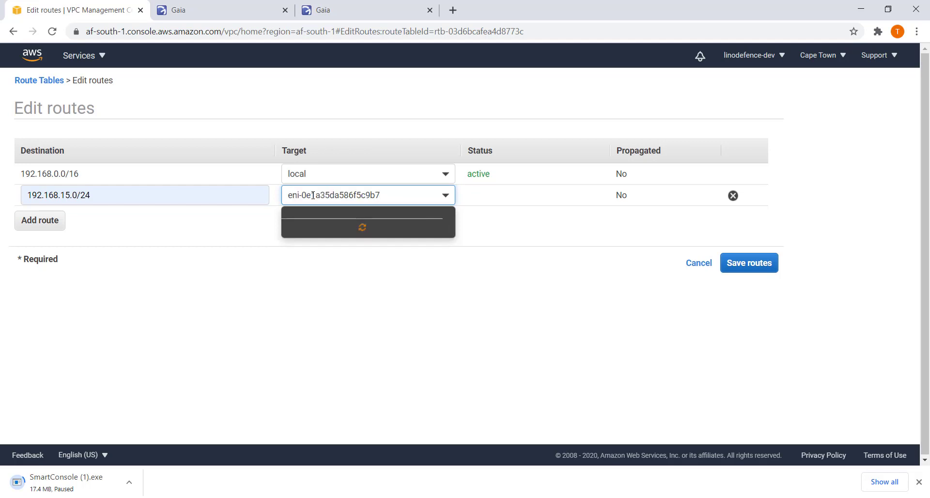
pyautogui.click(329, 225)
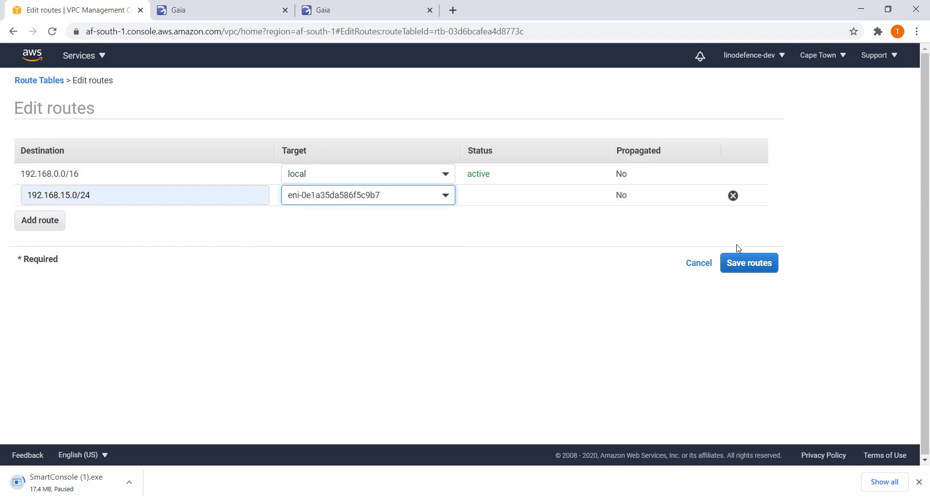
pyautogui.click(758, 264)
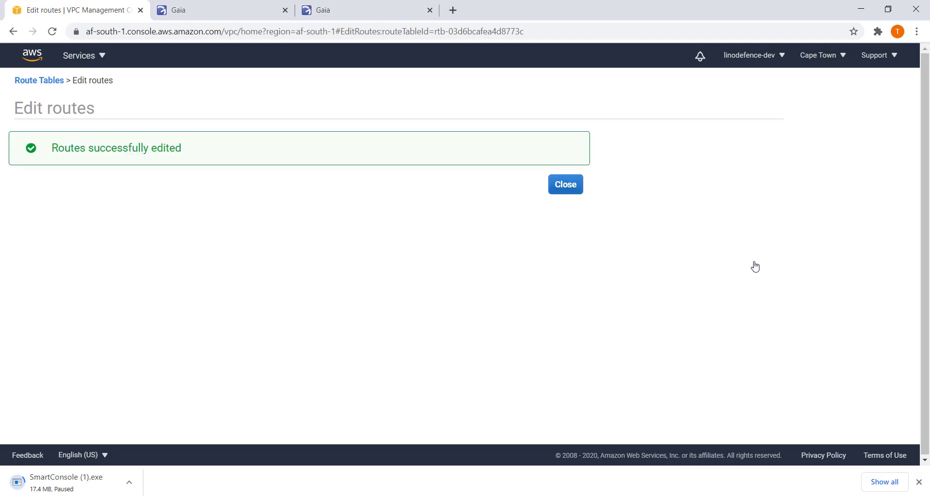
pyautogui.click(565, 191)
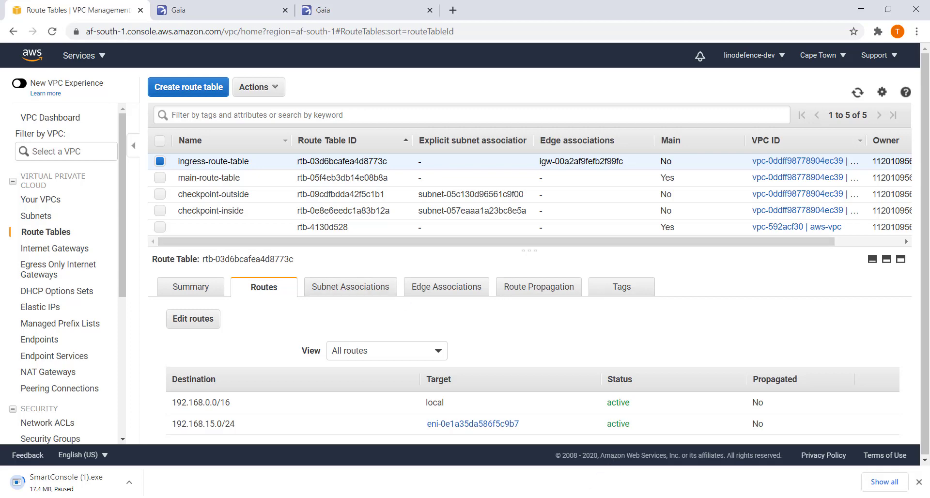
# Bring the Checkpoint Firewall Demo diagram forward in Acrobat Reader.
pyautogui.click(435, 497)
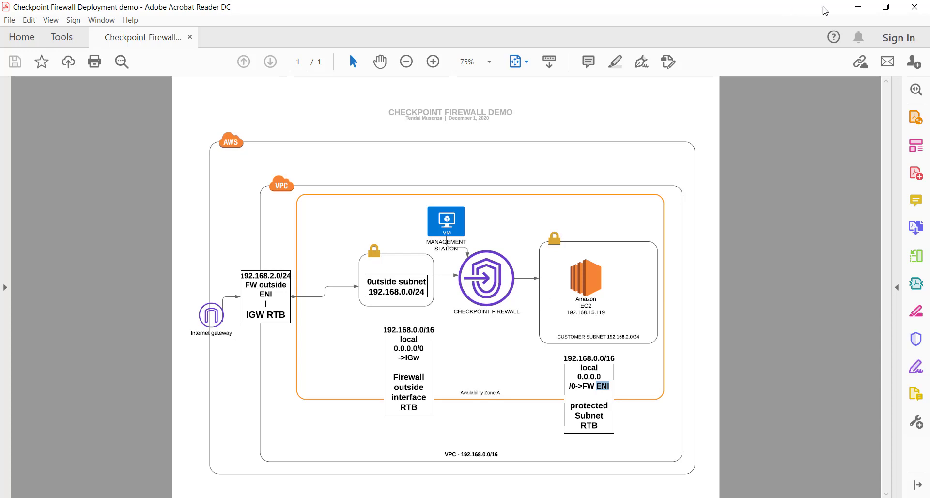
# Minimize the Acrobat diagram and switch to SmartConsole's Access Control policy.
pyautogui.click(856, 9)
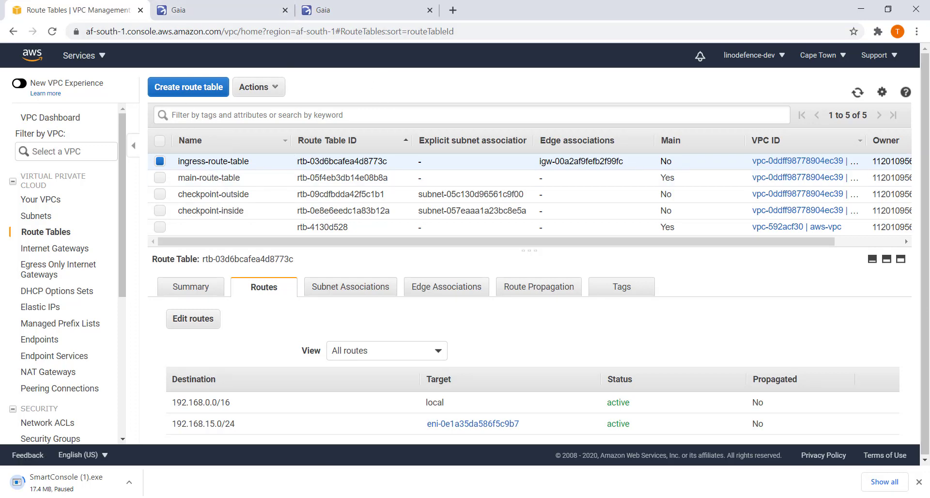
pyautogui.hotkey('alt', 'Tab')
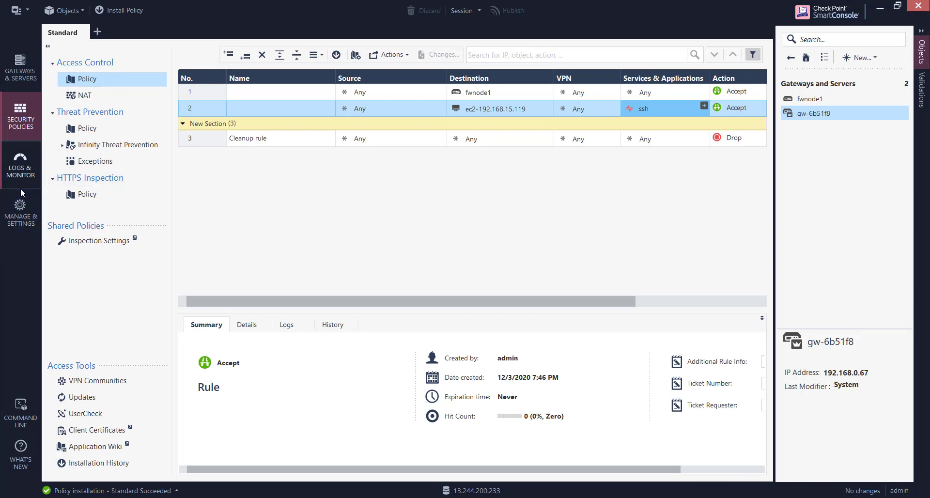
# Search SmartConsole logs for 192.168.15.119 (no matches), then return to policies and the AWS console.
pyautogui.click(25, 175)
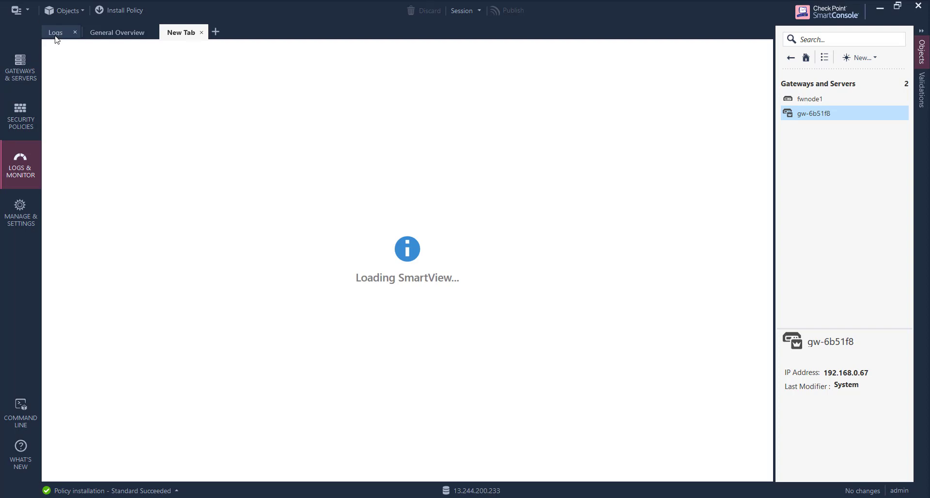
pyautogui.click(56, 33)
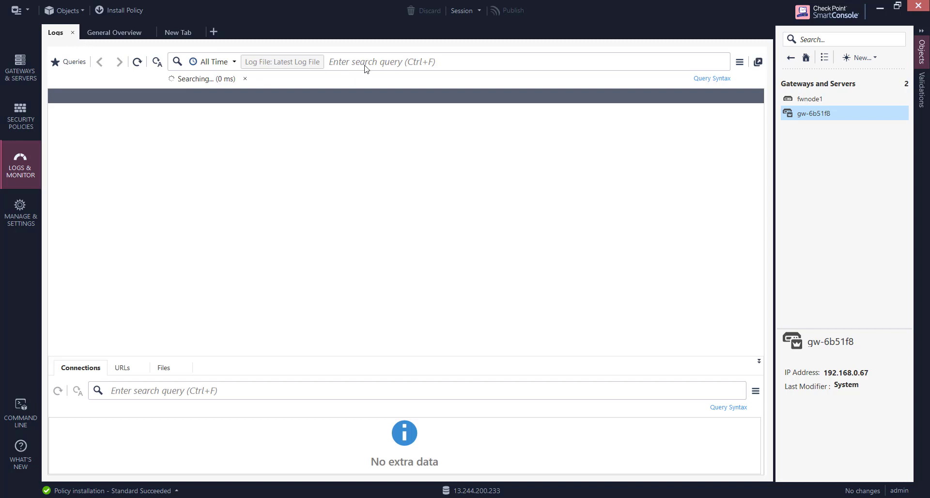
pyautogui.click(383, 62)
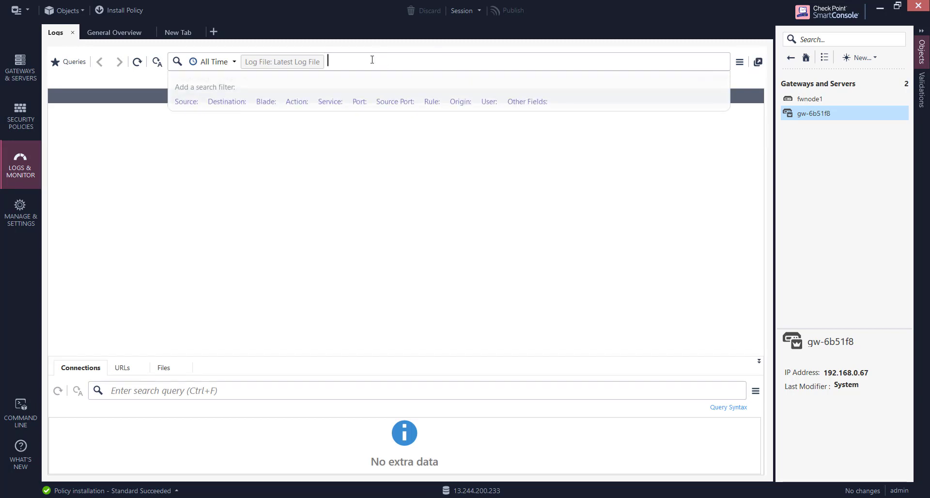
pyautogui.write('192.1')
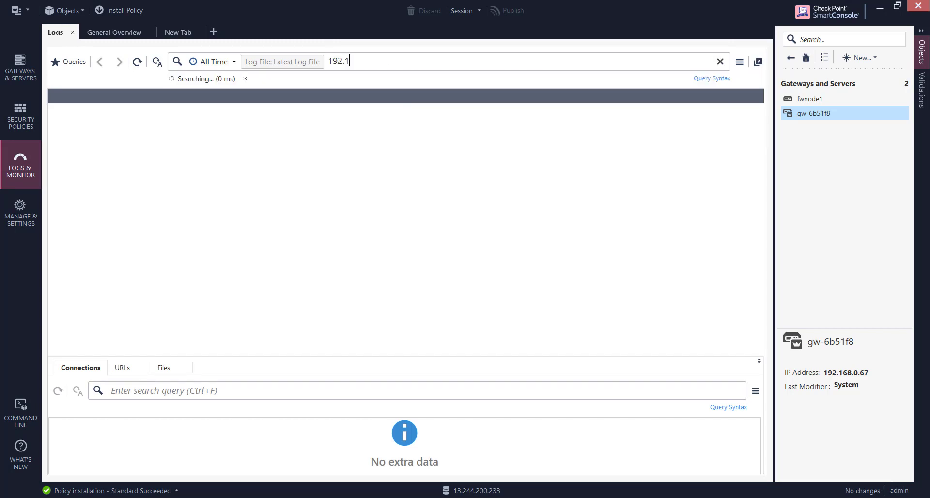
pyautogui.write('68.15.167')
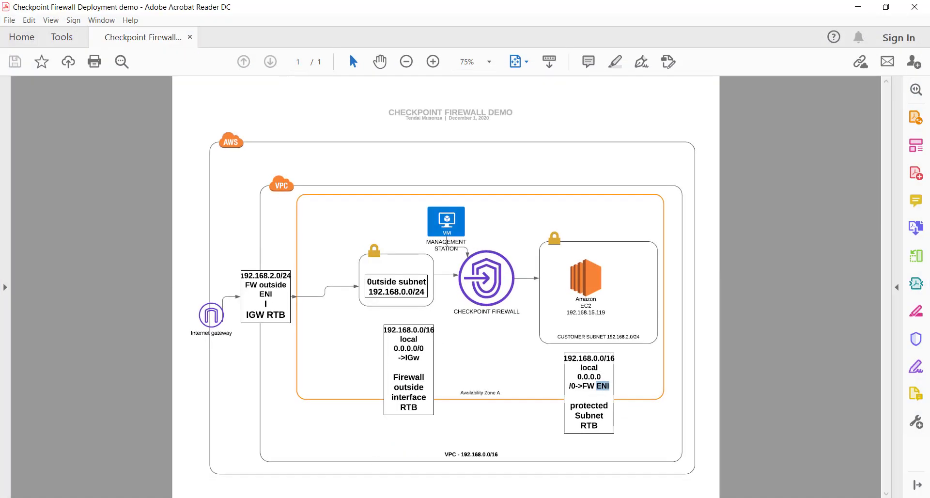
pyautogui.hotkey('alt', 'Tab')
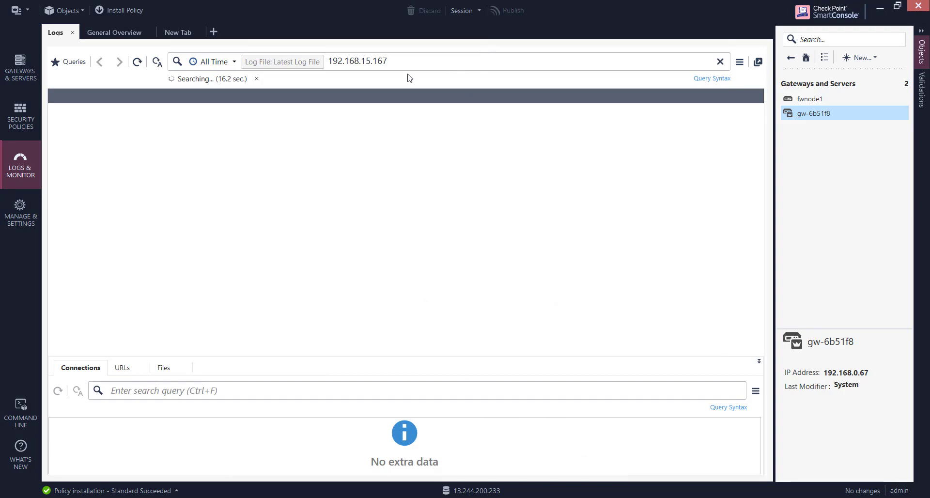
pyautogui.press('BackSpace')
pyautogui.press('BackSpace')
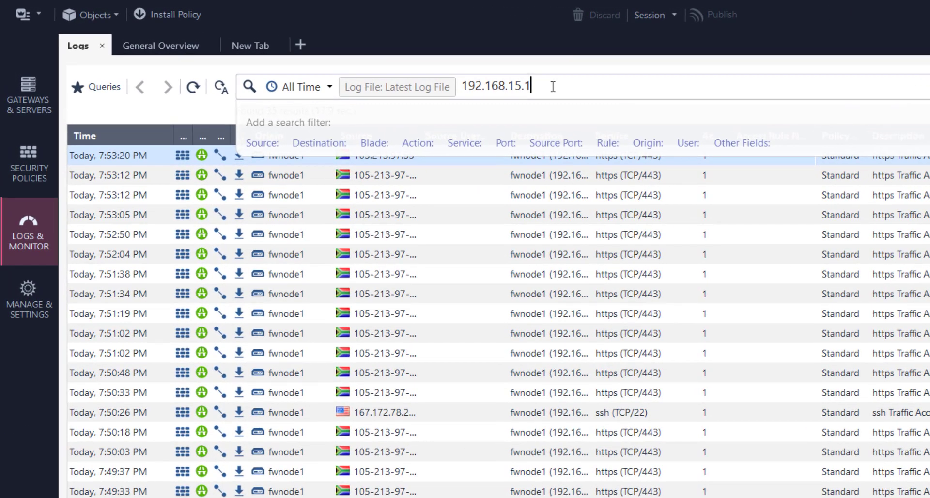
pyautogui.press('BackSpace')
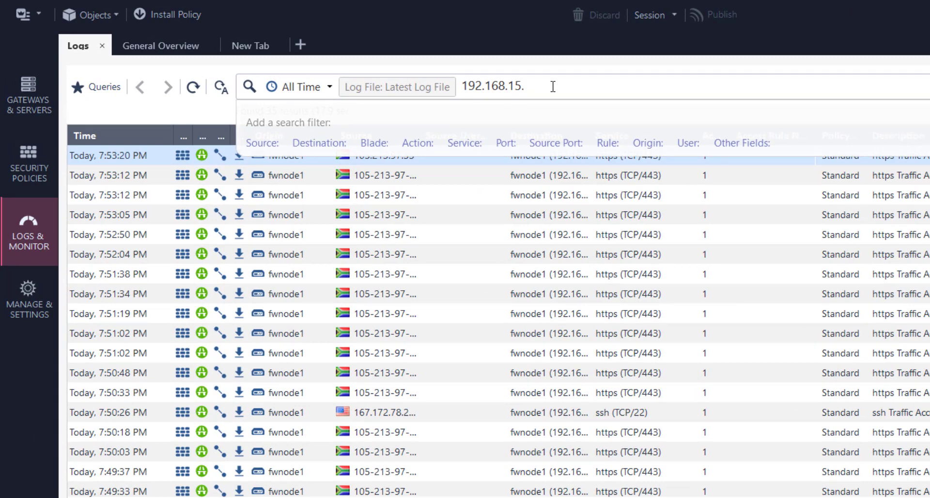
pyautogui.write('.119')
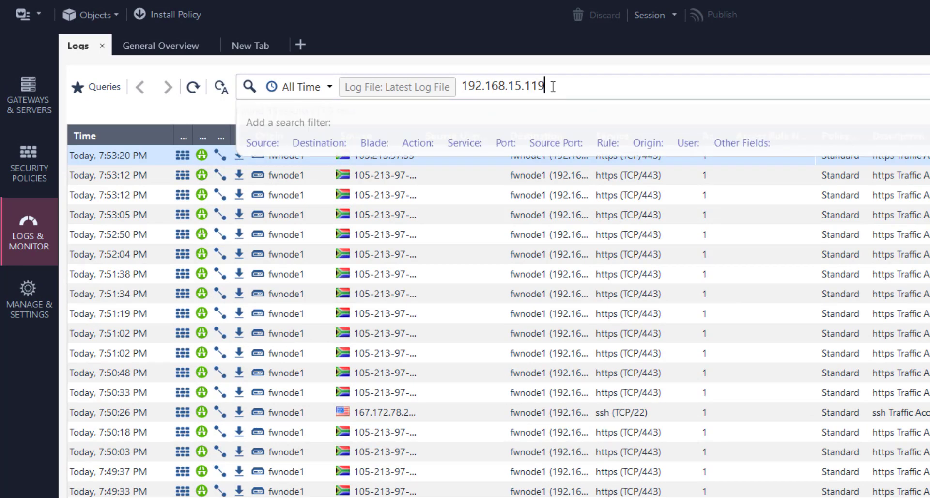
pyautogui.press('Return')
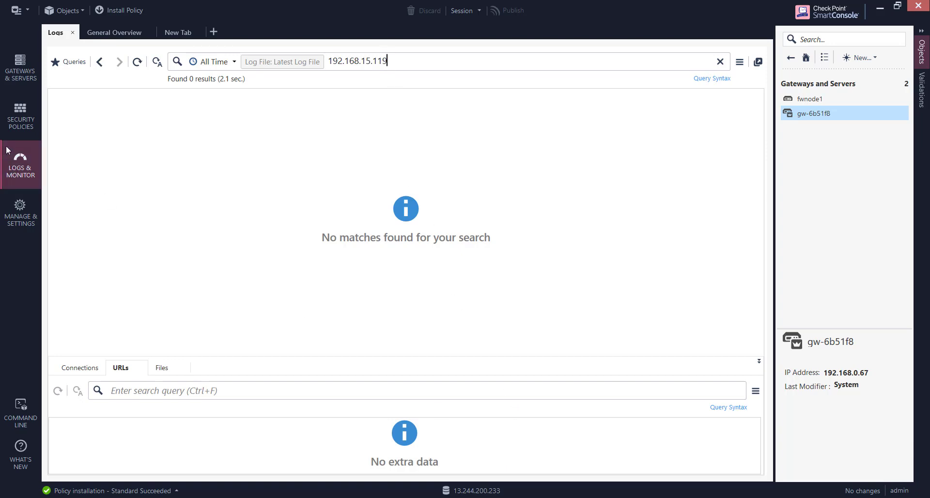
pyautogui.click(25, 125)
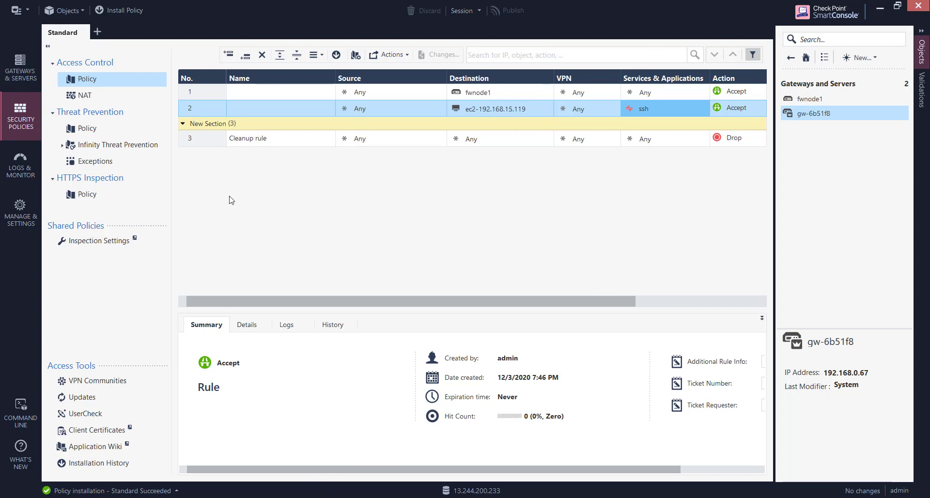
pyautogui.hotkey('alt', 'Tab')
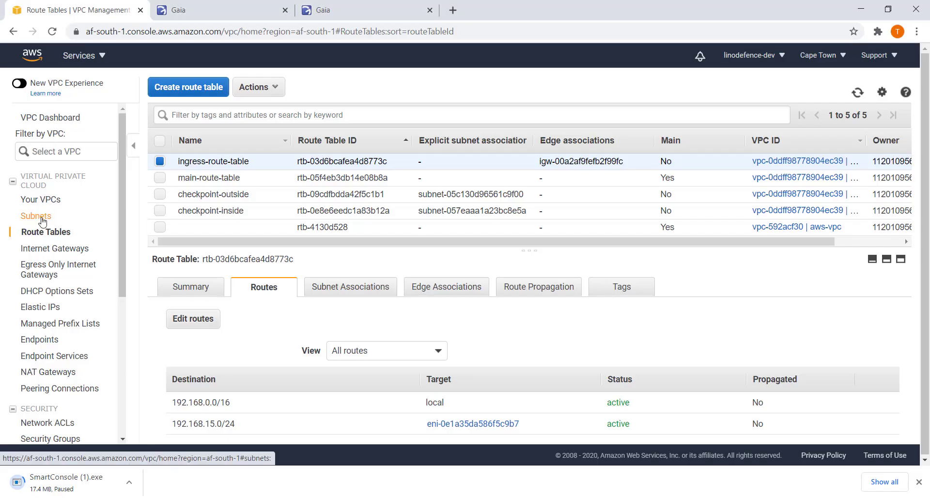
# Copy PROTECTED HOST's public IPv4 address 13.244.239.188 from the running EC2 instances.
pyautogui.click(80, 57)
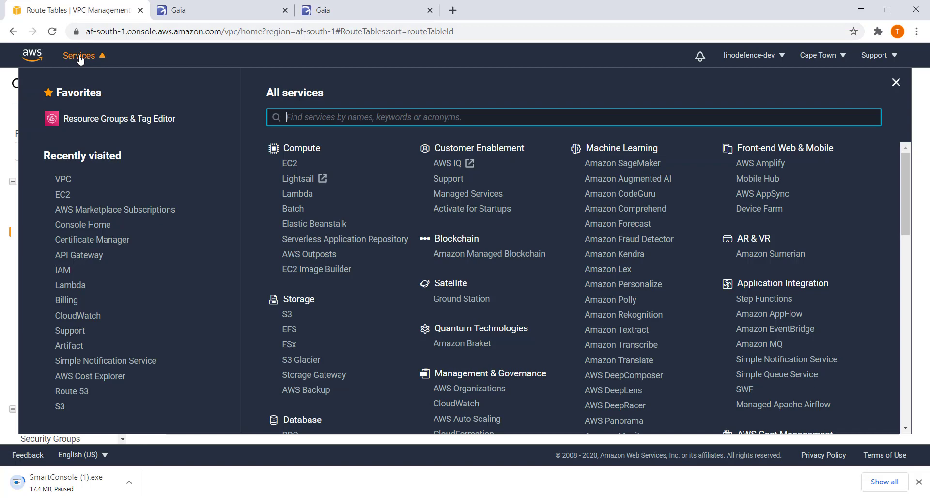
pyautogui.click(59, 196)
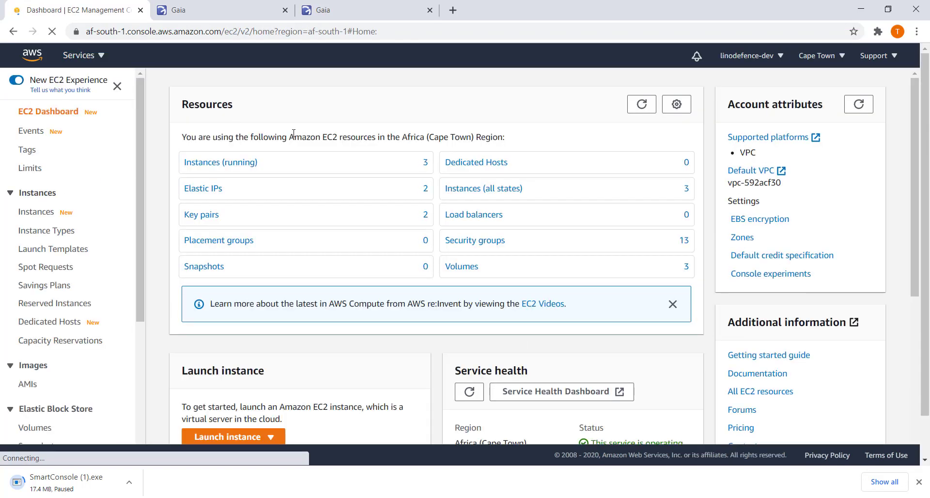
pyautogui.click(231, 166)
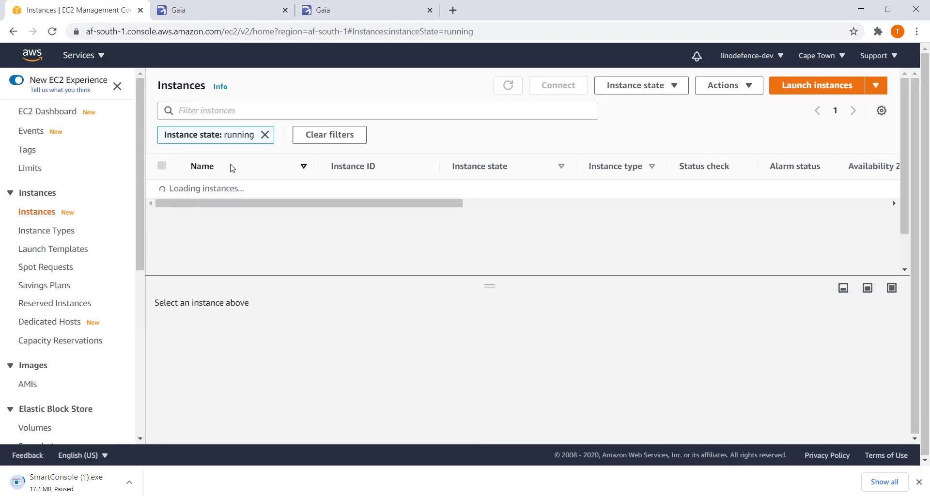
pyautogui.click(162, 189)
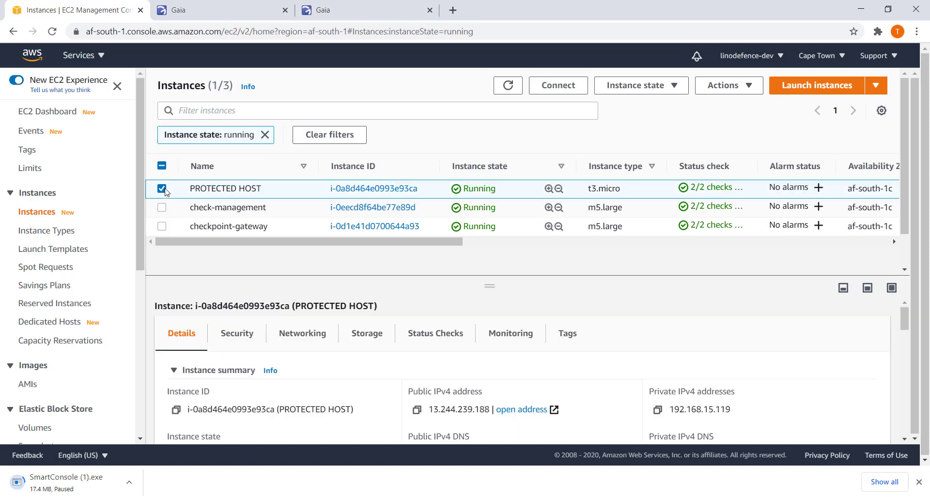
pyautogui.click(417, 410)
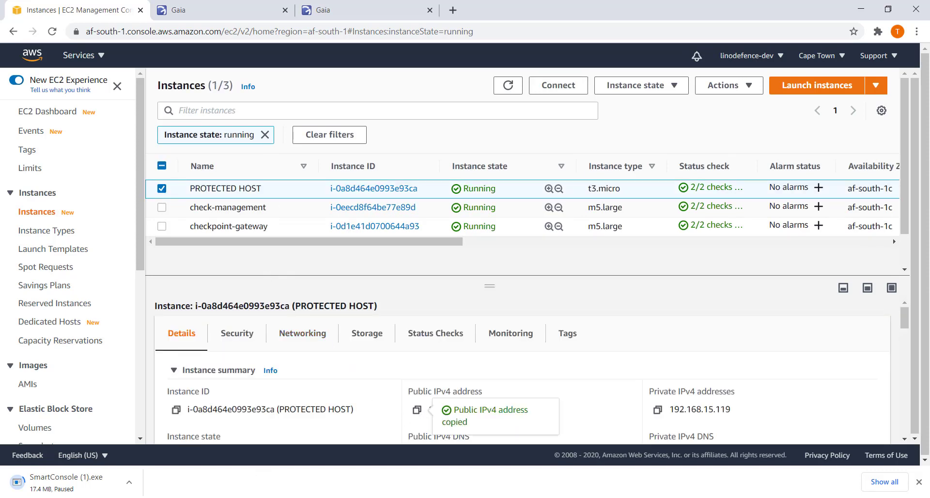
pyautogui.press('super')
pyautogui.write('pu')
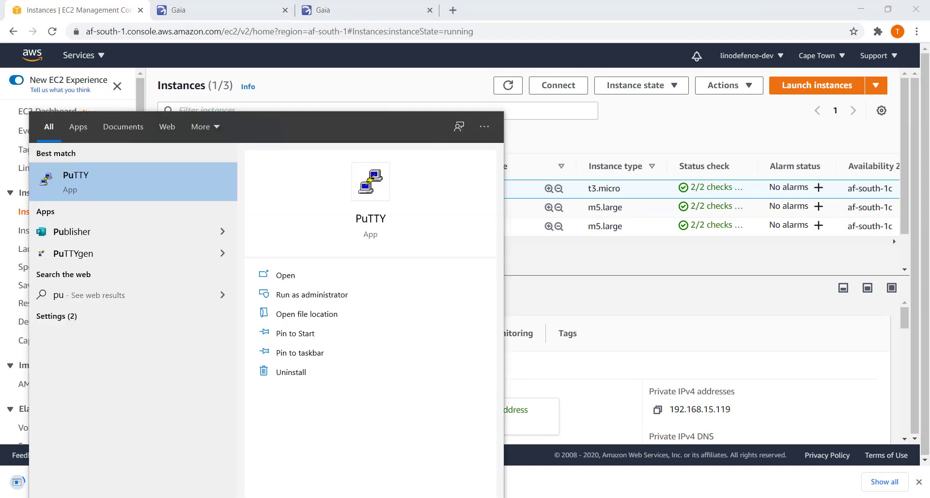
pyautogui.write('tty')
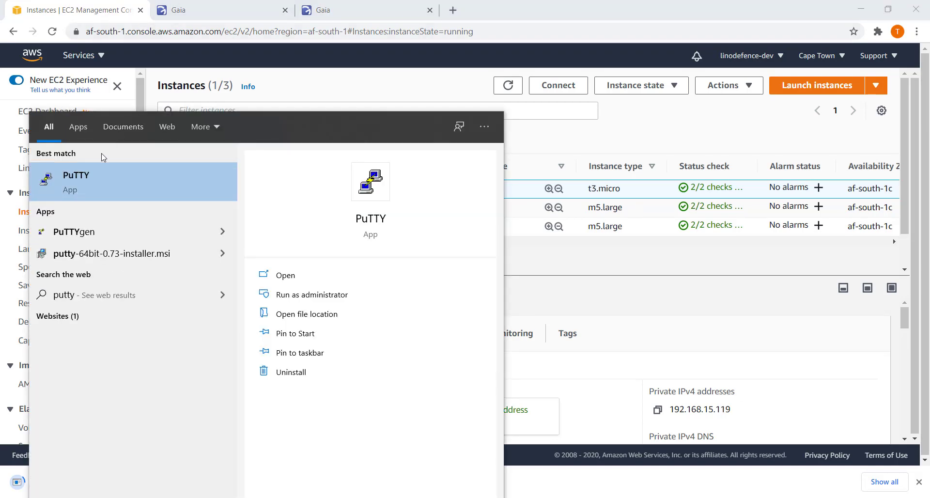
pyautogui.click(86, 177)
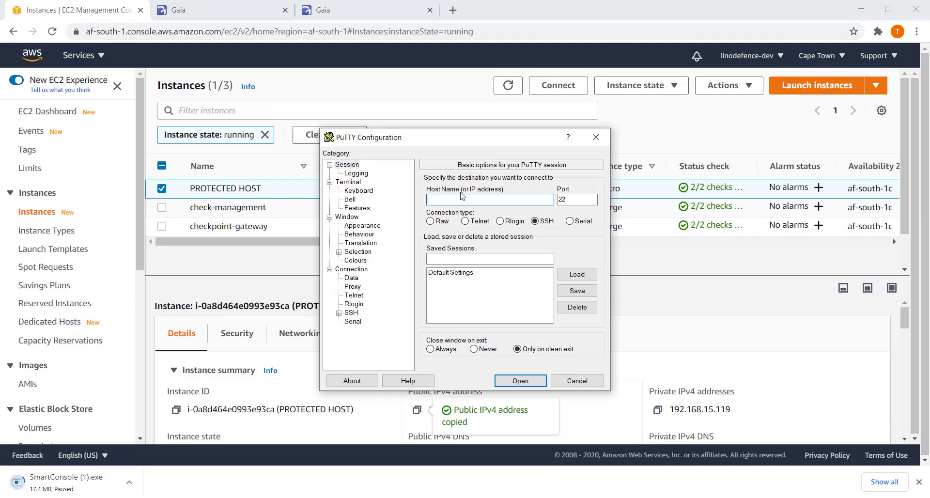
pyautogui.hotkey('ctrl', 'v')
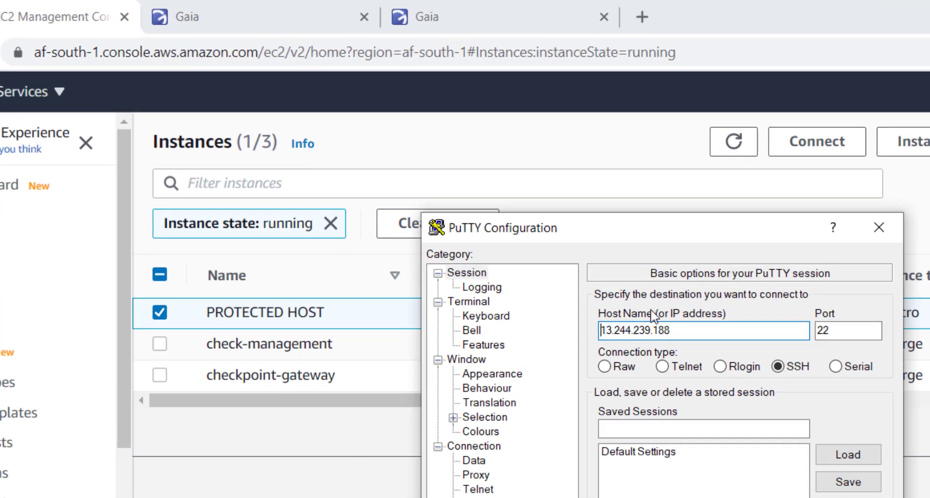
pyautogui.write('admin')
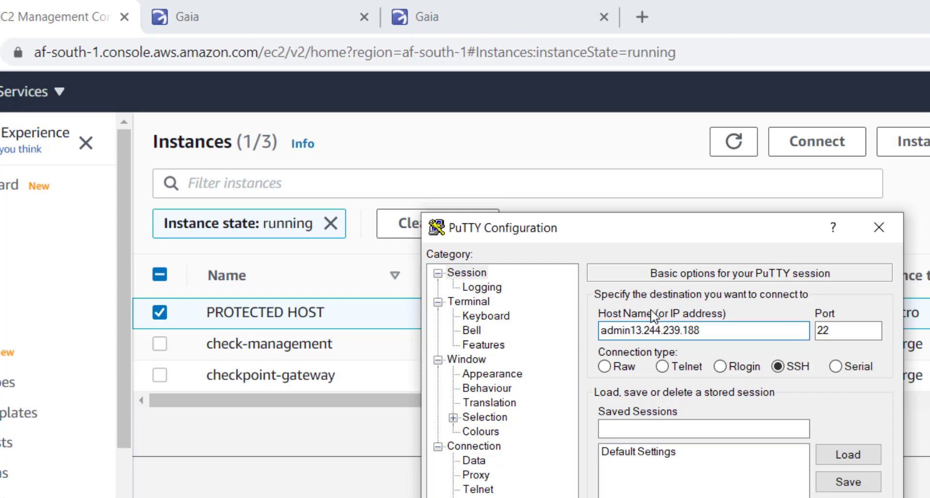
pyautogui.write('@')
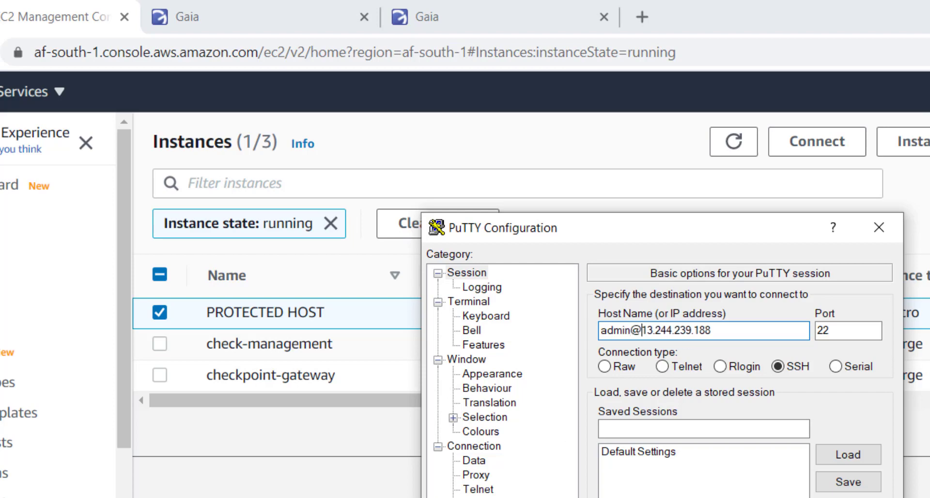
pyautogui.click(453, 497)
pyautogui.click(485, 497)
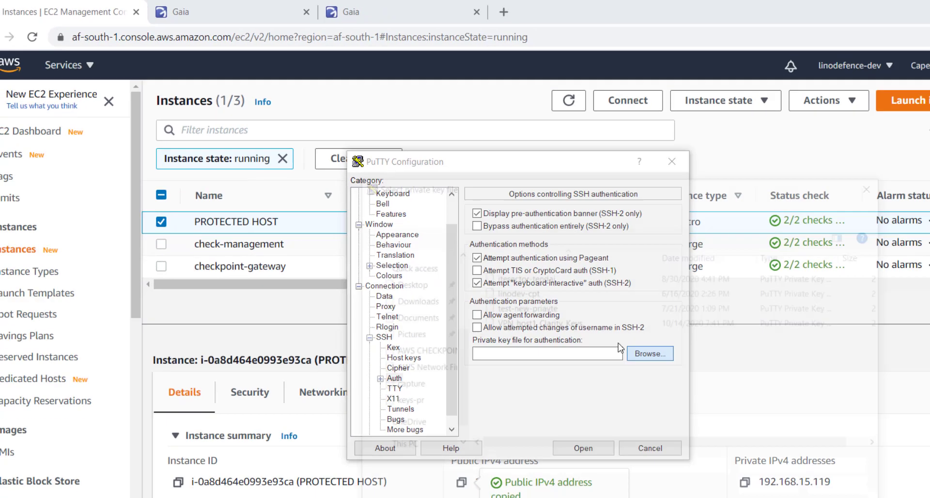
pyautogui.click(838, 491)
pyautogui.doubleClick(463, 248)
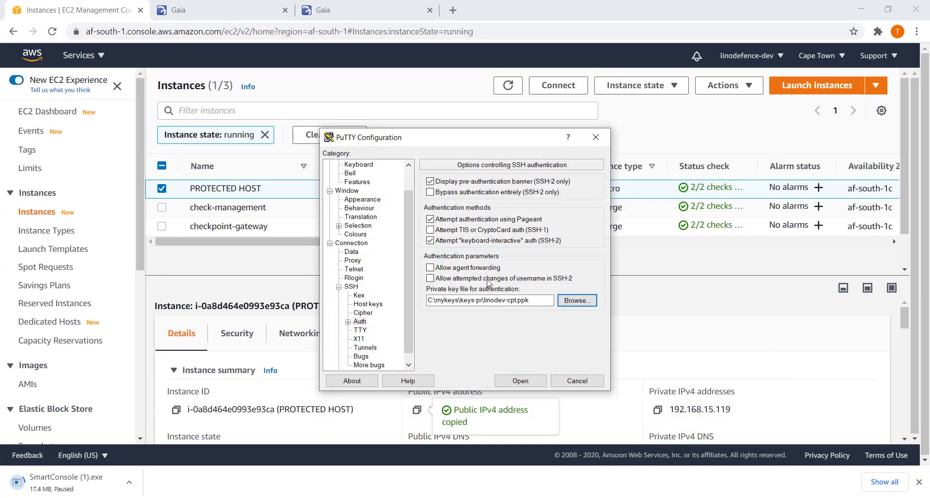
pyautogui.click(534, 379)
pyautogui.click(390, 343)
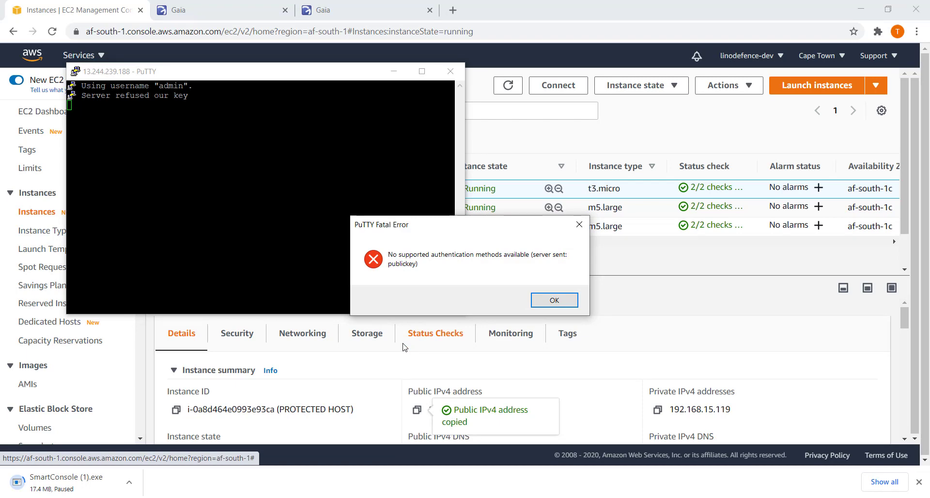
pyautogui.click(554, 300)
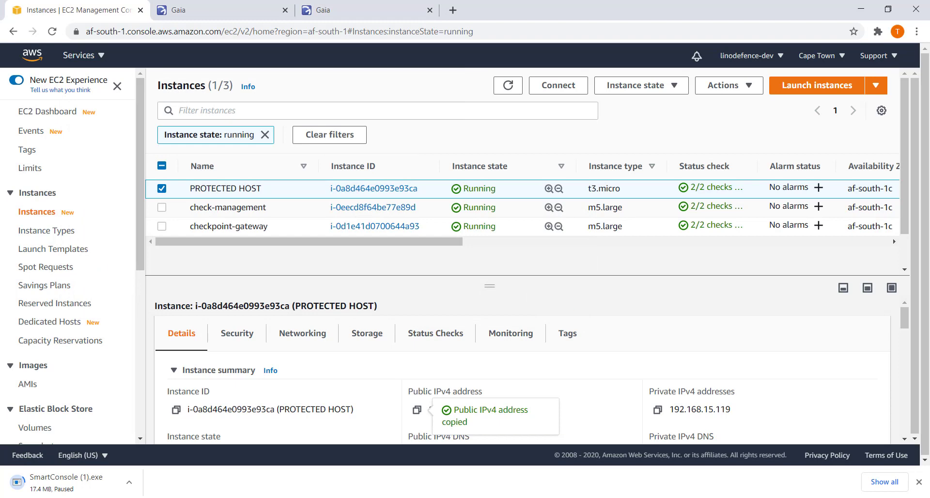
pyautogui.press('super')
pyautogui.write('putty')
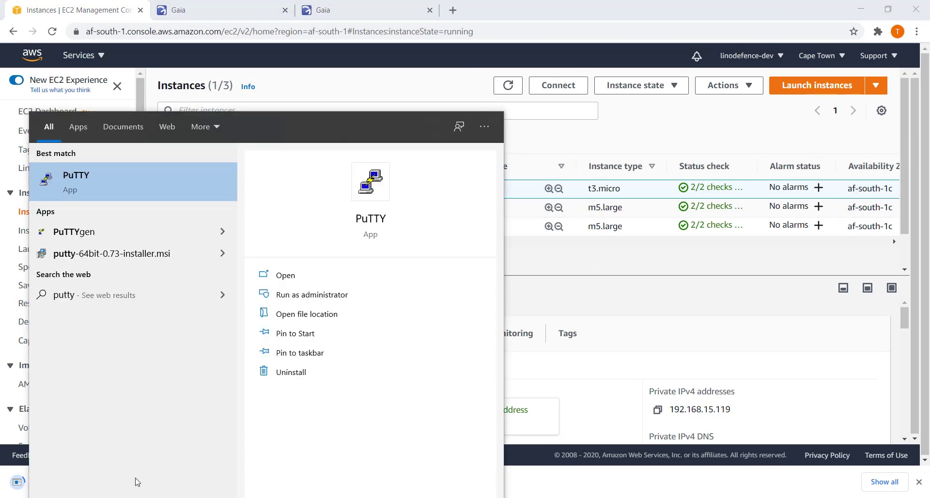
pyautogui.click(78, 182)
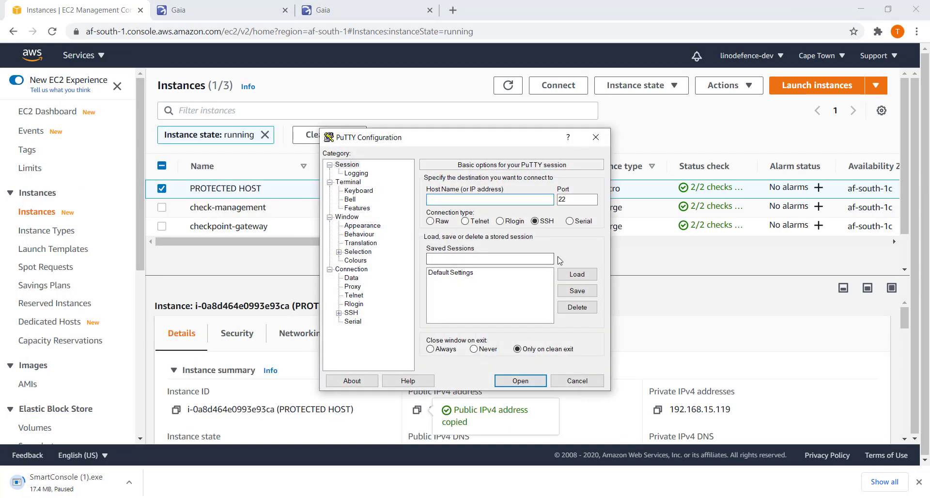
pyautogui.hotkey('ctrl', 'v')
pyautogui.write('ubun')
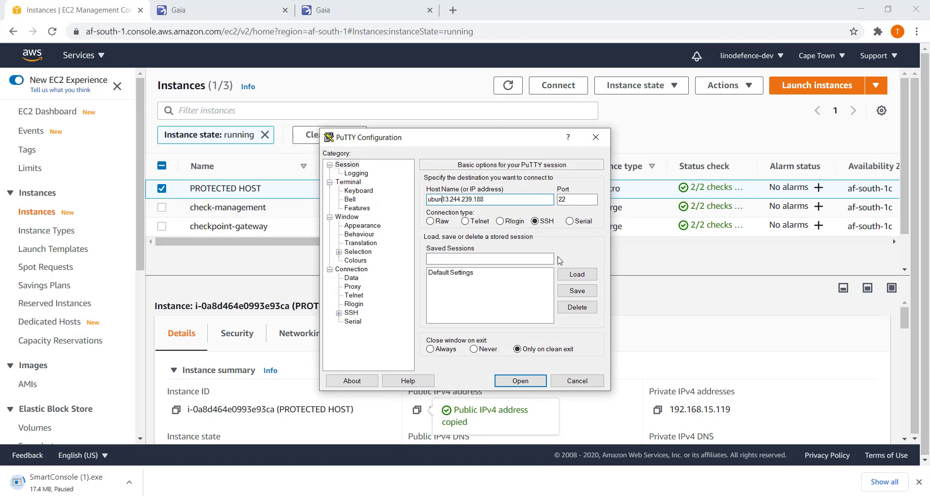
pyautogui.write('tu@')
pyautogui.click(339, 313)
pyautogui.click(360, 321)
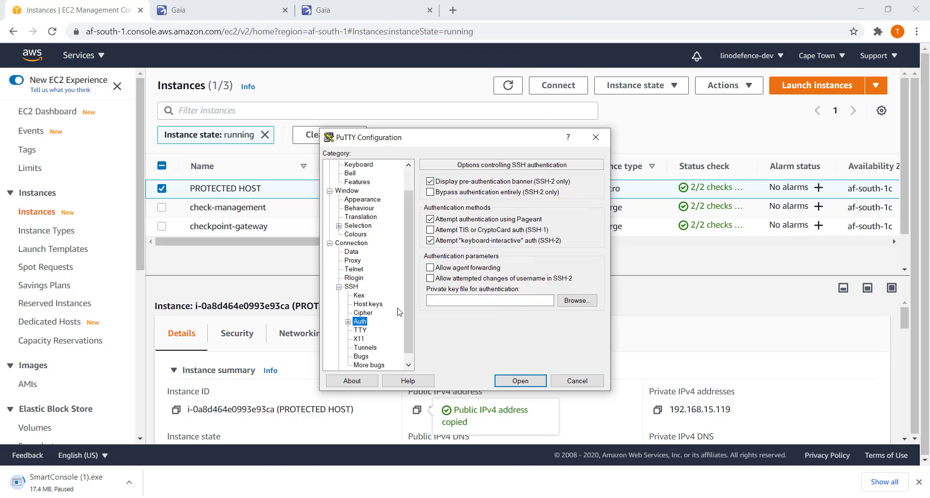
pyautogui.click(569, 304)
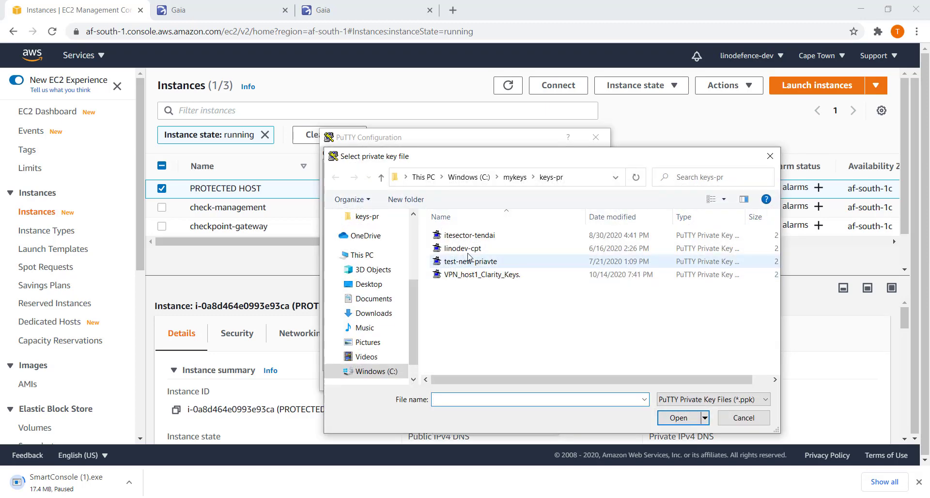
pyautogui.doubleClick(465, 252)
pyautogui.click(521, 381)
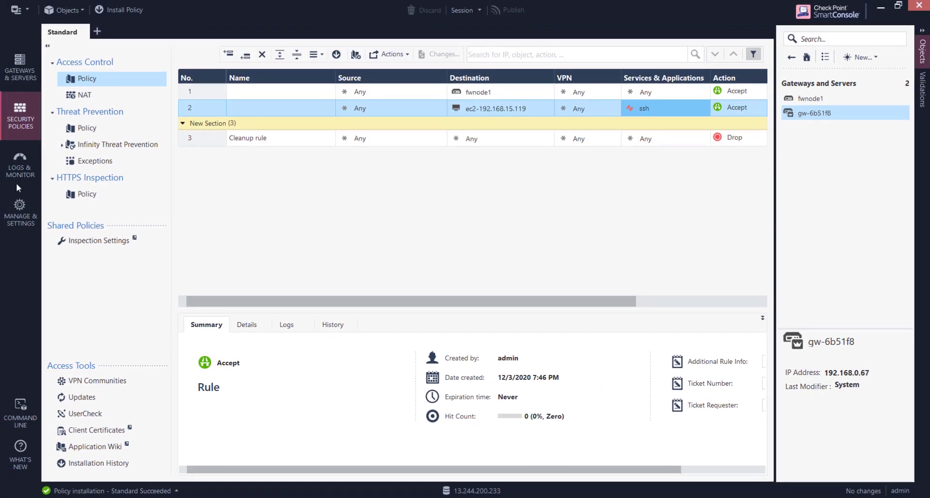
# Rerun the SmartConsole log search for 192.168.15.119, which still returns 0 results.
pyautogui.click(24, 177)
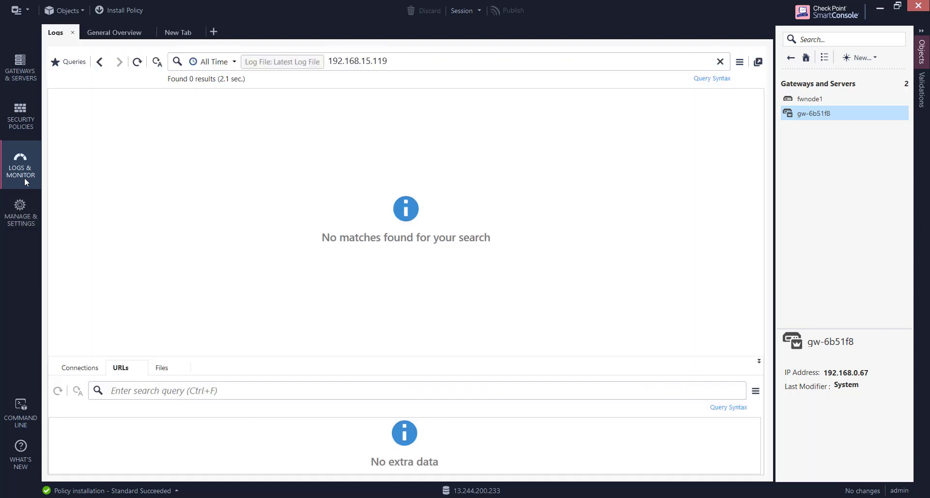
pyautogui.click(138, 63)
pyautogui.click(138, 63)
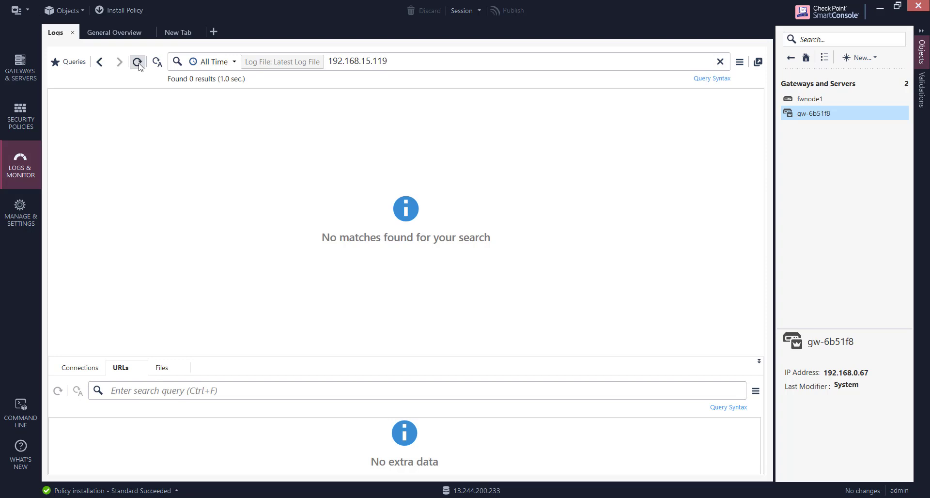
# Change rule 2's Track from None to Log and publish the change.
pyautogui.click(24, 119)
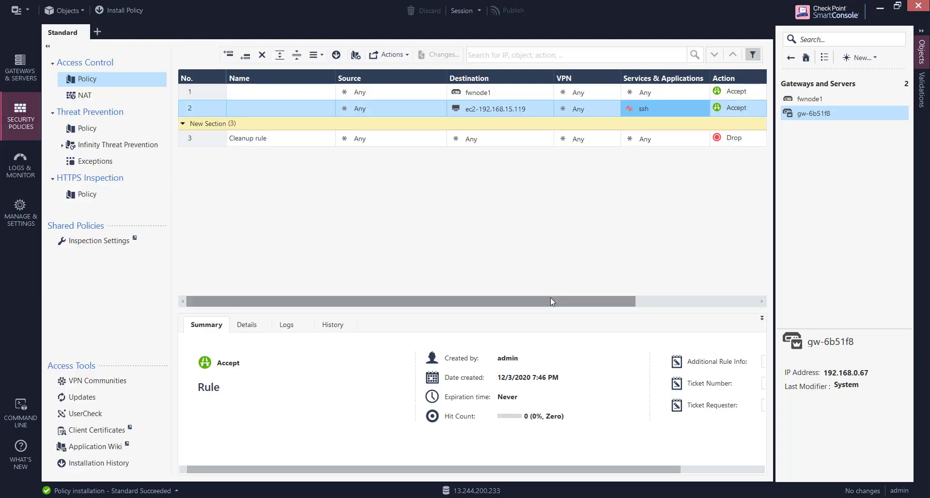
pyautogui.moveTo(551, 301); pyautogui.dragTo(654, 312)
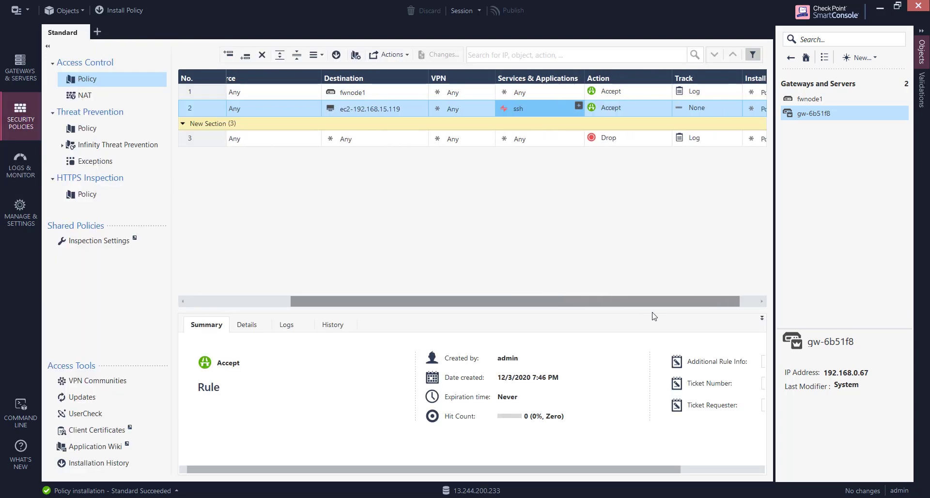
pyautogui.click(693, 110)
pyautogui.click(699, 136)
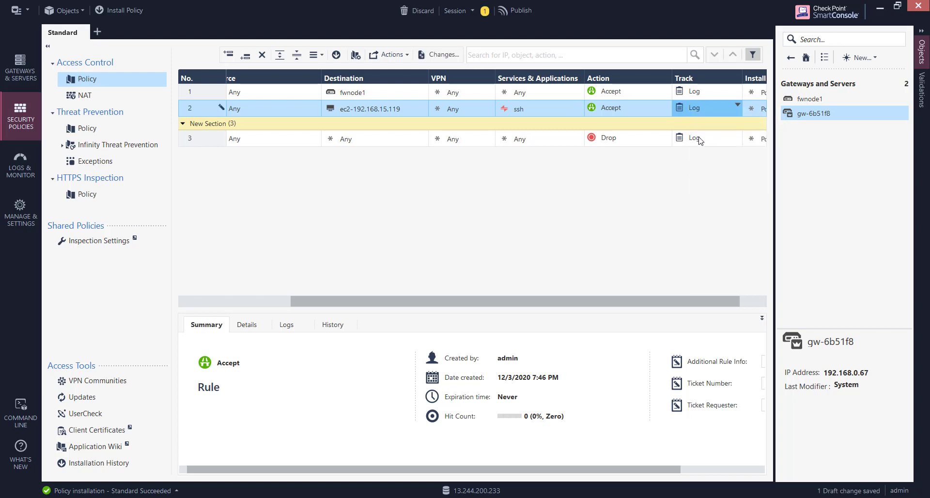
pyautogui.click(526, 14)
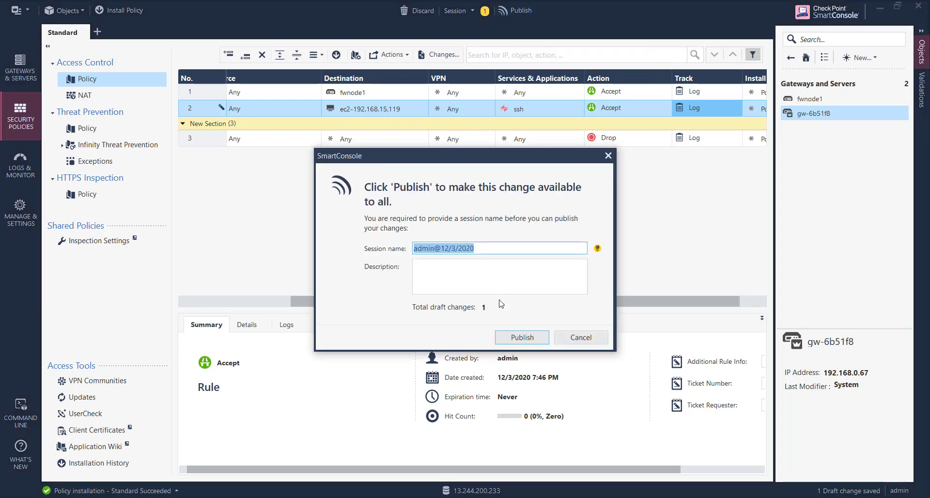
pyautogui.click(508, 334)
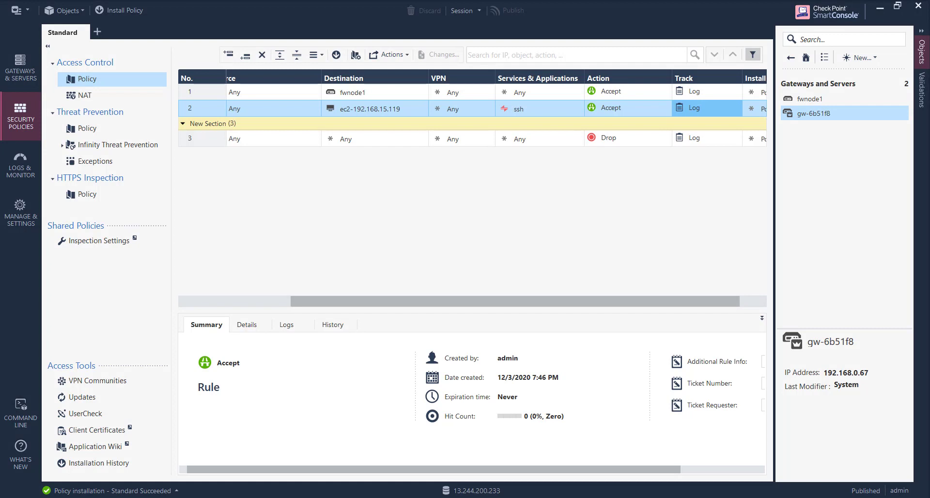
# Log in to the Gaia Portal terminal as admin with the account password.
pyautogui.hotkey('alt', 'Tab')
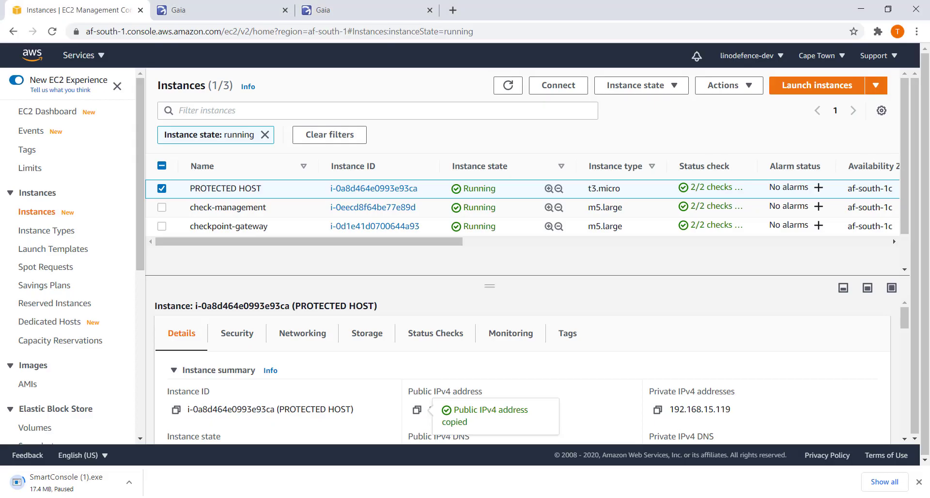
pyautogui.click(374, 14)
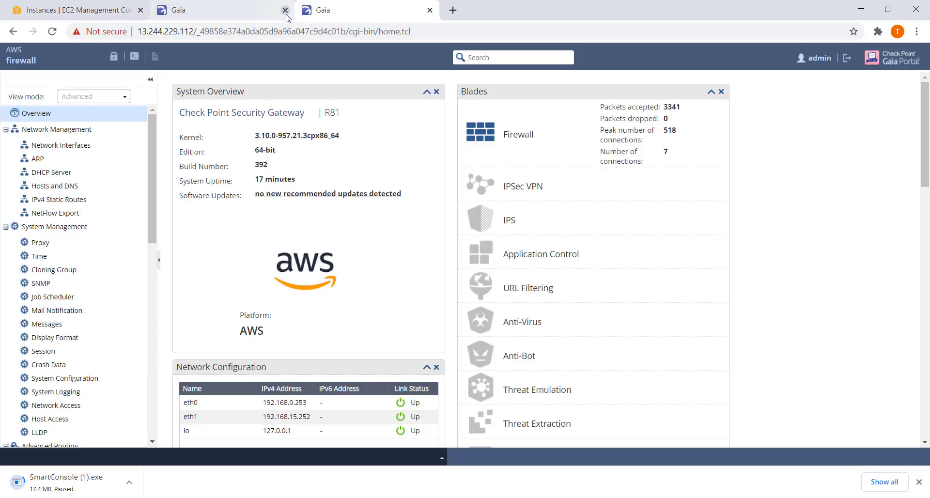
pyautogui.moveTo(216, 193)
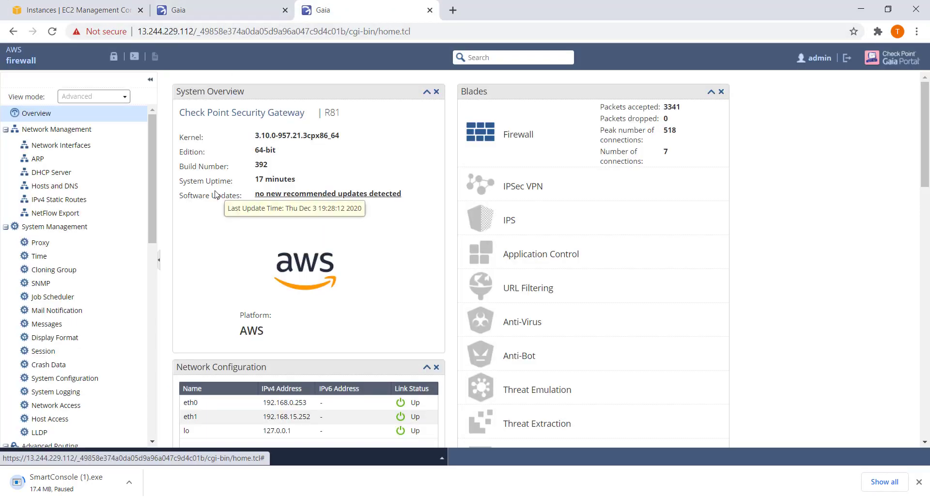
pyautogui.click(134, 57)
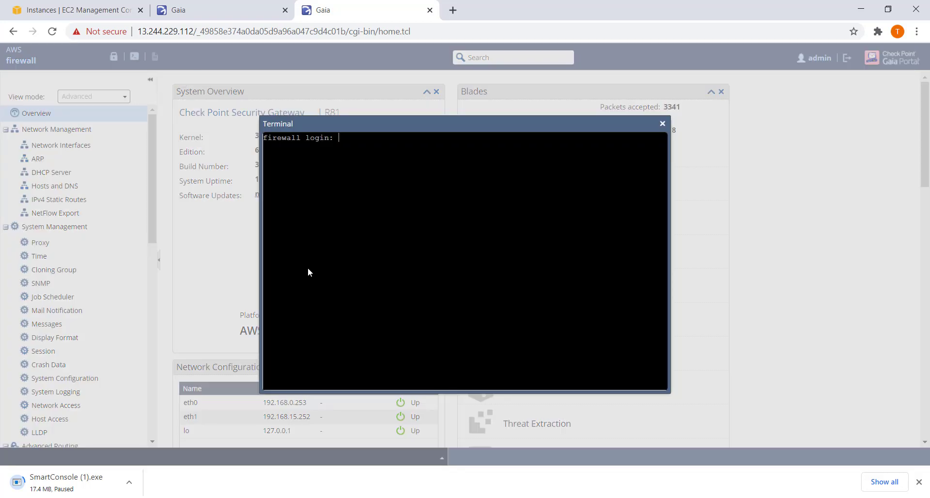
pyautogui.write('admin')
pyautogui.press('Return')
pyautogui.press('Return')
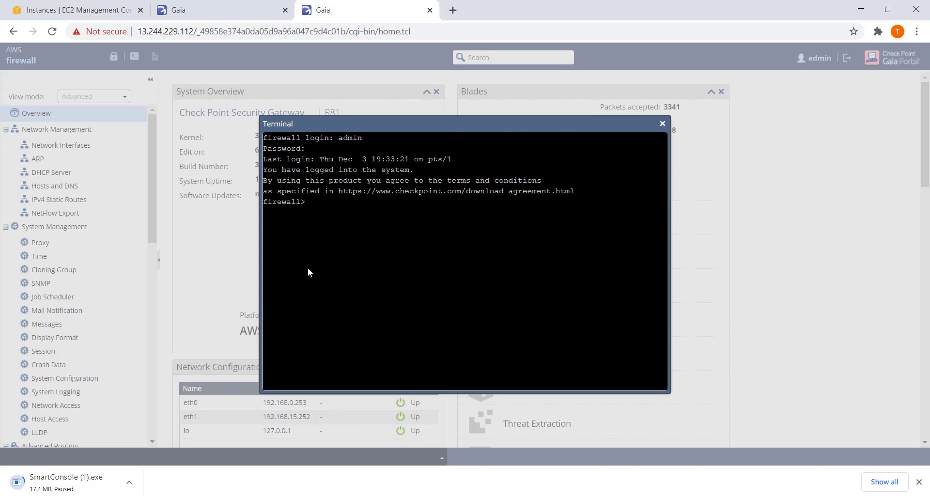
pyautogui.write('expert')
pyautogui.press('Return')
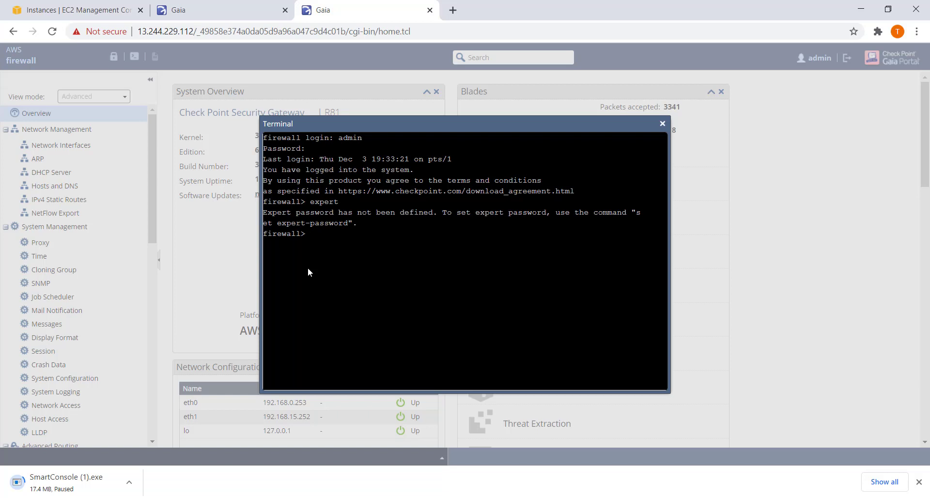
# Run set expert-password, enter the new password twice, then save config.
pyautogui.write('set exp')
pyautogui.press('Tab')
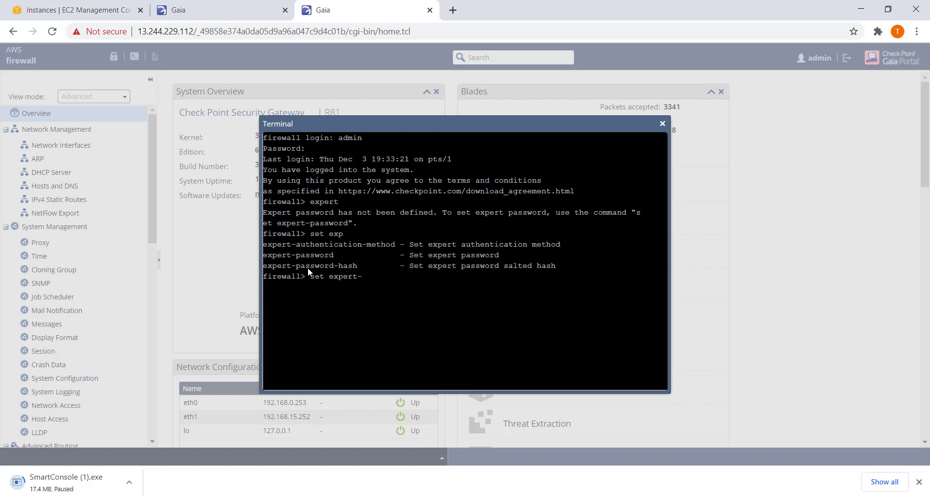
pyautogui.write('p')
pyautogui.press('Tab')
pyautogui.press('Return')
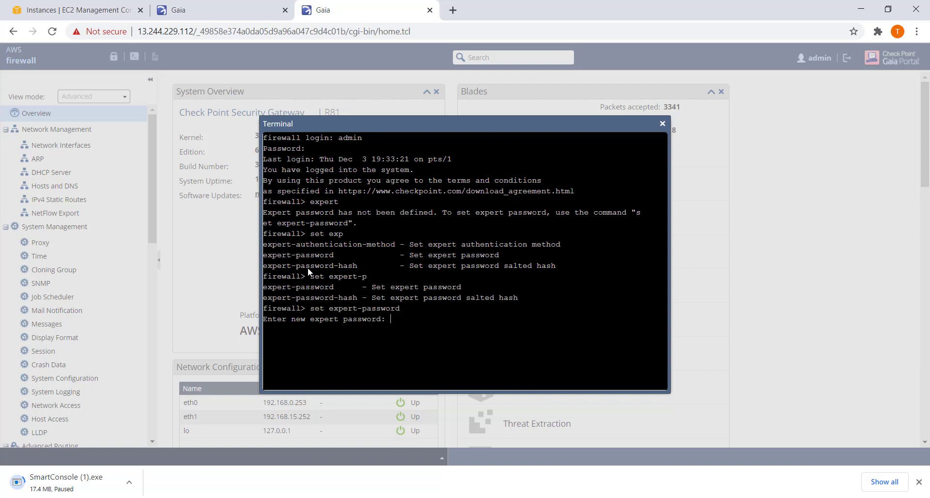
pyautogui.press('Return')
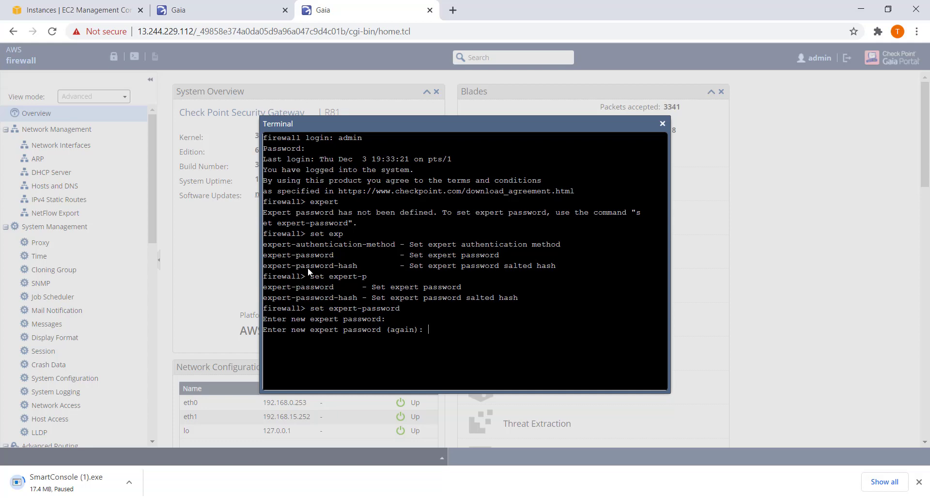
pyautogui.press('Return')
pyautogui.write('save config')
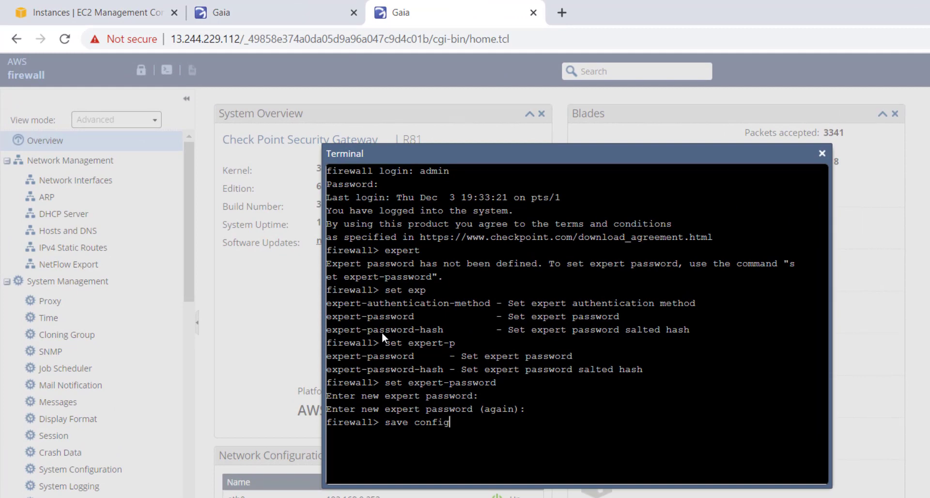
pyautogui.press('Return')
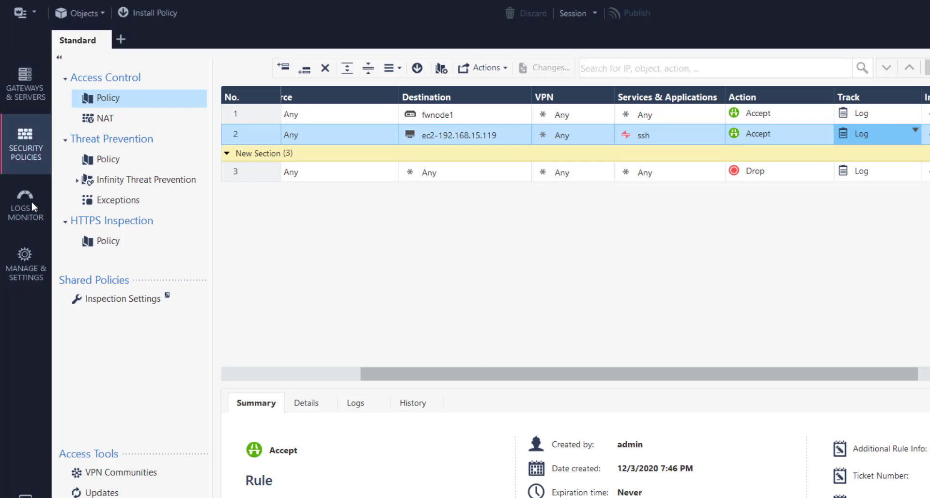
# Re-run the 192.168.15.119 log search, then open and minimize a duplicate SSH session.
pyautogui.click(36, 208)
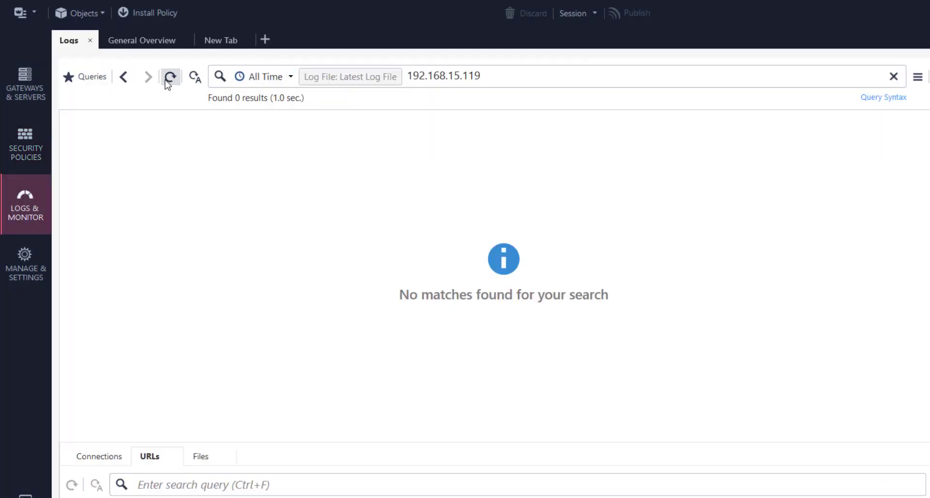
pyautogui.click(169, 78)
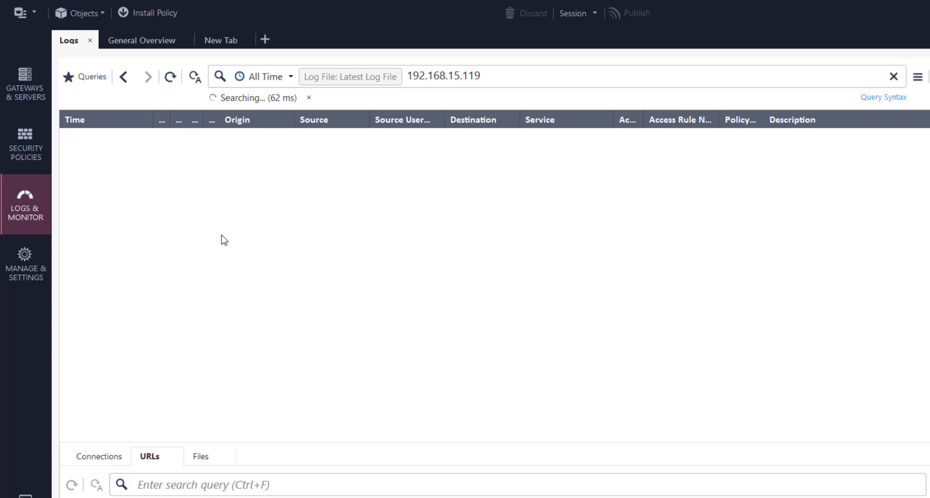
pyautogui.hotkey('alt', 'Tab')
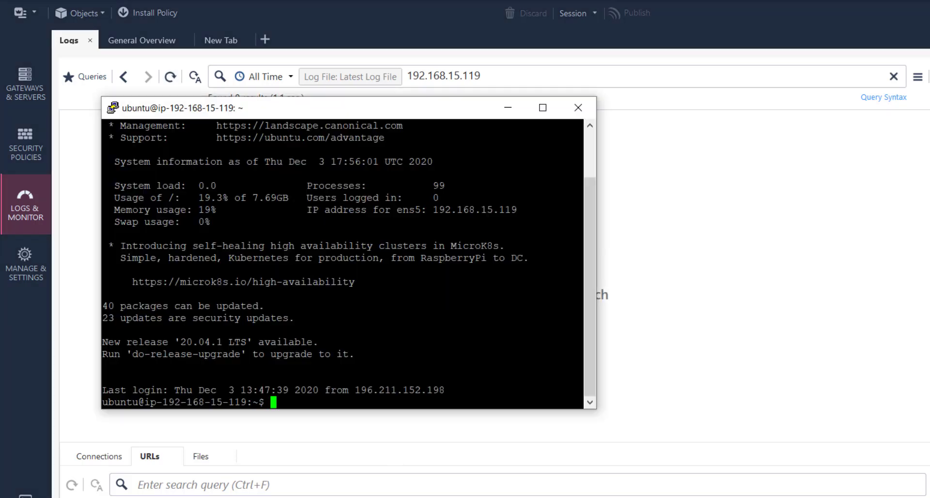
pyautogui.click(114, 109)
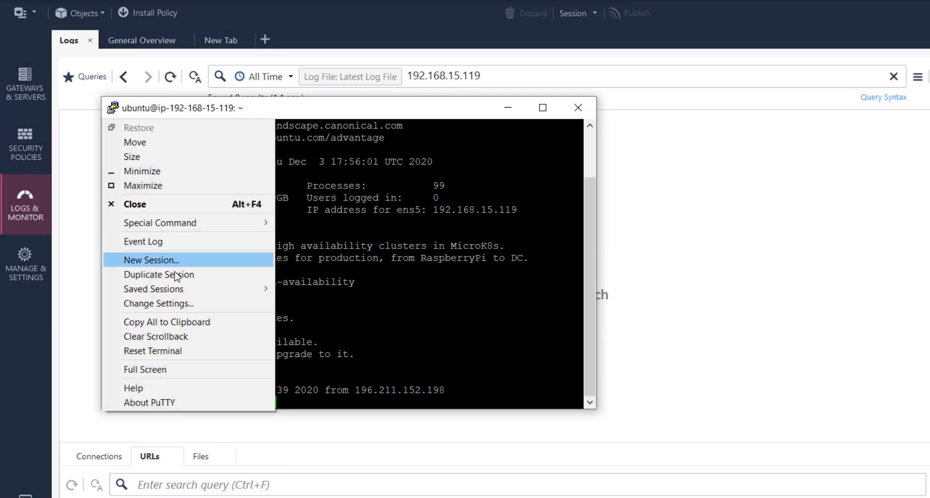
pyautogui.click(156, 274)
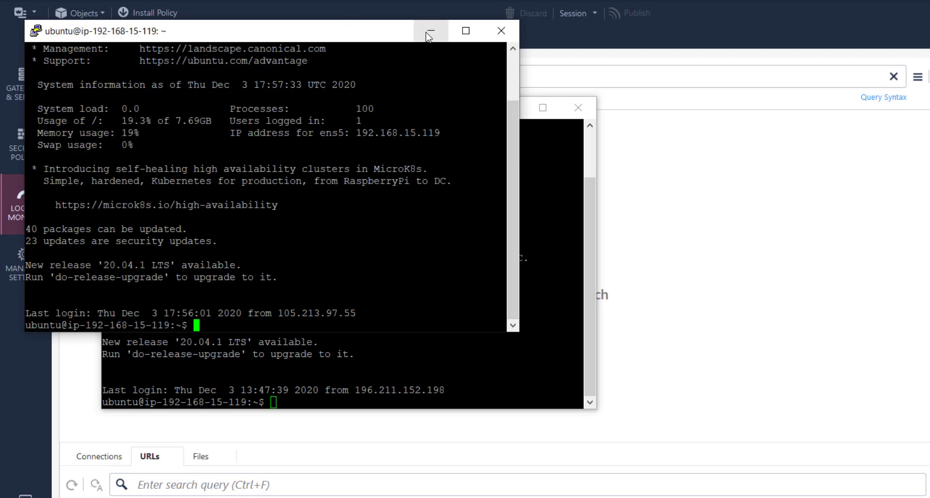
pyautogui.click(431, 31)
# Refresh the 192.168.15.119 log search again, which still finds no matches.
pyautogui.click(170, 78)
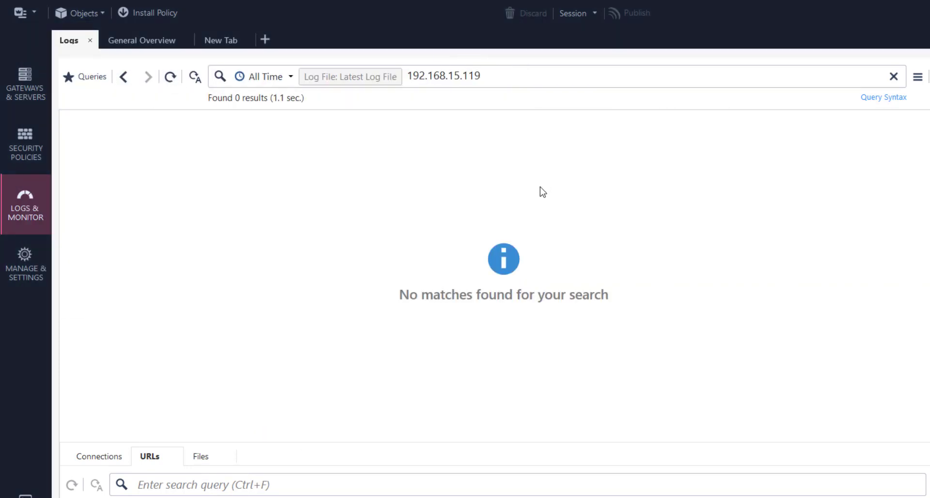
pyautogui.click(170, 77)
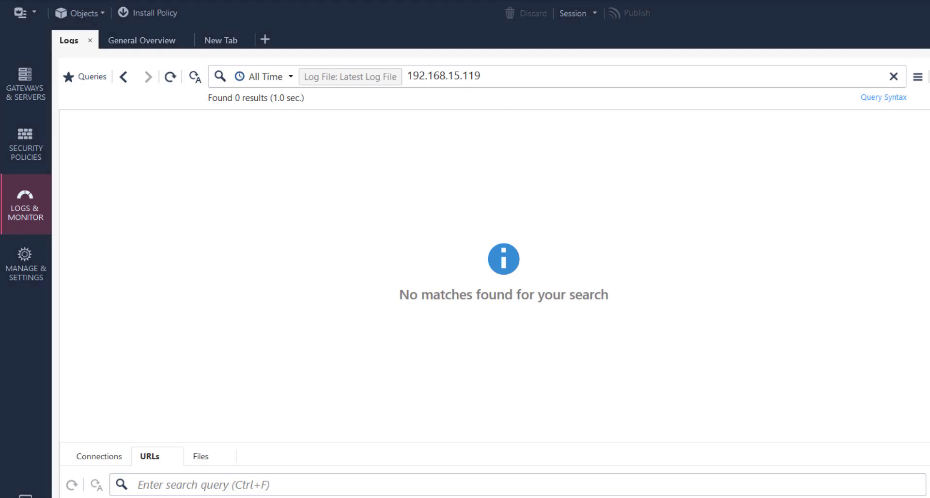
pyautogui.click(688, 497)
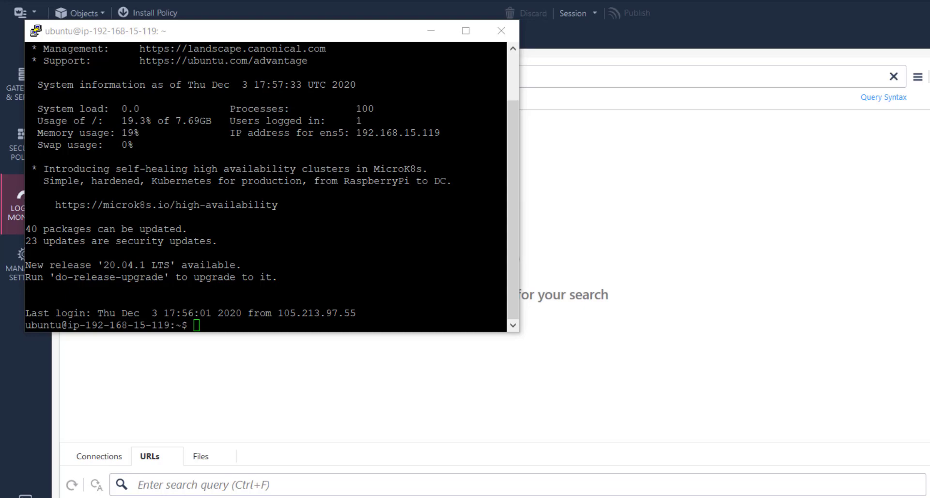
# Enter expert mode, clear the screen, and run tcpdump -ni ant host 192.168.15.119.
pyautogui.moveTo(589, 497)
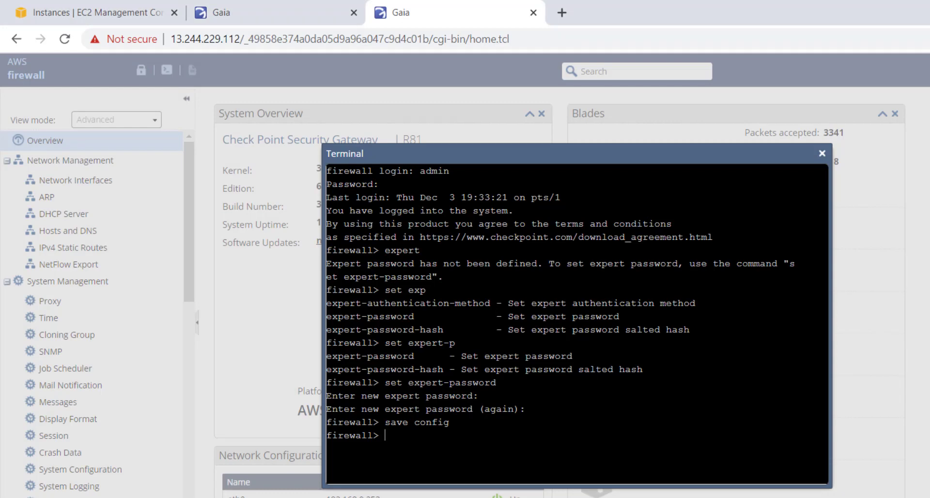
pyautogui.write('expert')
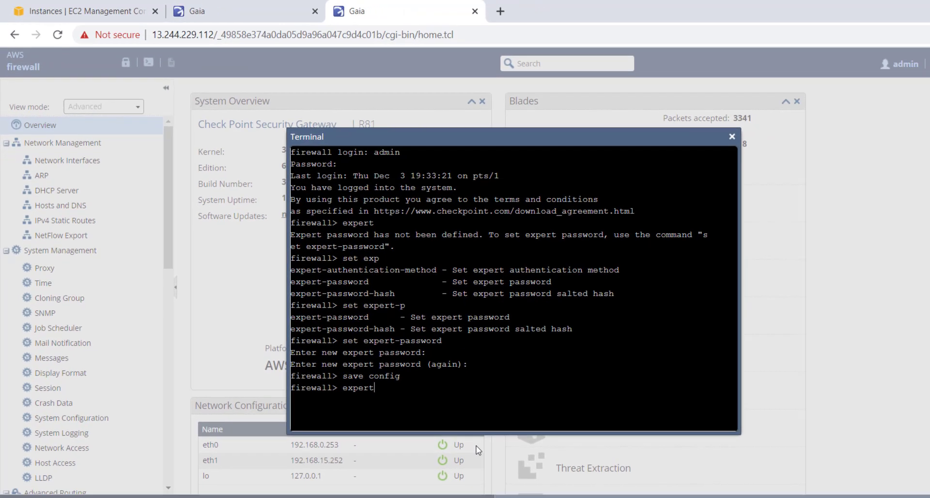
pyautogui.press('Return')
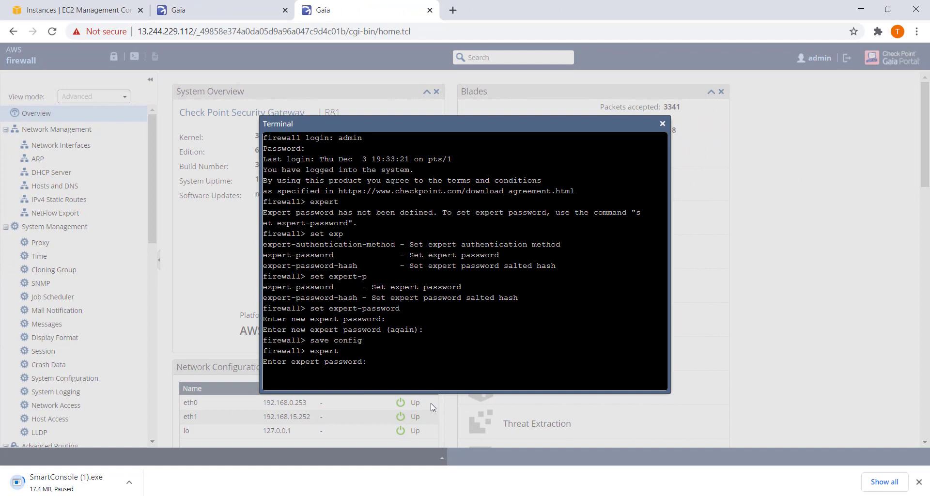
pyautogui.press('Return')
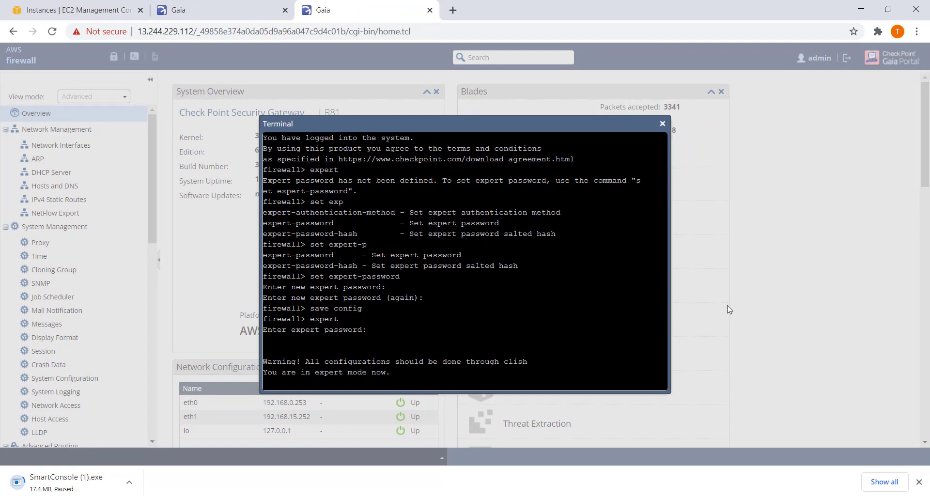
pyautogui.hotkey('ctrl', 'l')
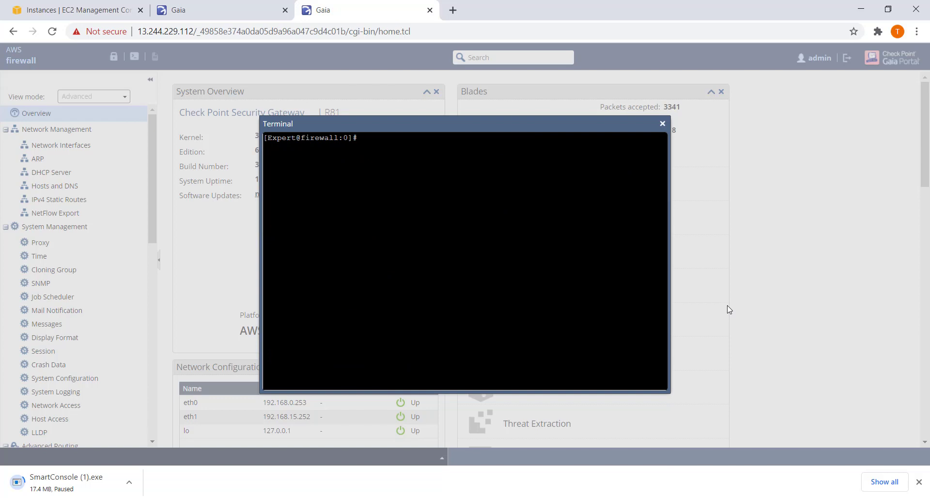
pyautogui.write('tcpdump -ni ant host 192')
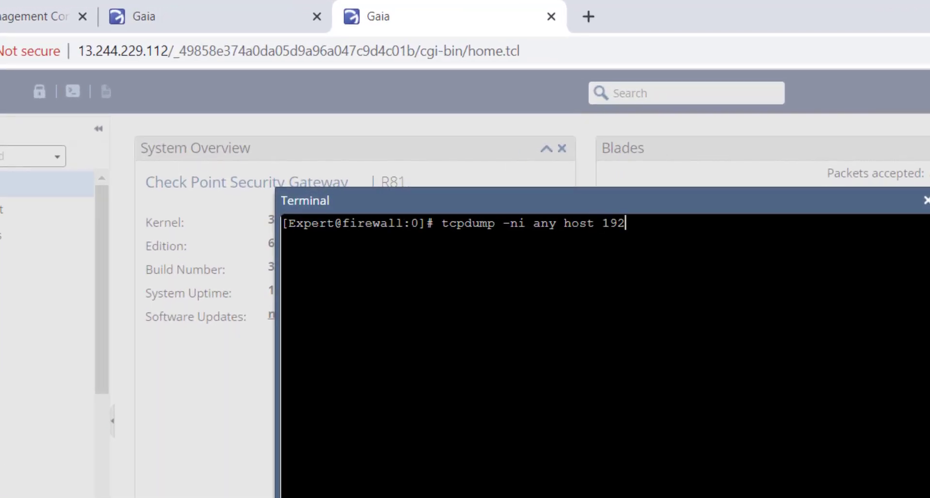
pyautogui.write('.168.15.119')
pyautogui.press('Return')
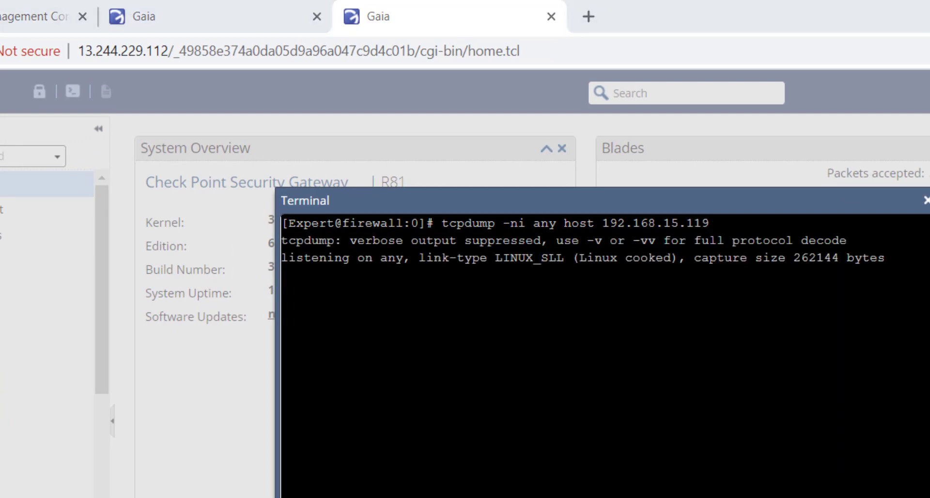
pyautogui.hotkey('alt', 'Tab')
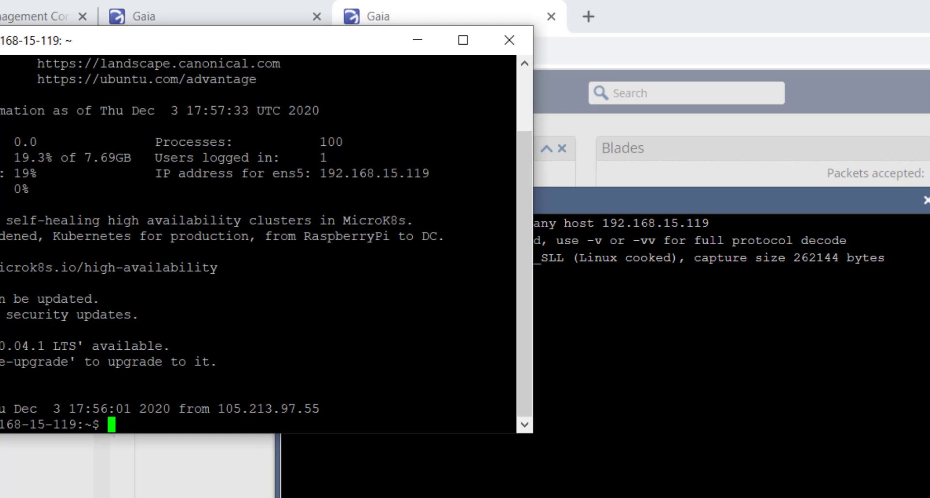
# Duplicate the ubuntu SSH session in PuTTY, then minimize both PuTTY windows.
pyautogui.click(0, 41)
pyautogui.click(3, 258)
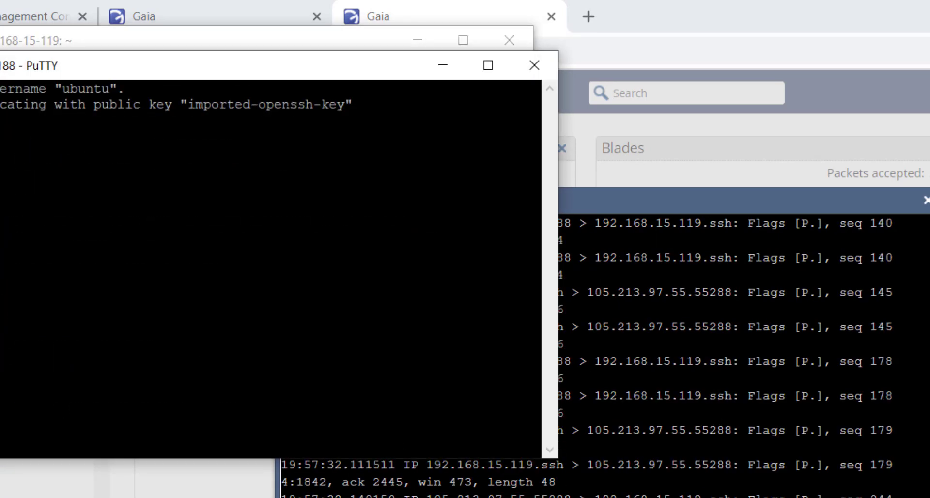
pyautogui.click(443, 65)
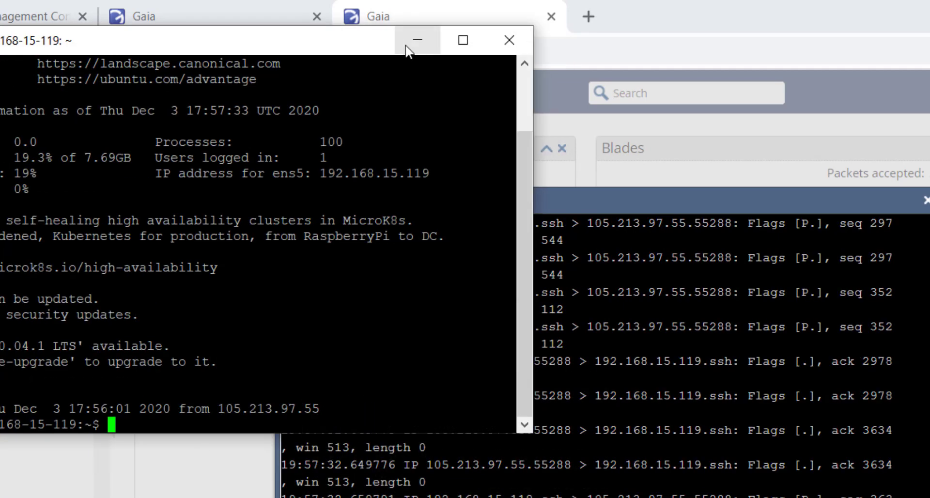
pyautogui.click(417, 40)
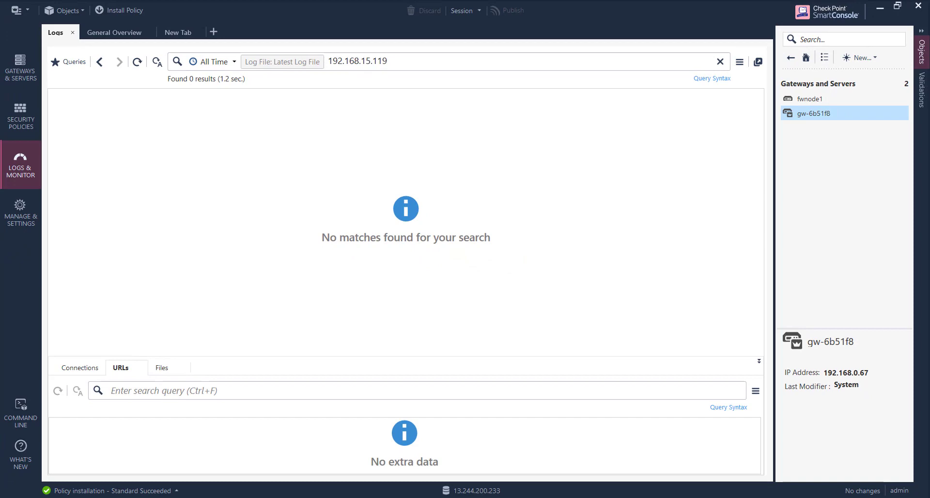
pyautogui.moveTo(582, 497)
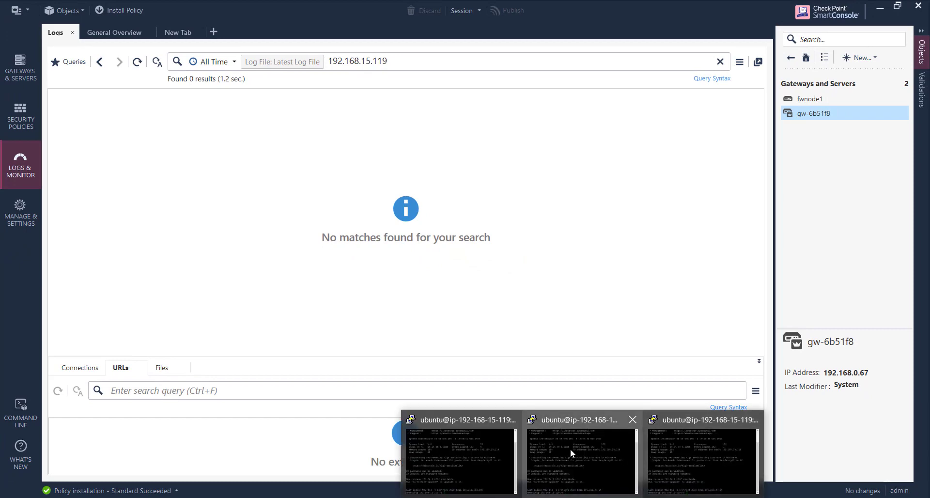
# Set rule 2 (ssh to ec2-192.168.15.119) Action to Drop and publish the change.
pyautogui.moveTo(693, 455)
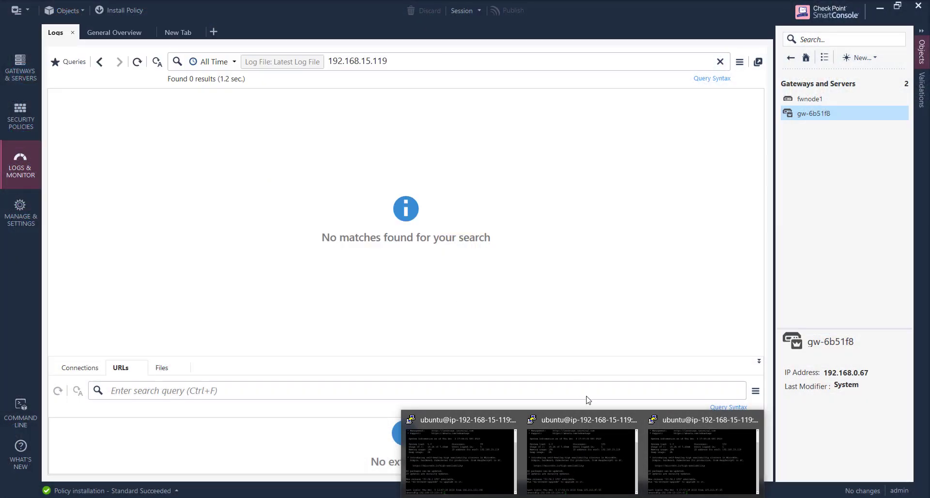
pyautogui.click(22, 126)
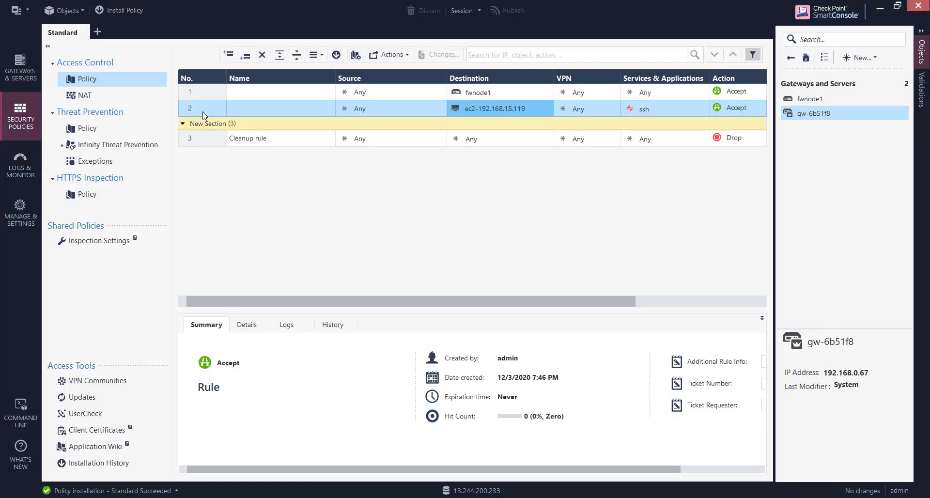
pyautogui.click(203, 113)
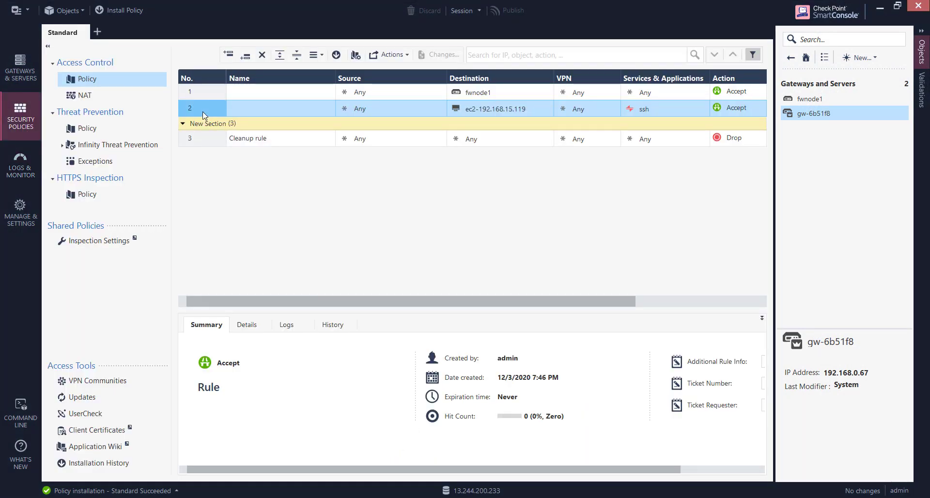
pyautogui.click(729, 113)
pyautogui.click(744, 136)
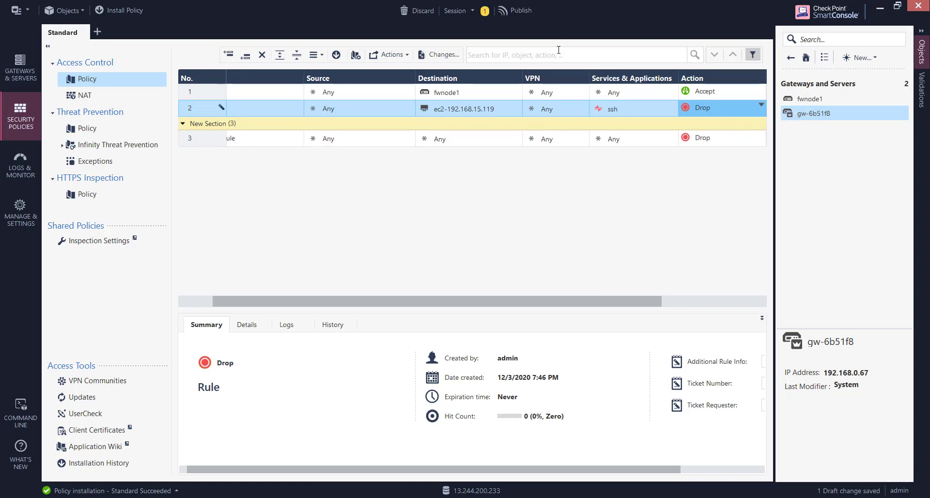
pyautogui.click(507, 10)
pyautogui.click(516, 342)
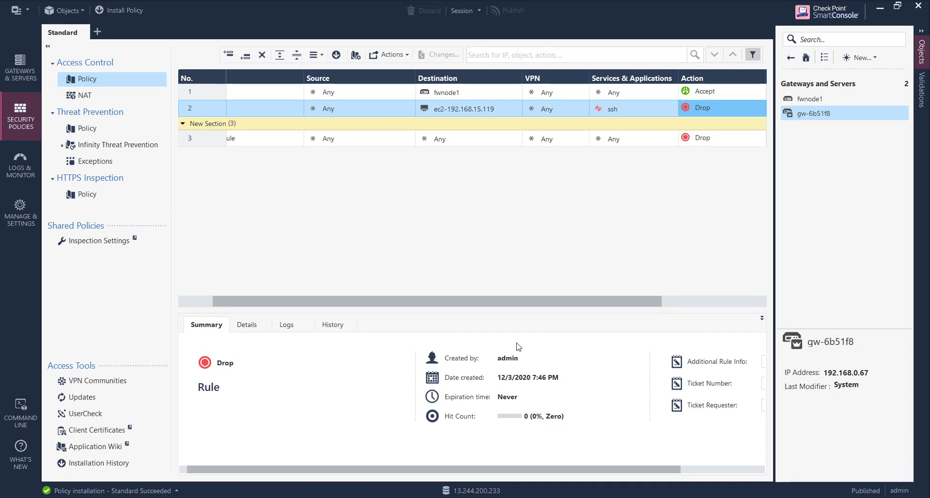
# Install the Standard policy on fwnode1 and bring the ubuntu terminal forward.
pyautogui.click(129, 13)
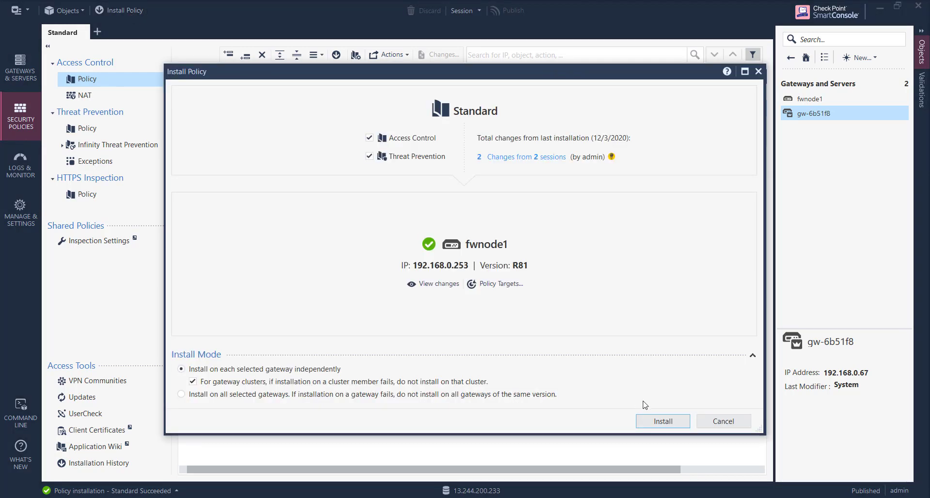
pyautogui.click(660, 425)
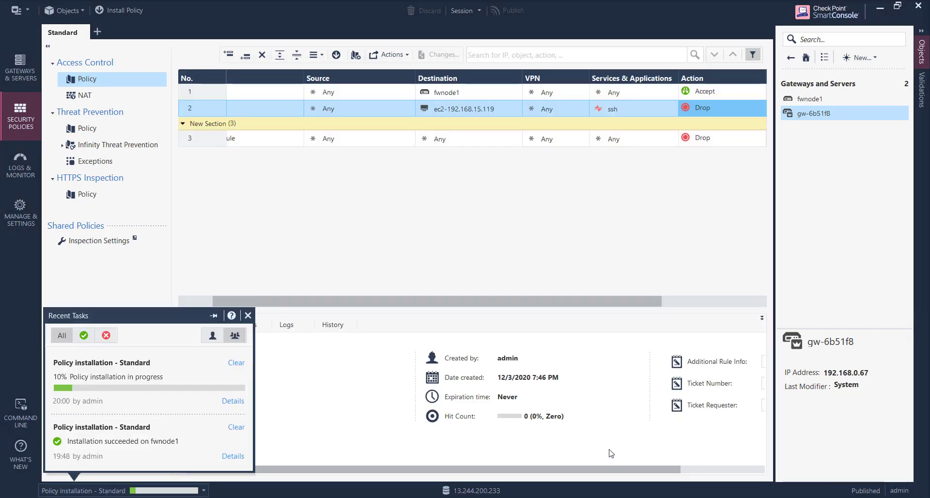
pyautogui.click(583, 497)
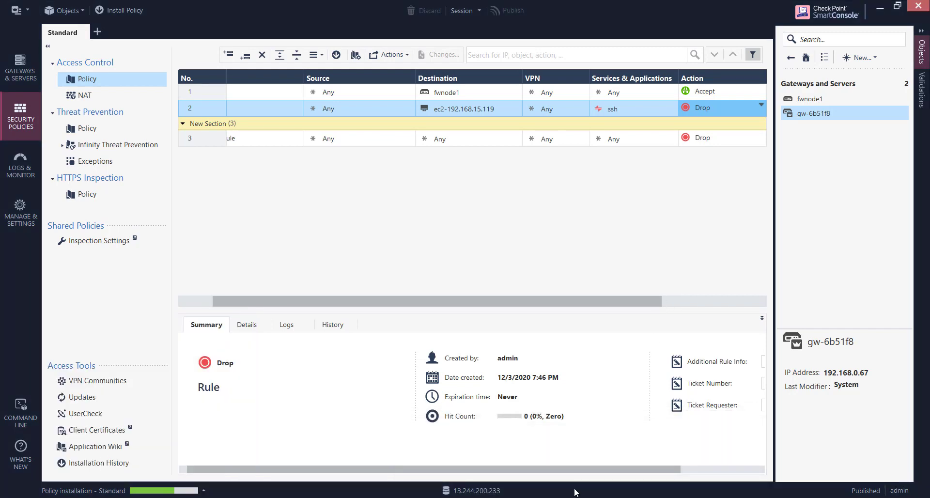
pyautogui.click(577, 497)
pyautogui.click(467, 464)
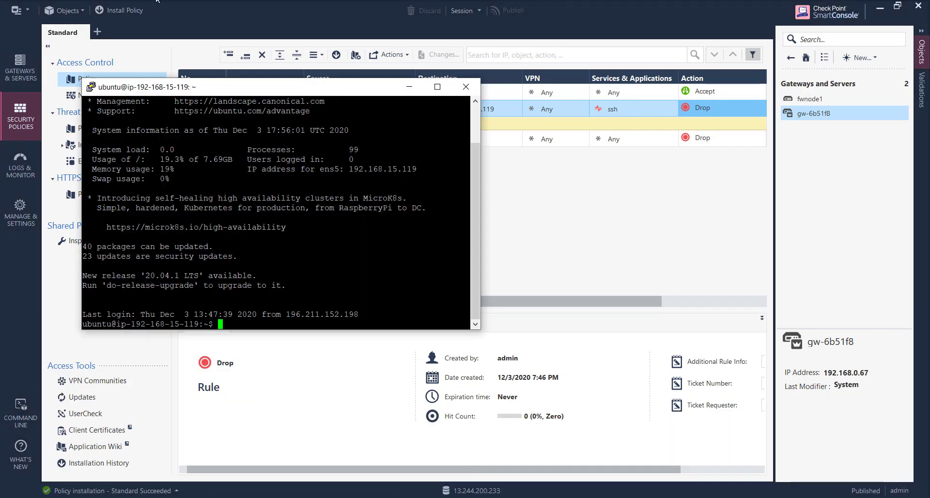
# Start a duplicate SSH session to test access, then return to SmartConsole.
pyautogui.click(90, 87)
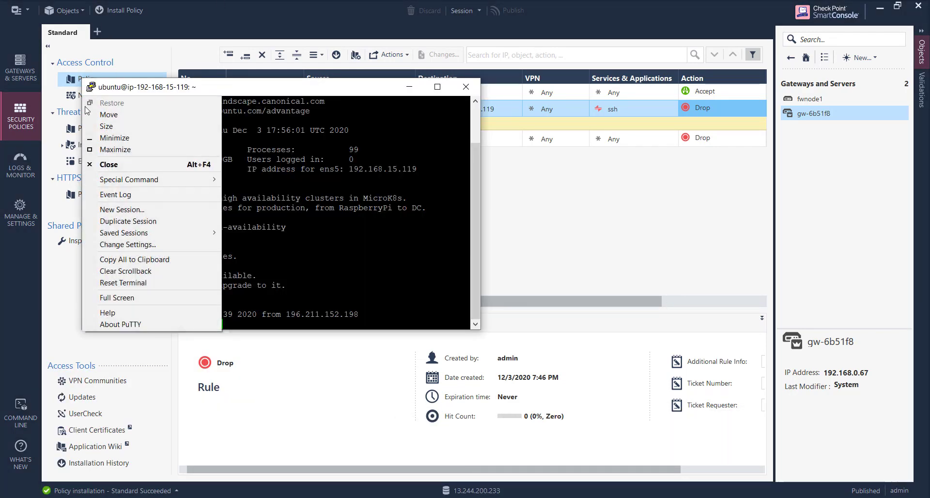
pyautogui.click(125, 223)
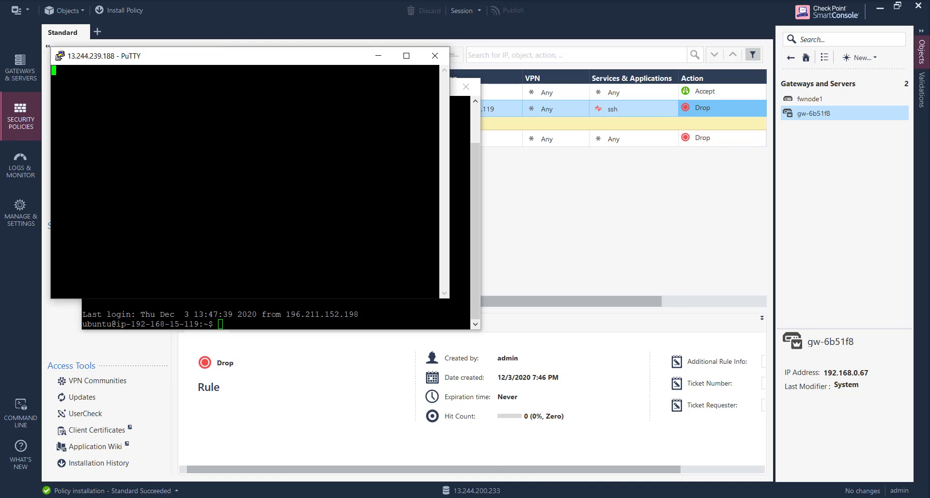
pyautogui.click(583, 497)
pyautogui.moveTo(650, 475)
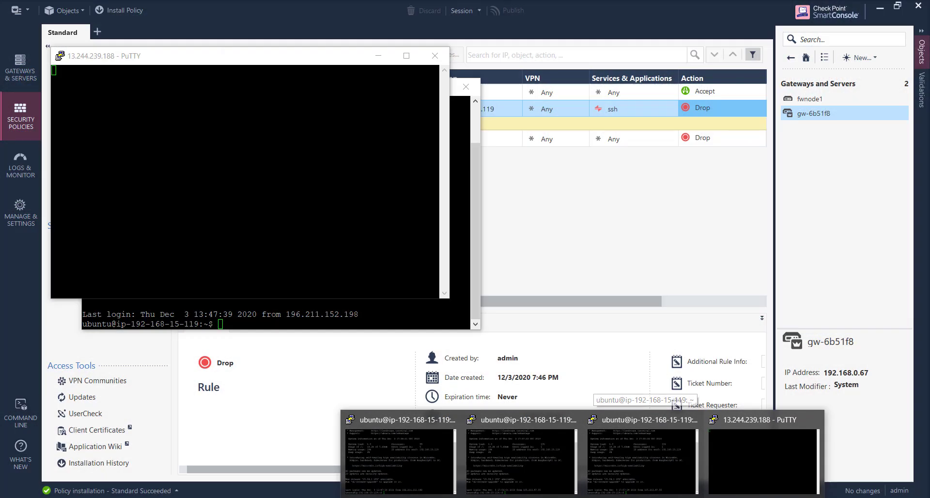
pyautogui.click(612, 497)
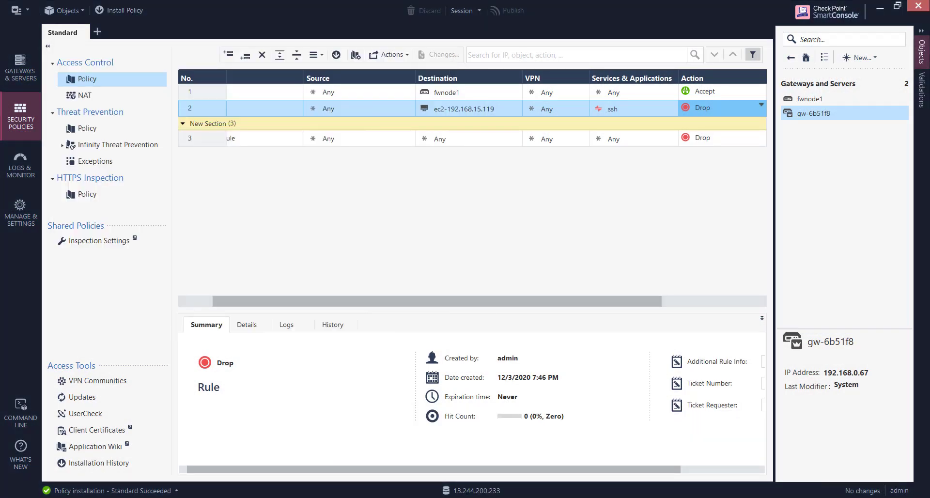
# Open a dropped SSH log's details, dismiss the PuTTY timeout error, and close both windows.
pyautogui.click(17, 167)
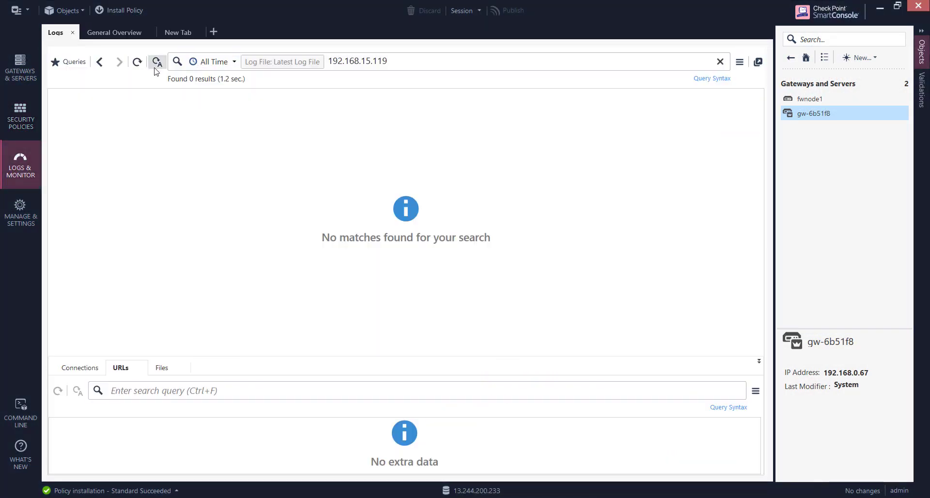
pyautogui.click(137, 62)
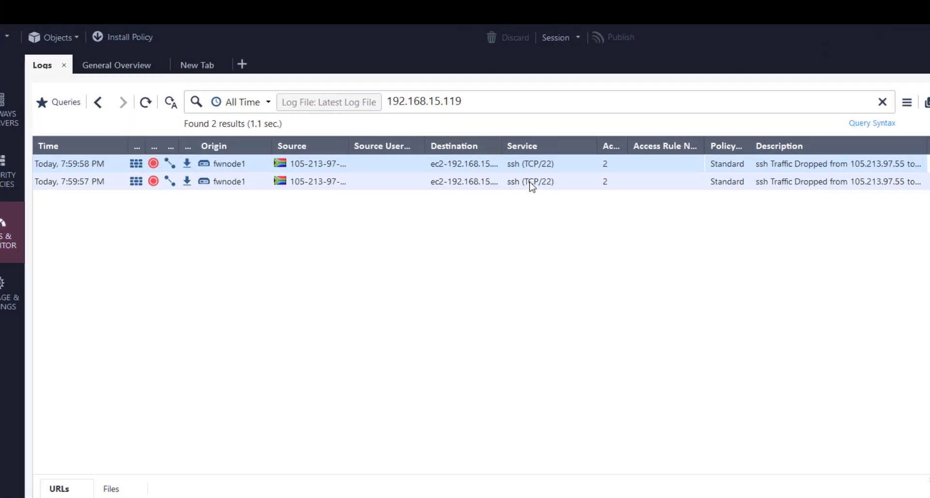
pyautogui.doubleClick(440, 125)
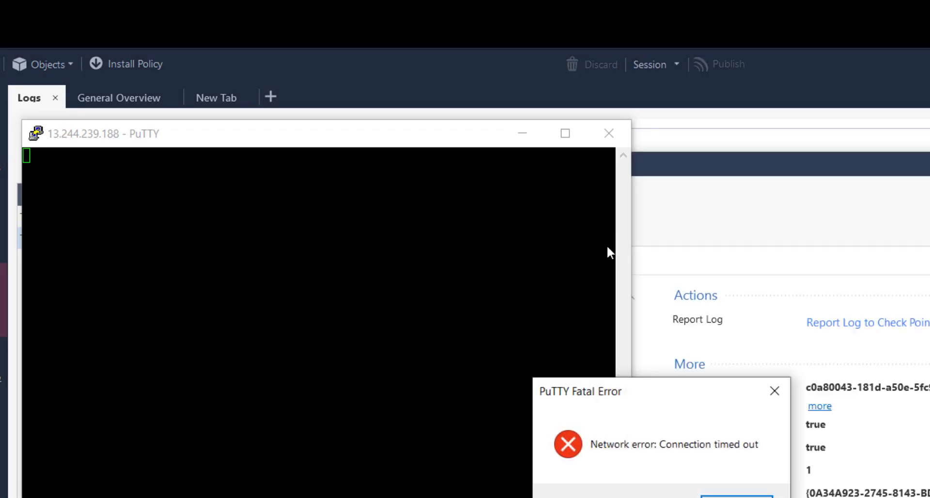
pyautogui.click(726, 494)
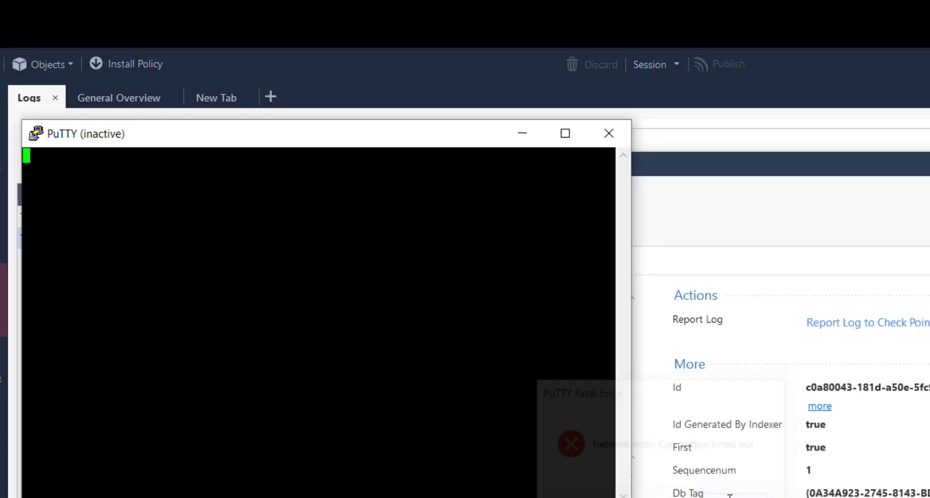
pyautogui.click(606, 137)
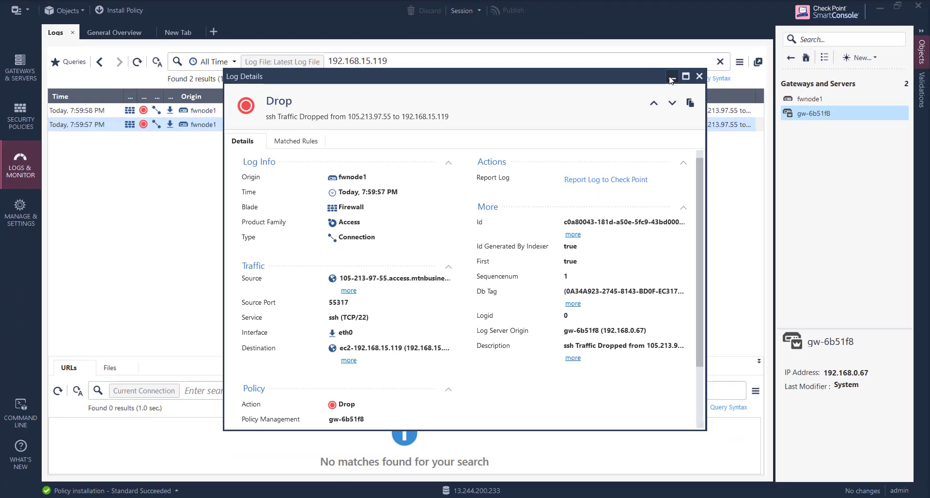
pyautogui.click(672, 78)
# Refresh the logs and widen the Destination column to show full addresses.
pyautogui.click(139, 64)
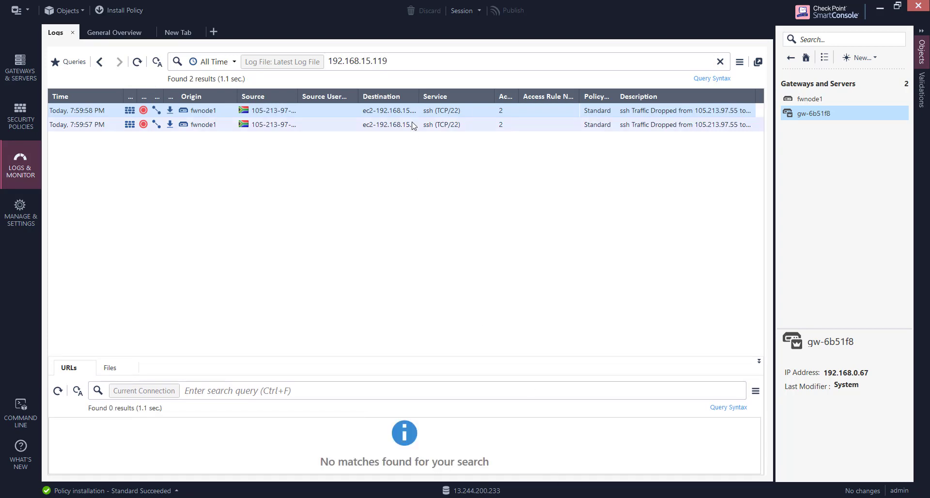
pyautogui.moveTo(419, 97); pyautogui.dragTo(500, 99)
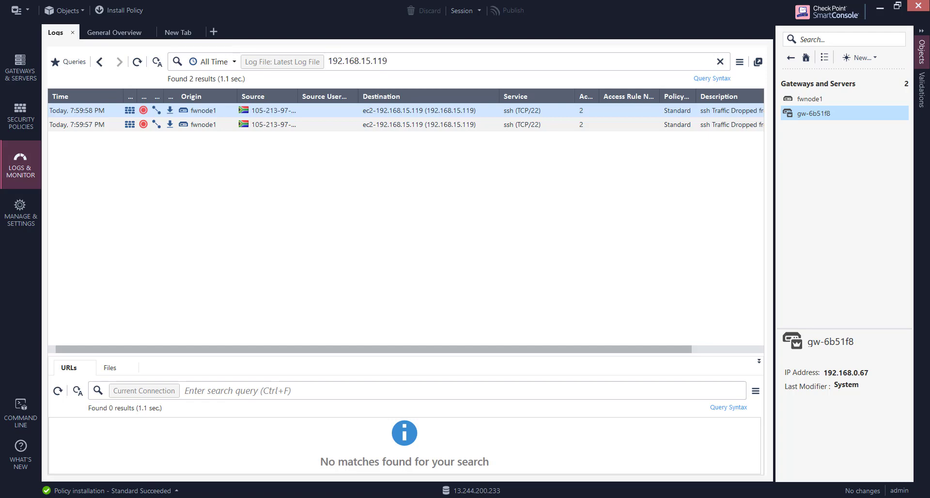
pyautogui.click(426, 497)
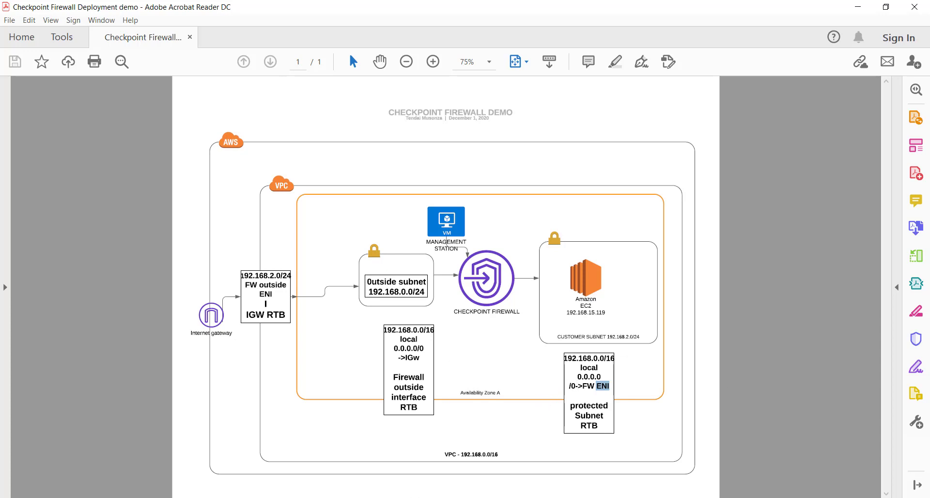
# Stop the tcpdump capture in the Gaia terminal with Ctrl+C, reporting 75 packets captured.
pyautogui.click(462, 497)
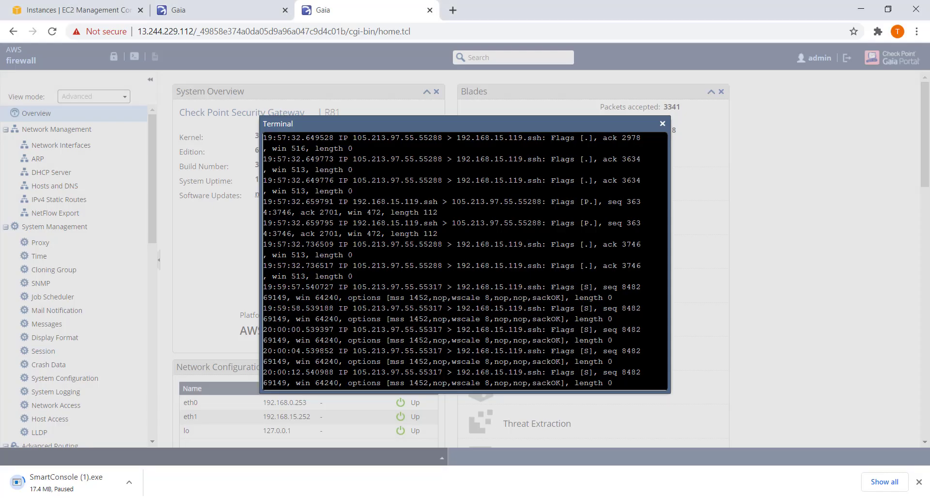
pyautogui.scroll(-1, 575, 322)
pyautogui.press('Return')
pyautogui.press('Return')
pyautogui.press('Return')
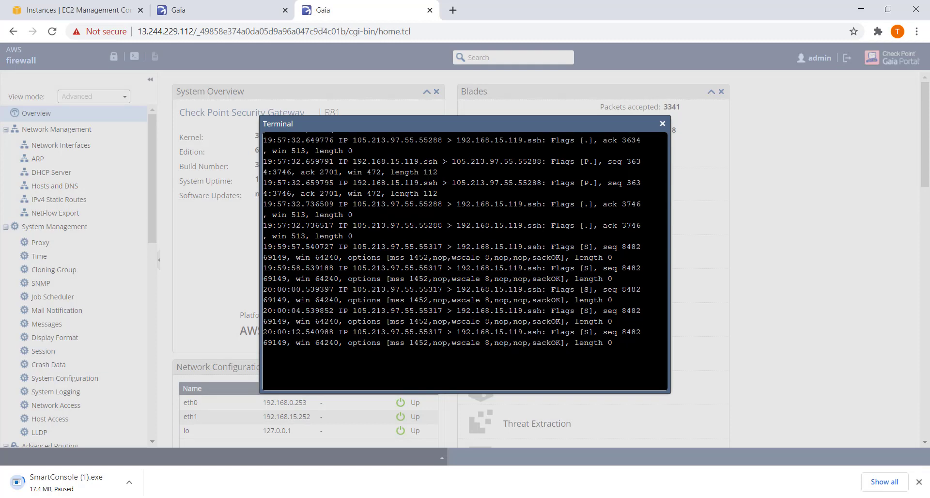
pyautogui.hotkey('ctrl', 'c')
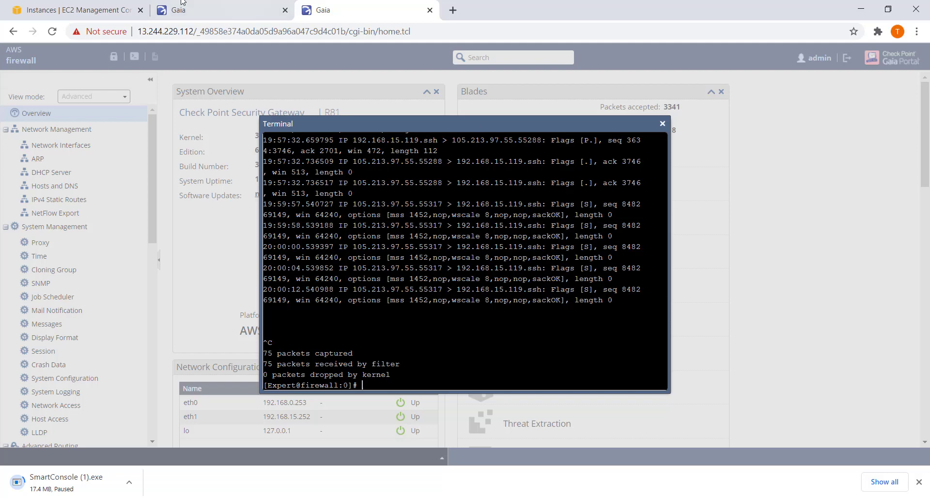
pyautogui.click(88, 11)
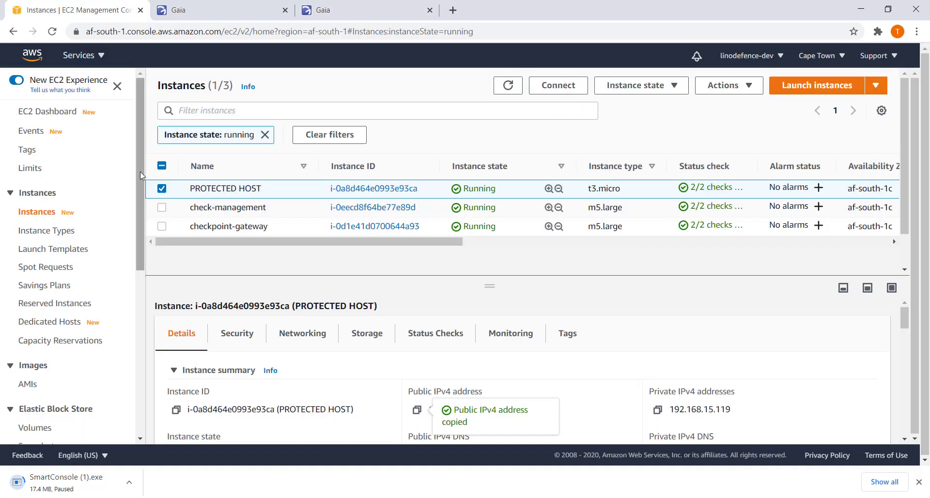
# Terminate the check-management and checkpoint-gateway instances, leaving PROTECTED HOST unselected.
pyautogui.click(162, 190)
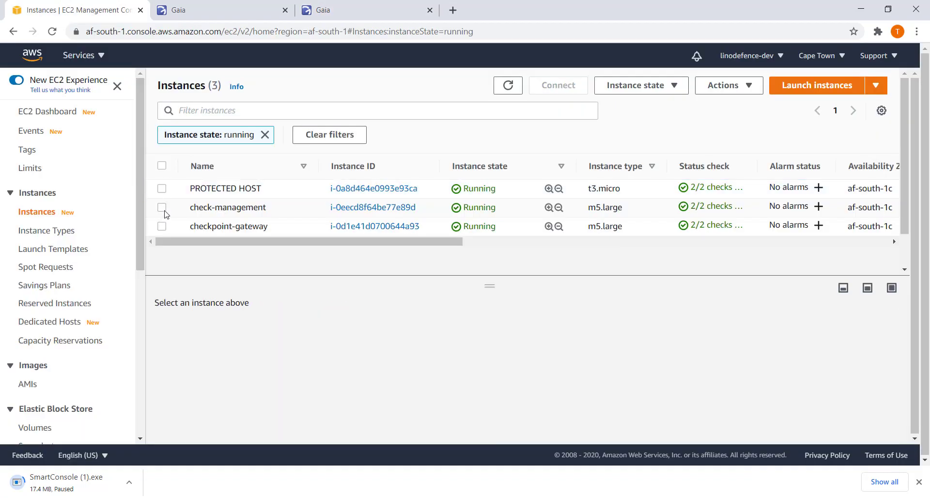
pyautogui.click(162, 209)
pyautogui.click(163, 226)
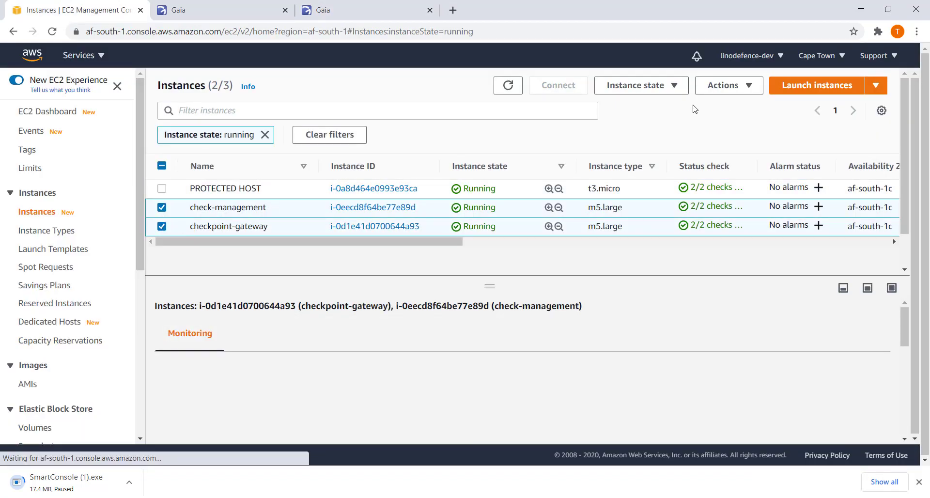
pyautogui.click(686, 90)
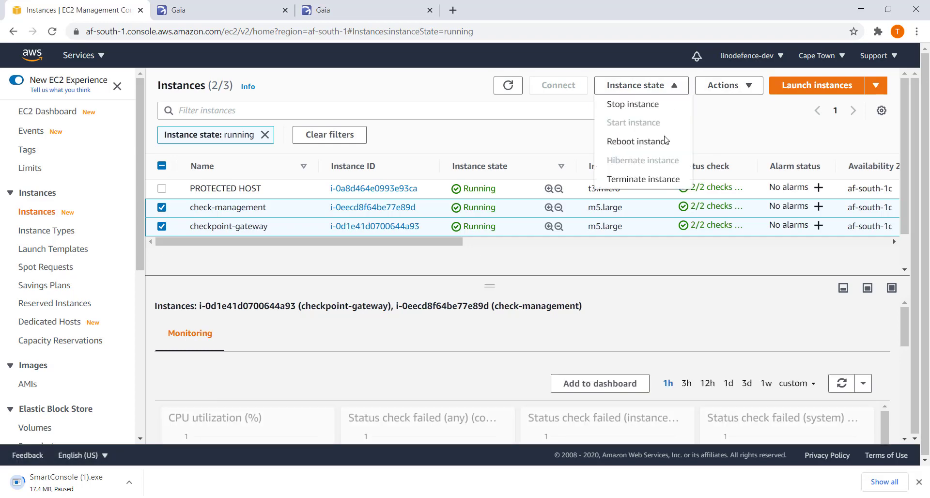
pyautogui.click(660, 179)
pyautogui.click(680, 336)
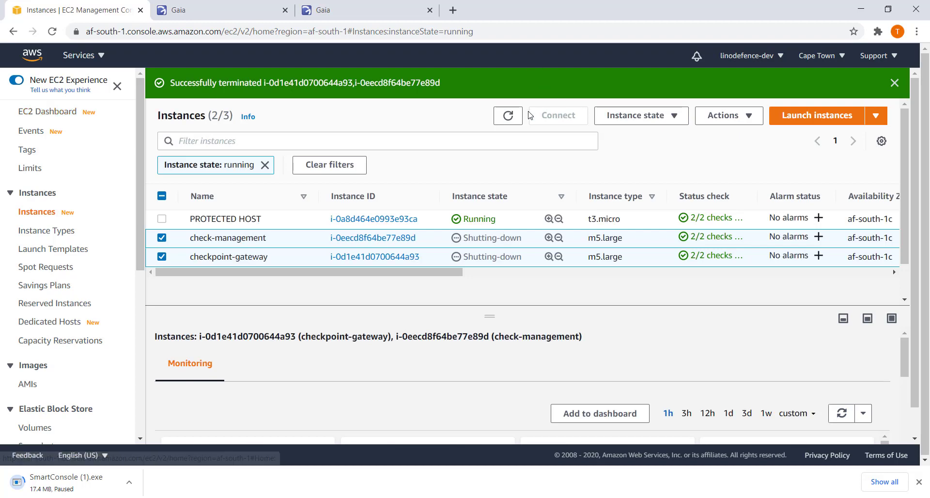
# Clear the running-only filter and refresh until both instances show as terminating.
pyautogui.click(265, 164)
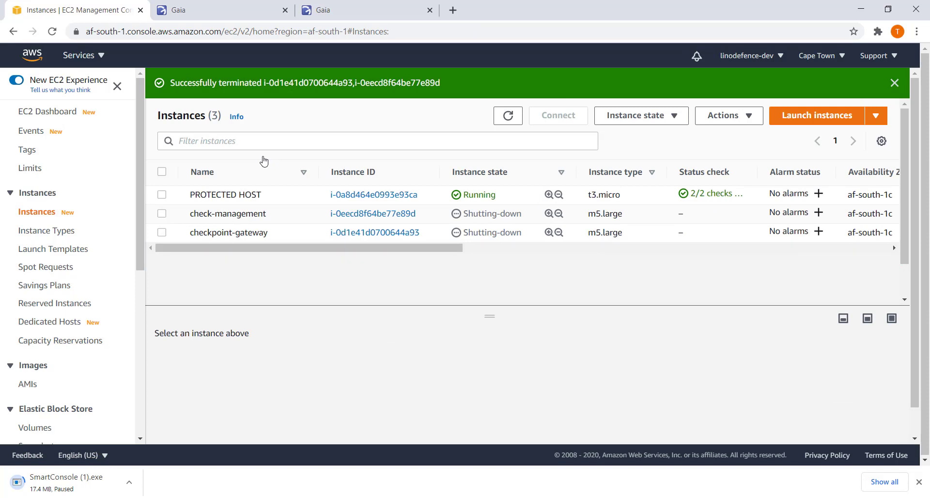
pyautogui.click(507, 120)
pyautogui.click(507, 121)
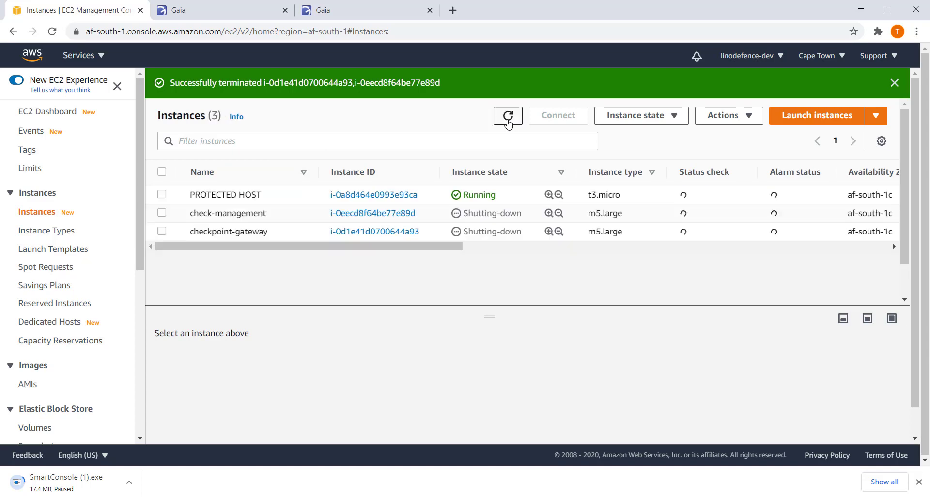
pyautogui.click(508, 121)
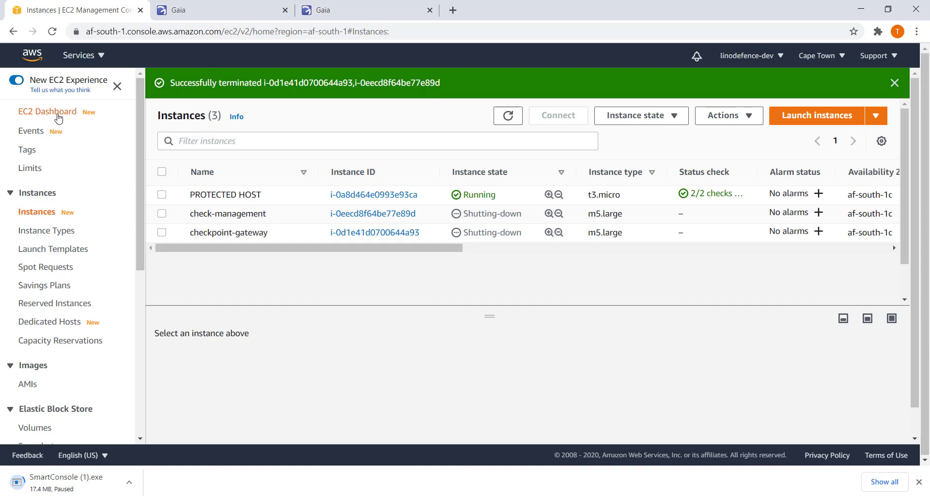
pyautogui.click(80, 56)
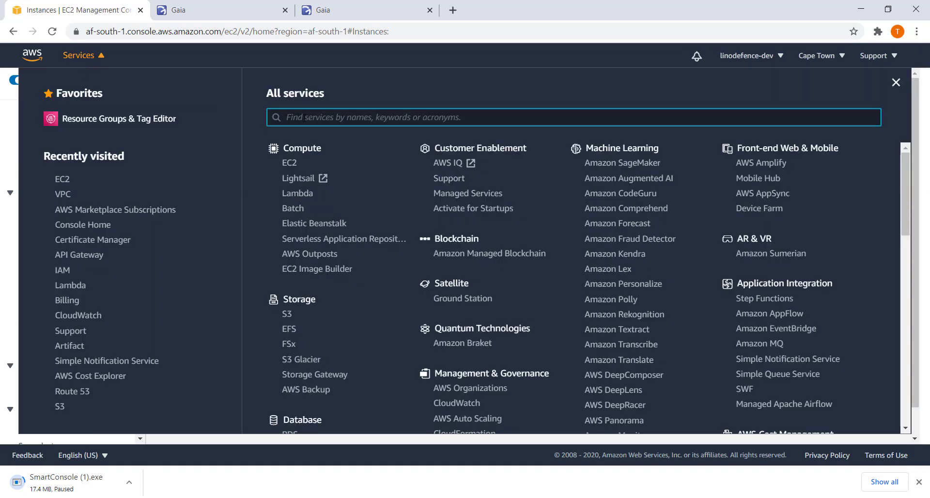
# Find AWS Marketplace Subscriptions and open the CloudGuard IaaS Security Management (BYOL) subscription's details.
pyautogui.write('su')
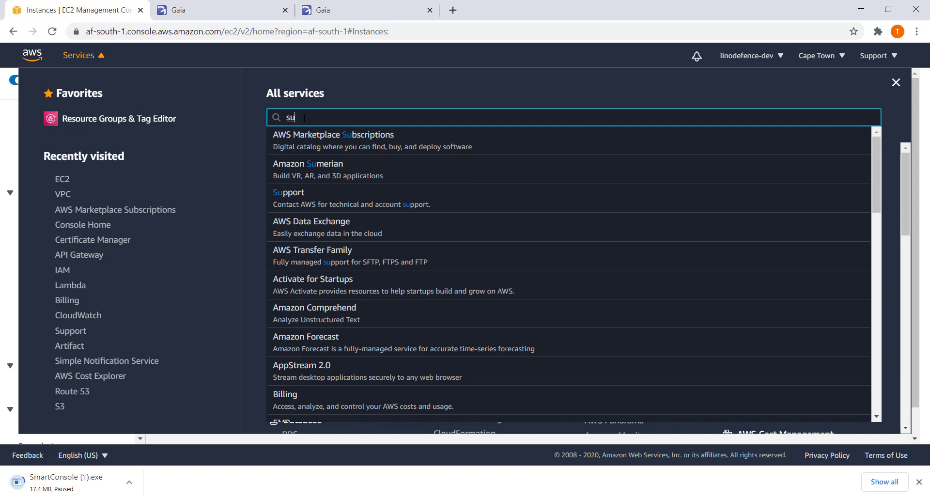
pyautogui.click(329, 137)
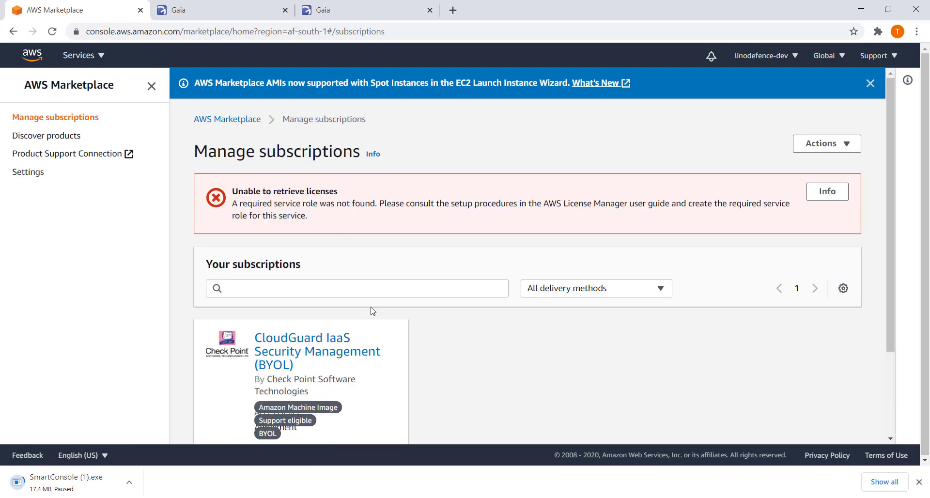
pyautogui.scroll(-3, 380, 303)
pyautogui.click(386, 402)
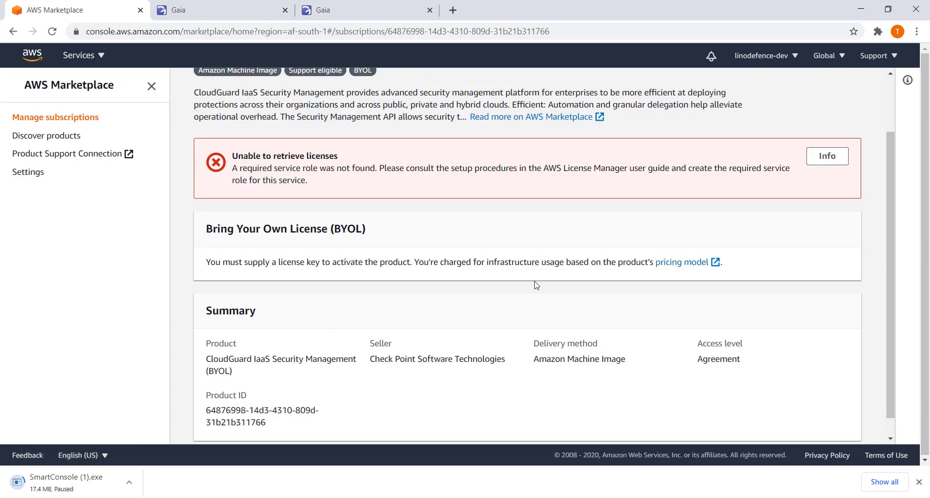
pyautogui.scroll(-1, 669, 377)
pyautogui.scroll(1, 673, 375)
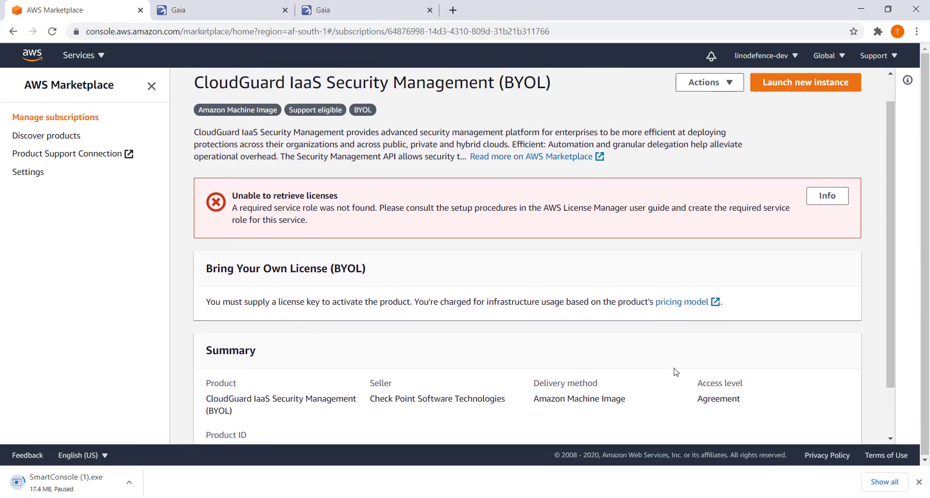
# Start cancelling the subscription and acknowledge that running instances still incur charges.
pyautogui.click(723, 85)
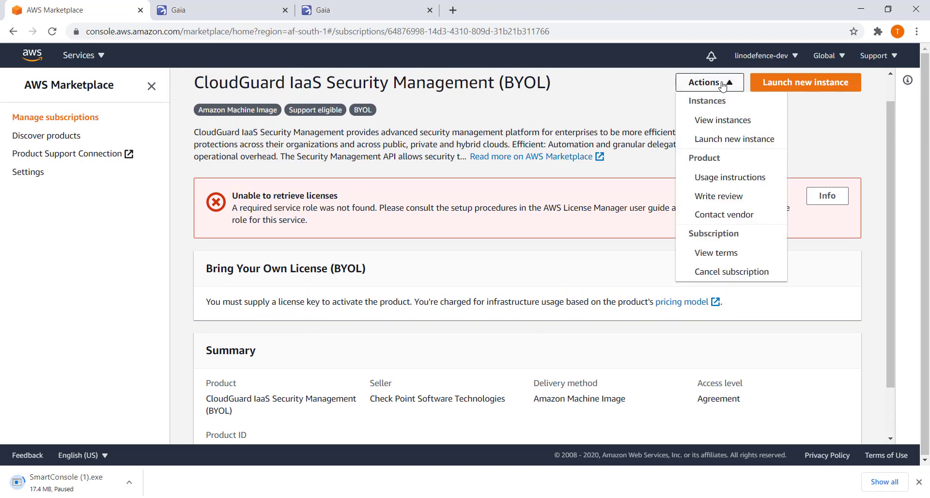
pyautogui.click(717, 271)
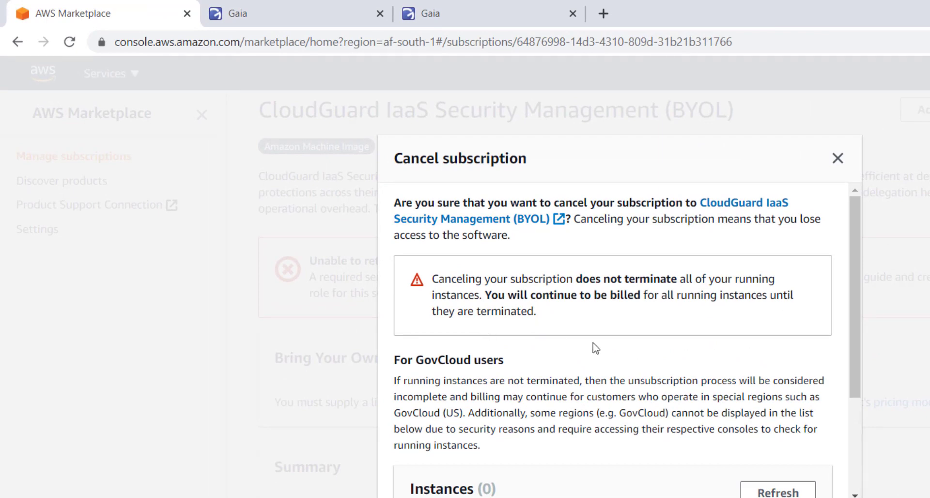
pyautogui.scroll(-3, 800, 379)
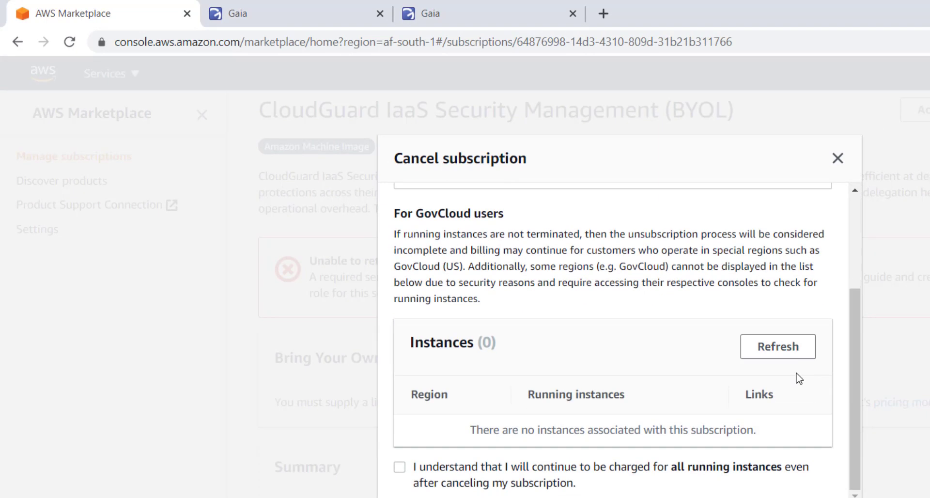
pyautogui.click(400, 467)
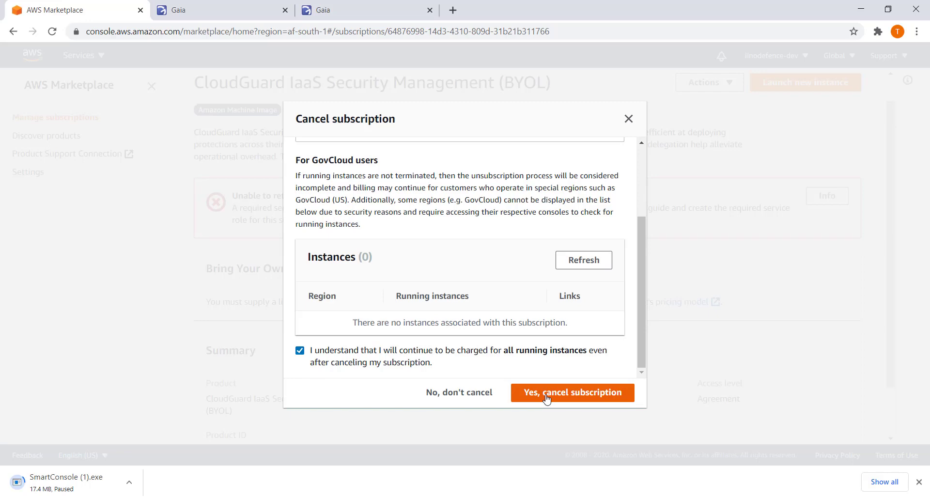